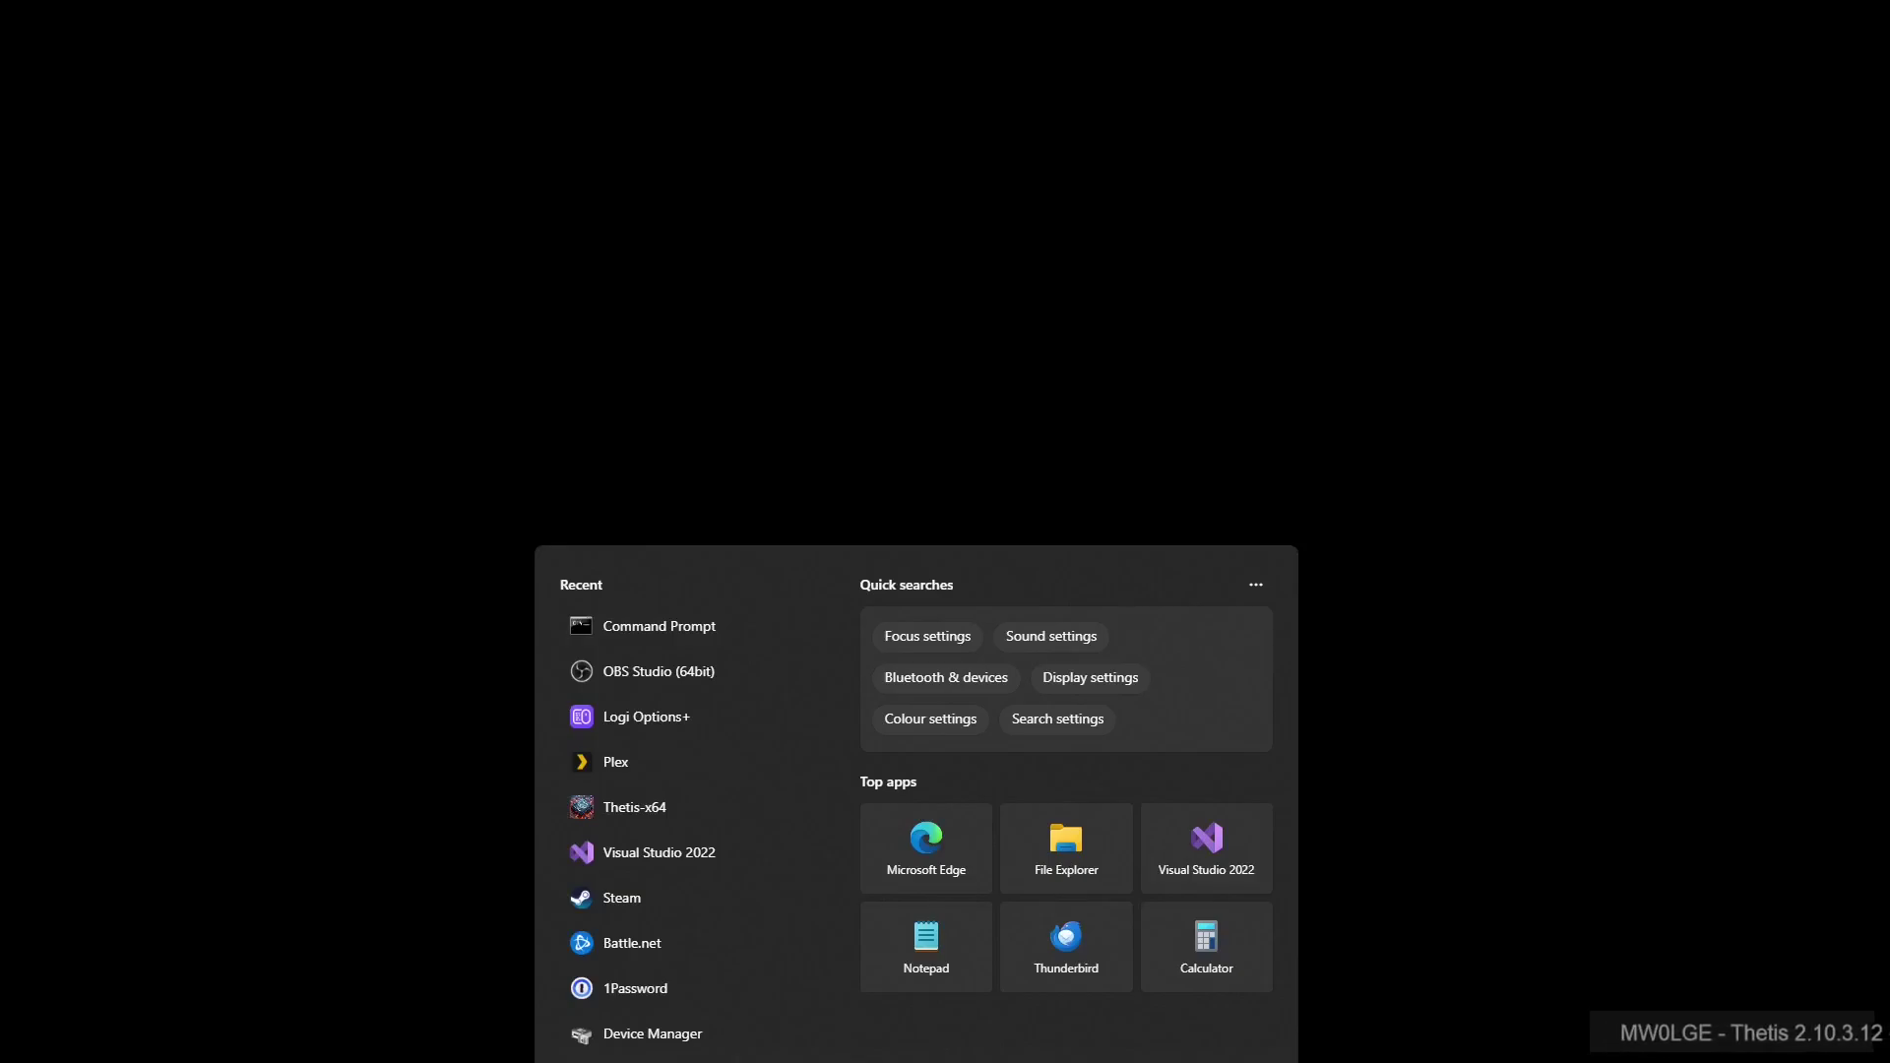
Search for the Thetis-x64 app and open the file location of its Start menu shortcut
type("th")
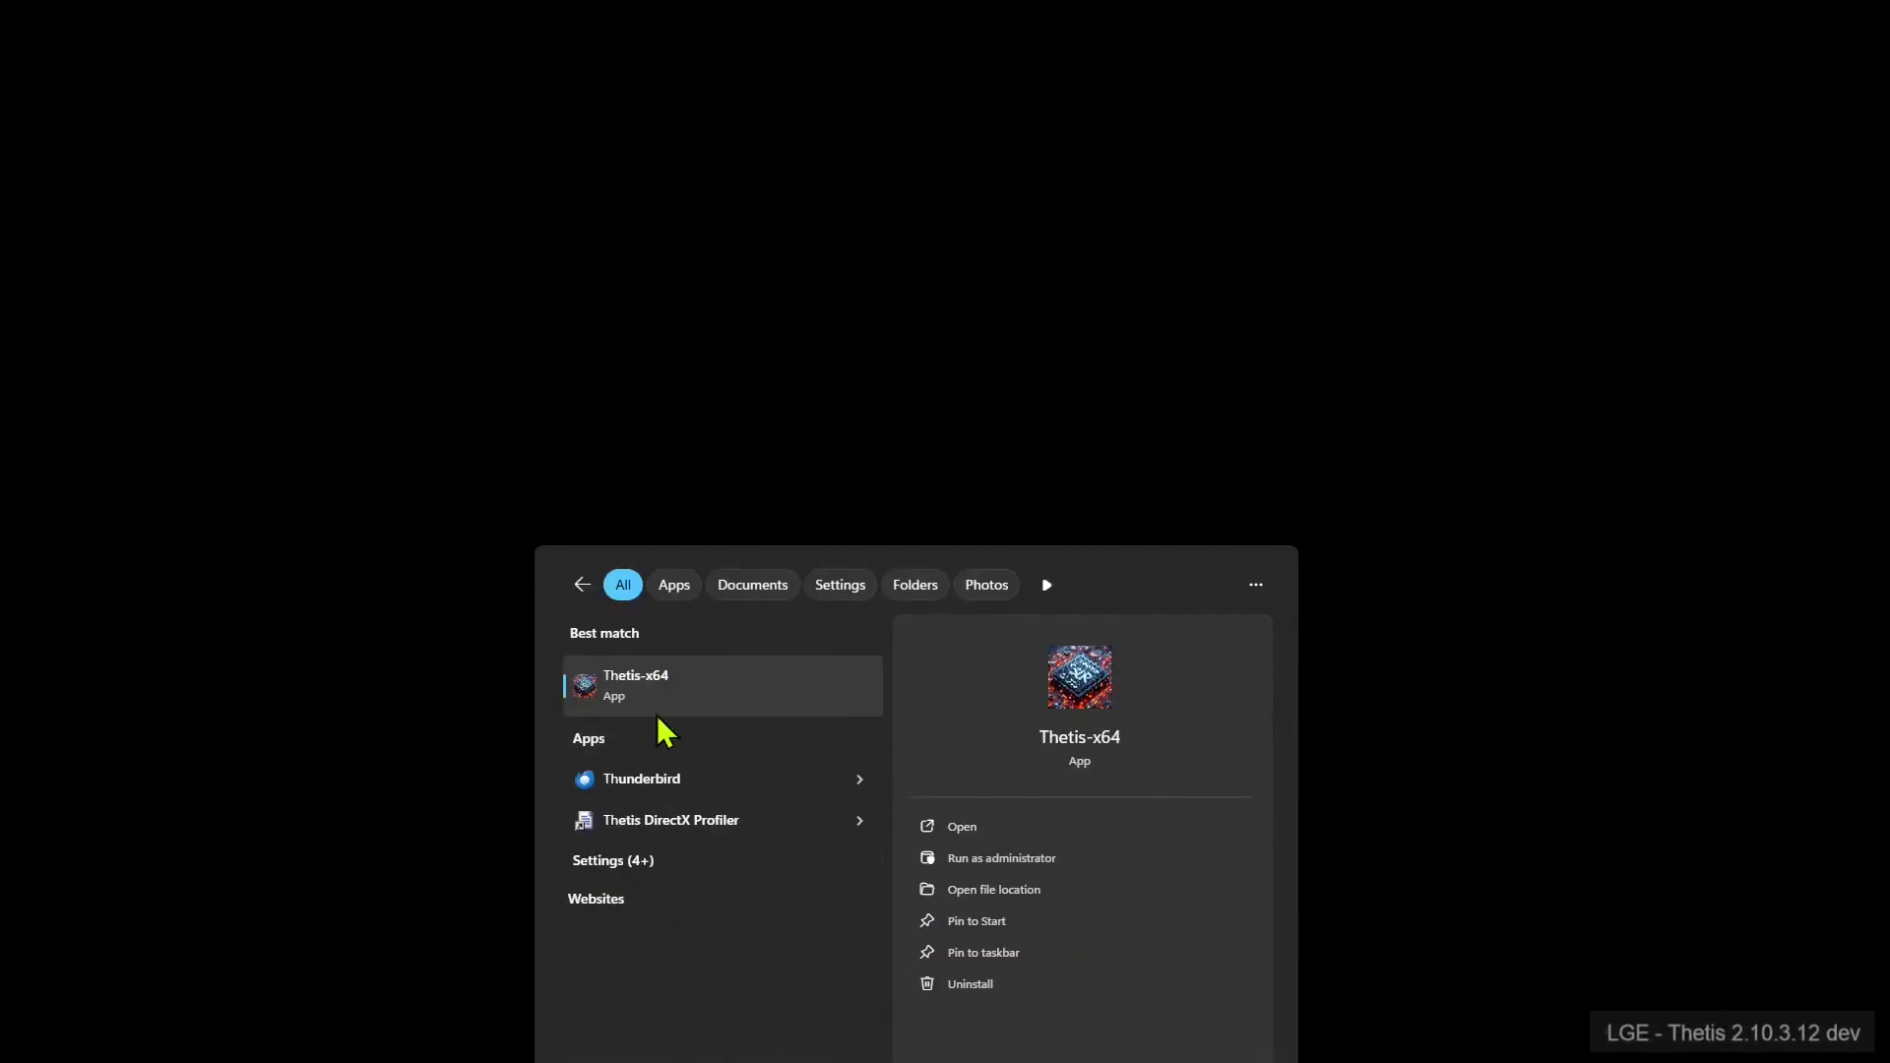
right_click(665, 686)
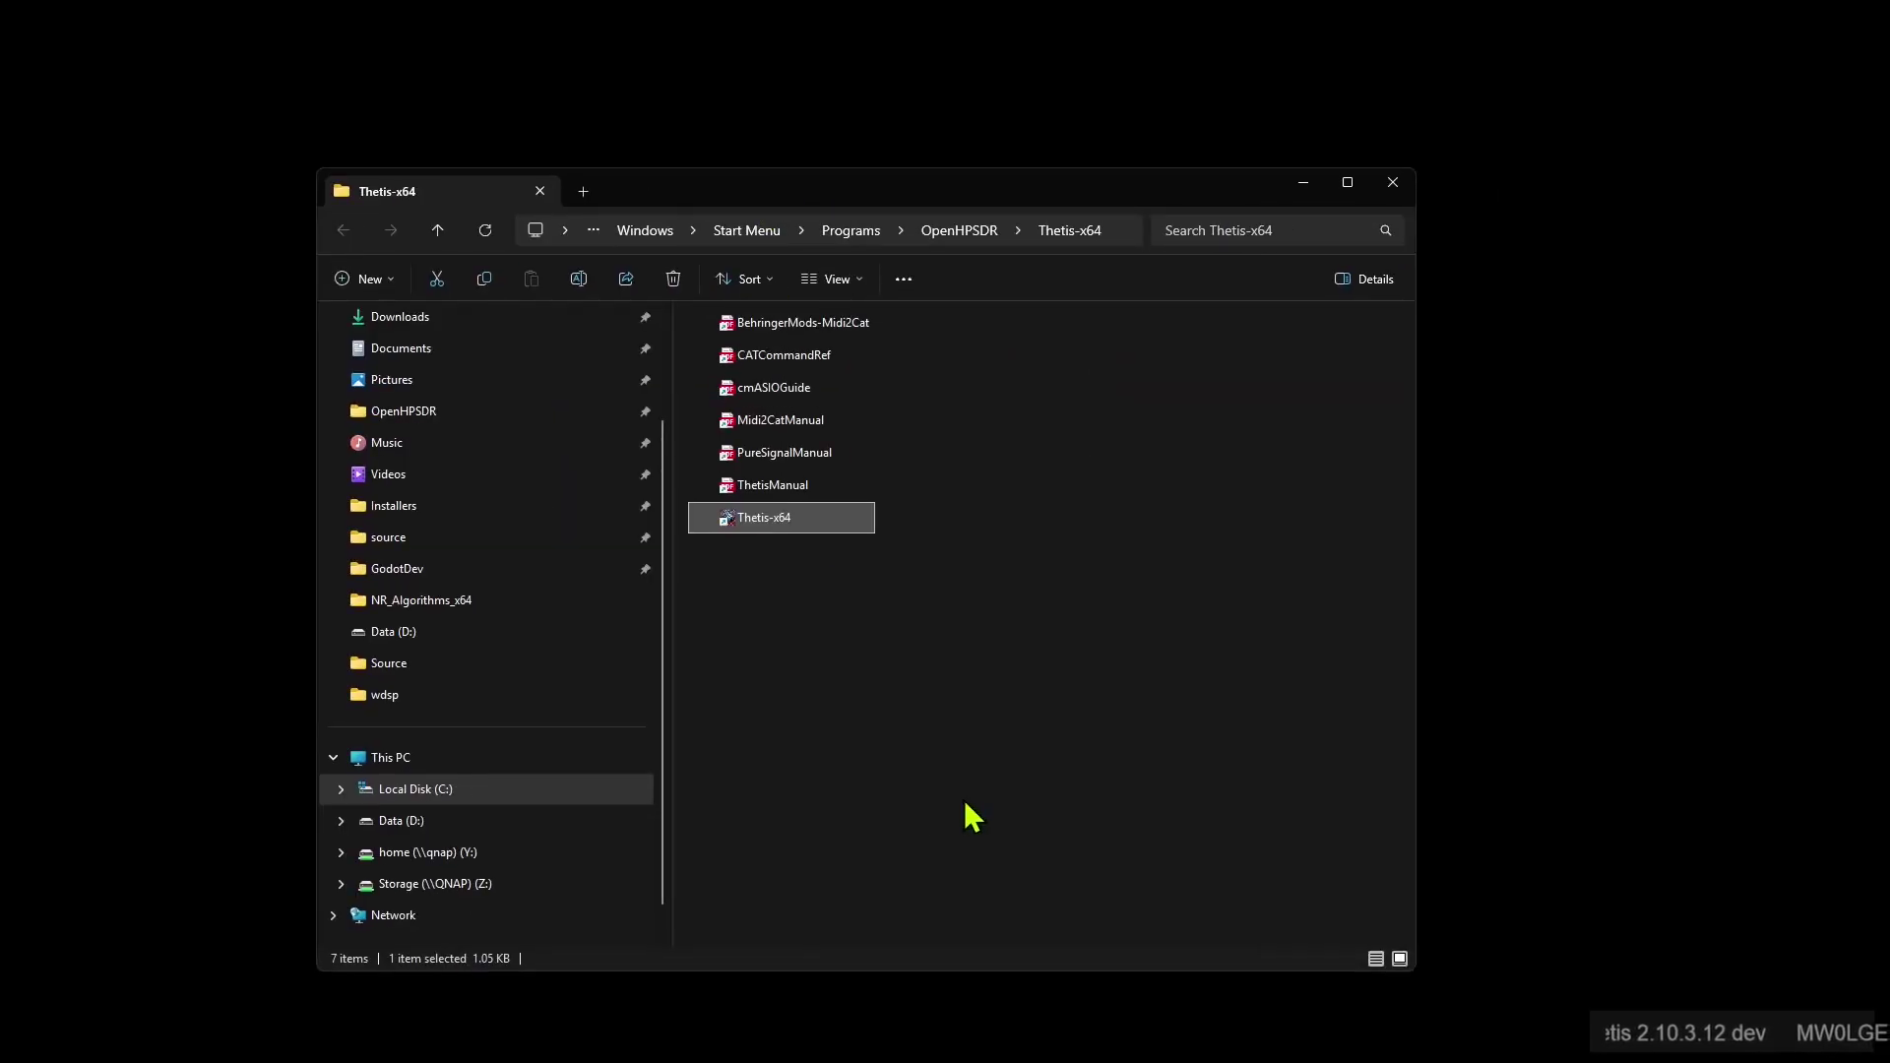
left_click(973, 817)
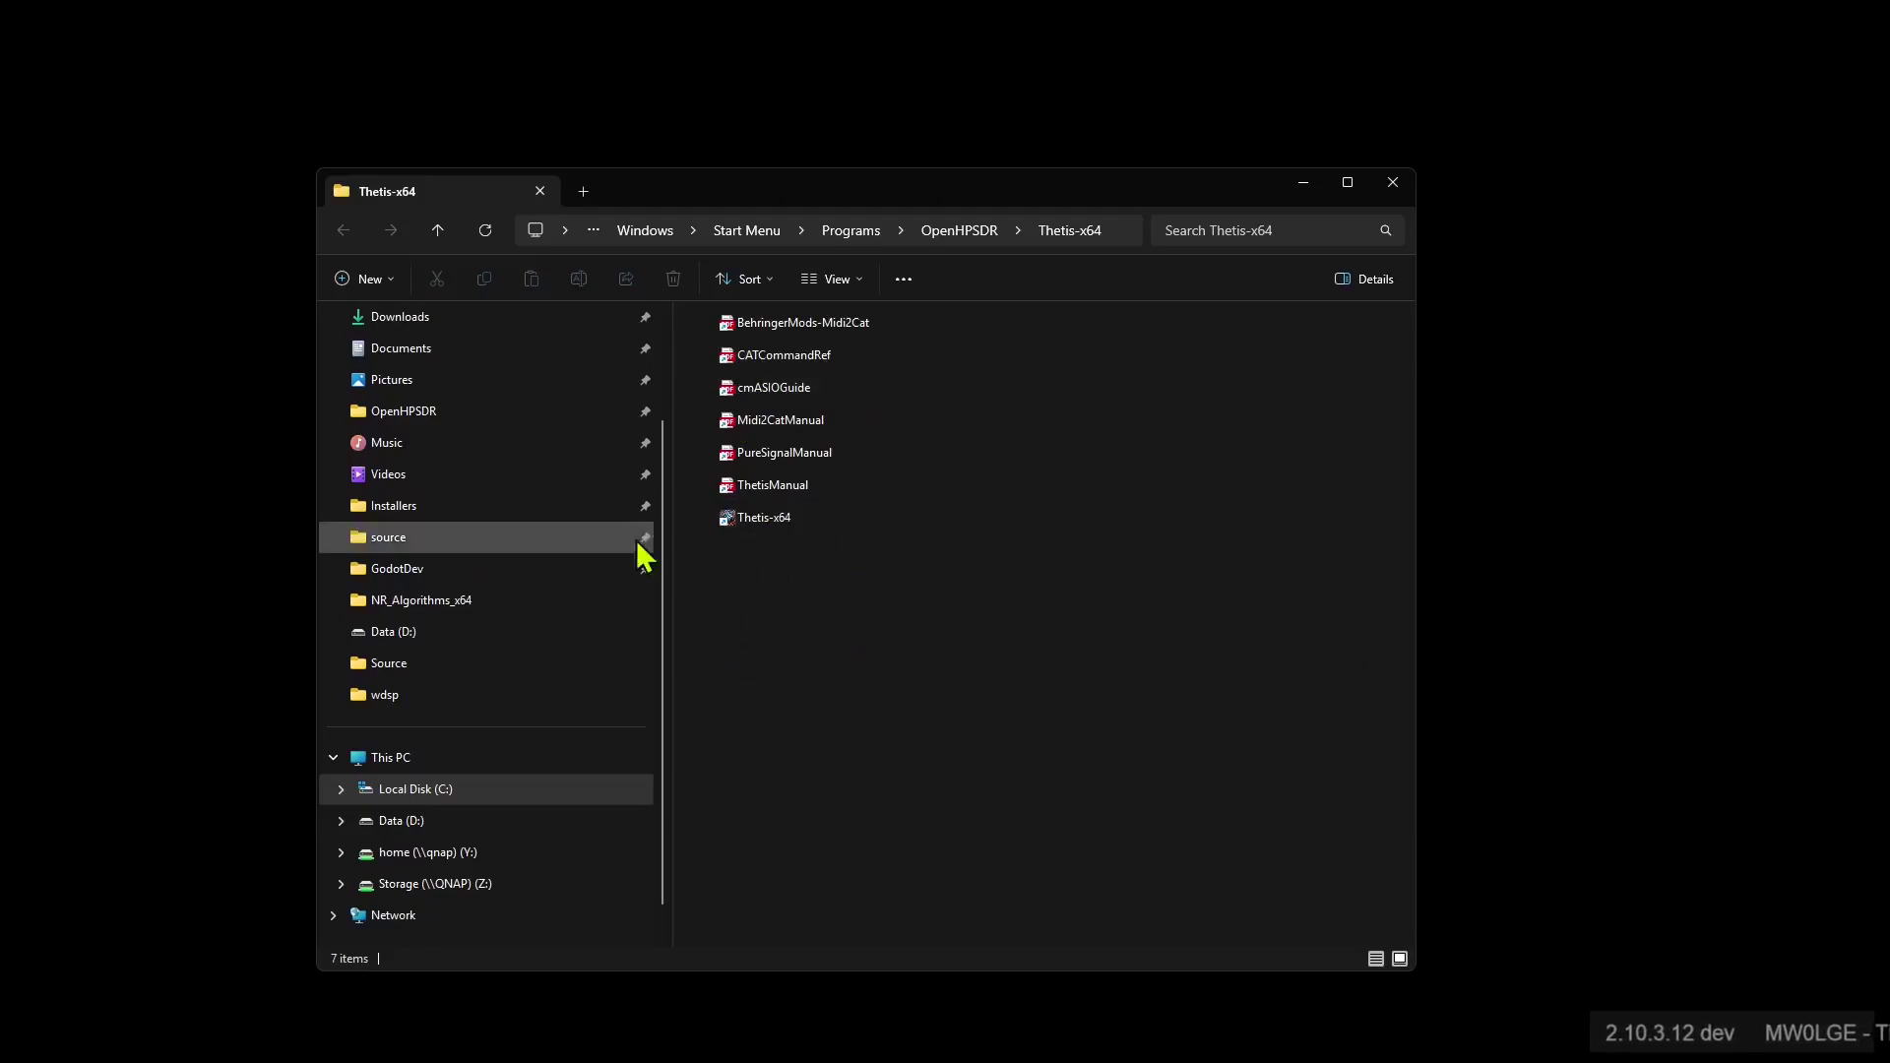
Duplicate the Thetis-x64 shortcut in the same folder with administrator permission, and select the original shortcut
left_click(758, 522)
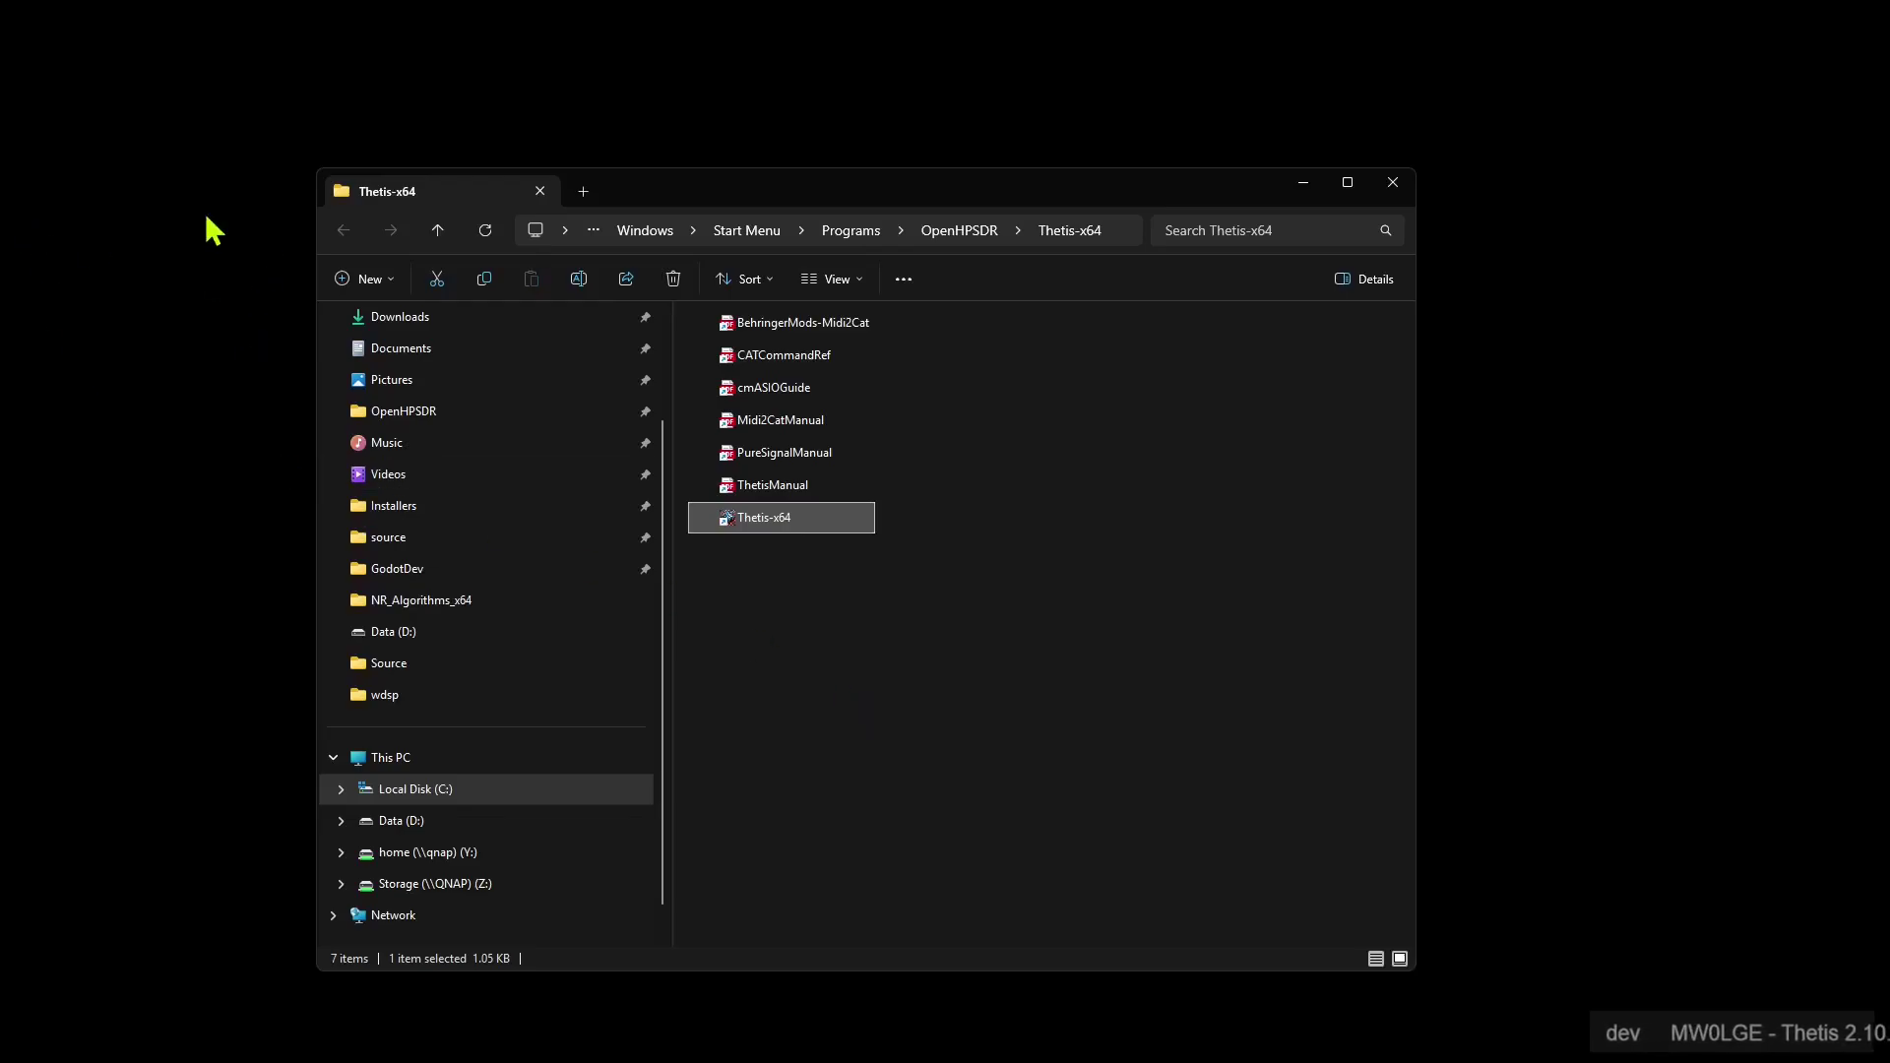
left_click(789, 654)
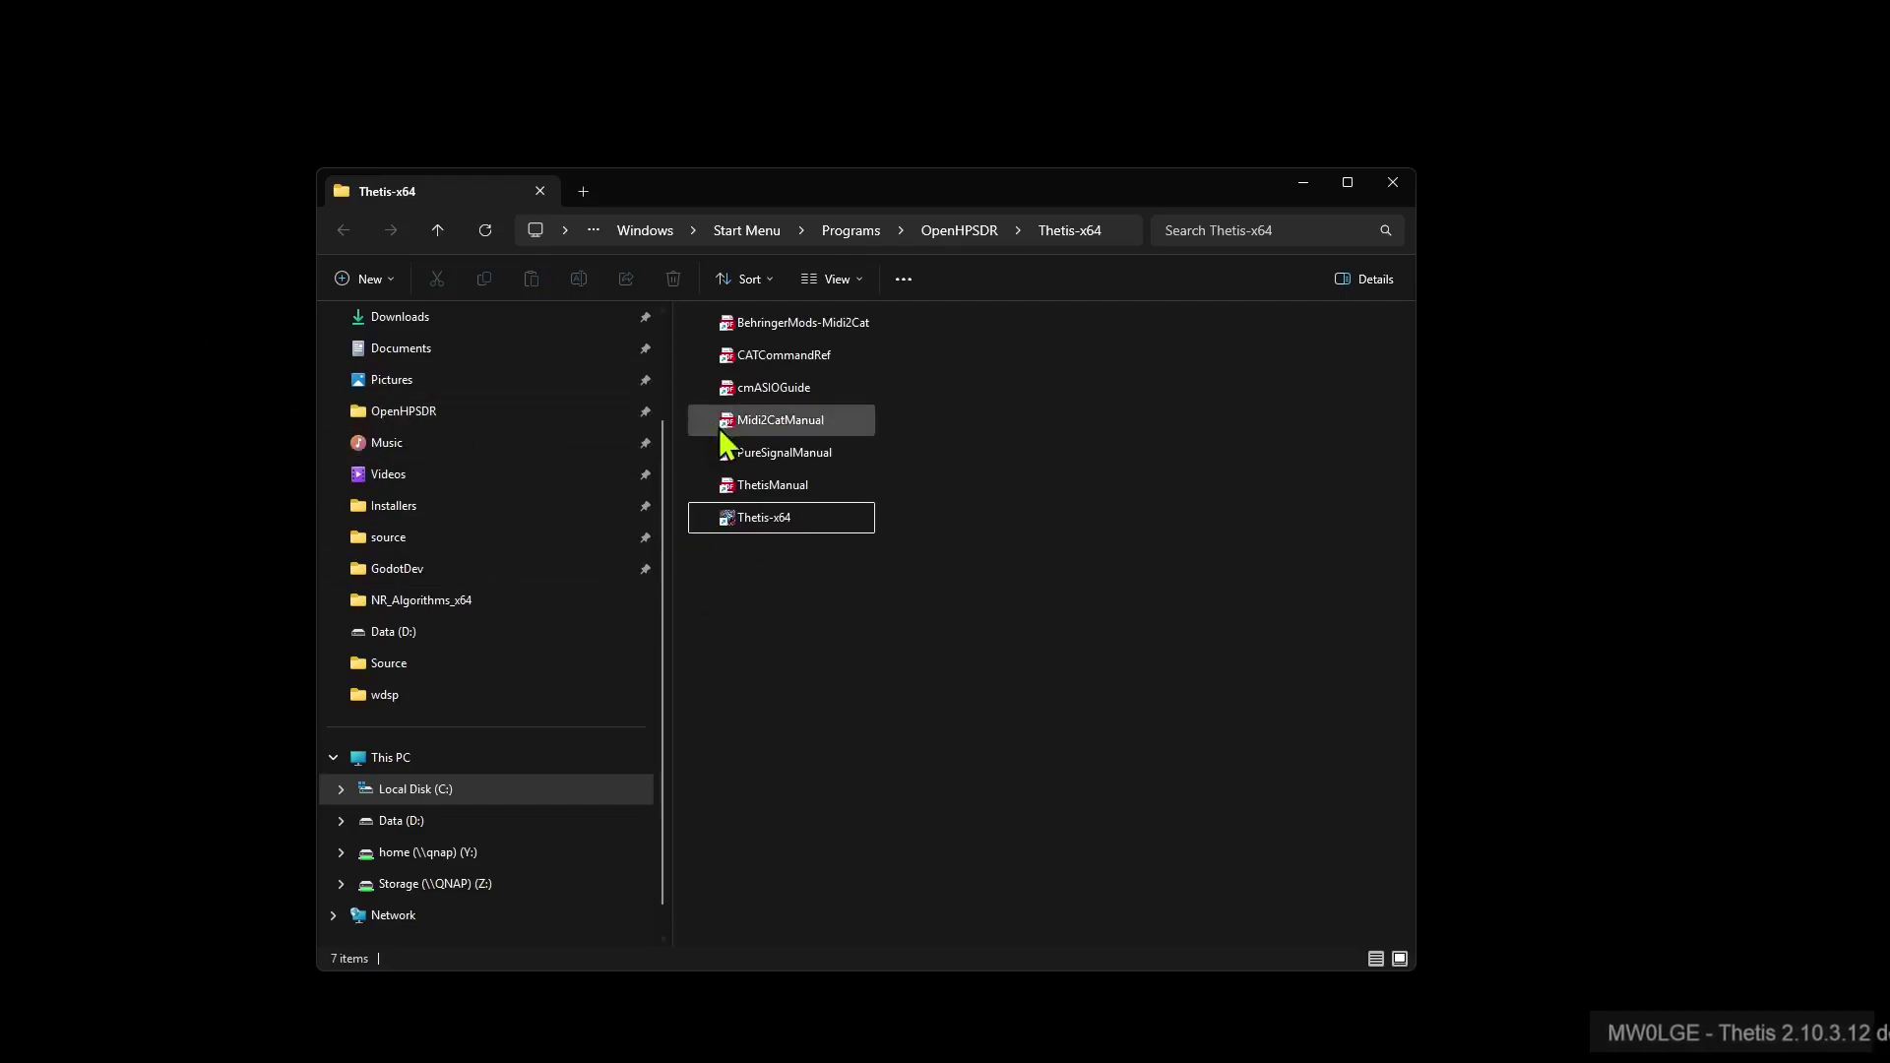
left_click(793, 524)
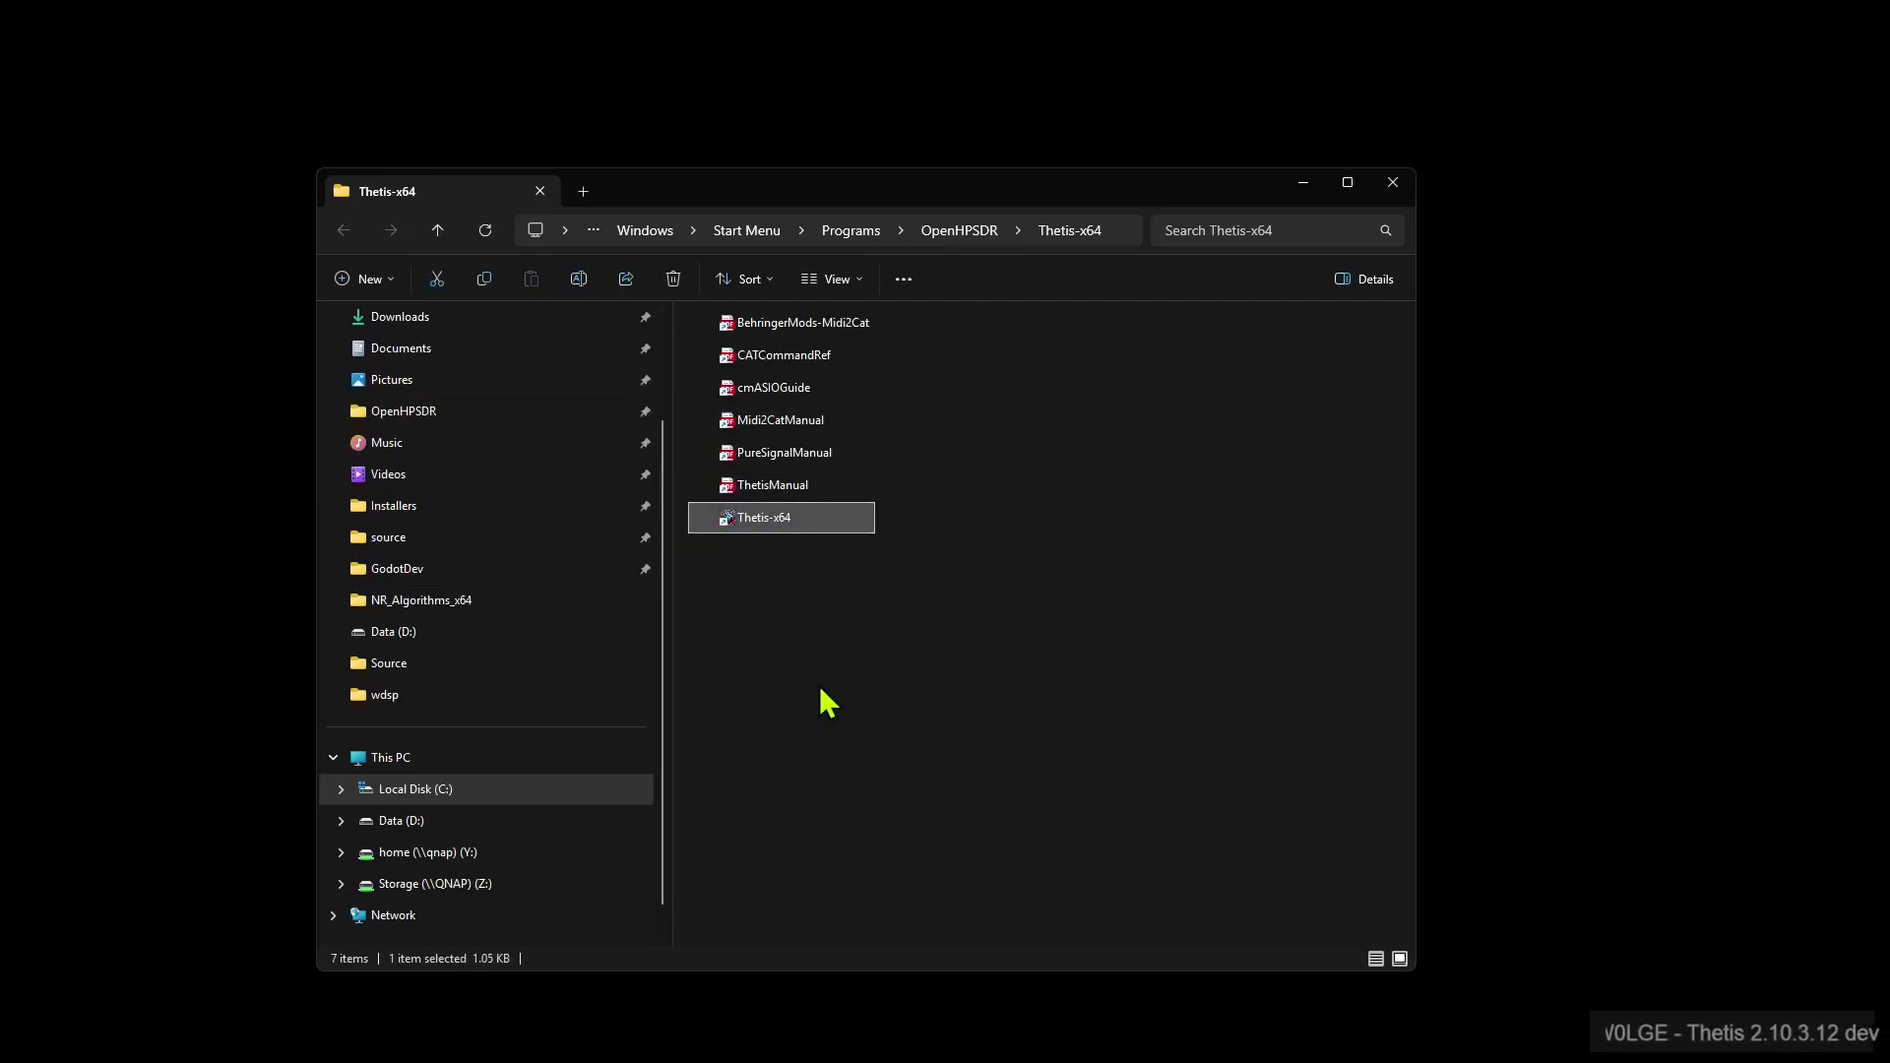
key("ctrl+c")
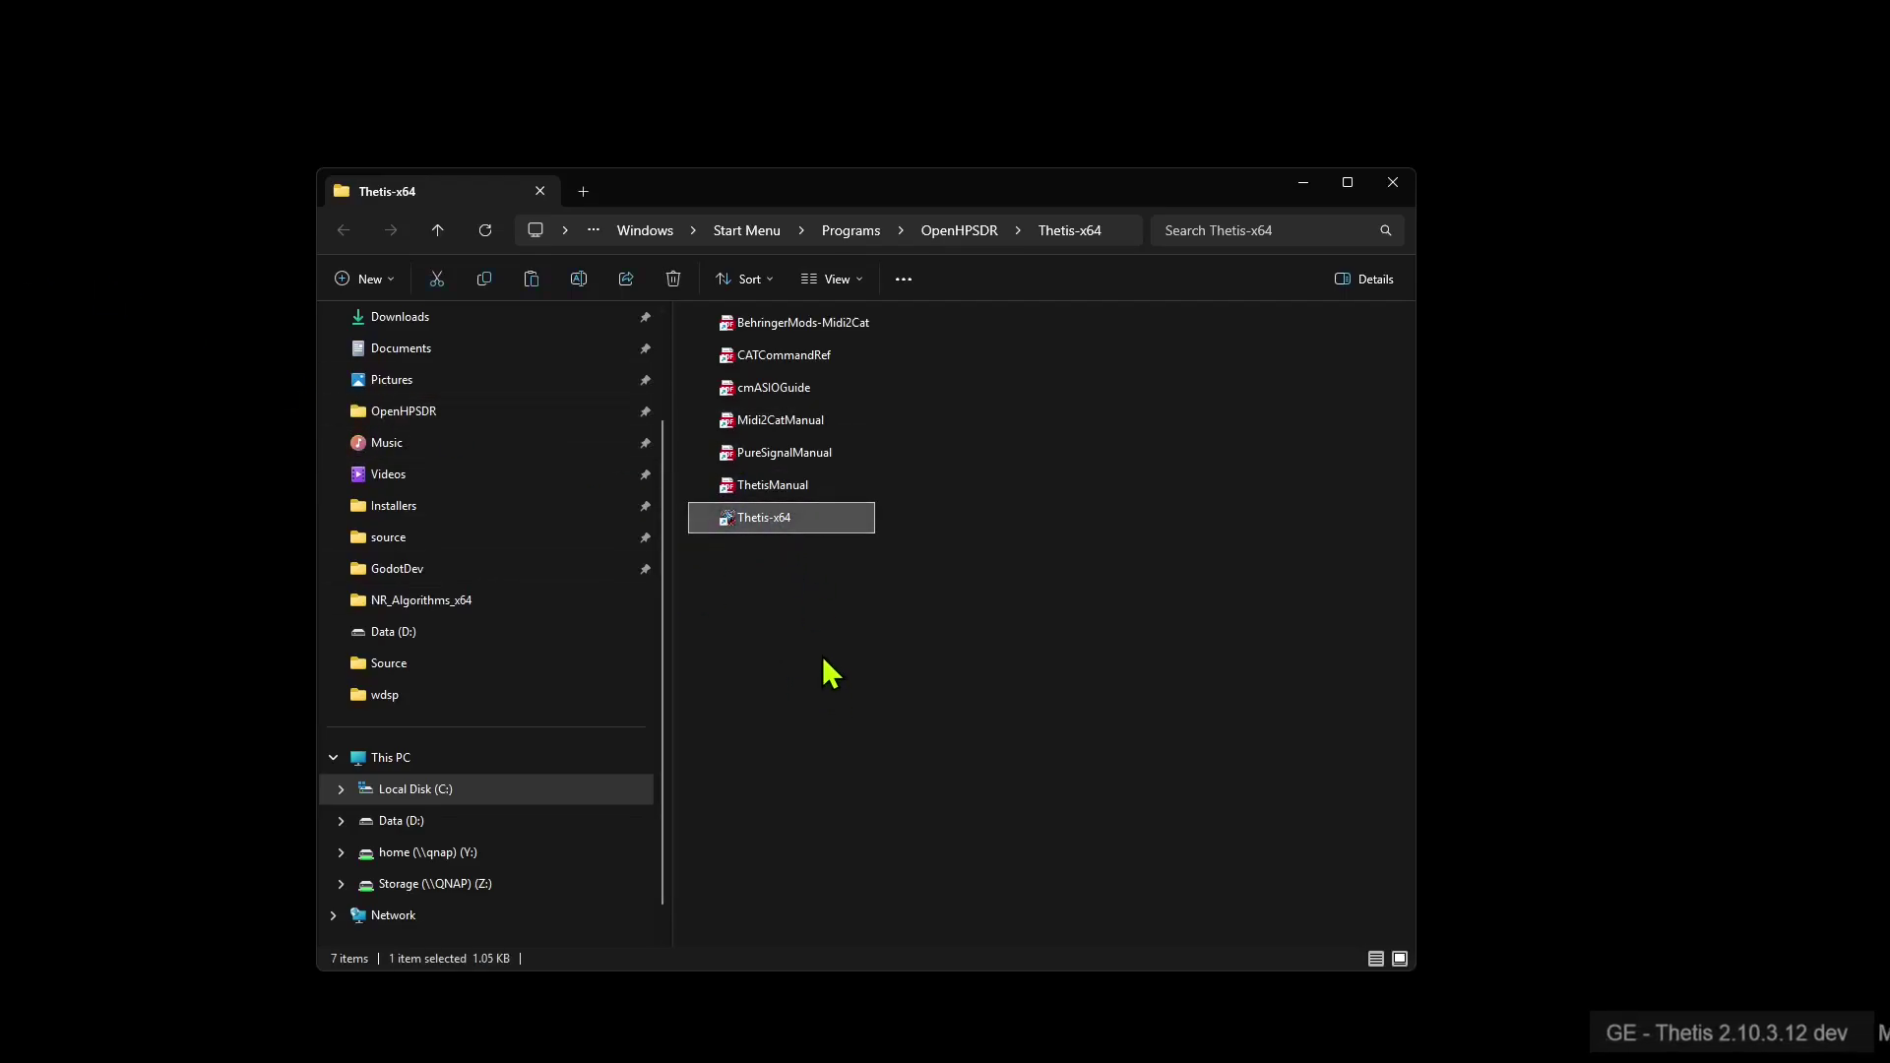
key("ctrl+v")
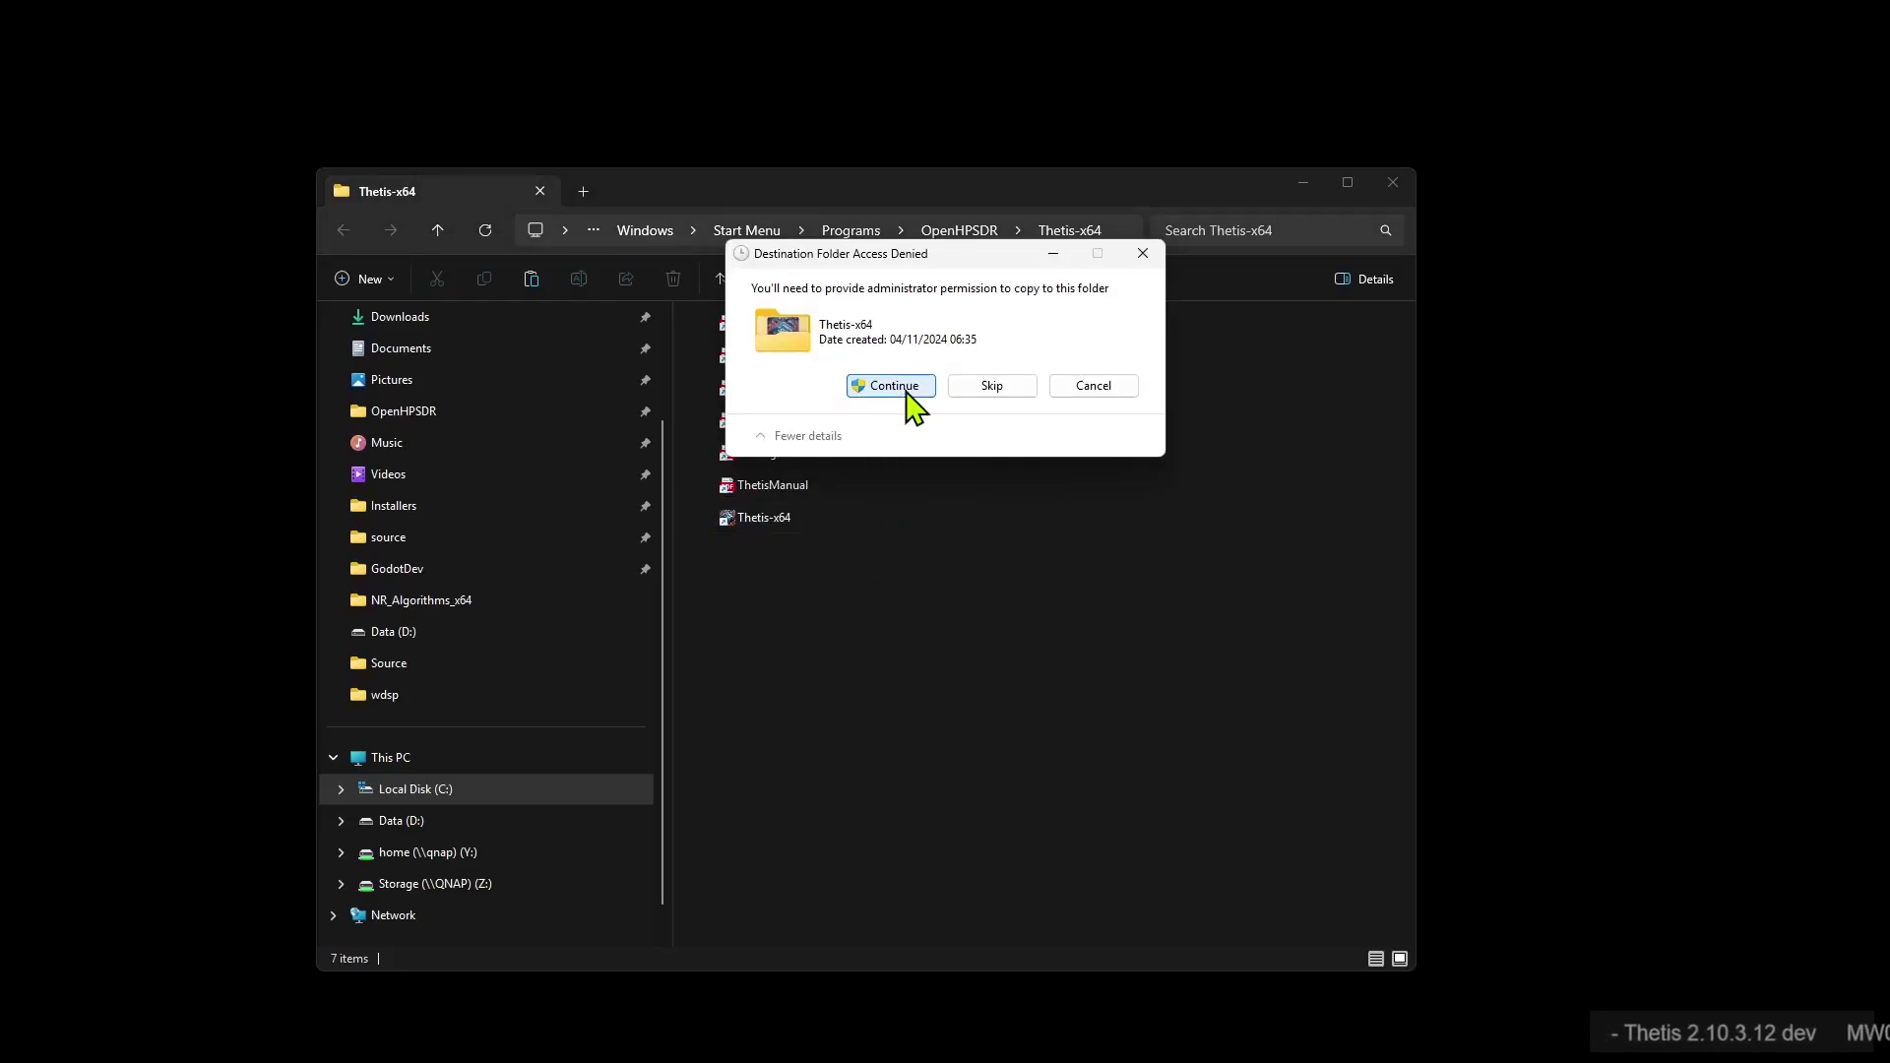
left_click(907, 389)
left_click(780, 551)
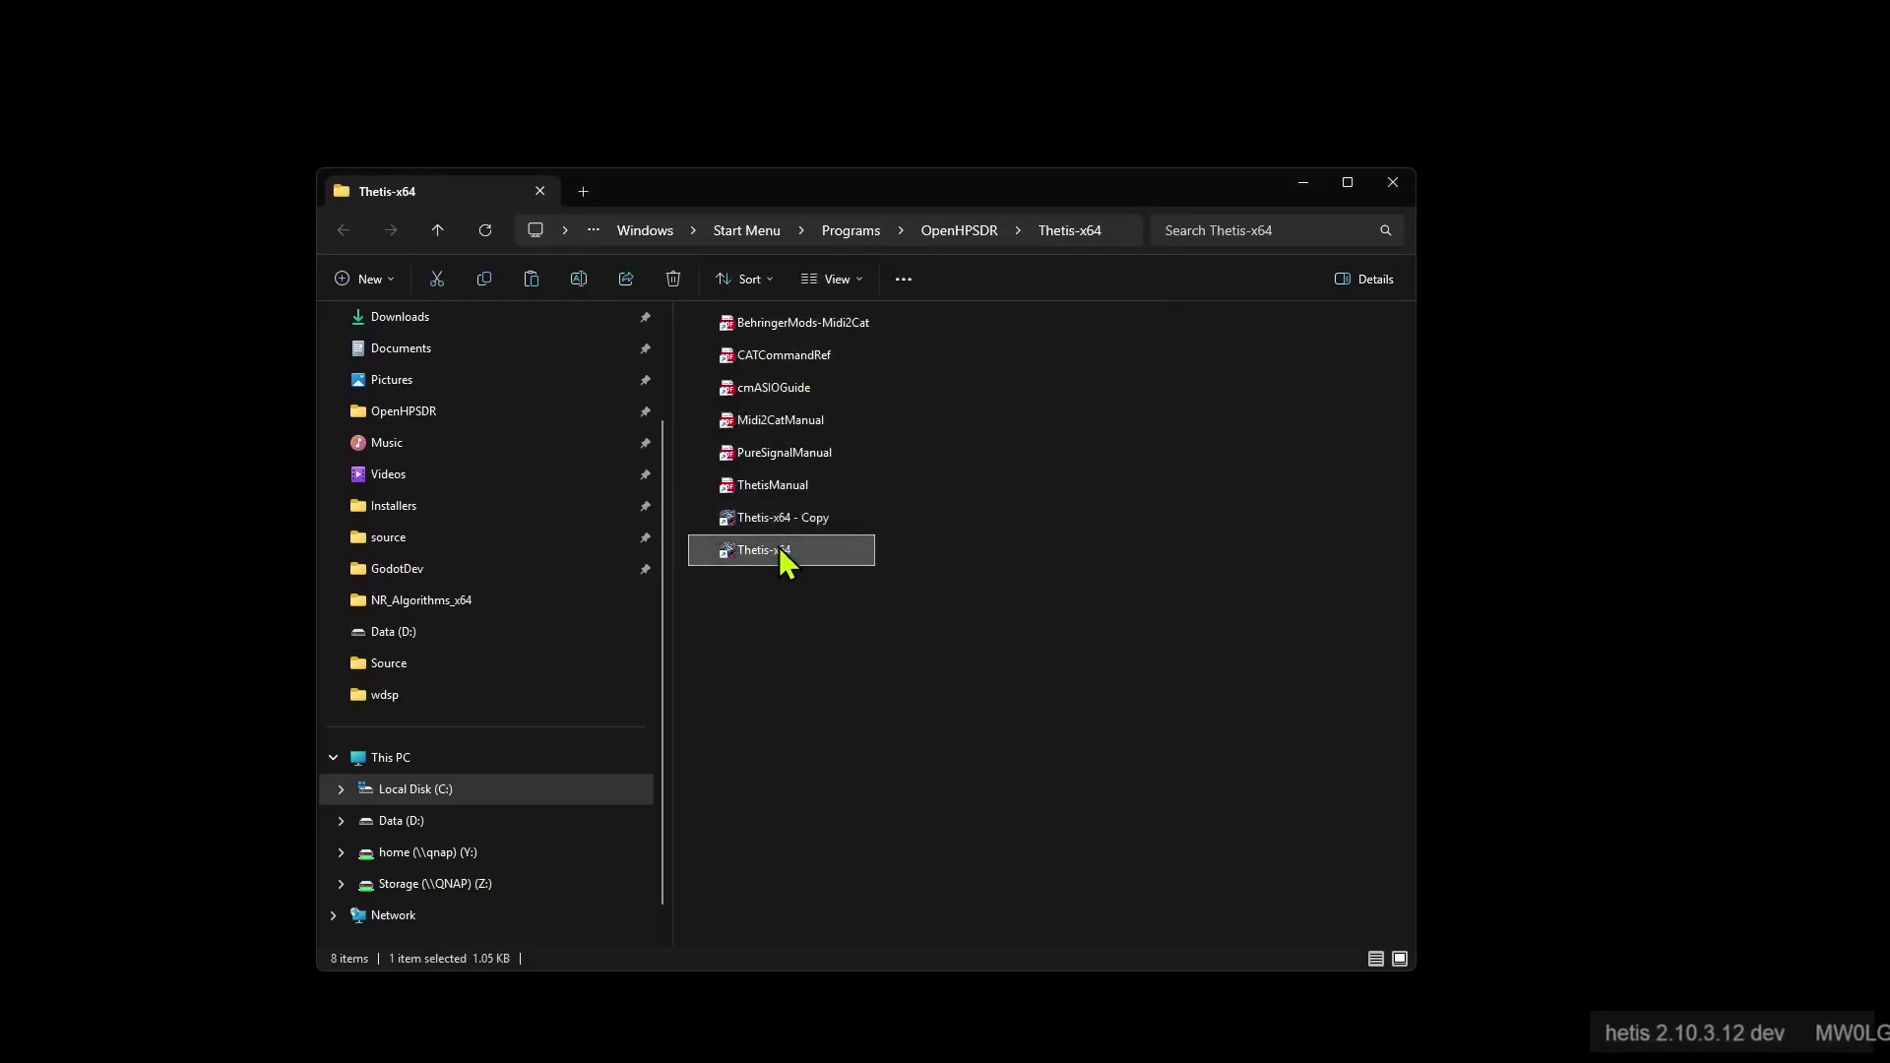
key("F2")
key("End")
key("BackSpace")
key("BackSpace")
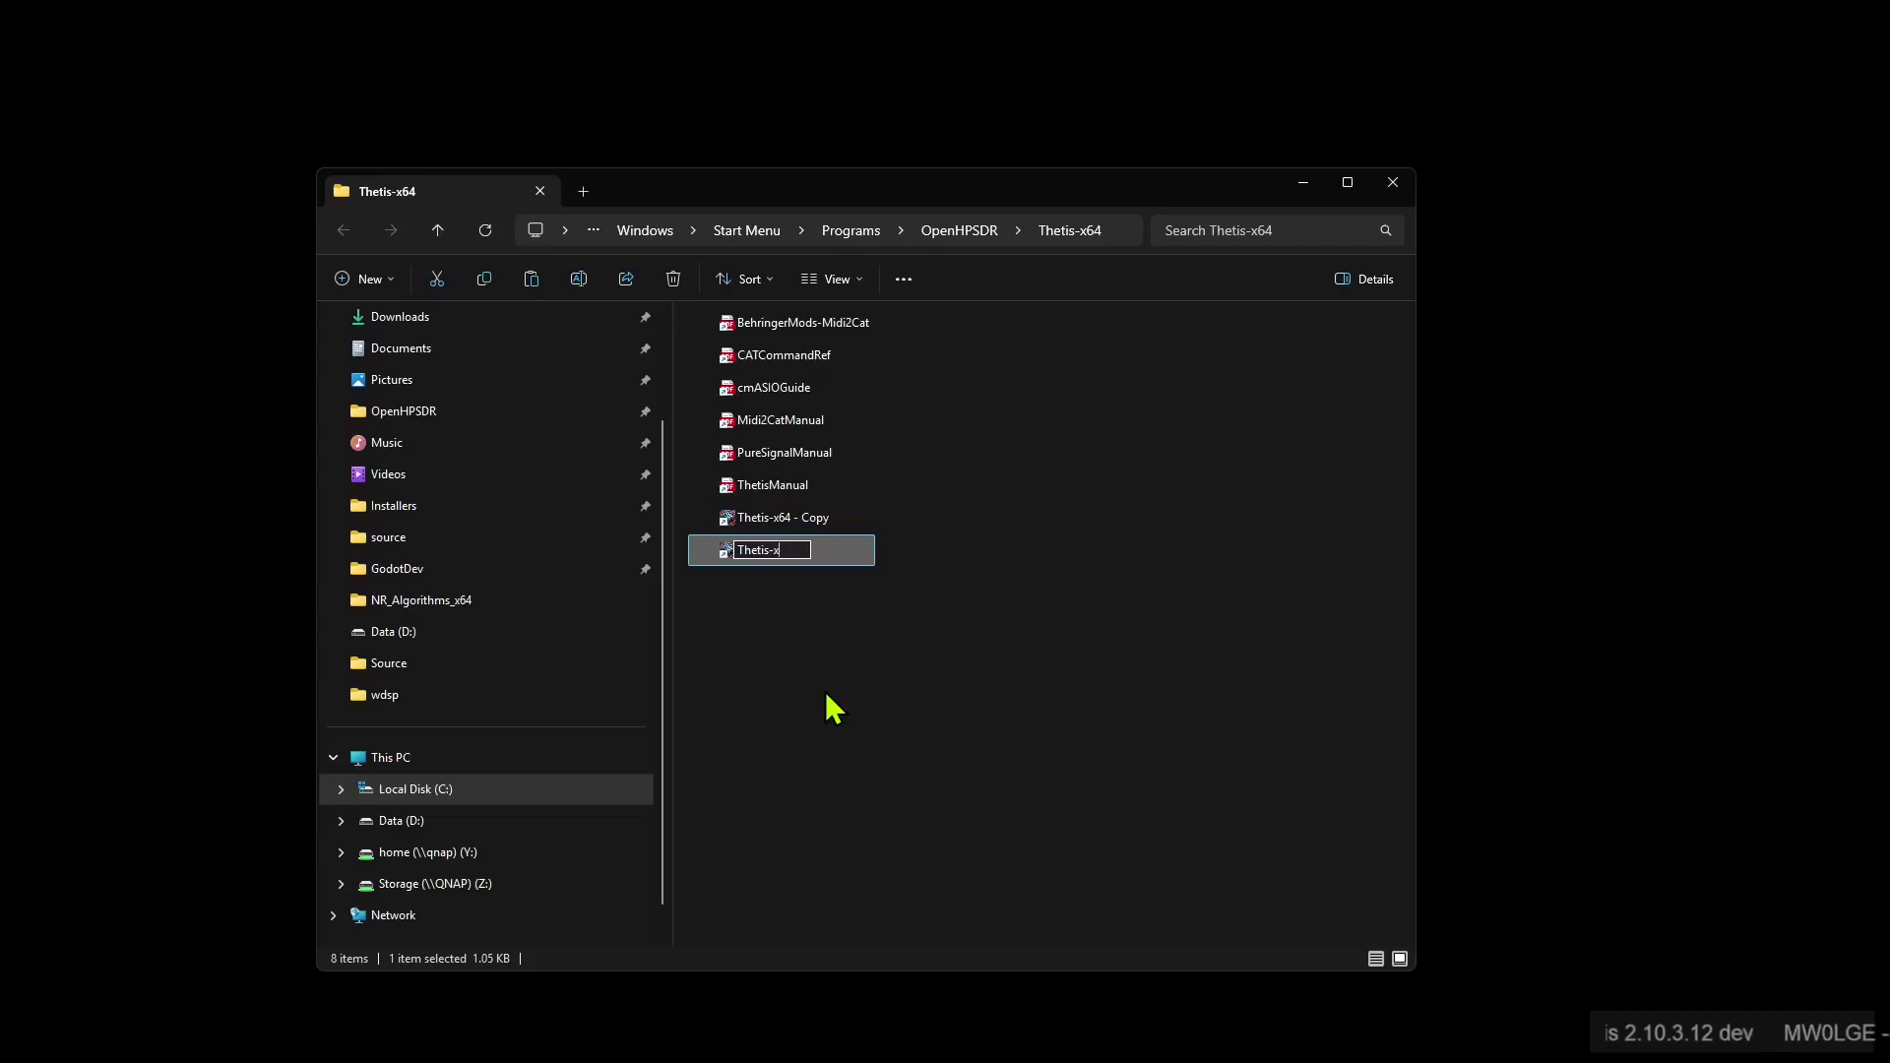
key("BackSpace")
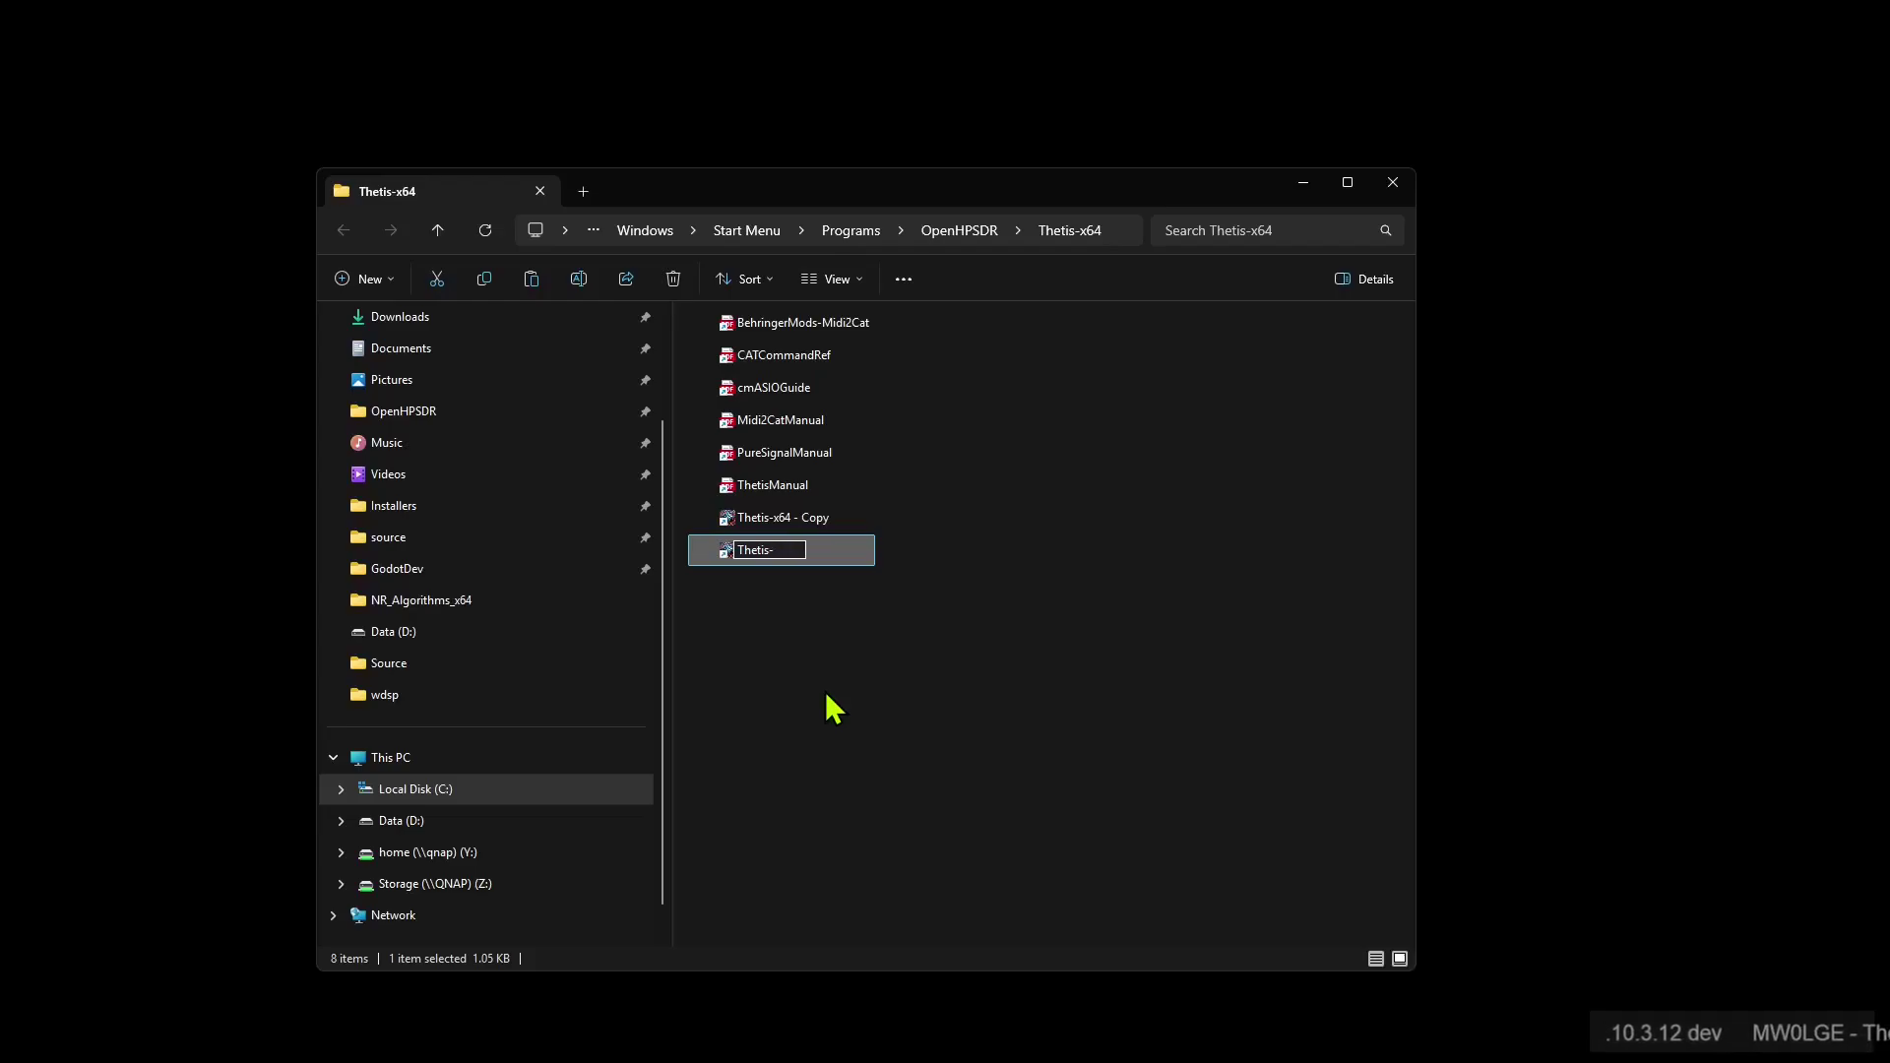
key("Escape")
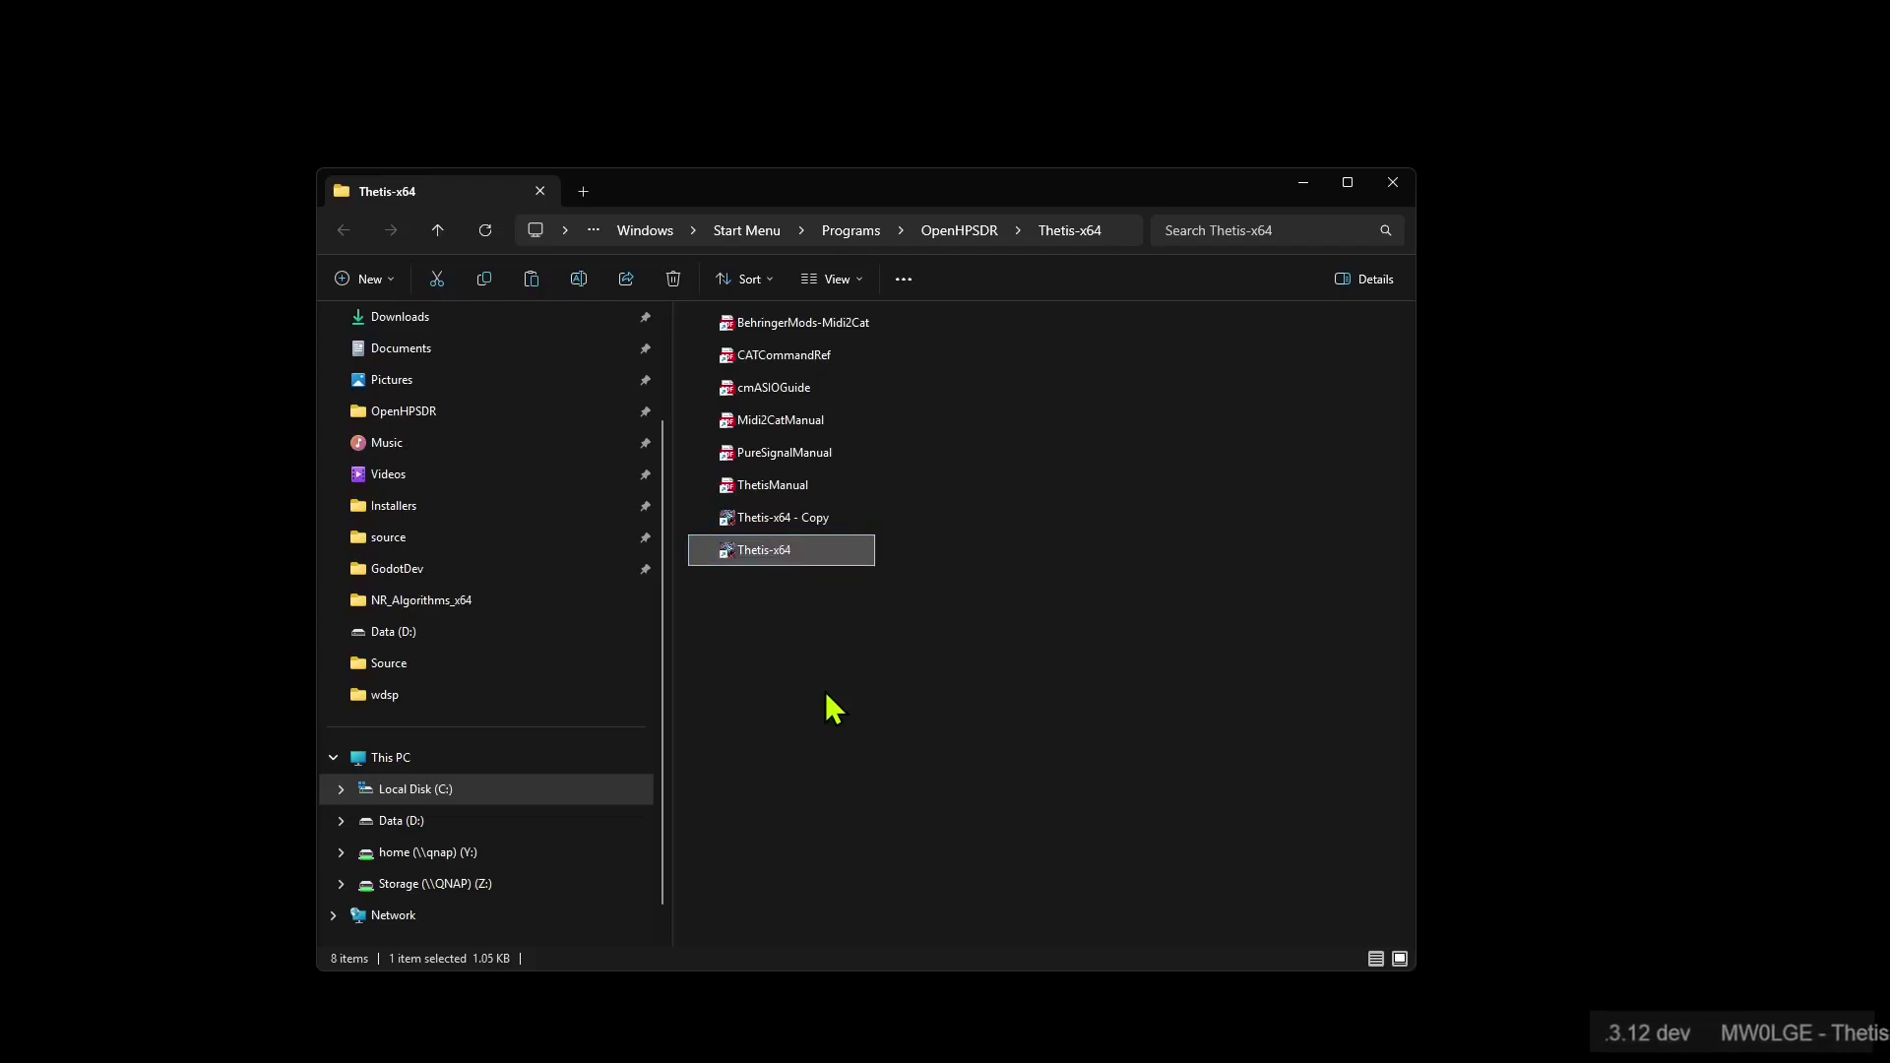
Rename the original shortcut as "Thetis-x64 - G2", granting administrator permission for the change
key("F2")
key("End")
type("- dev")
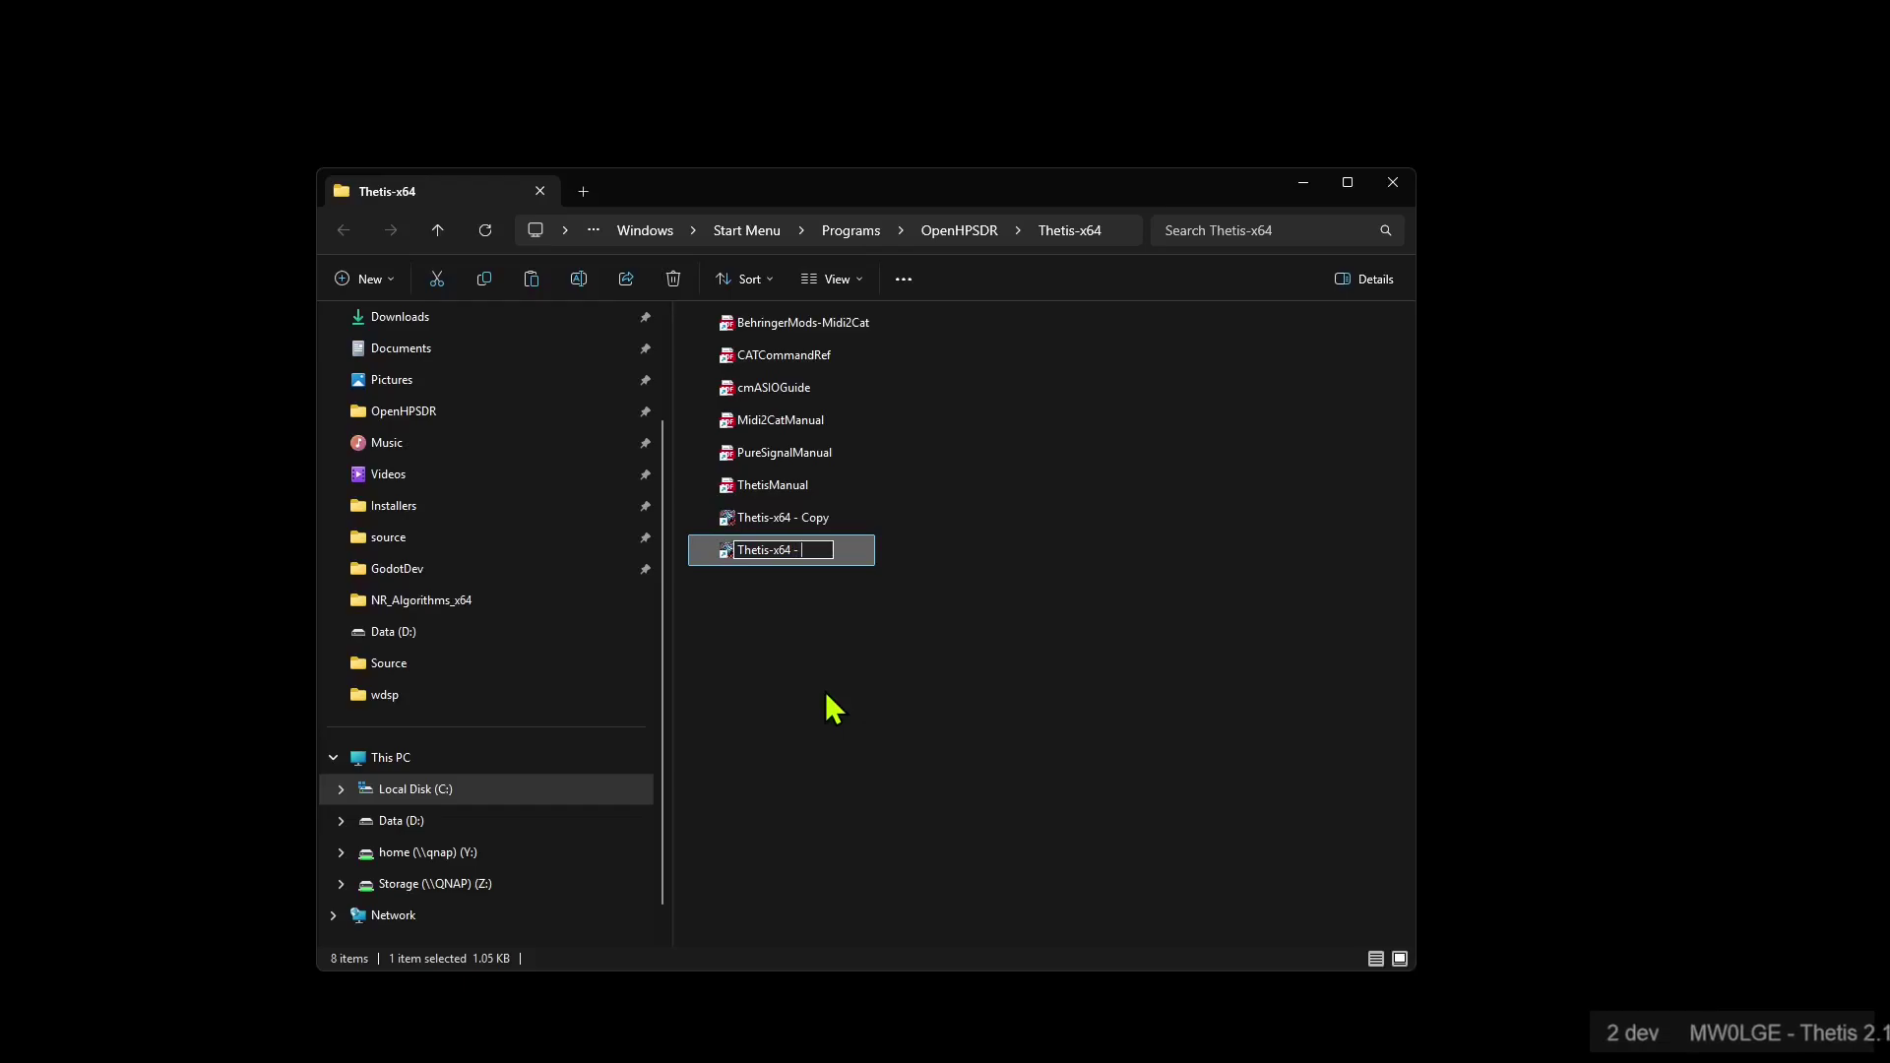
key("Return")
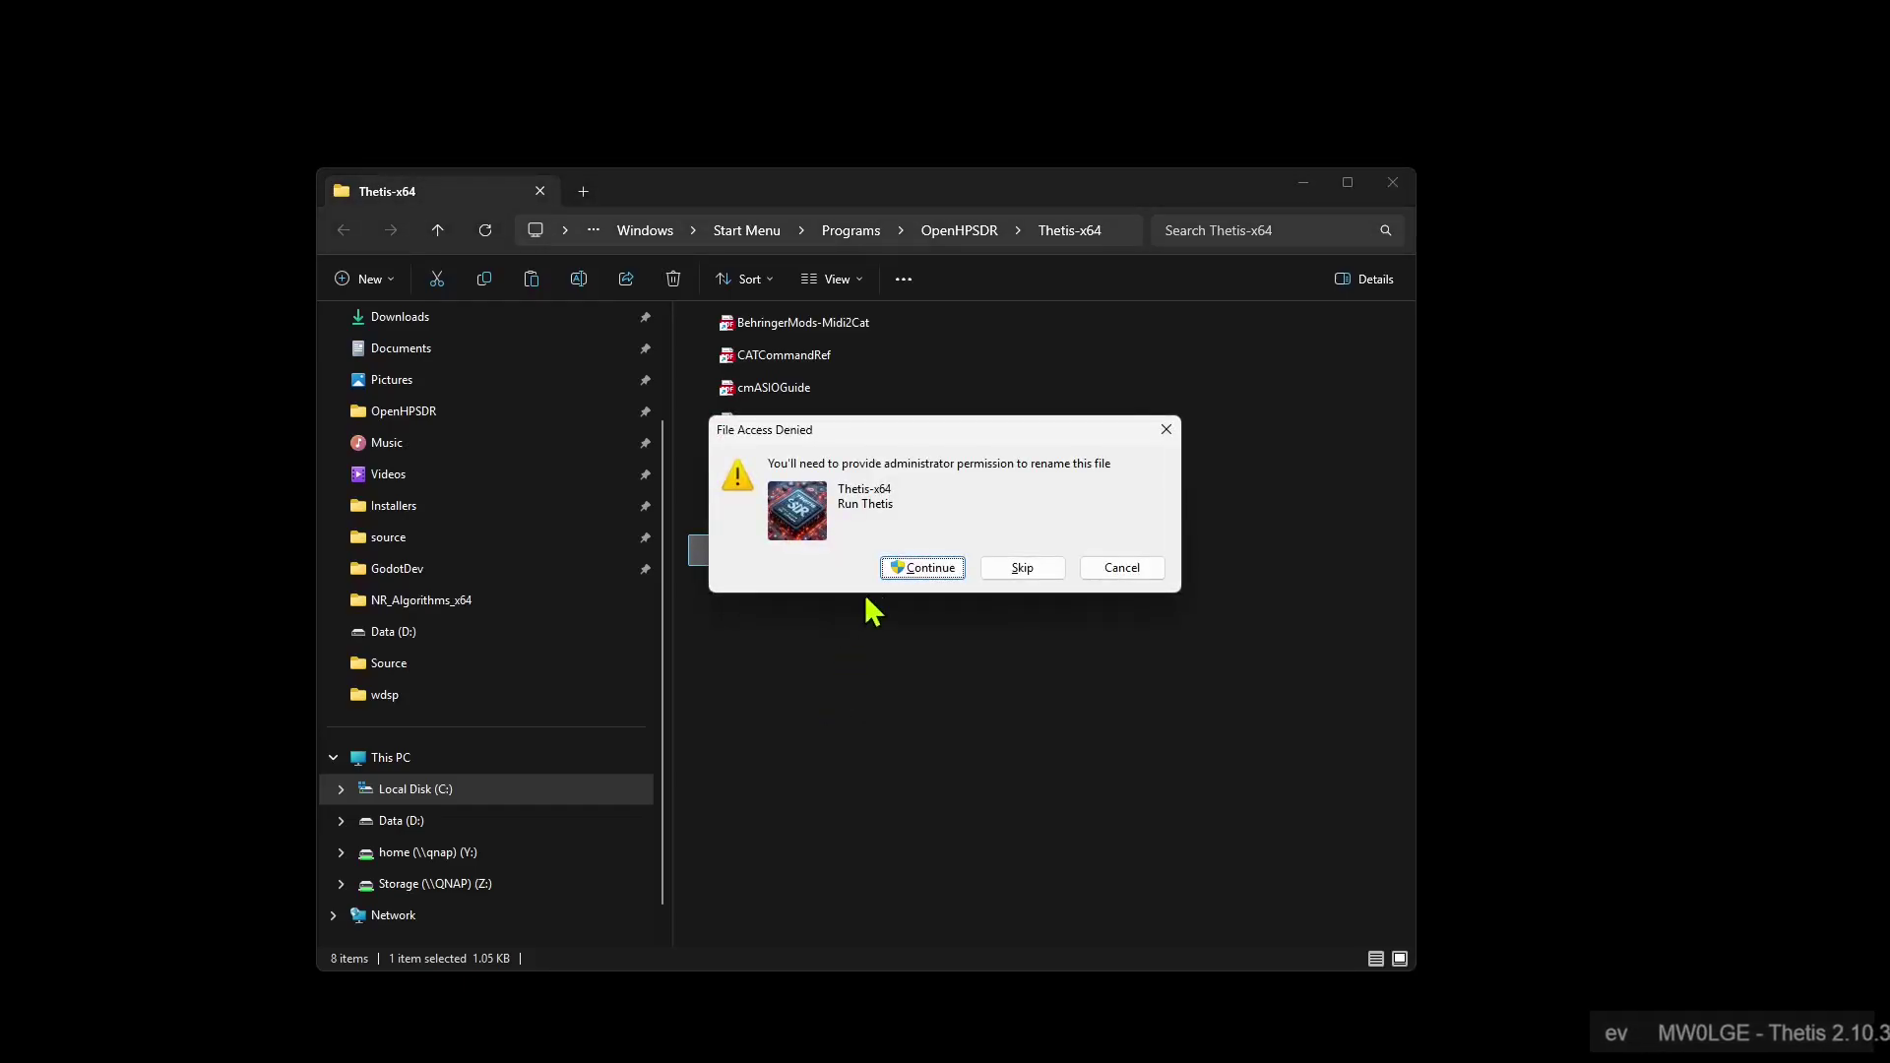
left_click(915, 563)
Rename the copied shortcut as "Thetis-x64 - 7000", granting administrator permission for the change
left_click(807, 524)
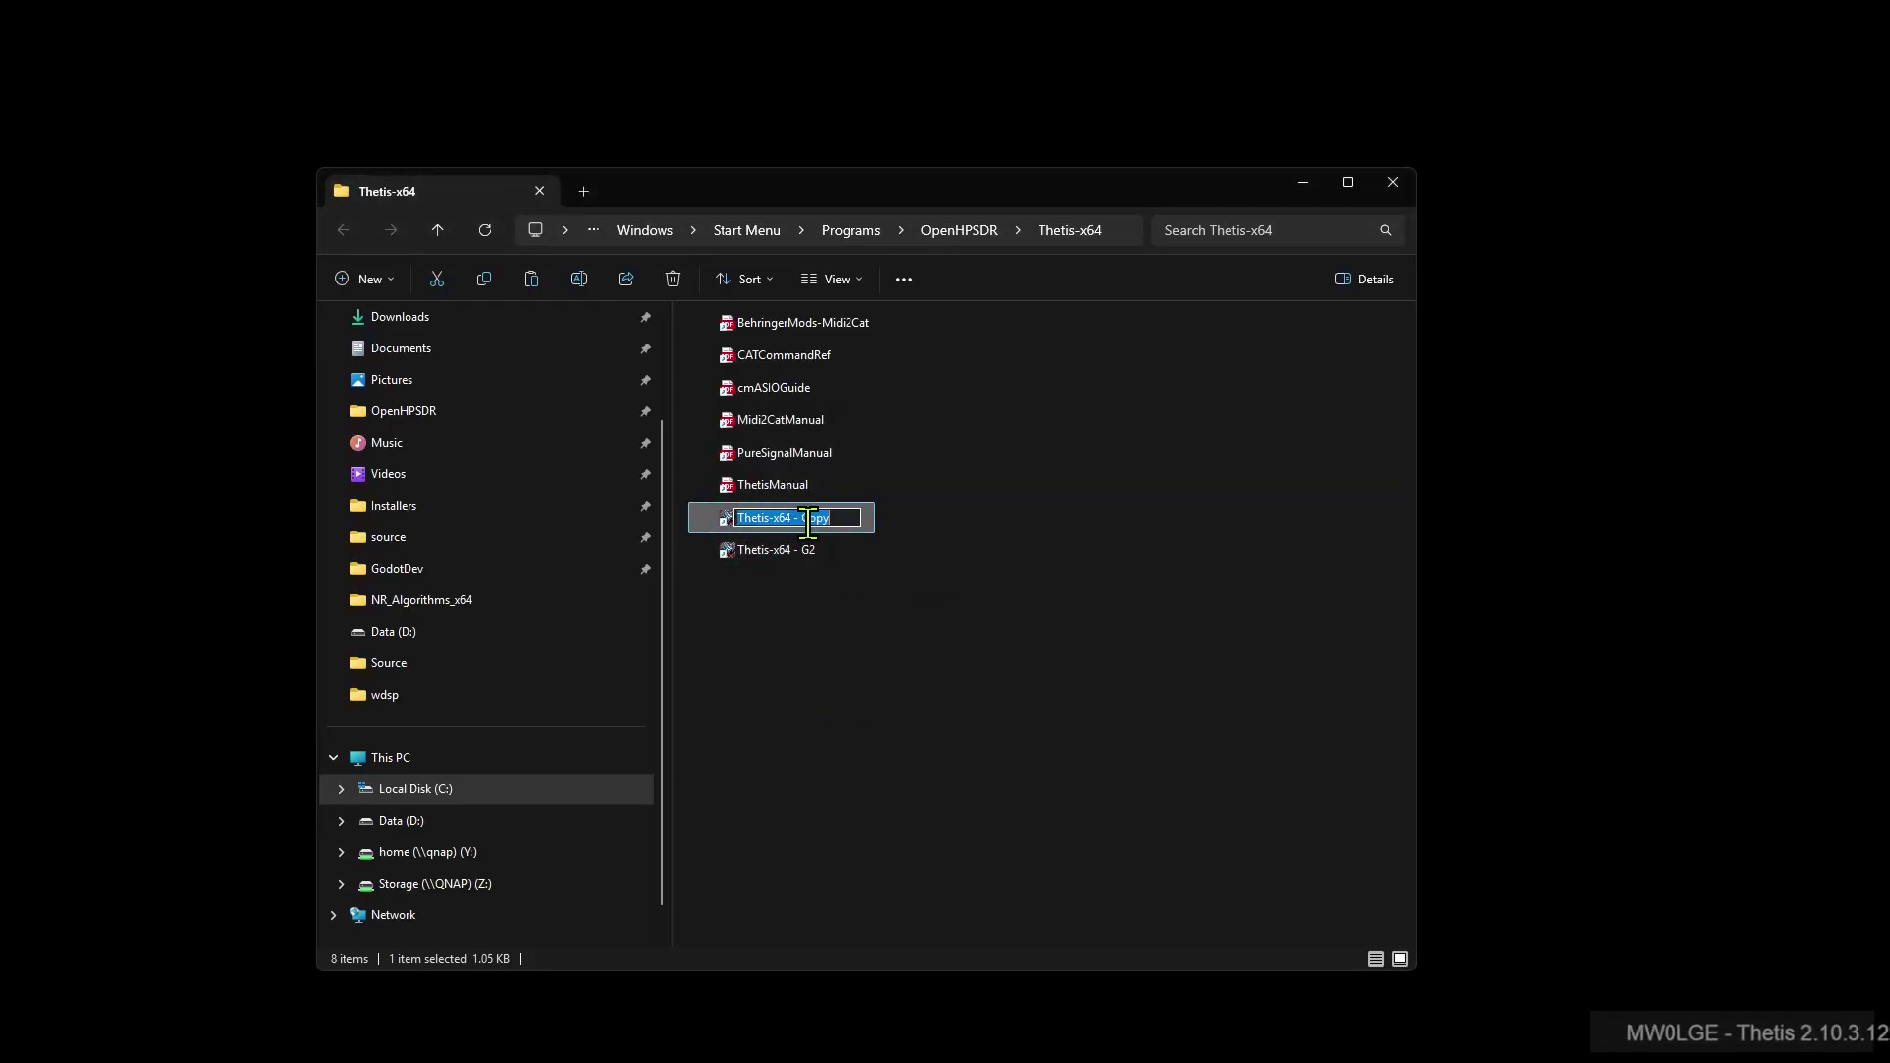
left_click(807, 524)
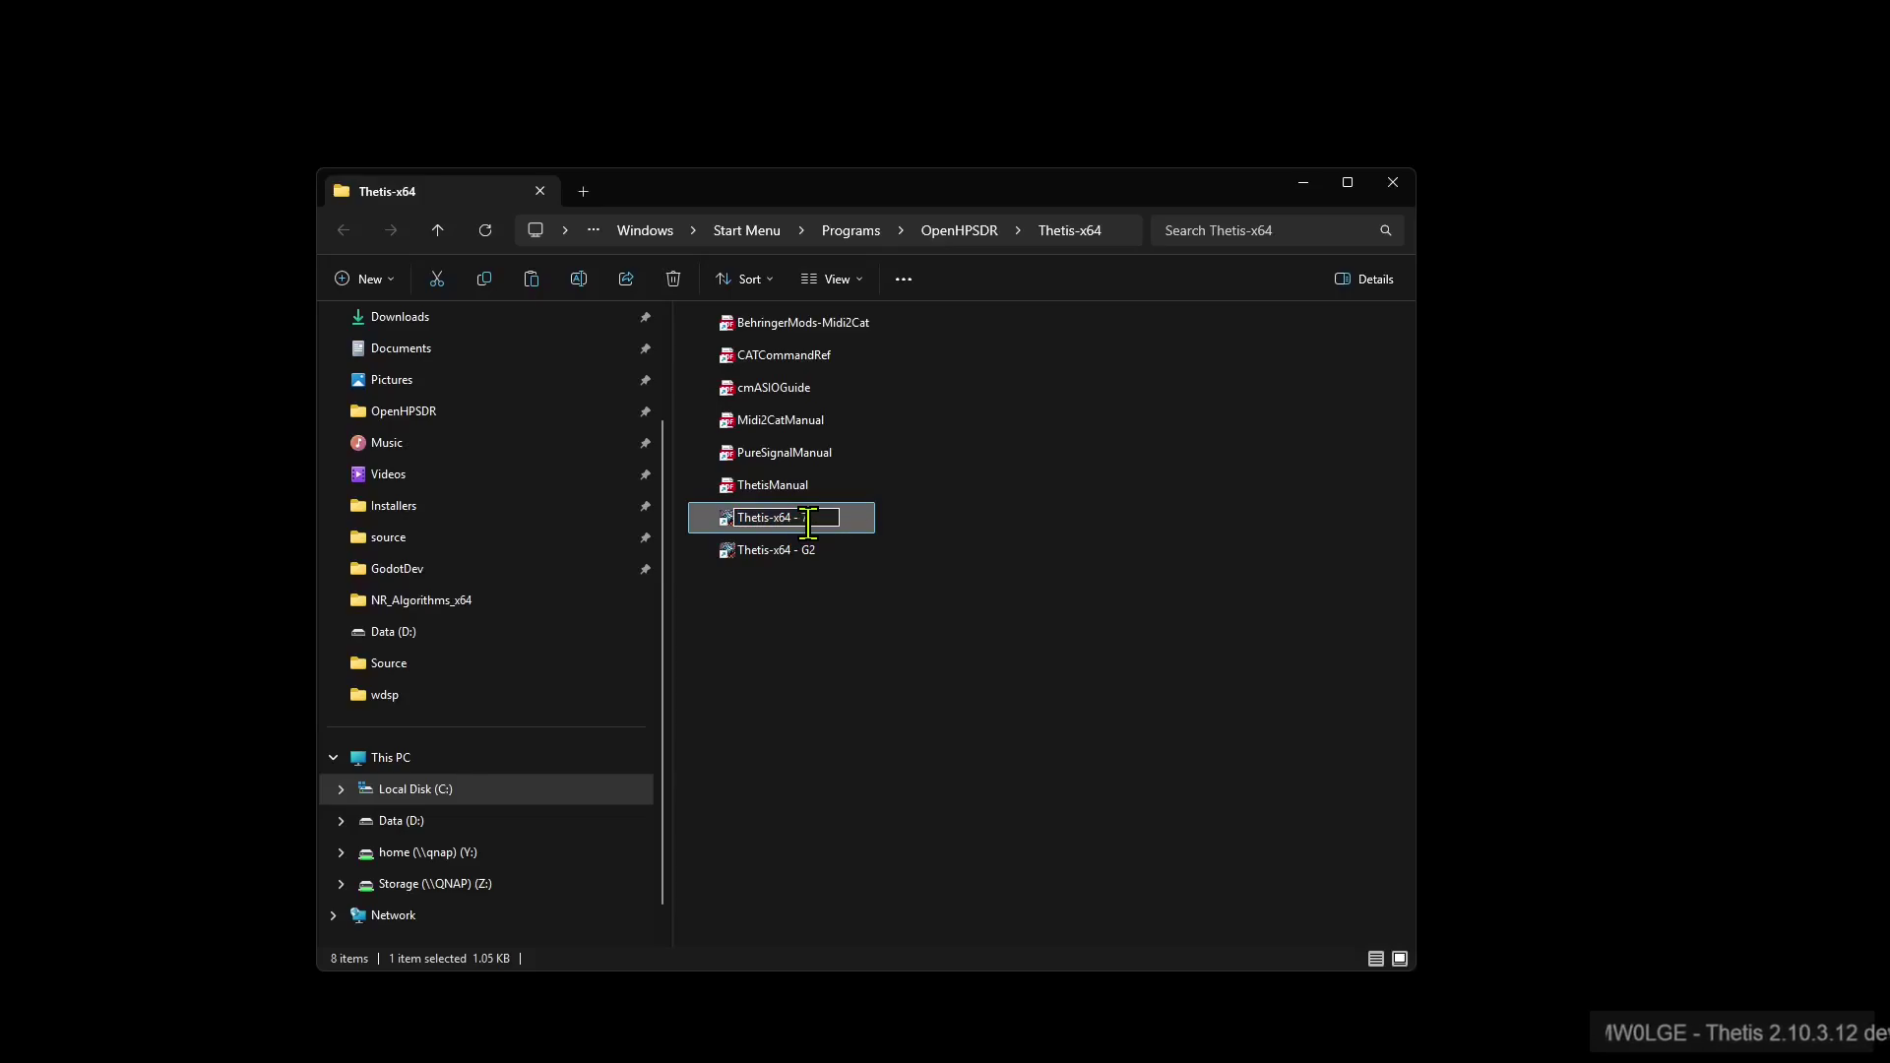
type("7000")
key("Return")
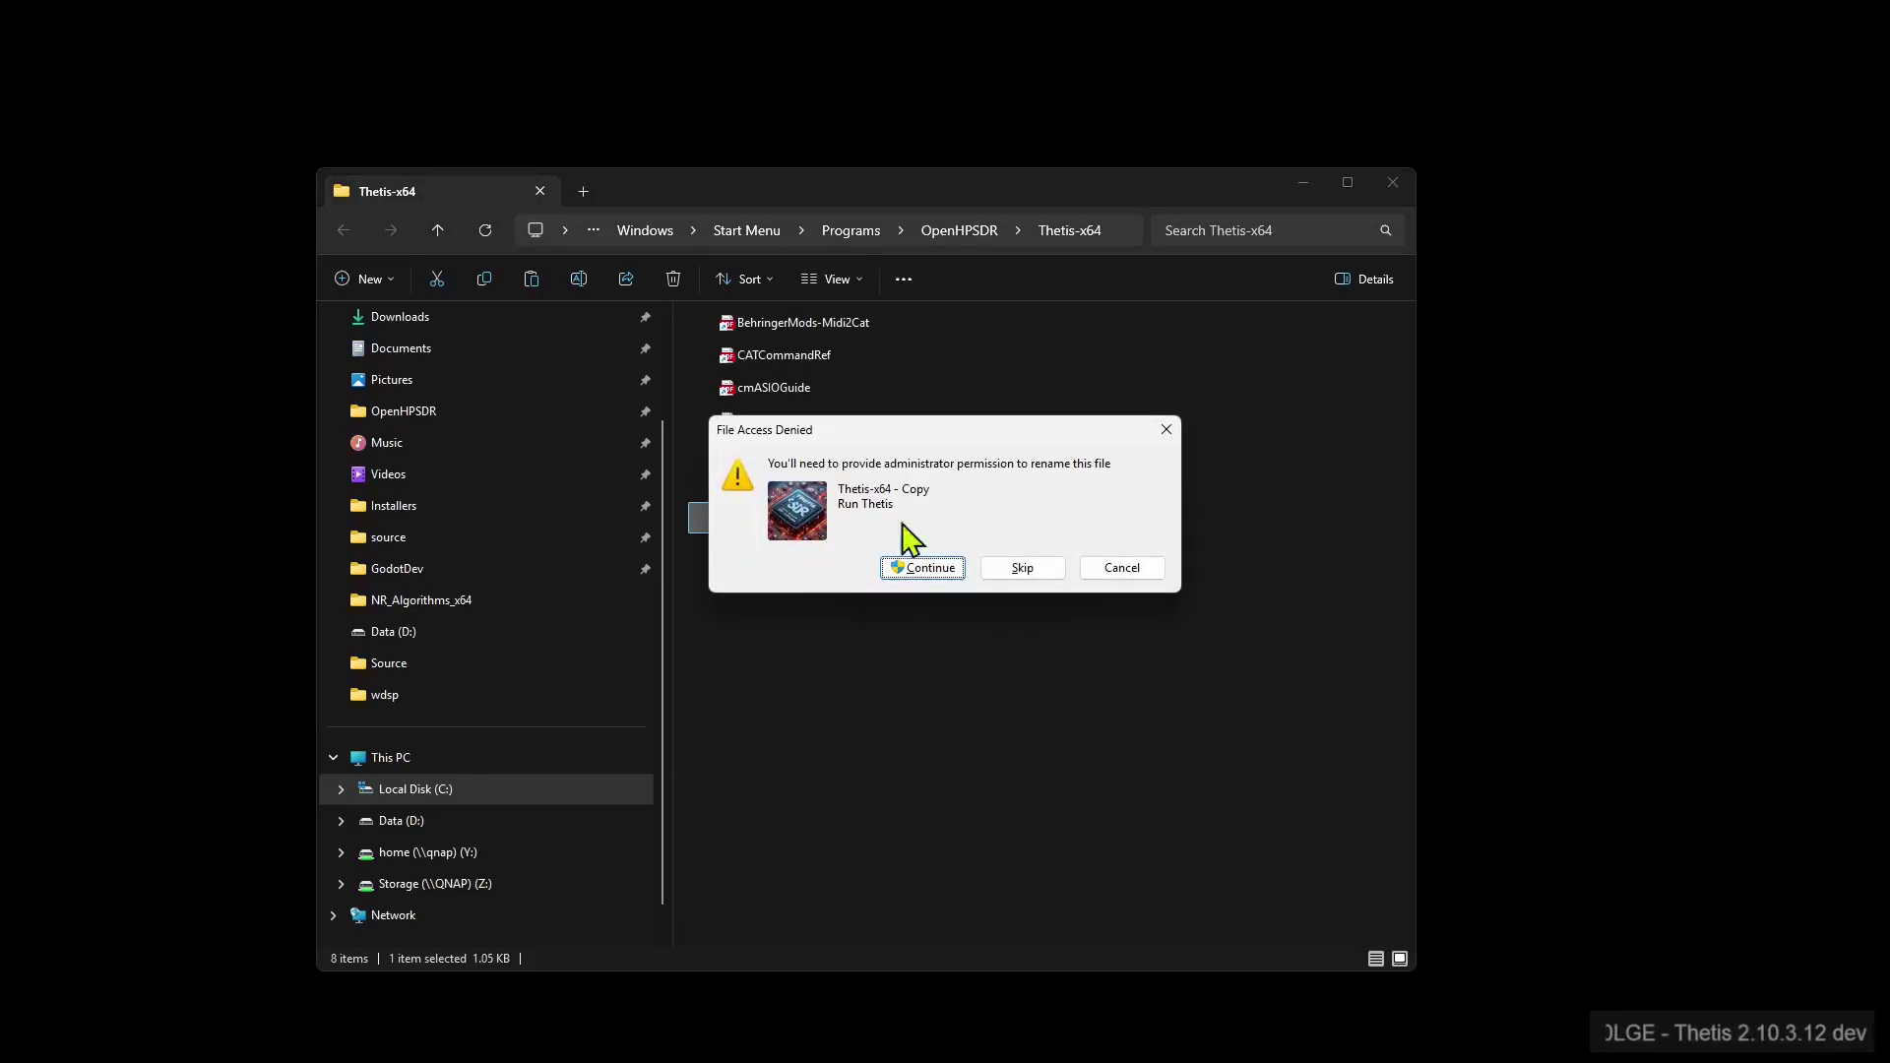
left_click(925, 569)
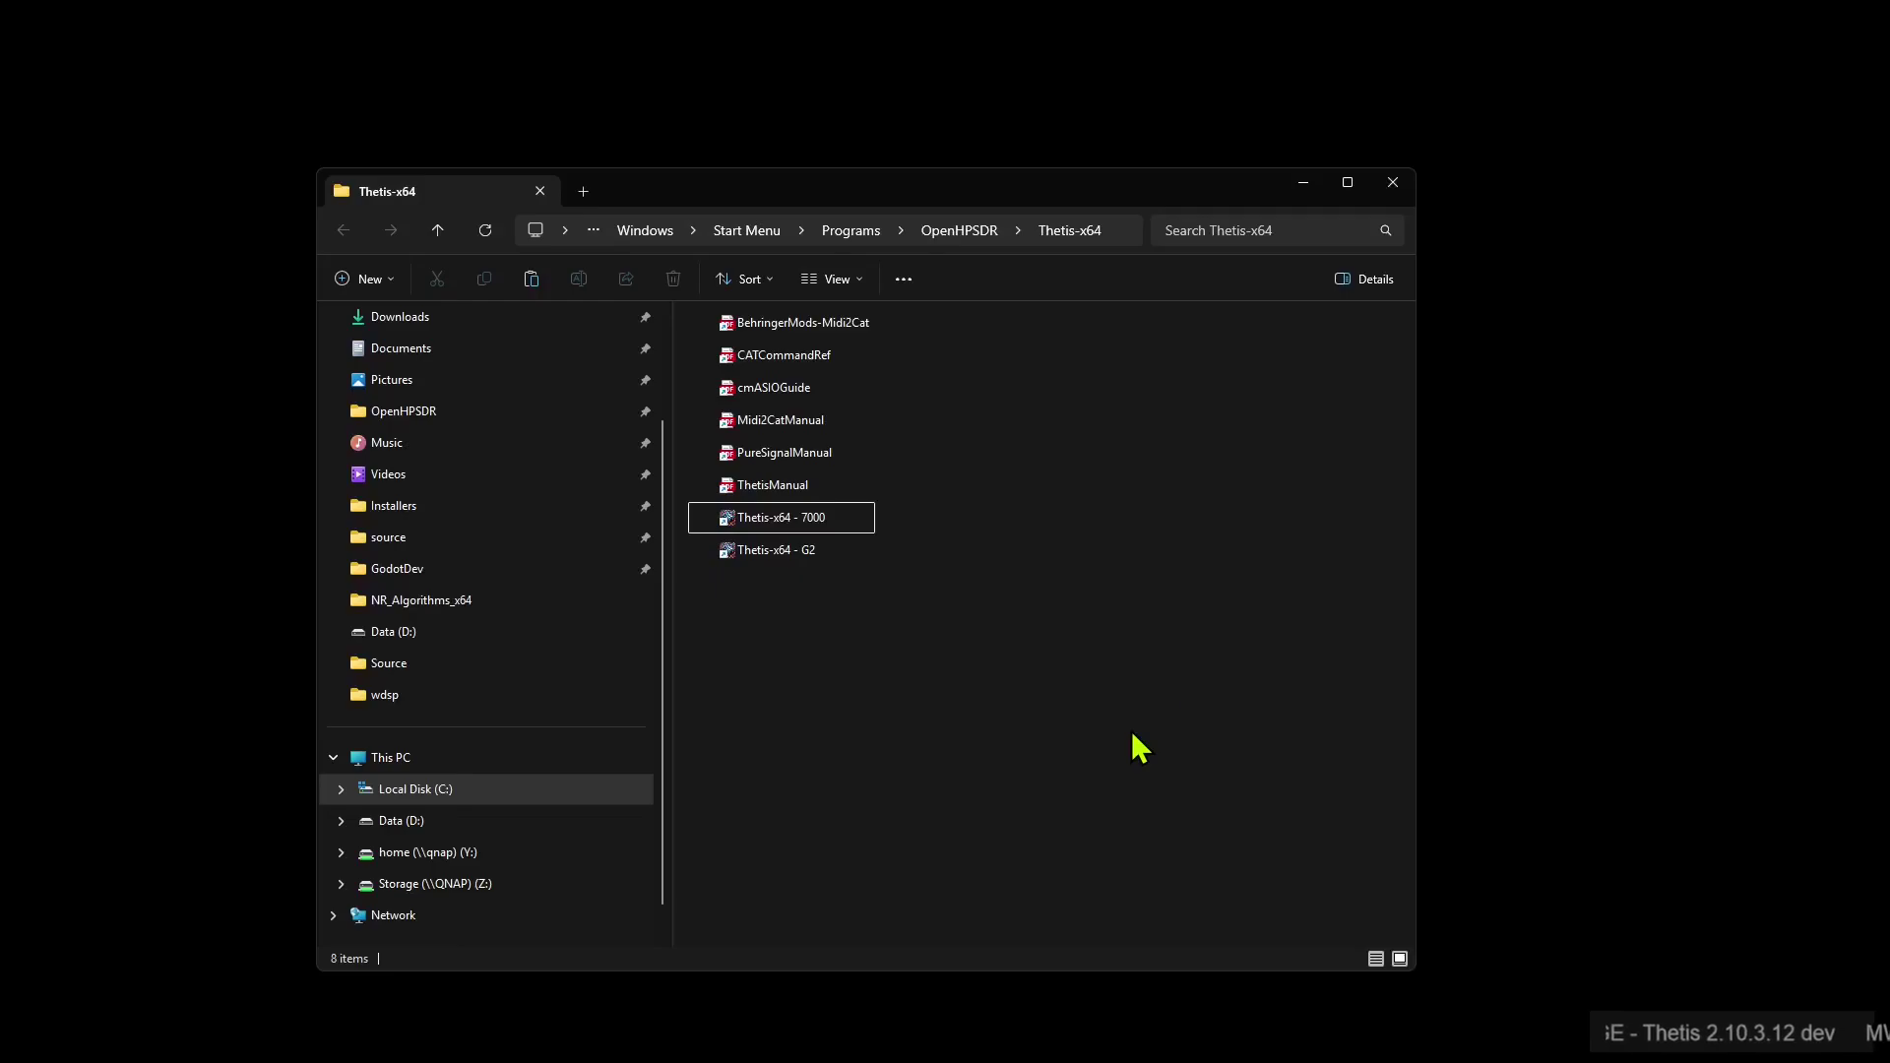
Search for cmd and open a Command Prompt window
key("super")
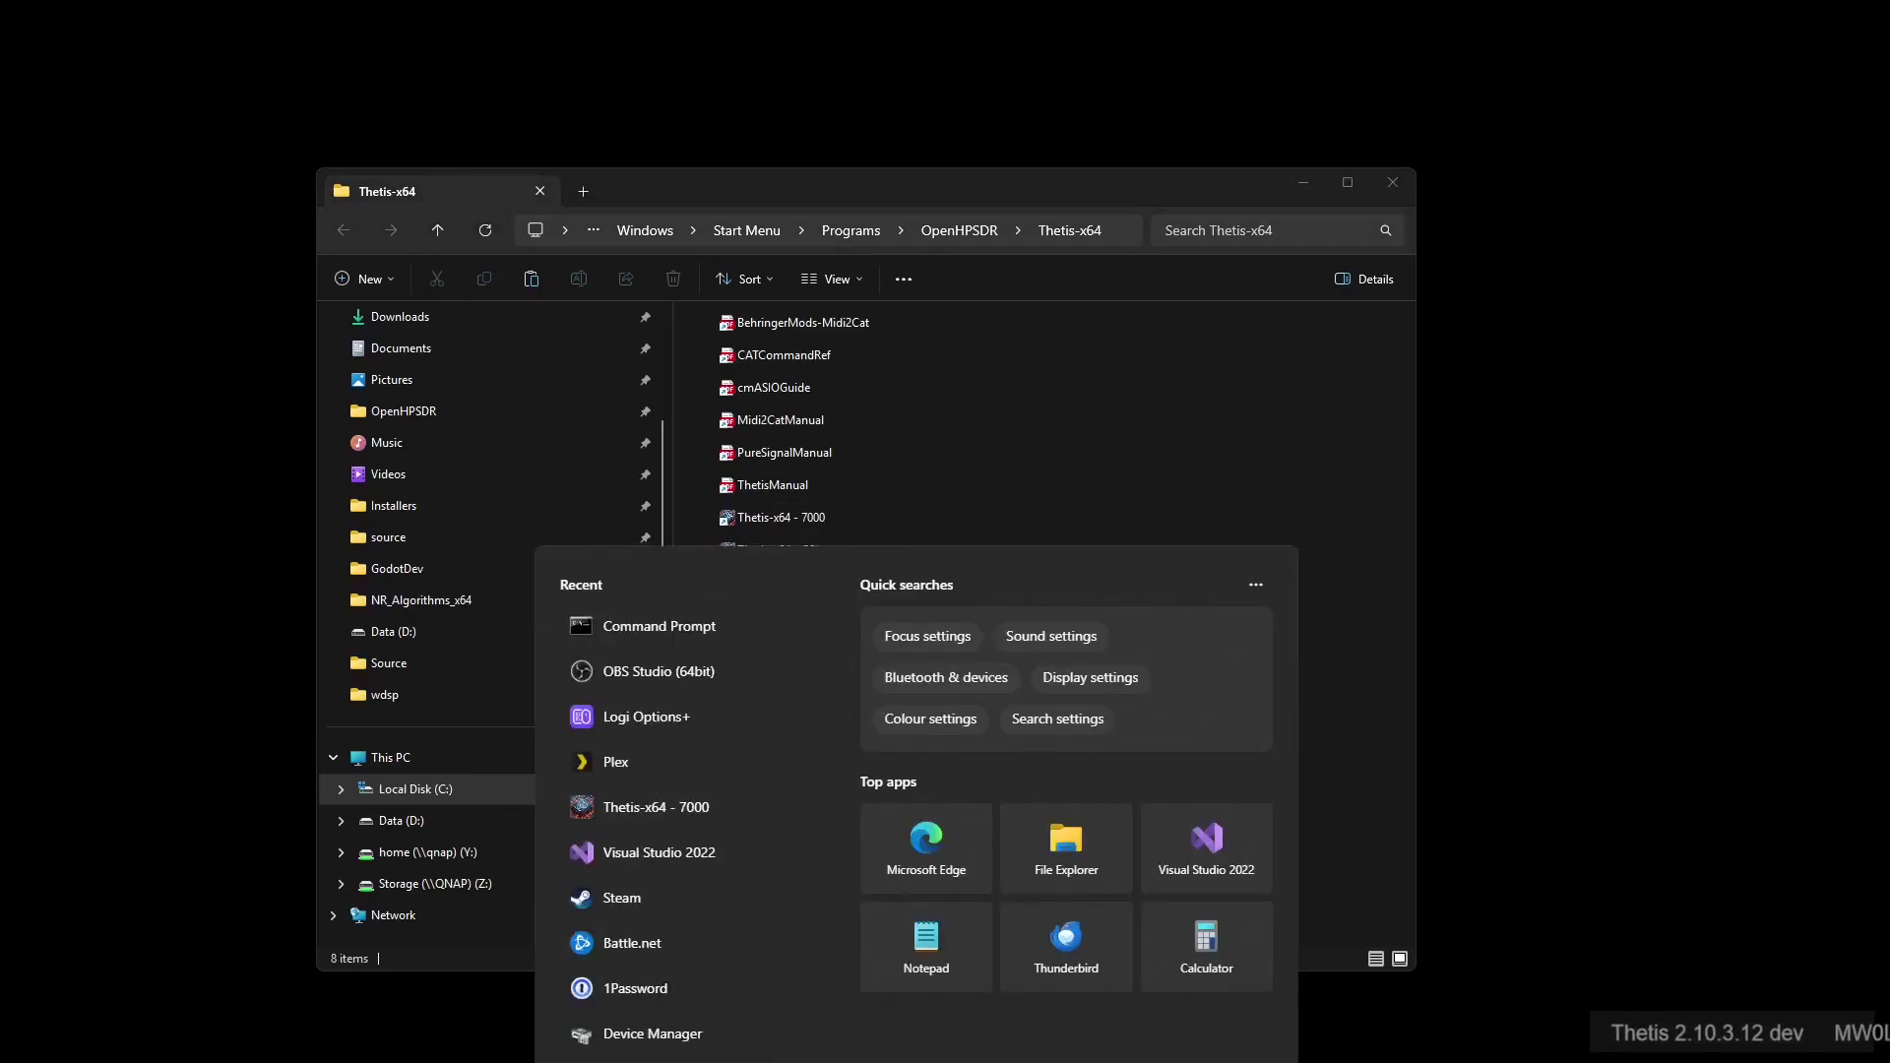
type("cmd")
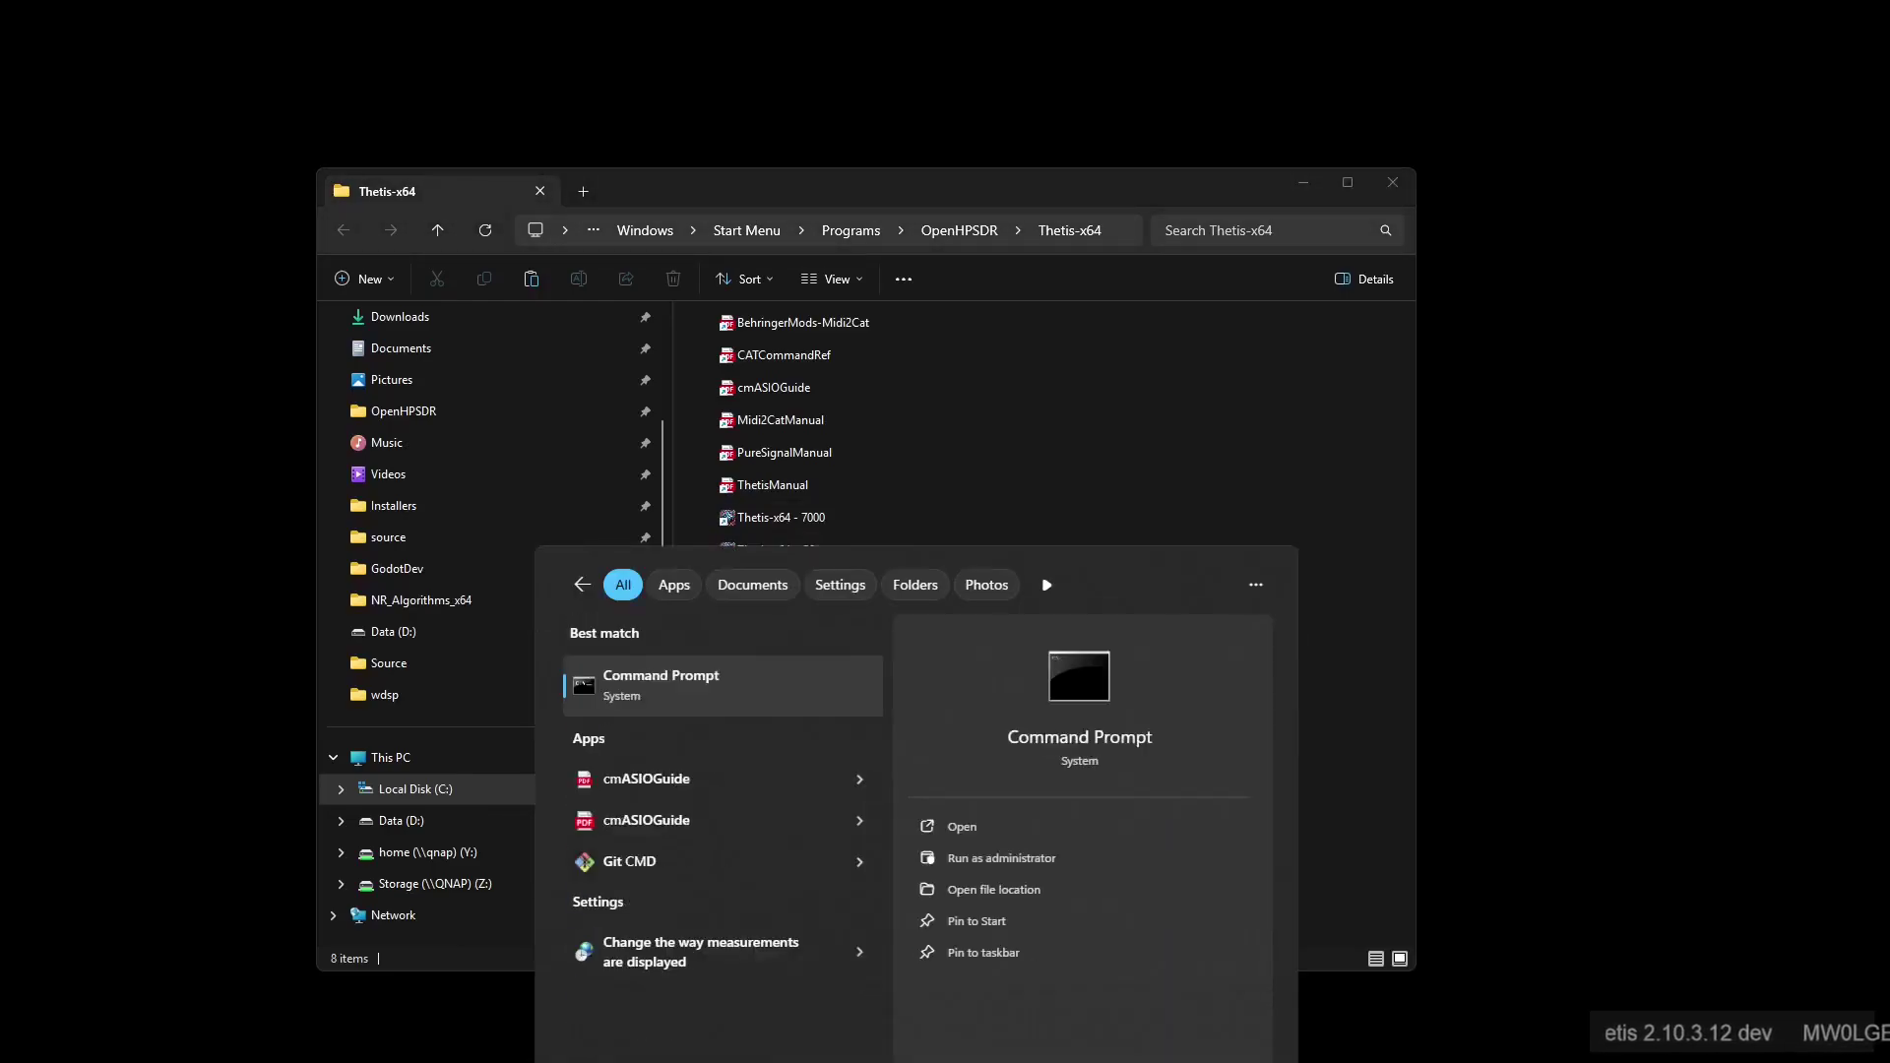
key("Return")
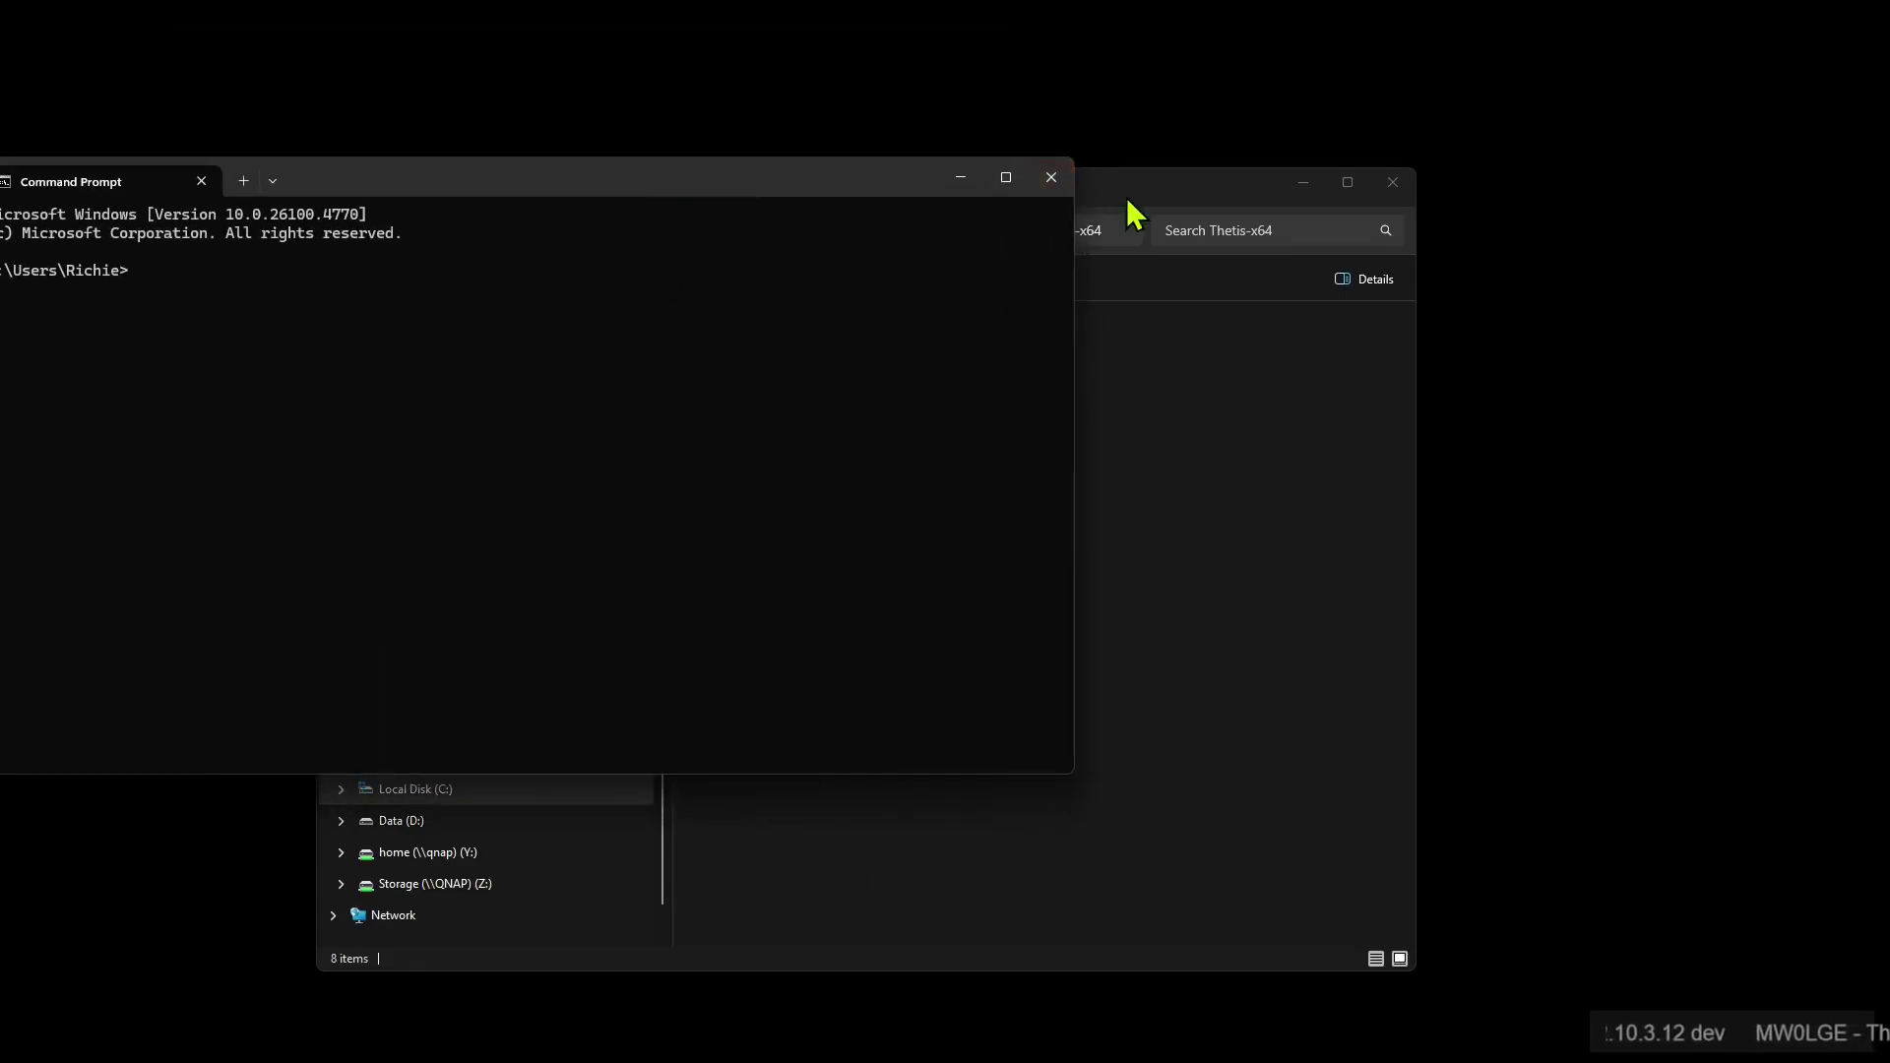
Move the Explorer window clear of the Command Prompt and open the file location of the "Thetis-x64 - G2" shortcut
left_click_drag(1127, 195, 1523, 212)
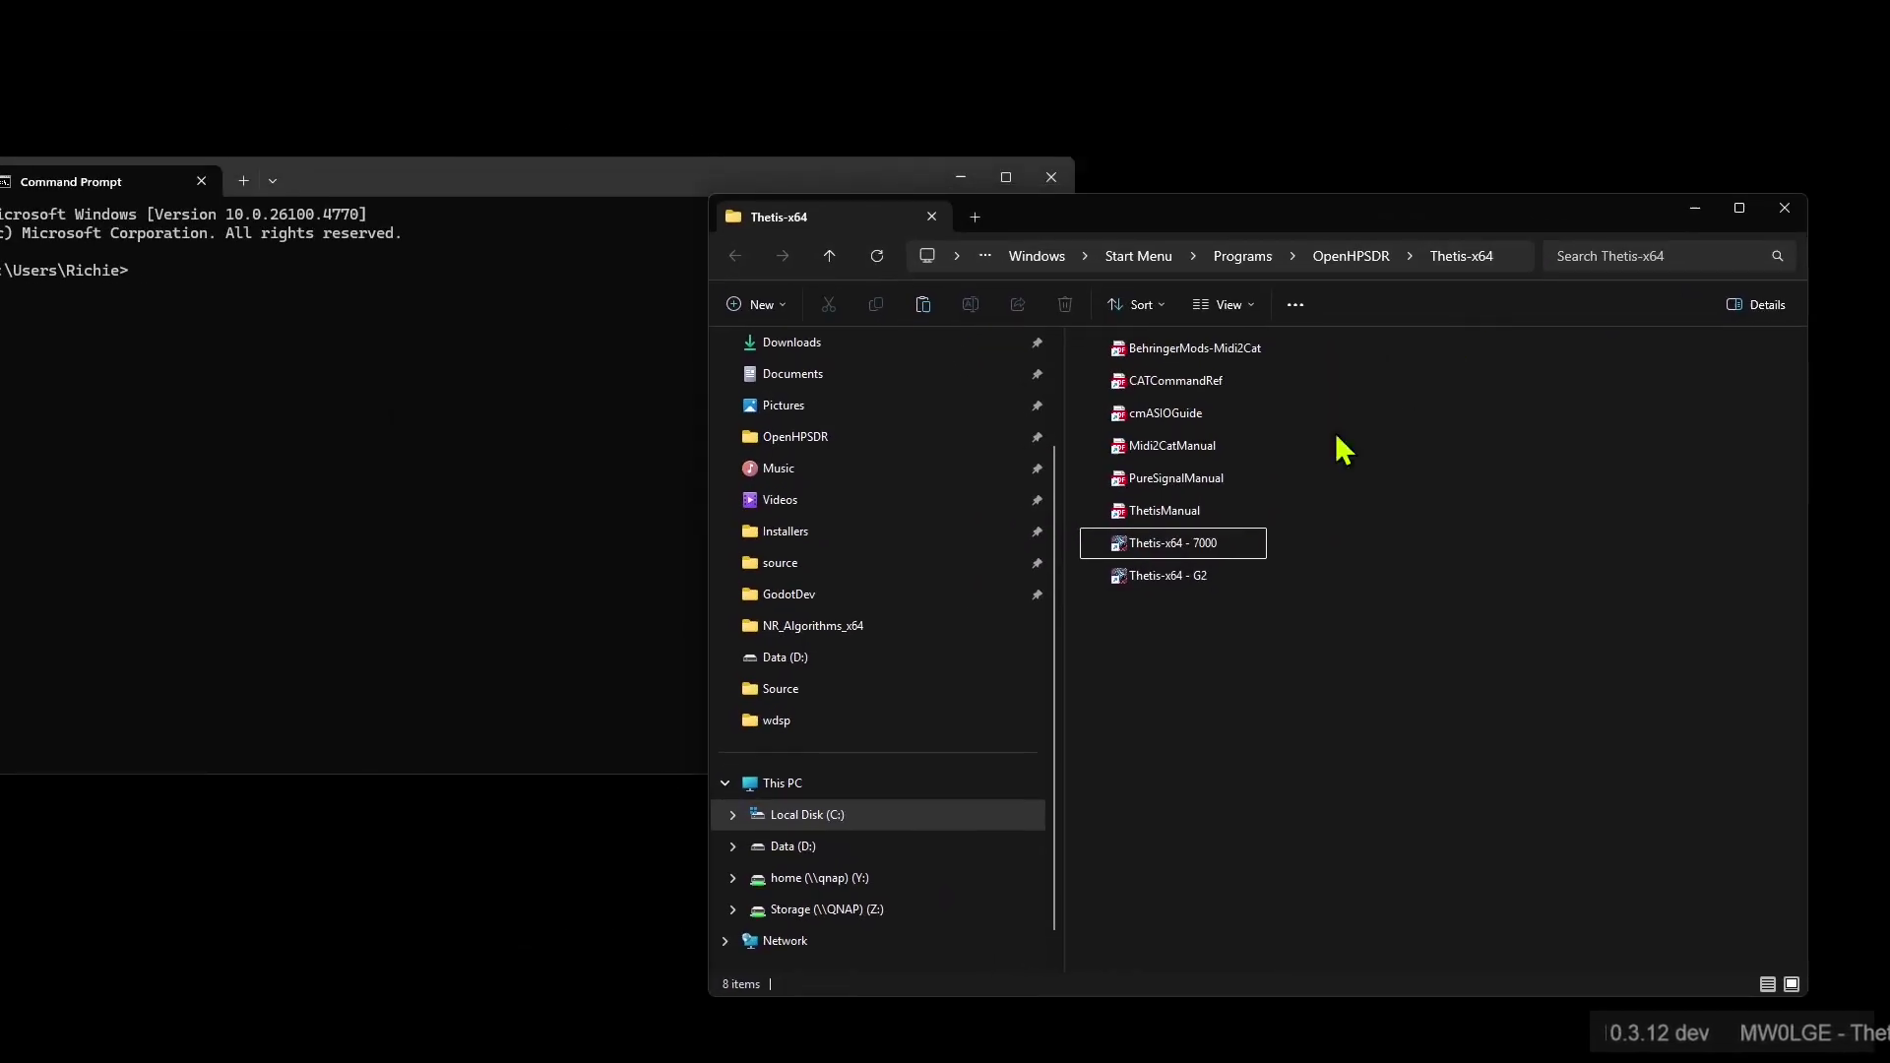
left_click(1142, 583)
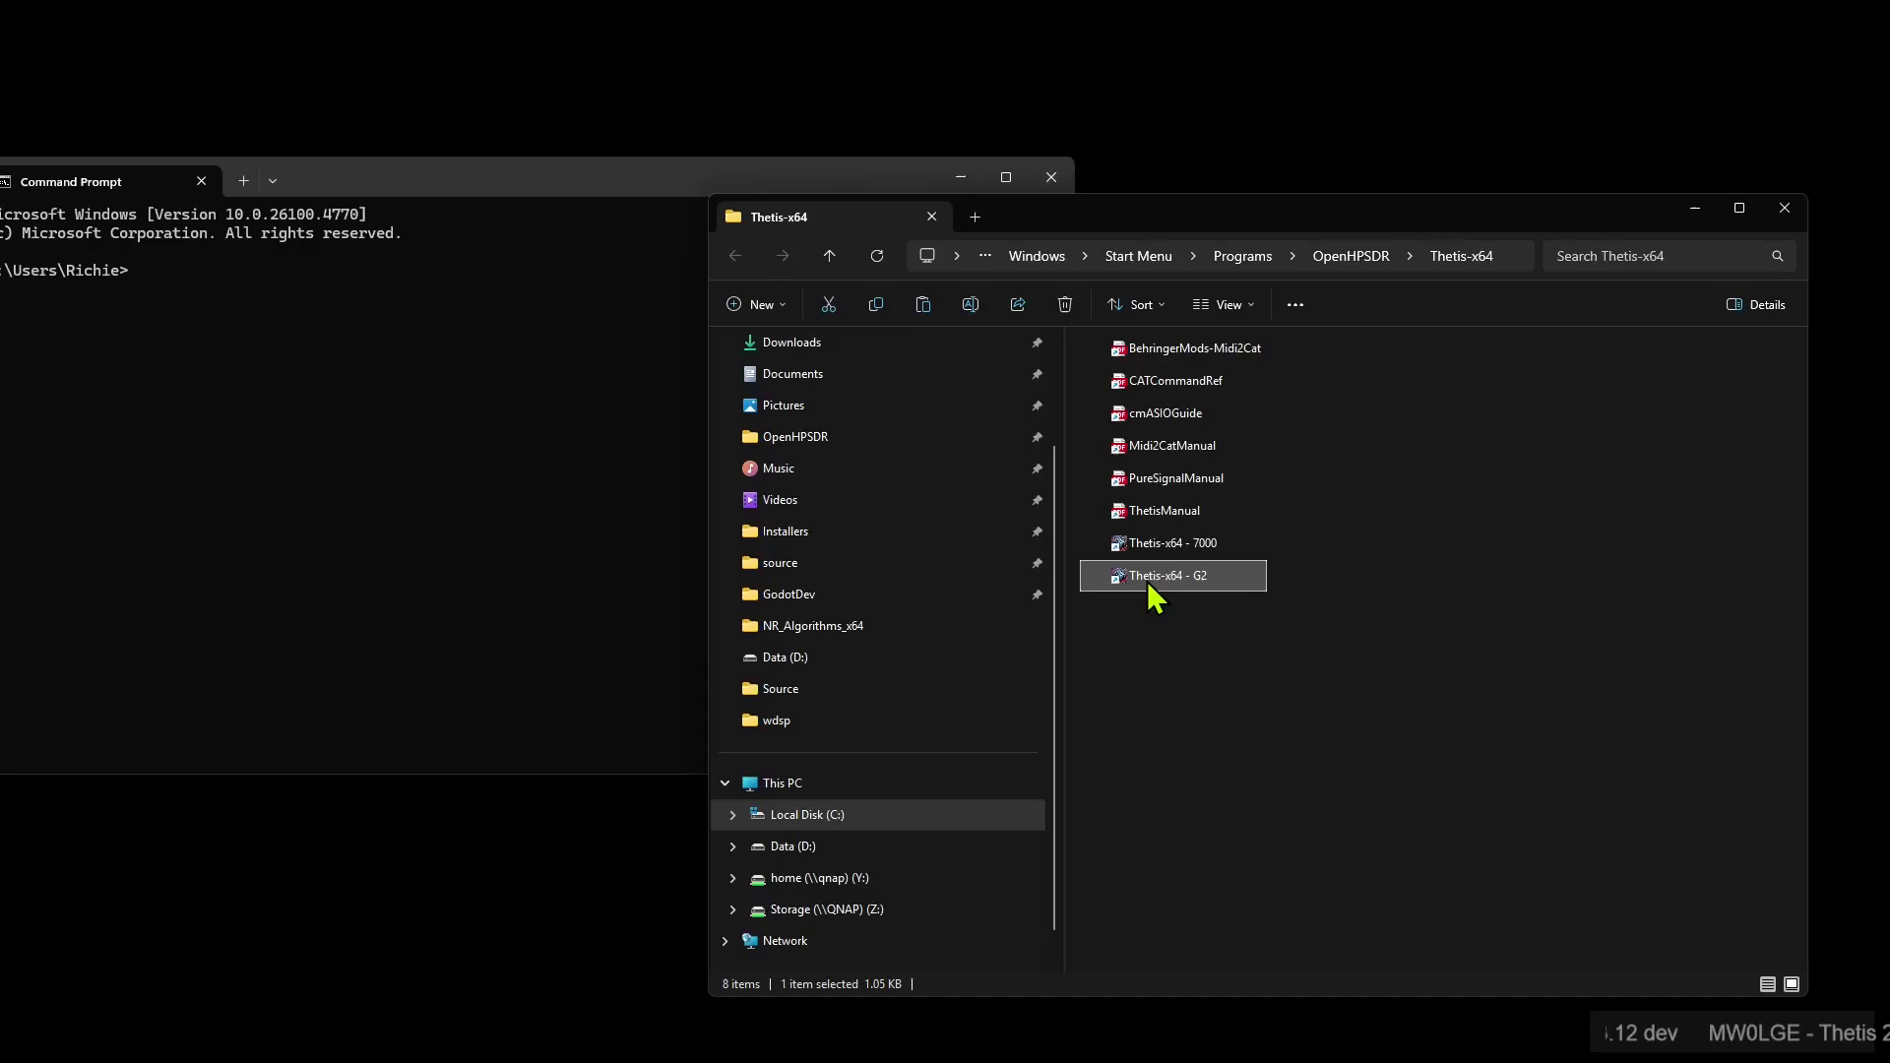
right_click(1148, 585)
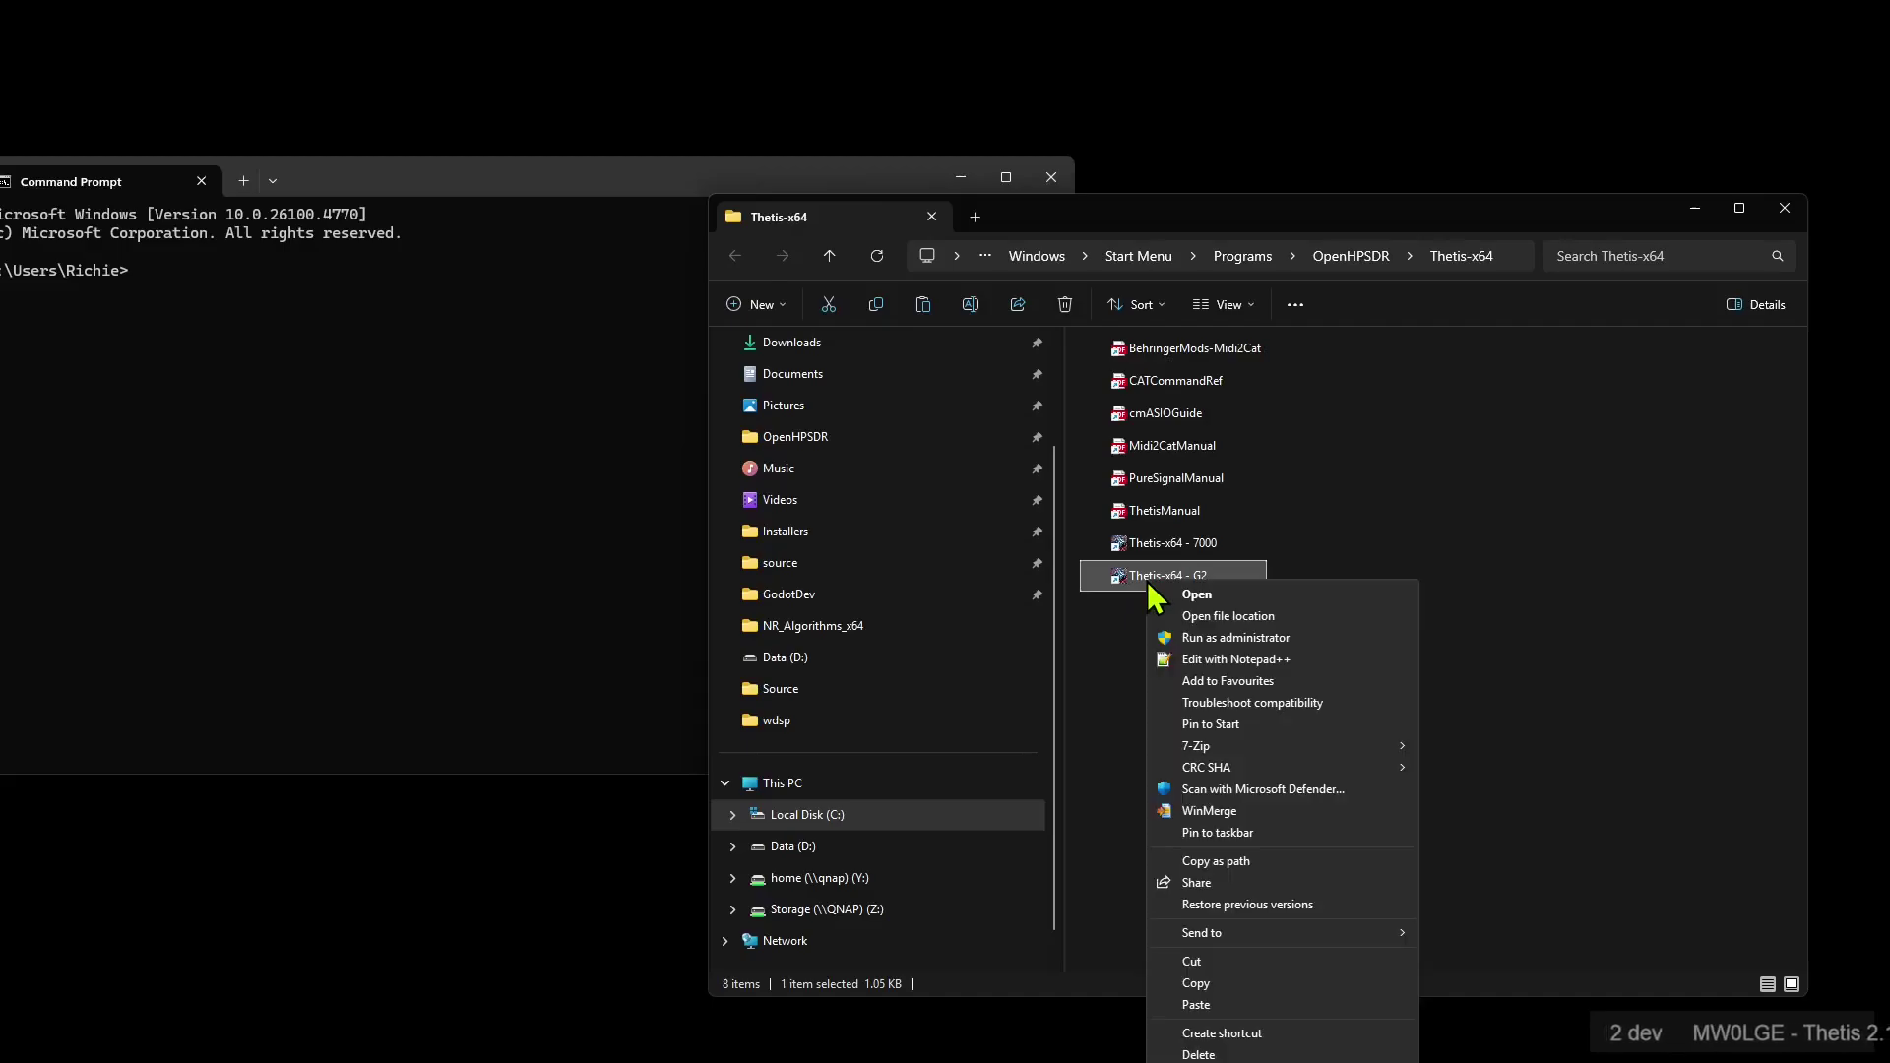
left_click(1238, 618)
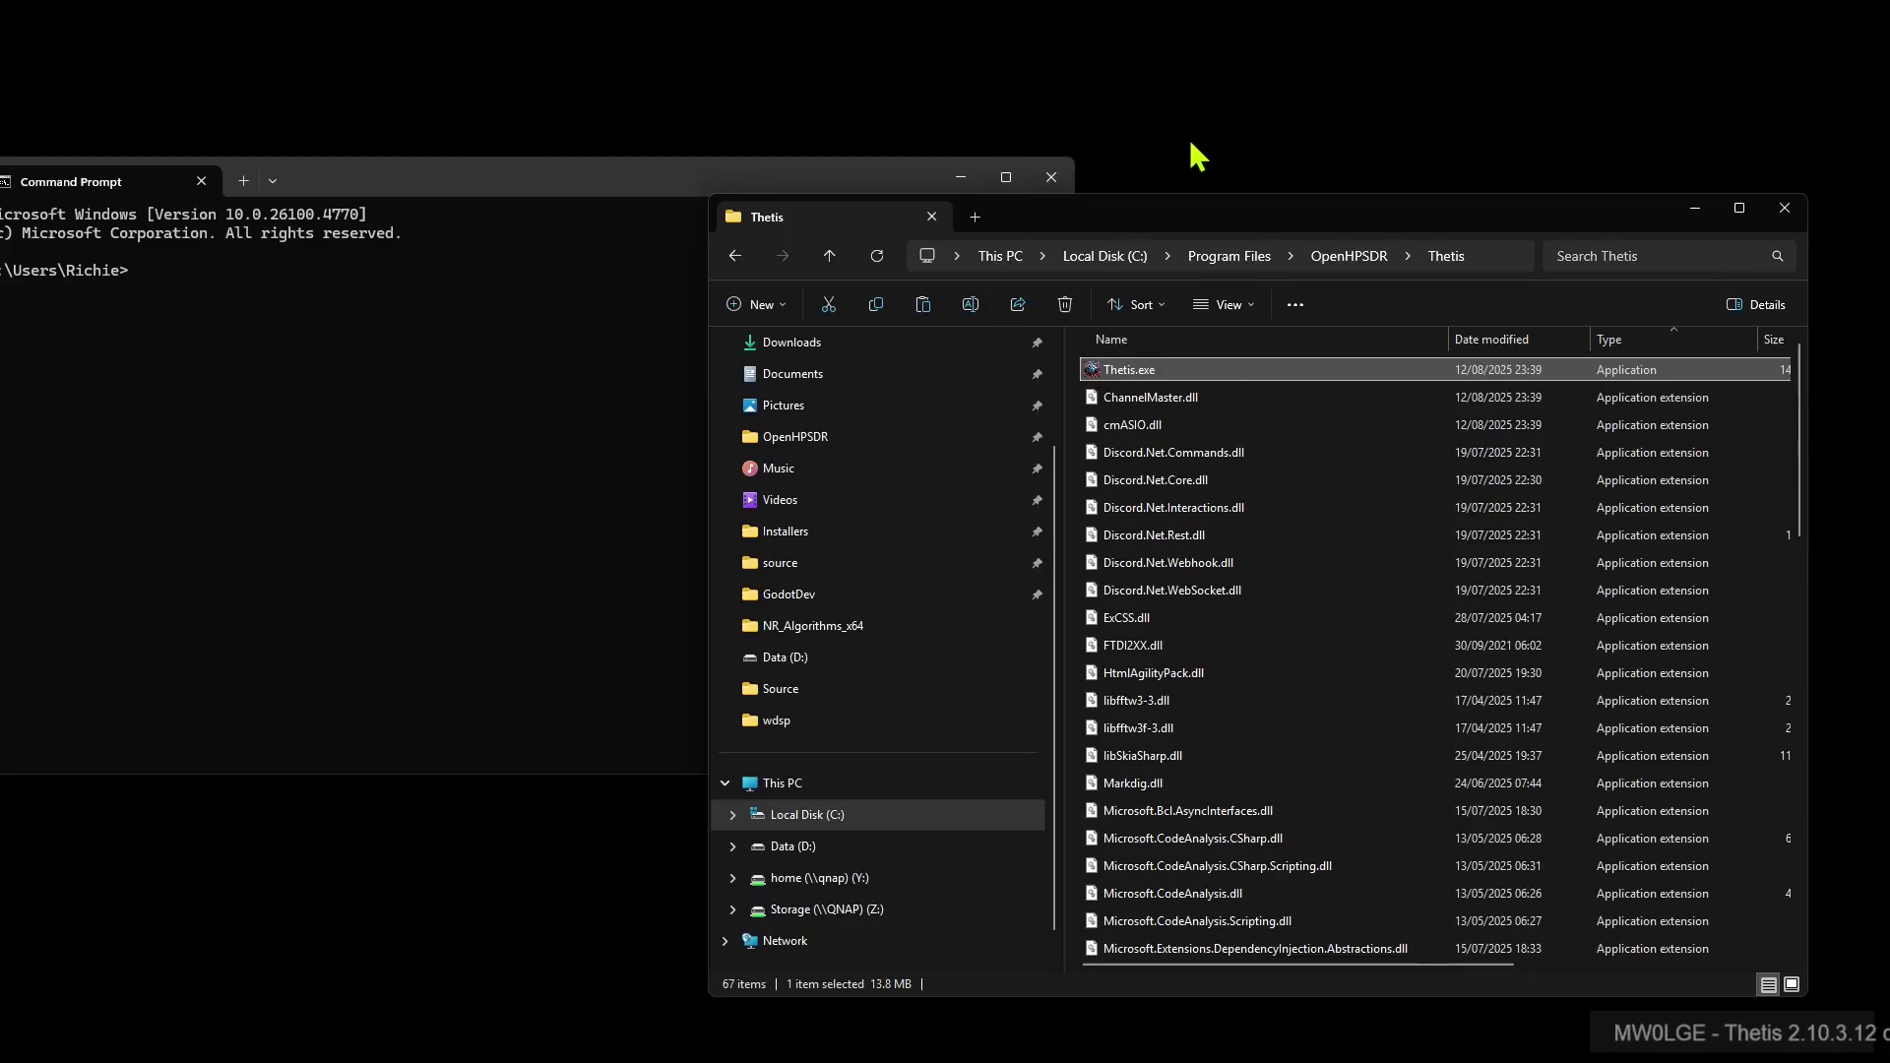
left_click_drag(1211, 232, 1264, 241)
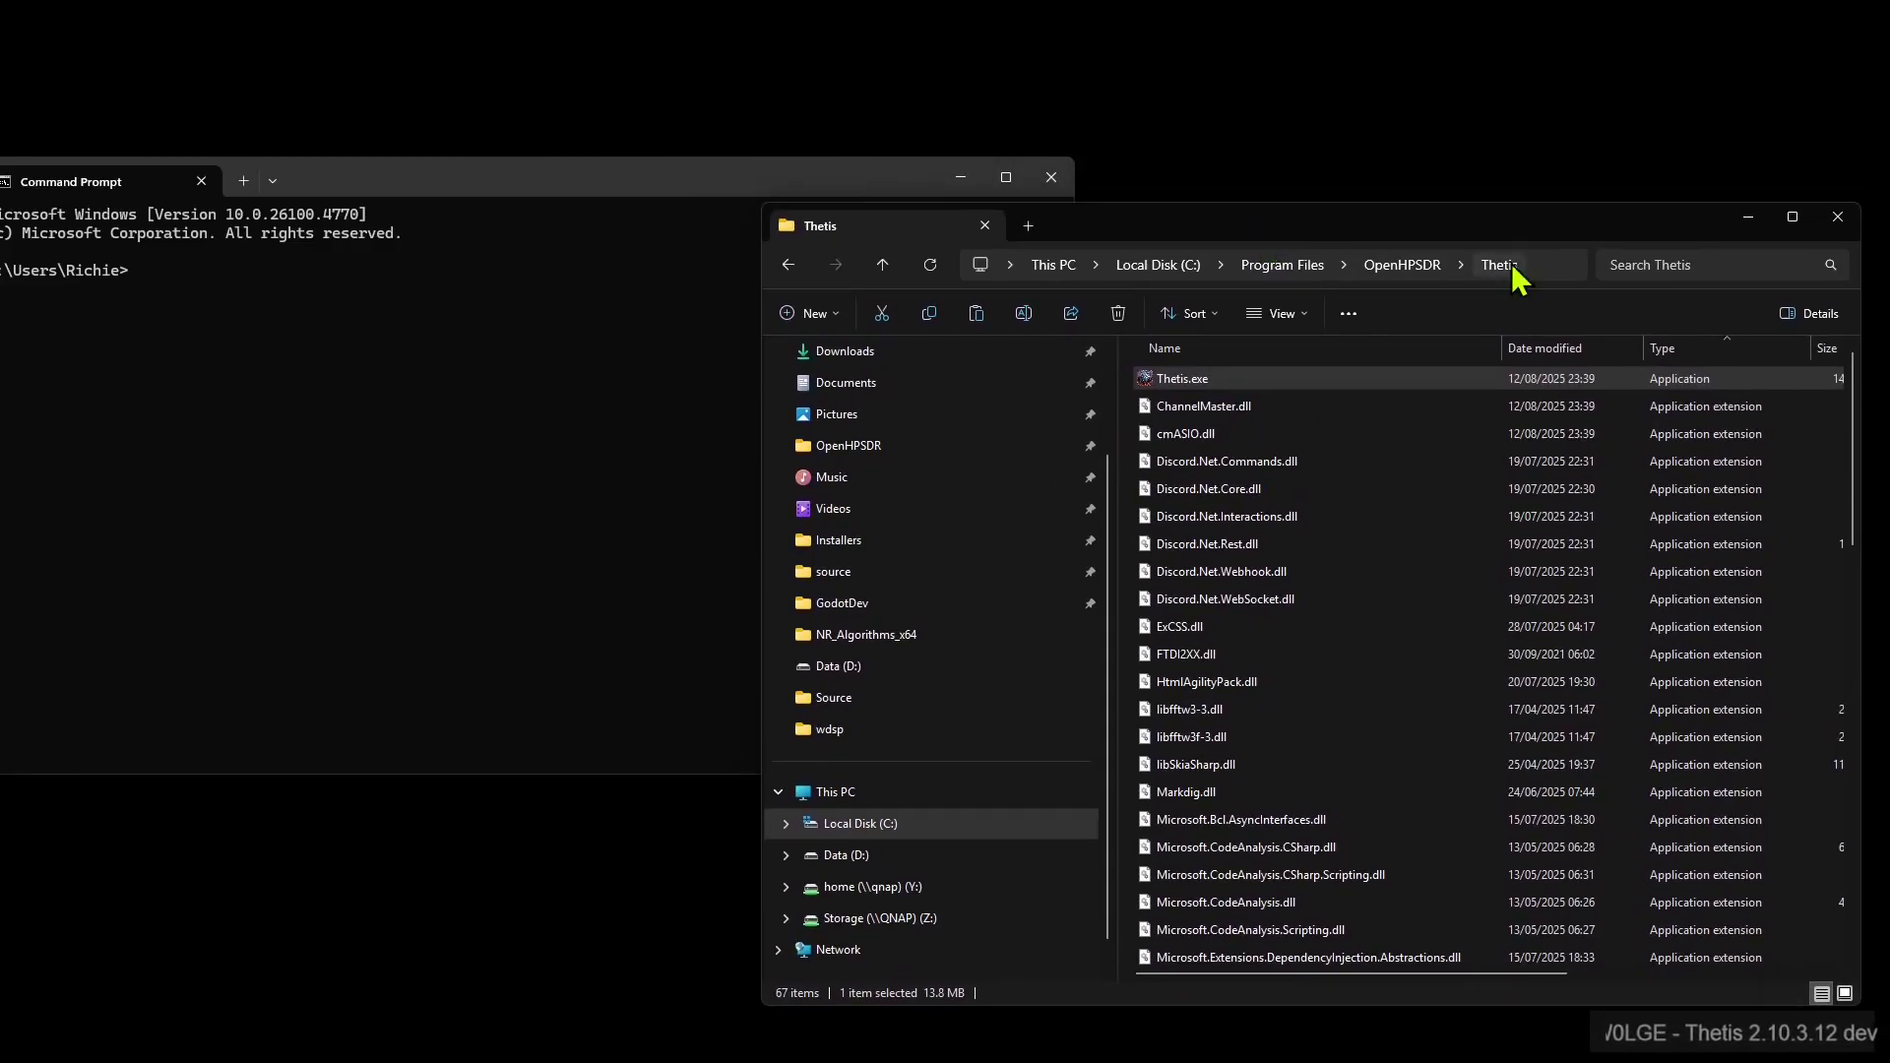
Copy the Thetis program folder's path, change the Command Prompt directory to C:\Program Files\OpenHPSDR\Thetis and list its contents with dir
left_click(1574, 264)
key("ctrl+c")
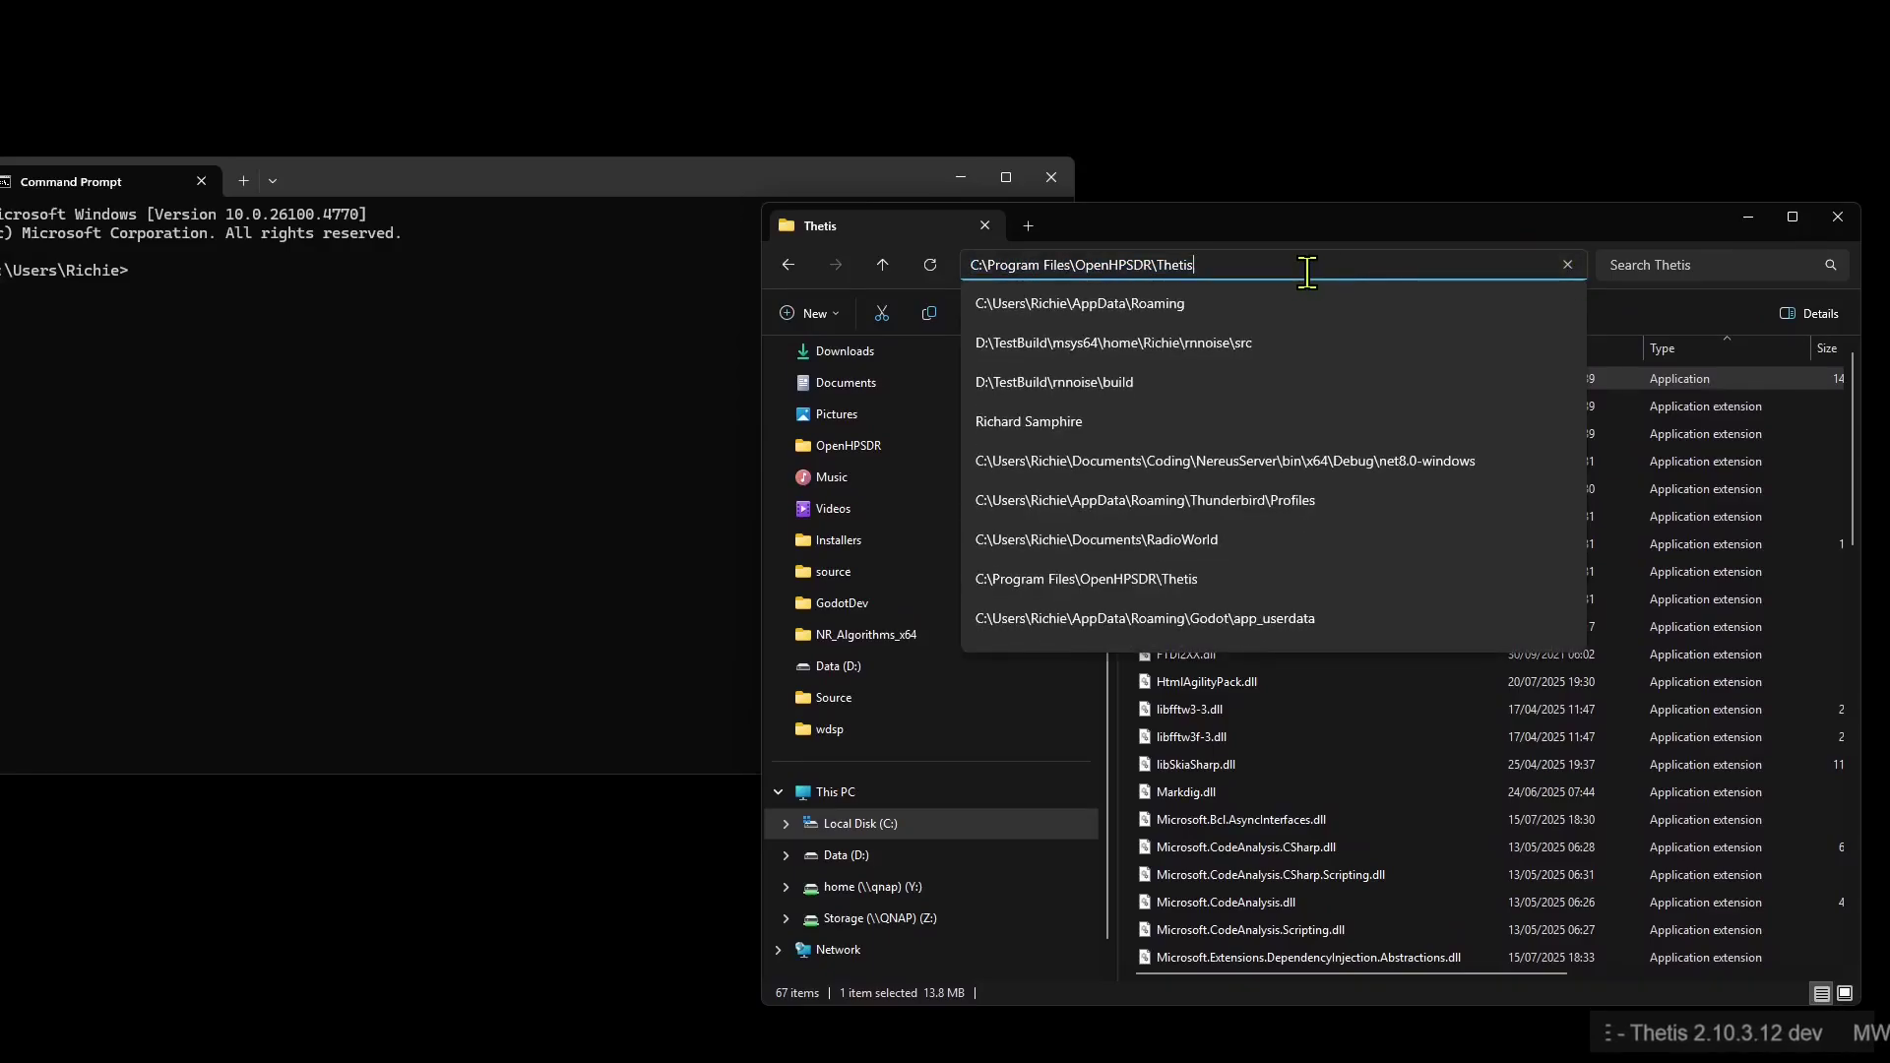
left_click(330, 378)
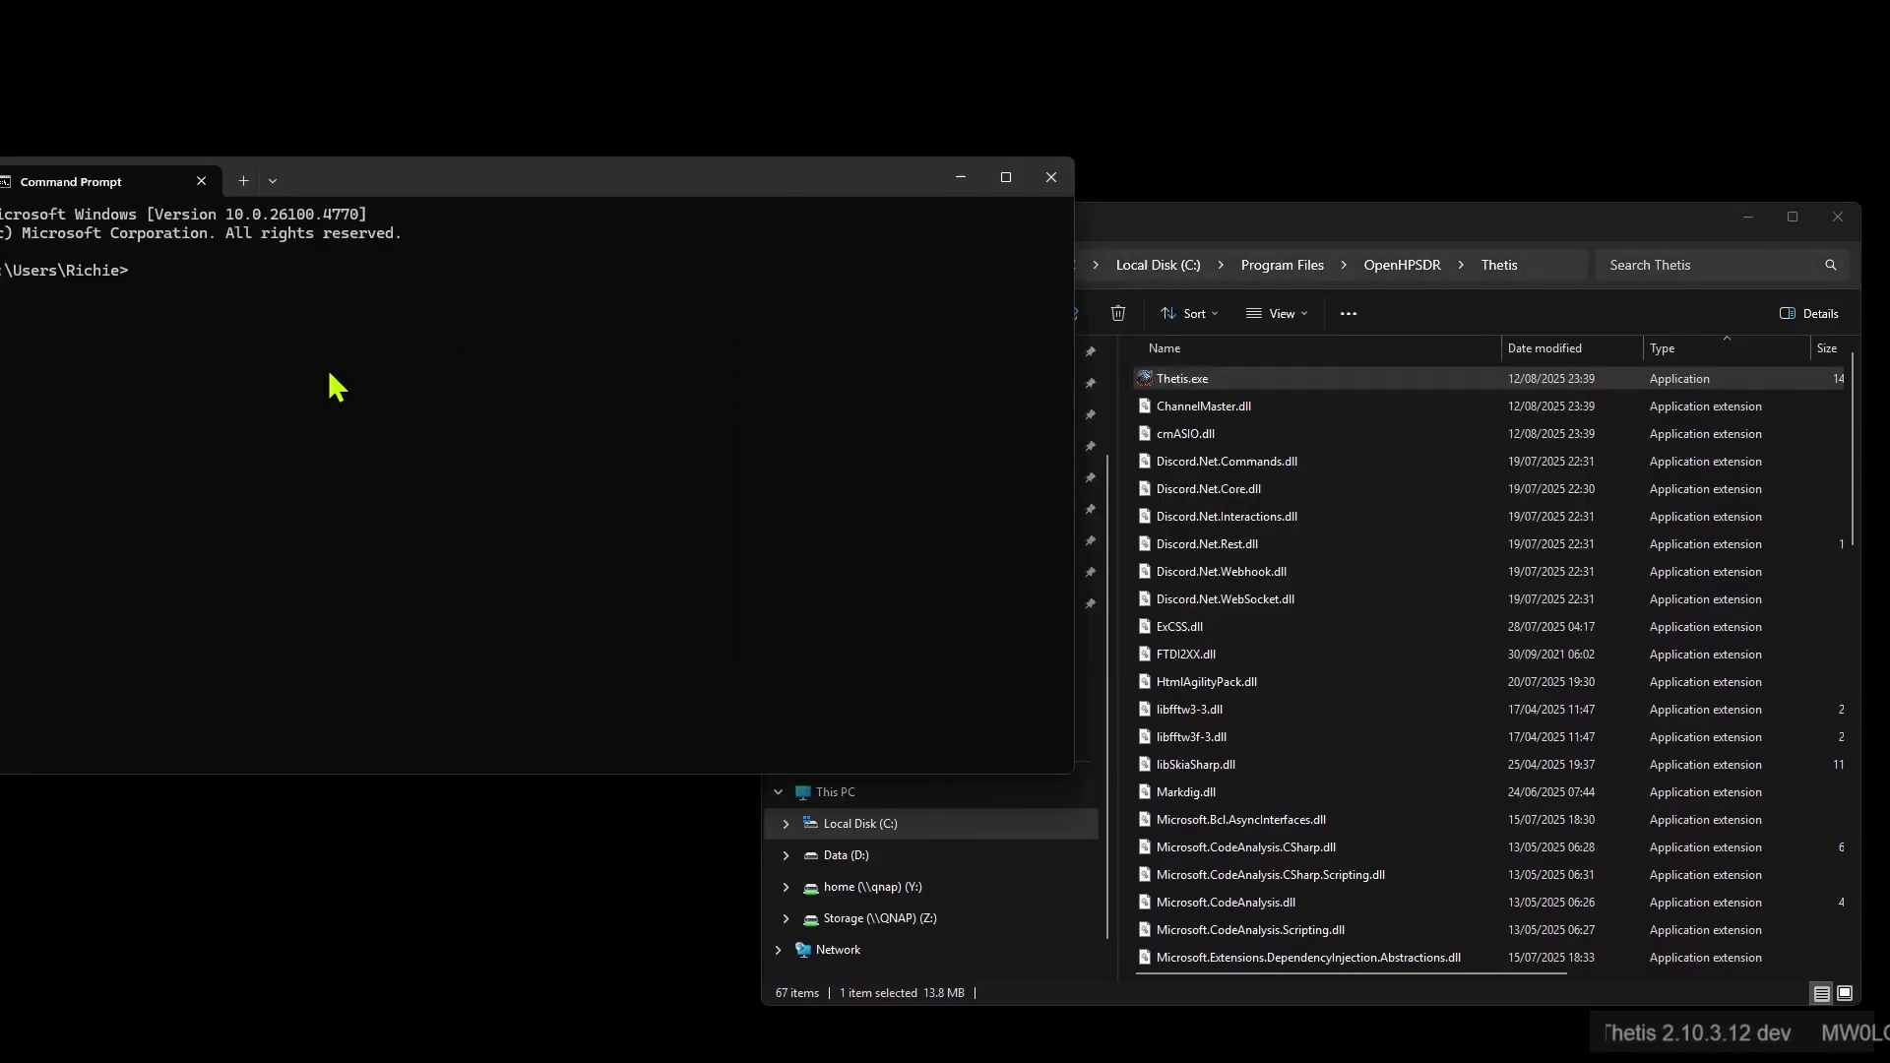
type("cd")
key("ctrl+v")
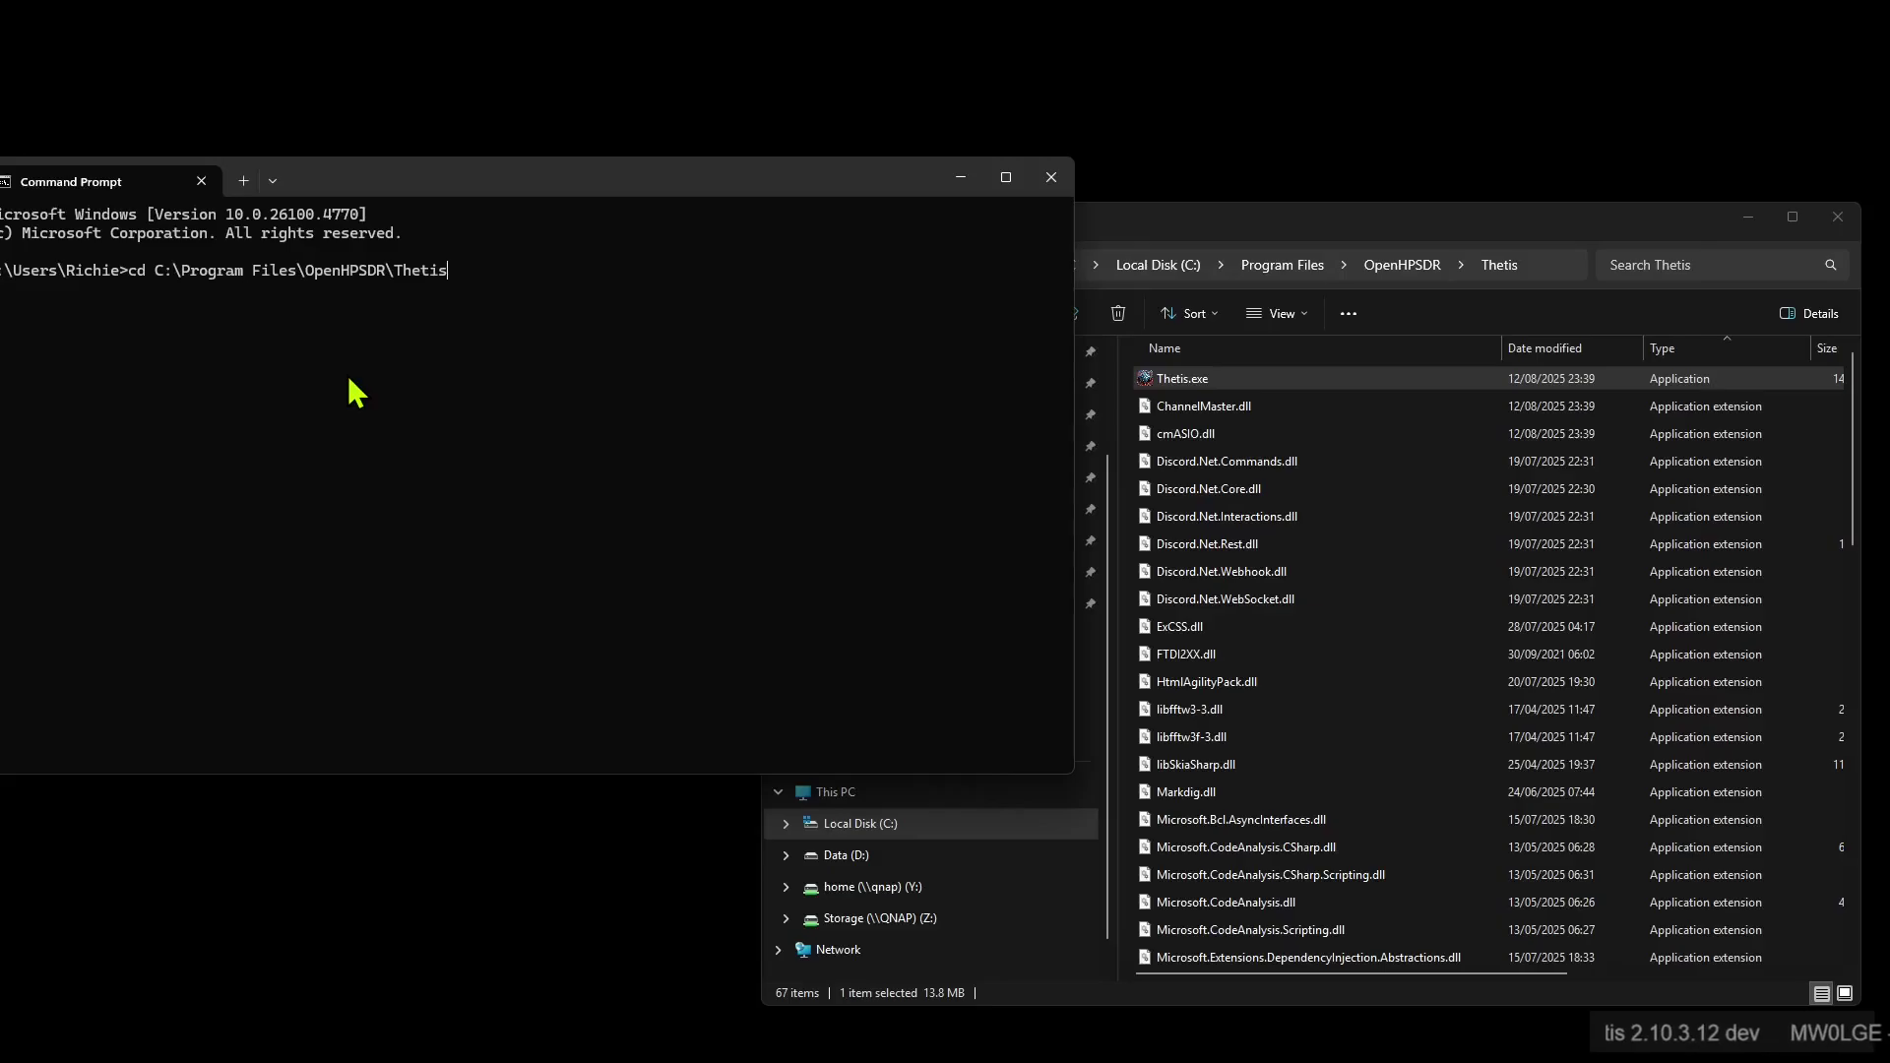
key("Return")
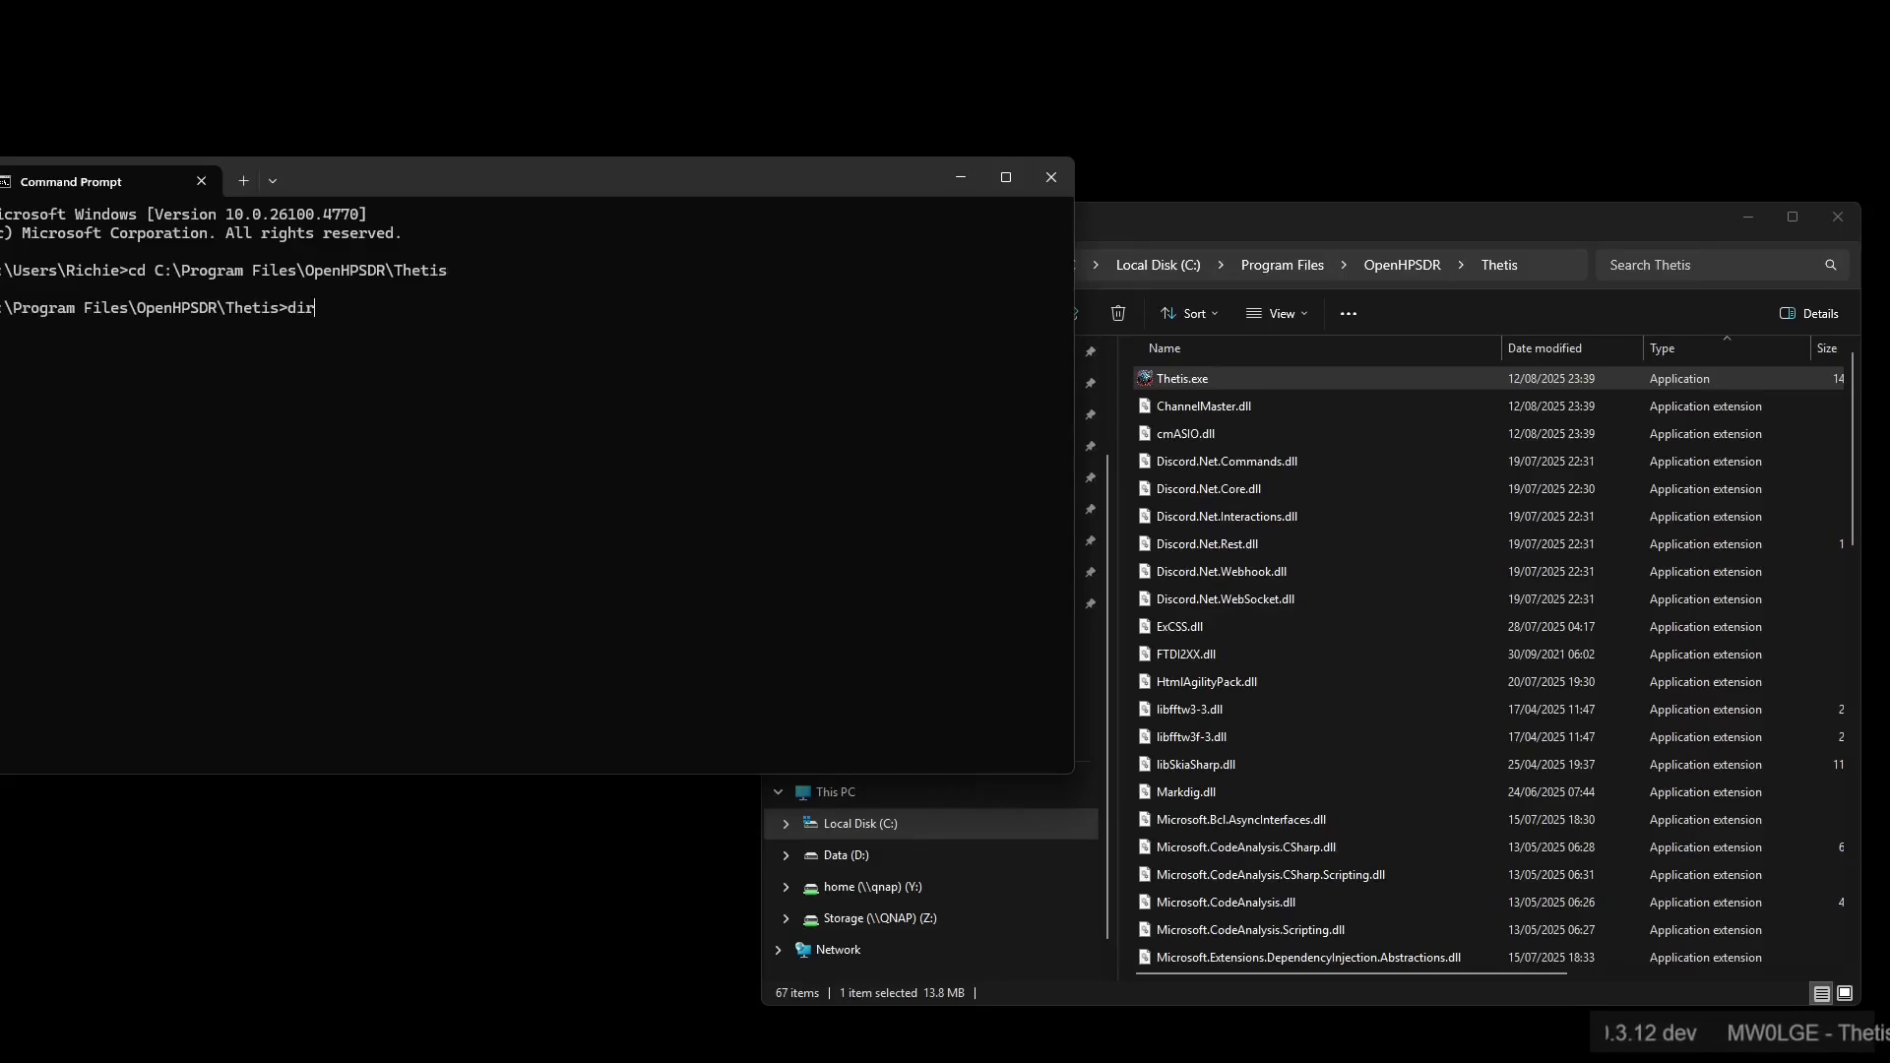
type("dir")
key("Return")
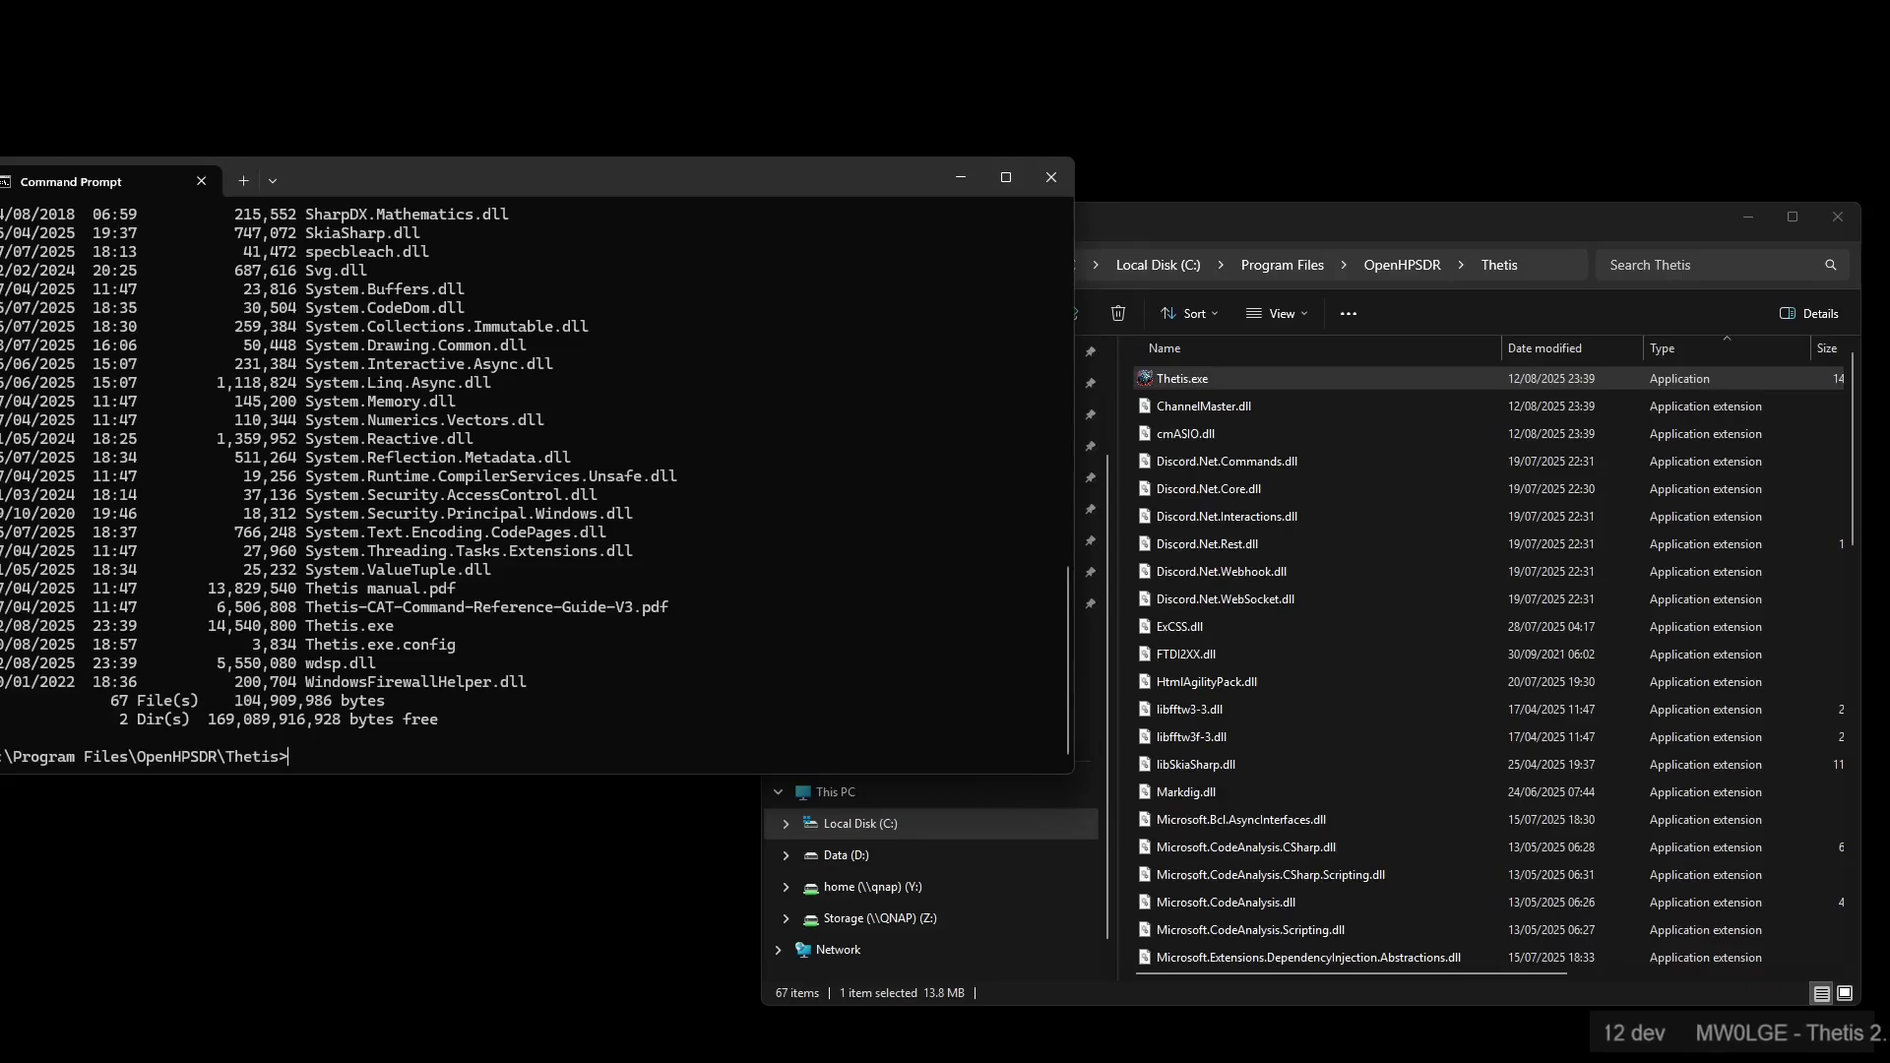
Run "Thetis.exe -help" in the Command Prompt to display the command line options
type("The")
key("Tab")
key("Tab")
key("Tab")
key("Tab")
key("Tab")
key("Tab")
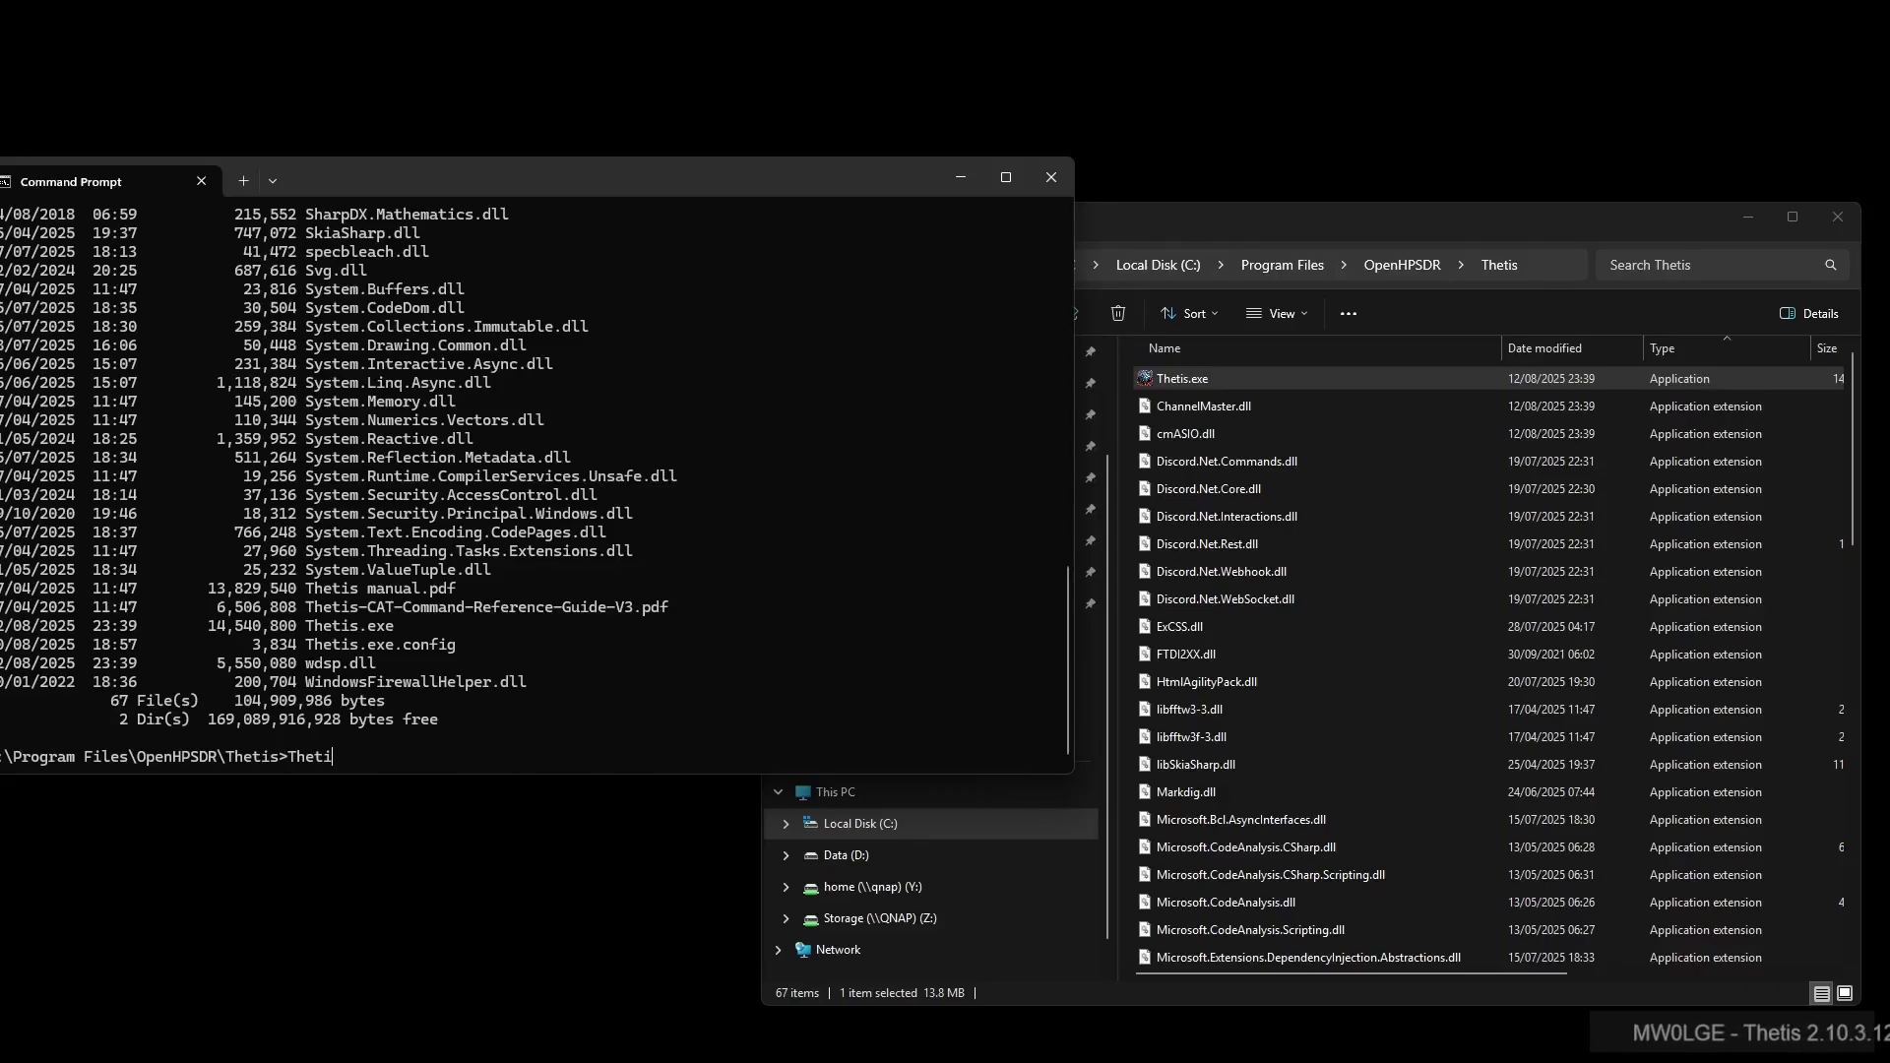
key("Tab")
key("Tab")
key("Tab")
key("Tab")
key("Tab")
key("Tab")
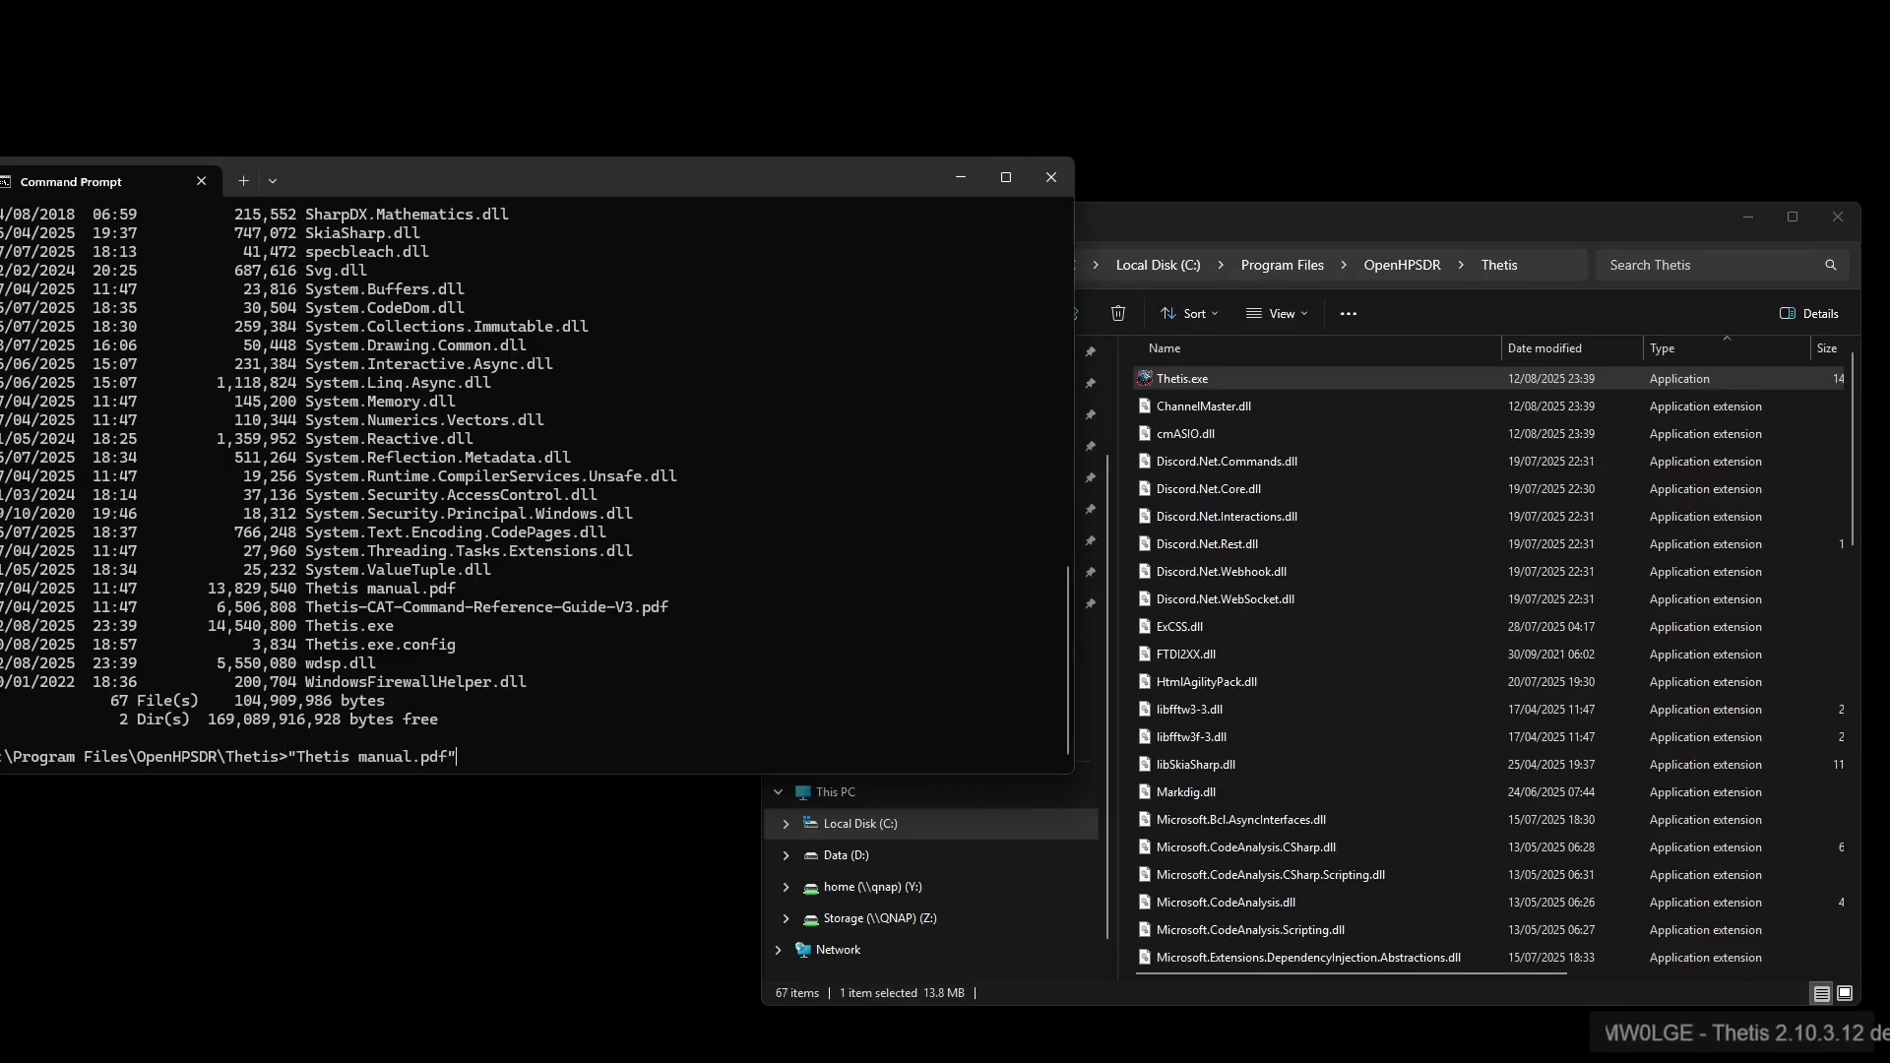
key("Tab")
key("Tab")
key("Tab")
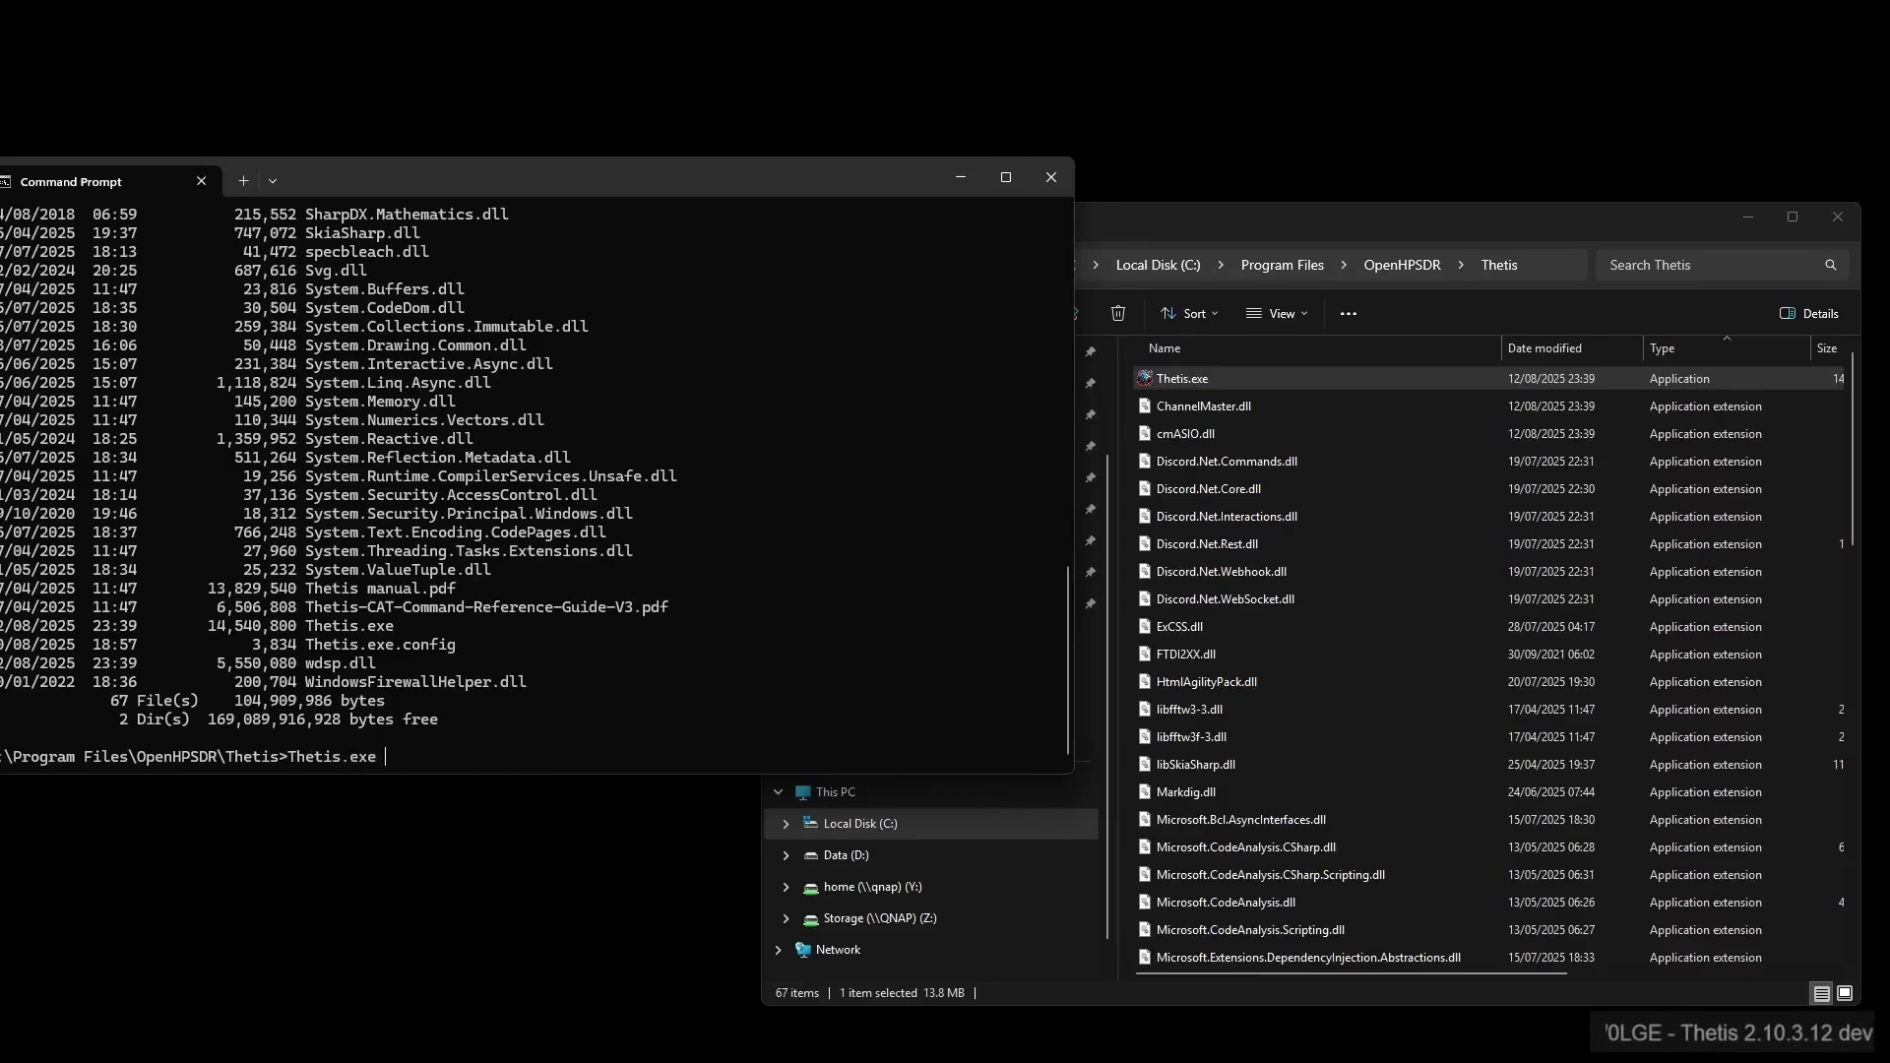
key("Return")
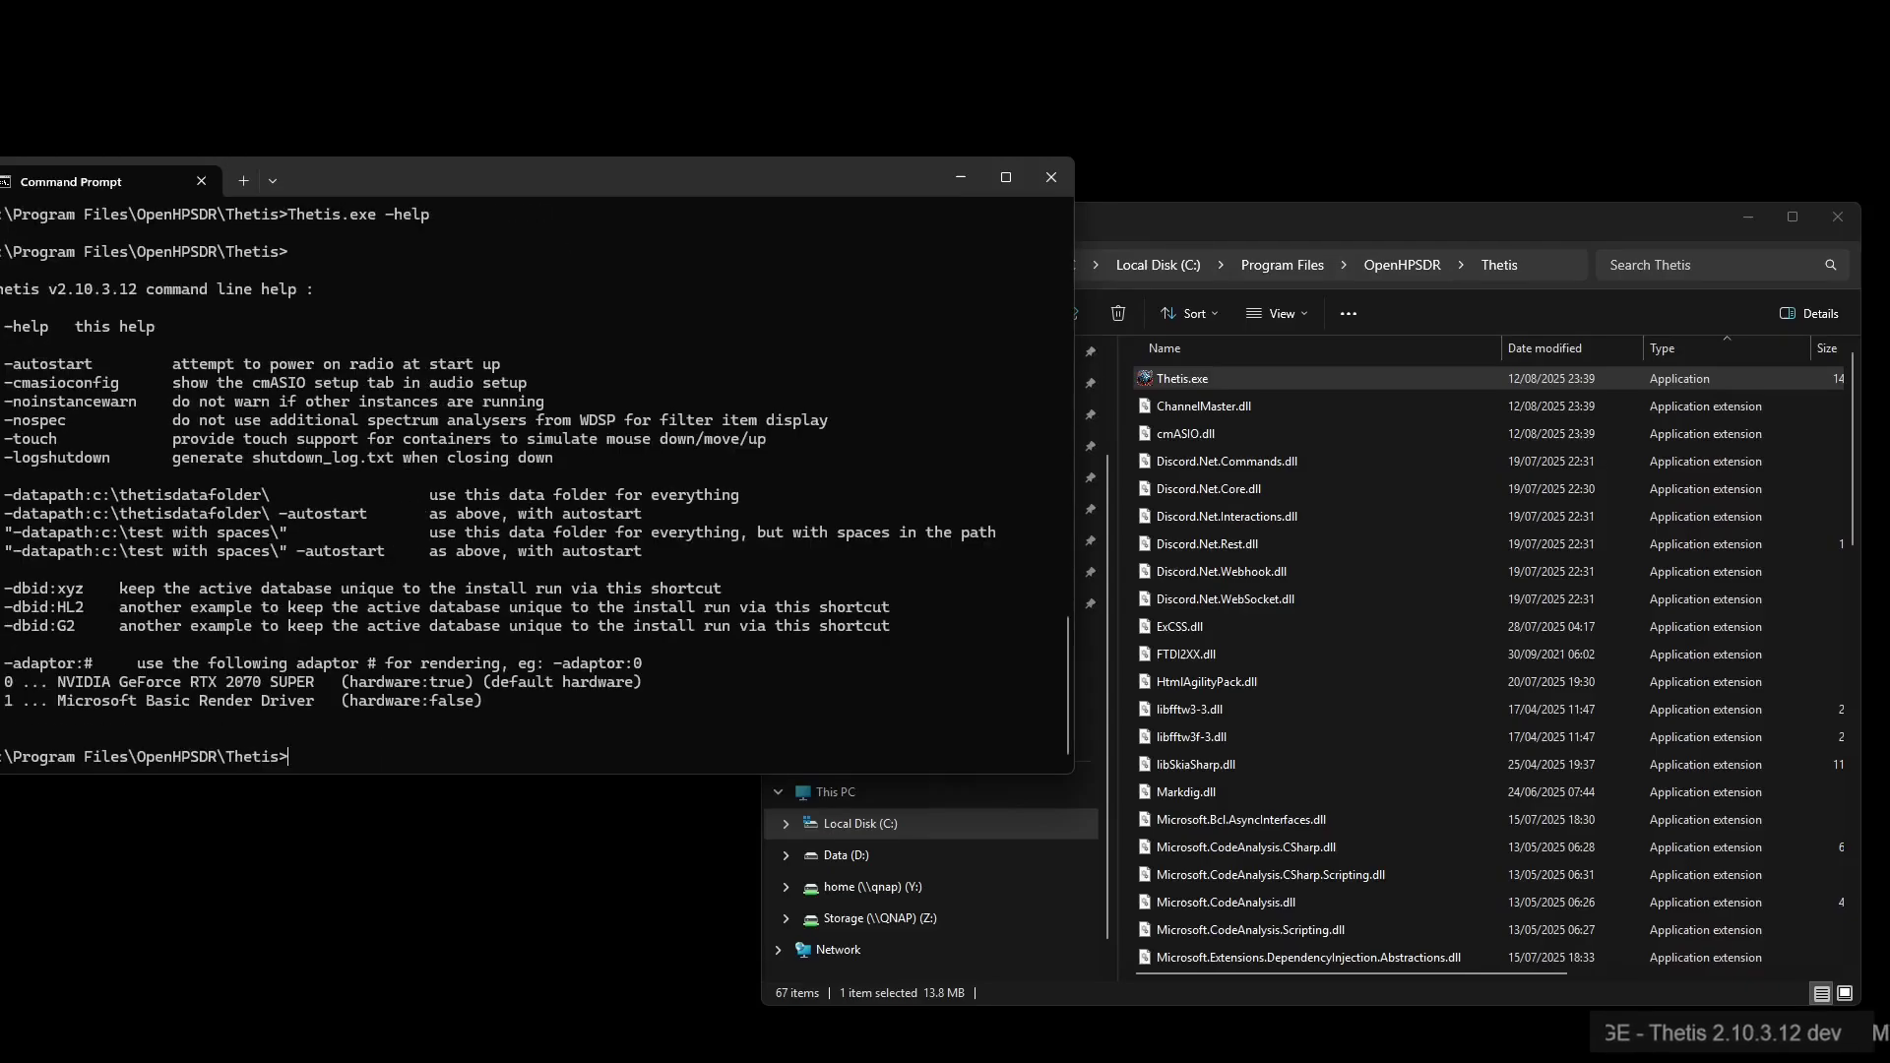
Move the Command Prompt window so its help text is fully visible and close the Thetis program folder window
left_click_drag(549, 191, 601, 105)
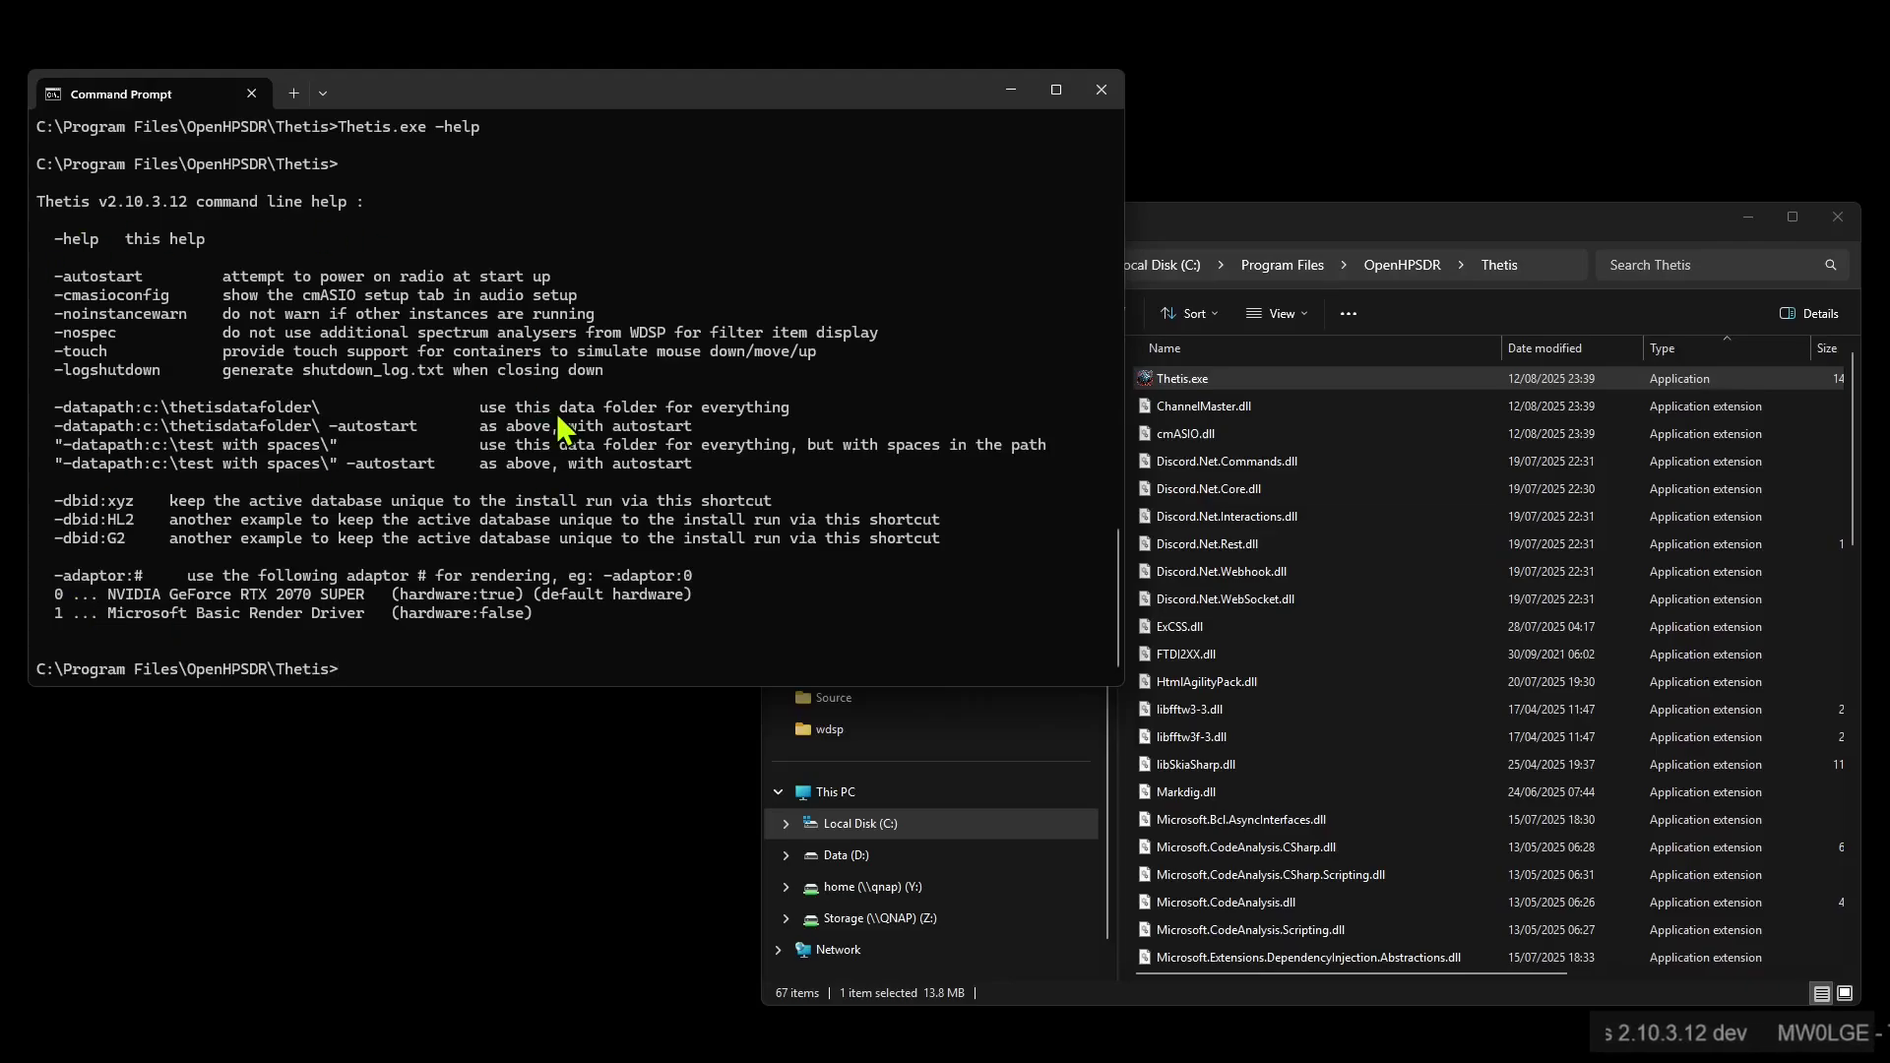
left_click(1837, 216)
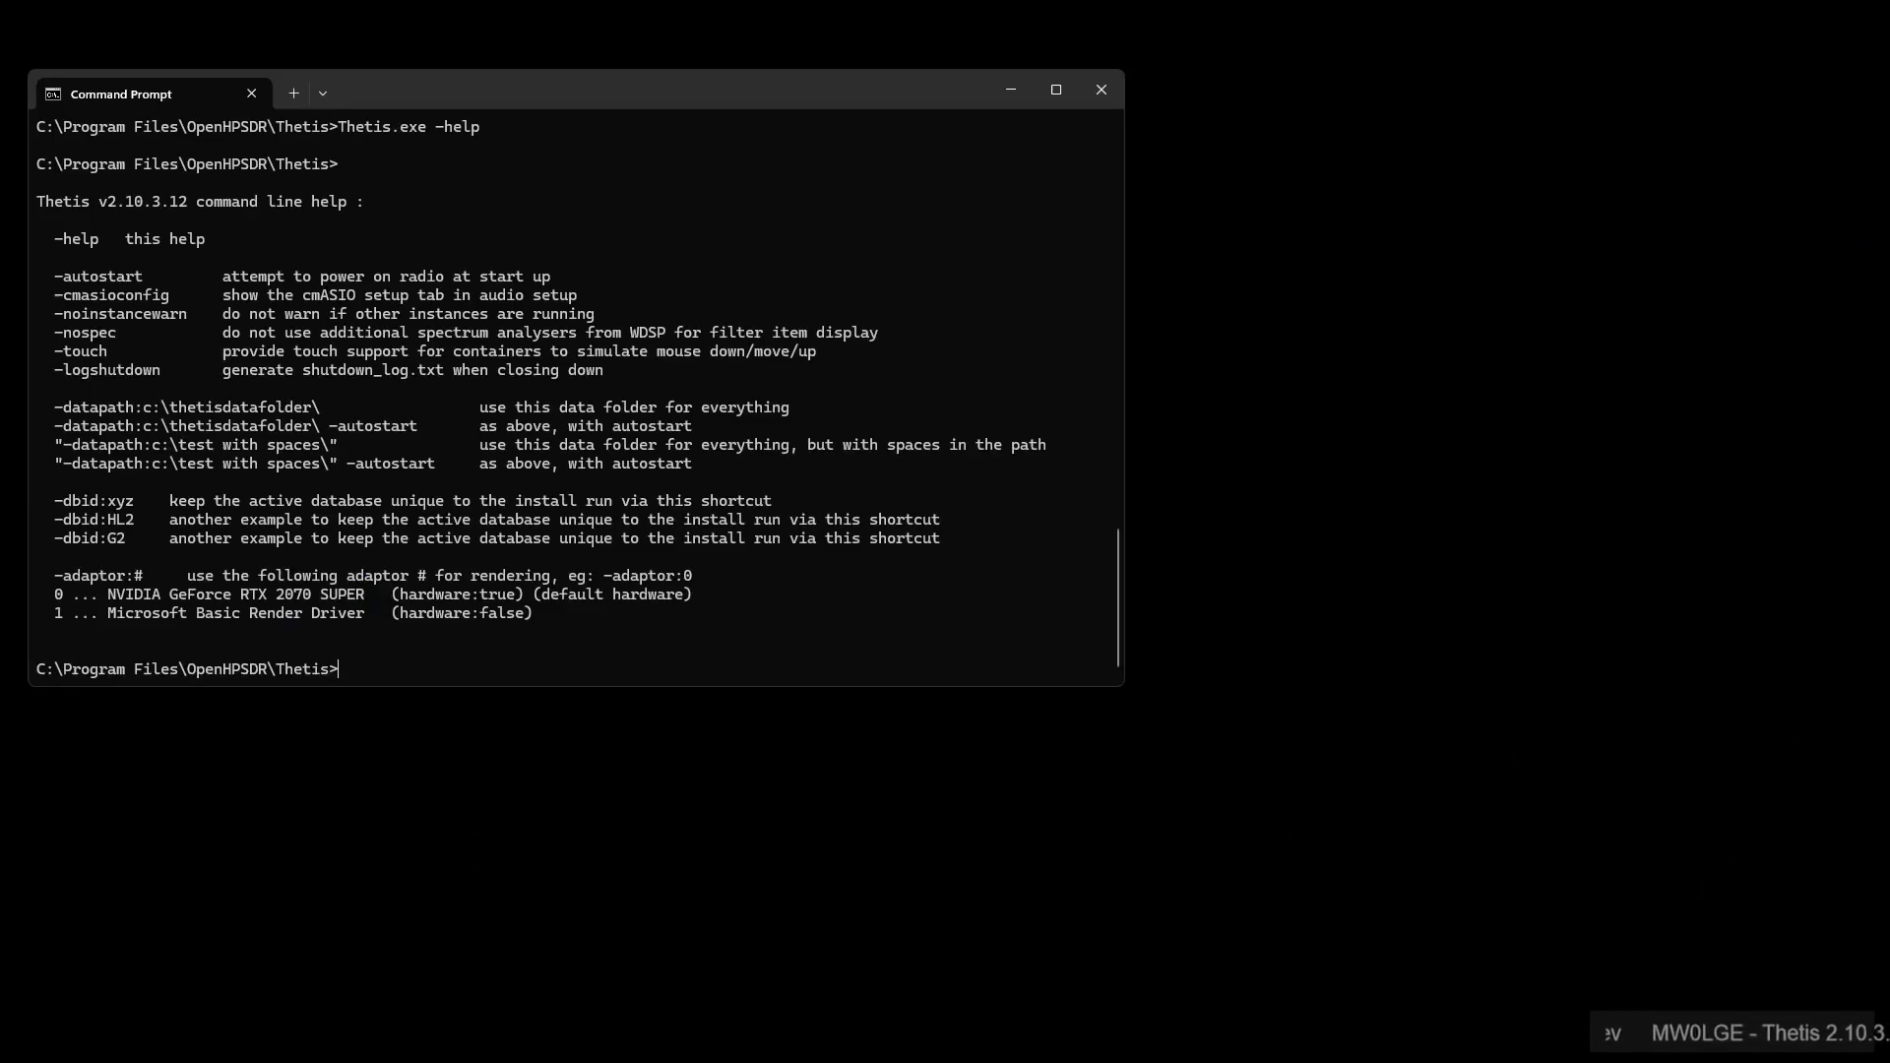
Search for thetis, open the file location of the "Thetis-x64 - 7000" shortcut and move that window closer to the Command Prompt
key("super")
type("thetis")
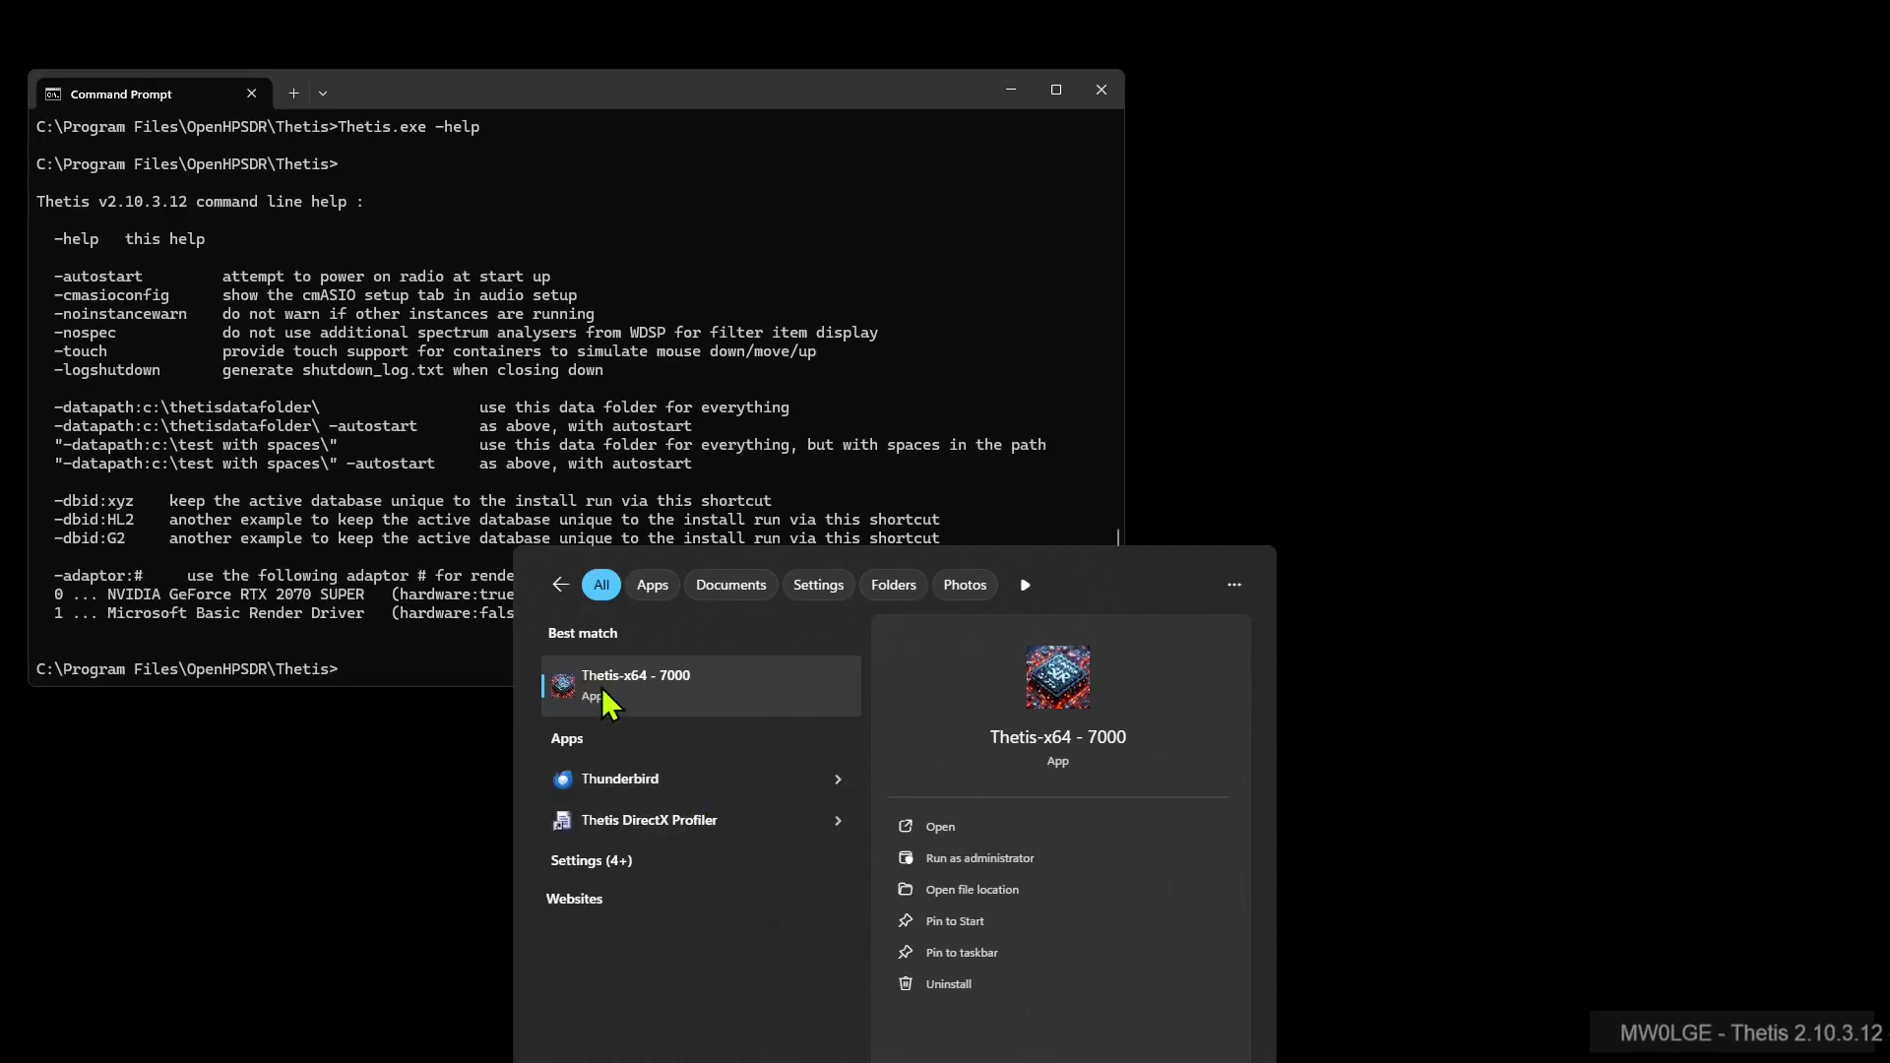
right_click(607, 701)
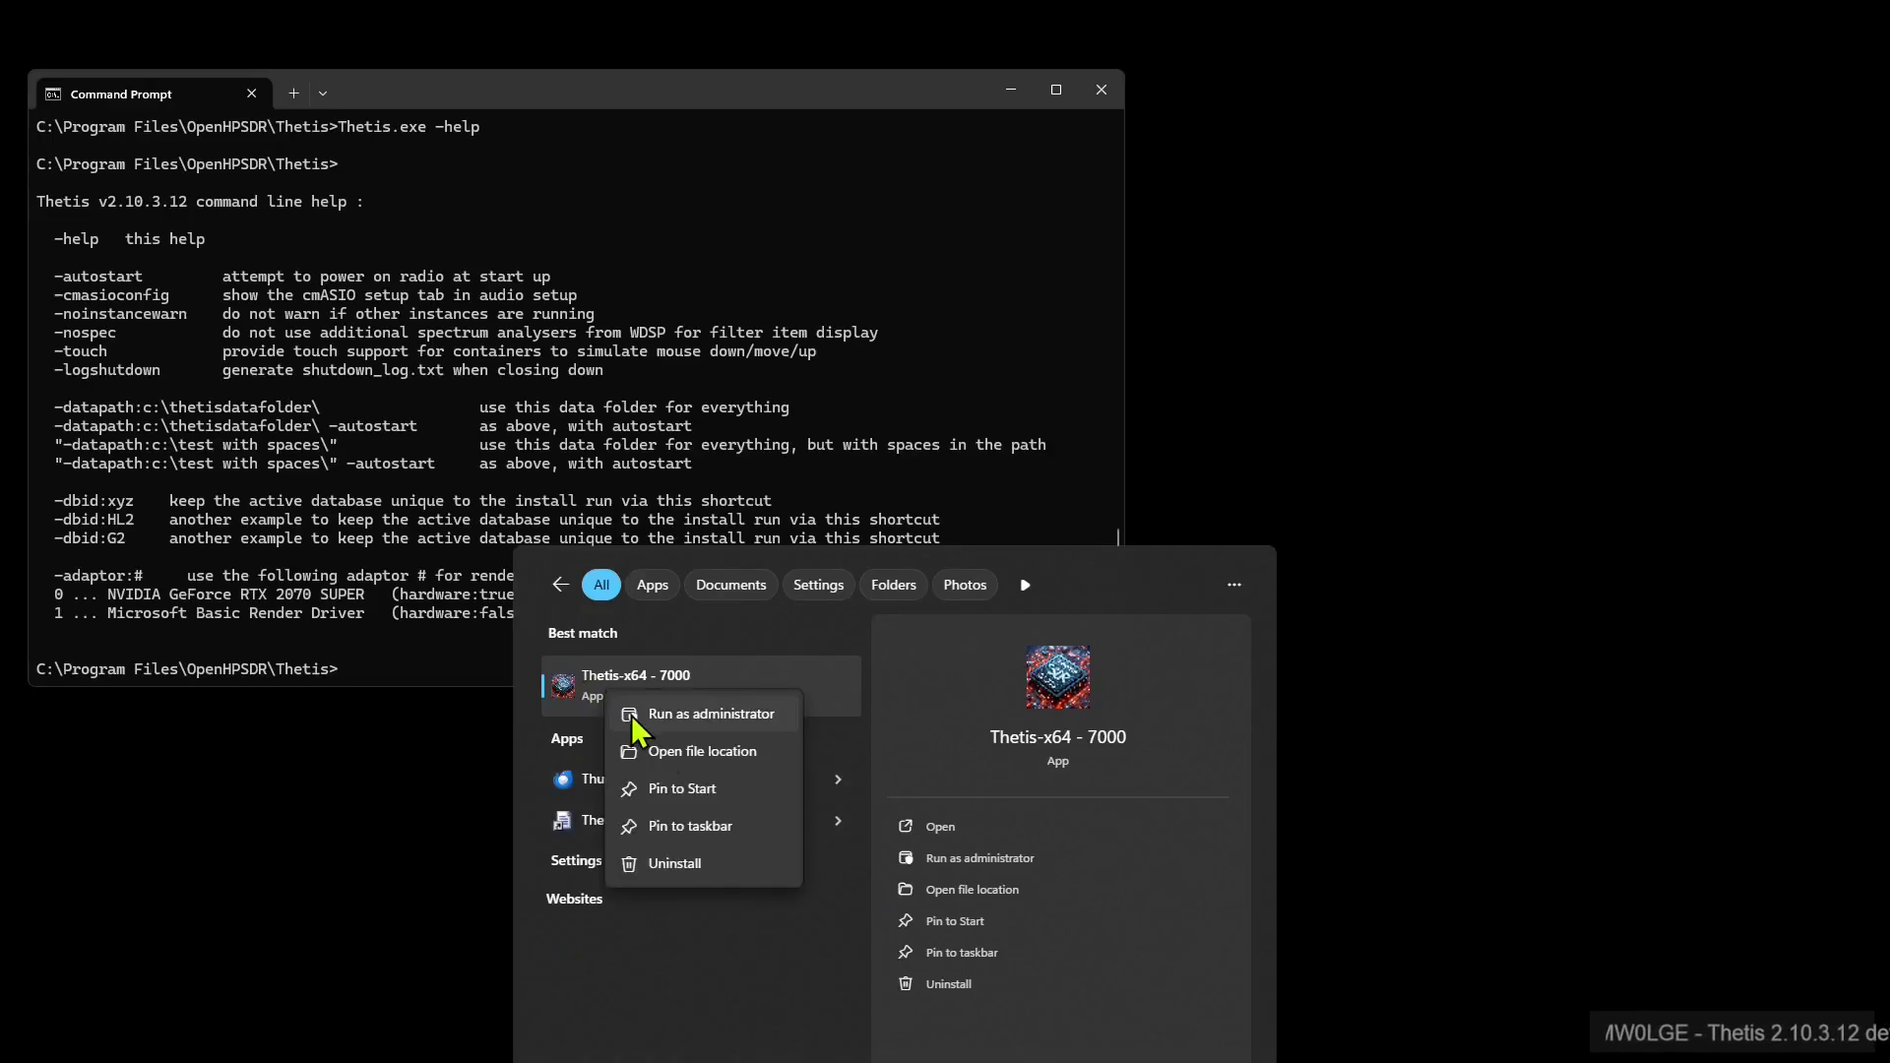
left_click(689, 756)
left_click_drag(1270, 244, 947, 248)
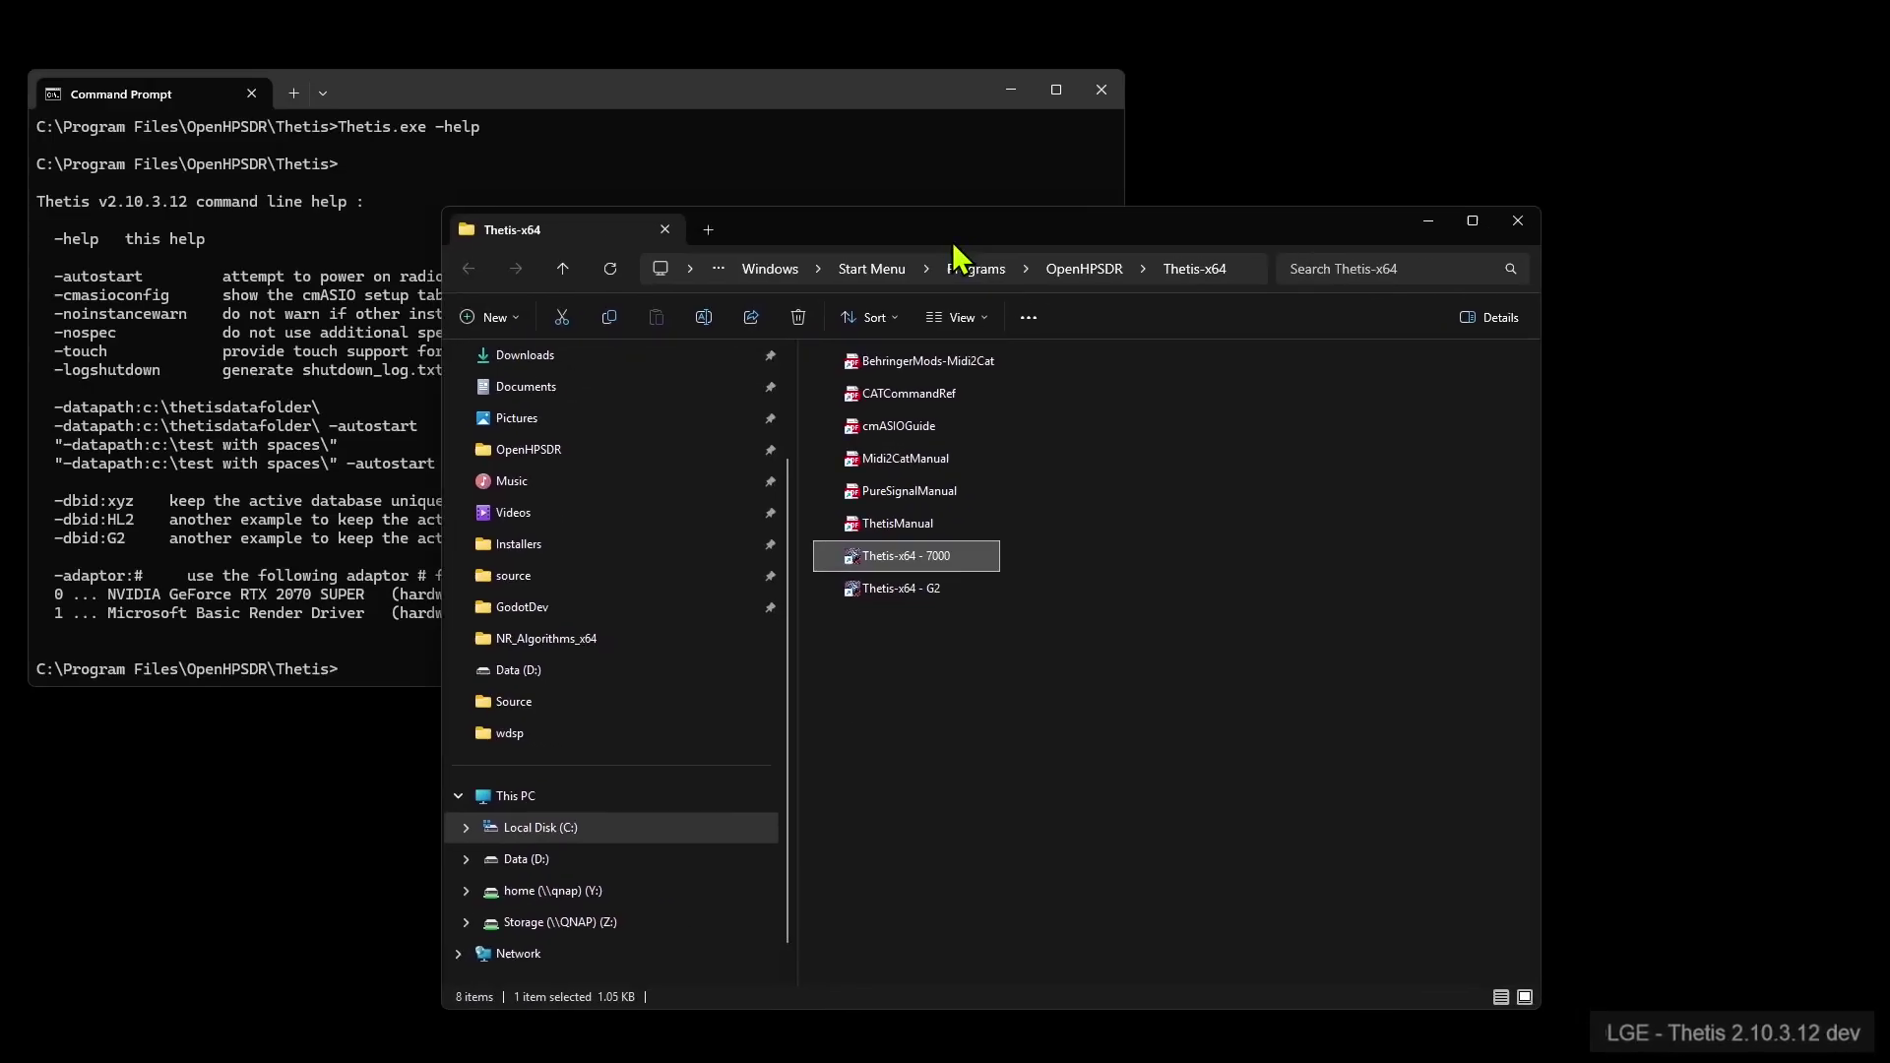
Open the Temp folder on the D: drive in a second Explorer window and create a folder named g2 in it
left_click(950, 766)
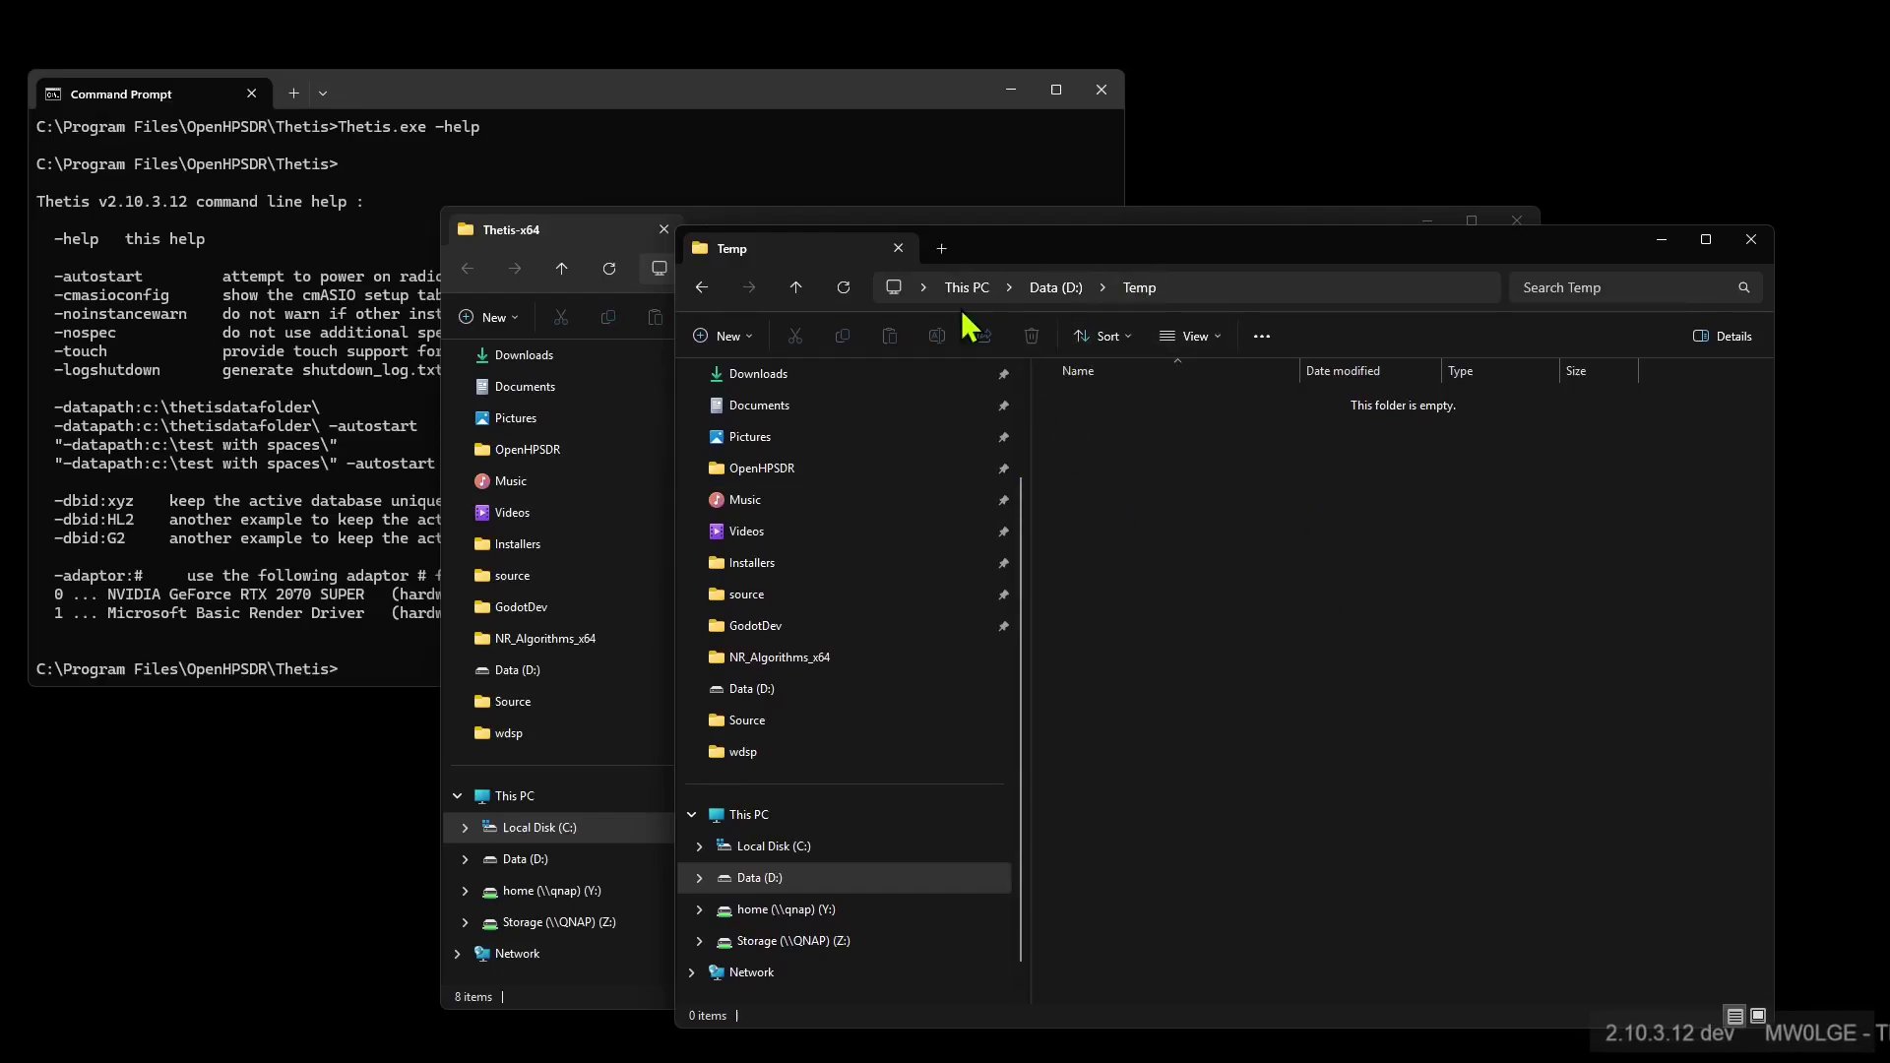
left_click(1059, 286)
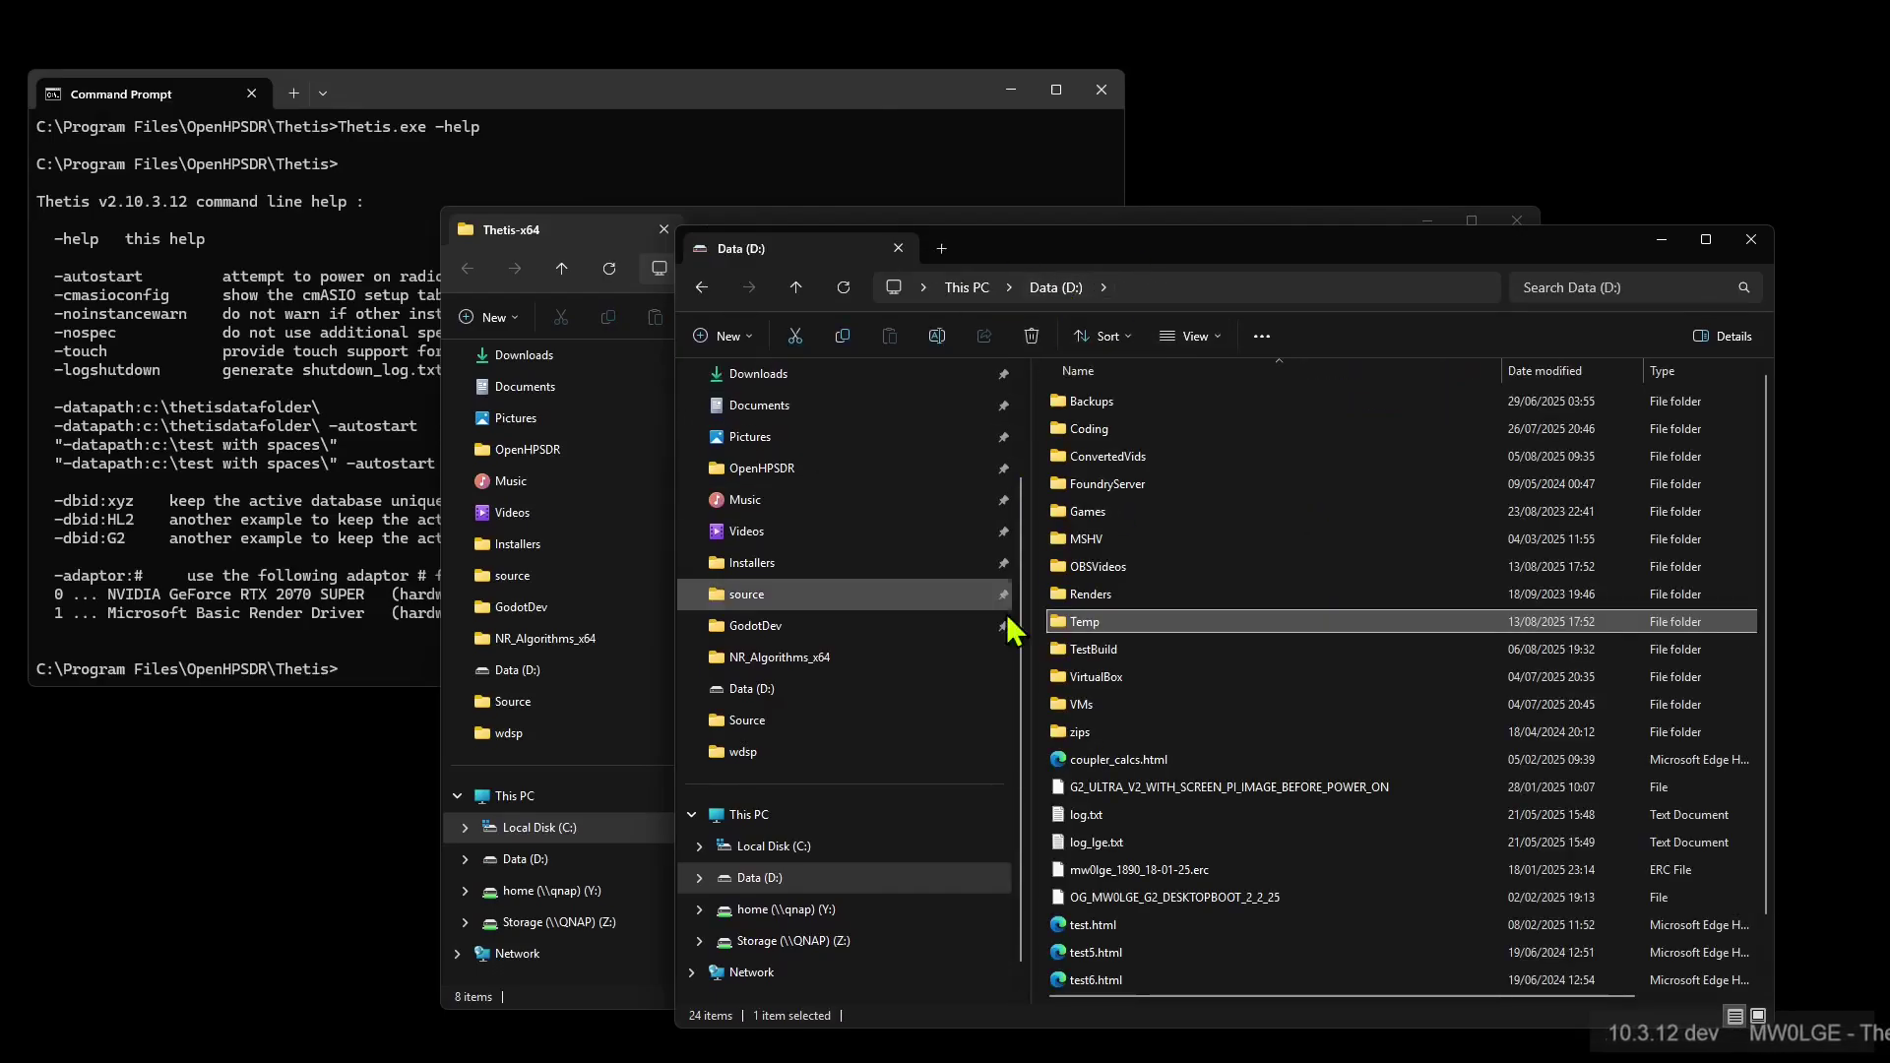
double_click(1100, 626)
right_click(1106, 522)
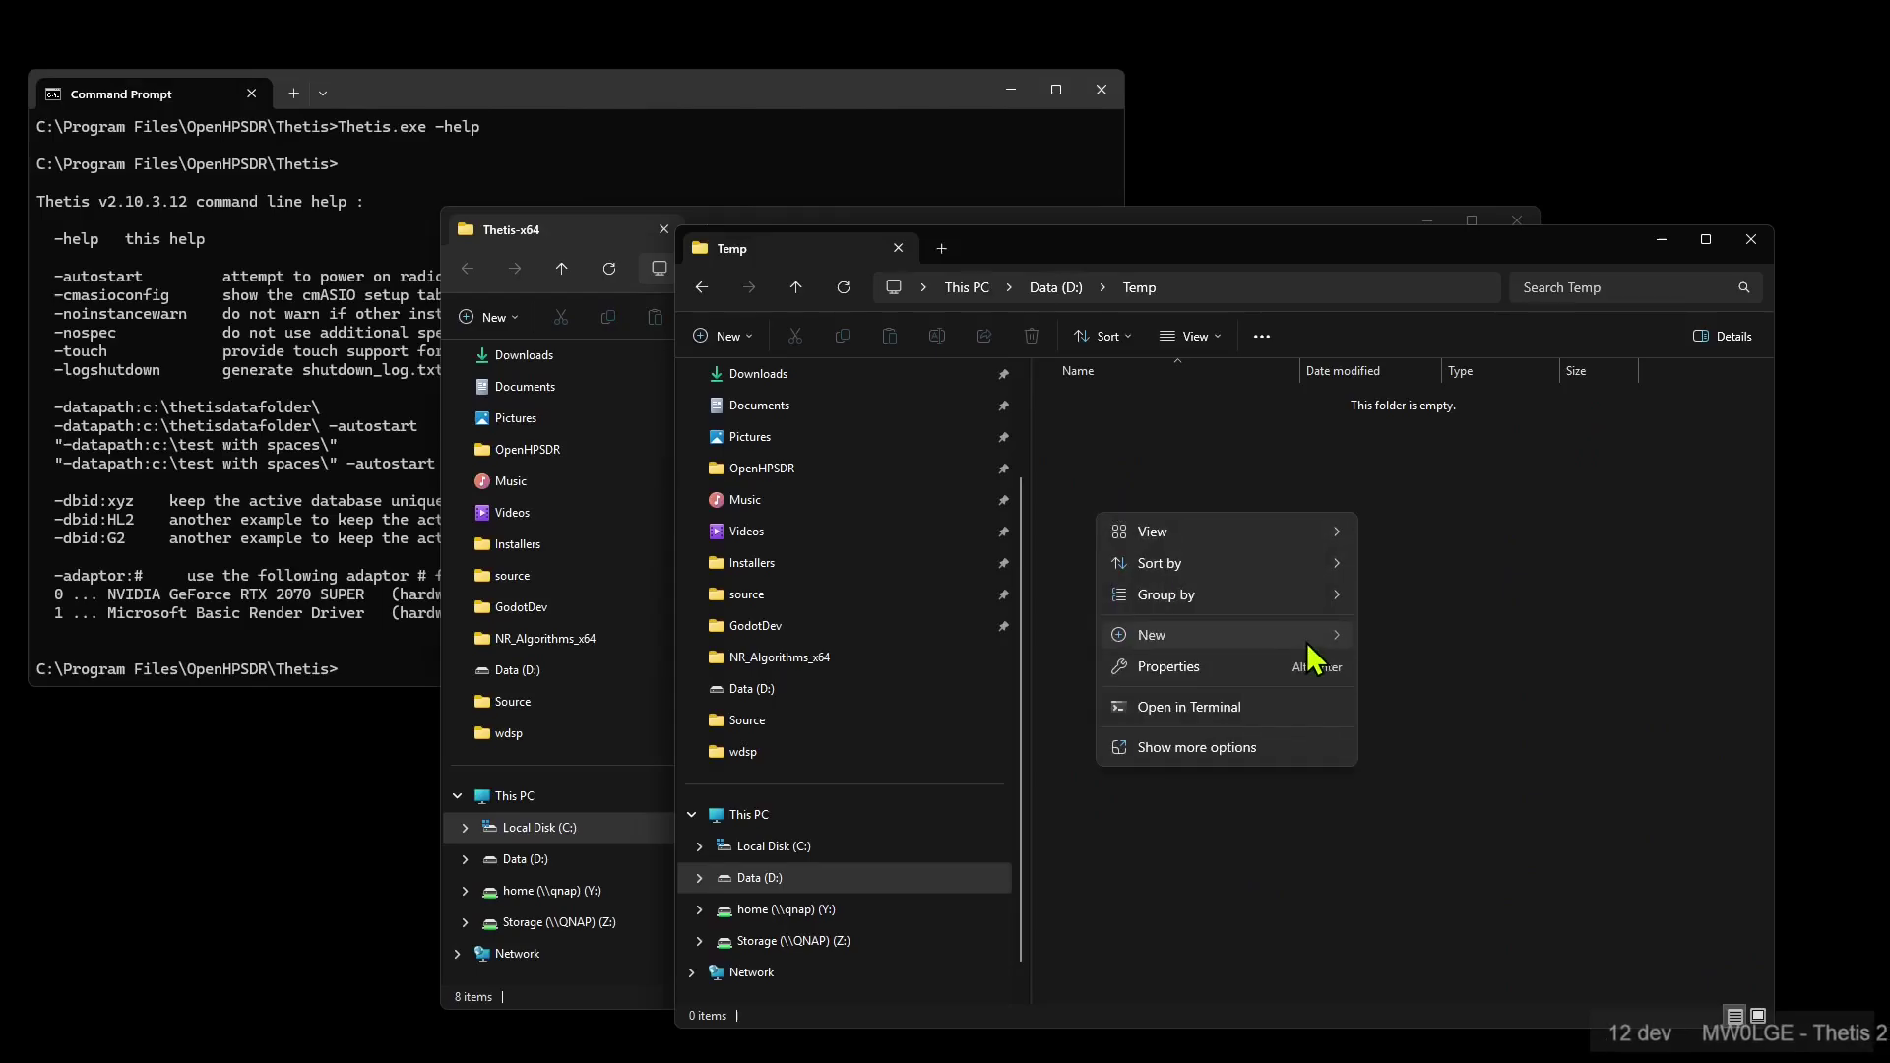
mouse_move(1307, 643)
left_click(1388, 641)
type("g2")
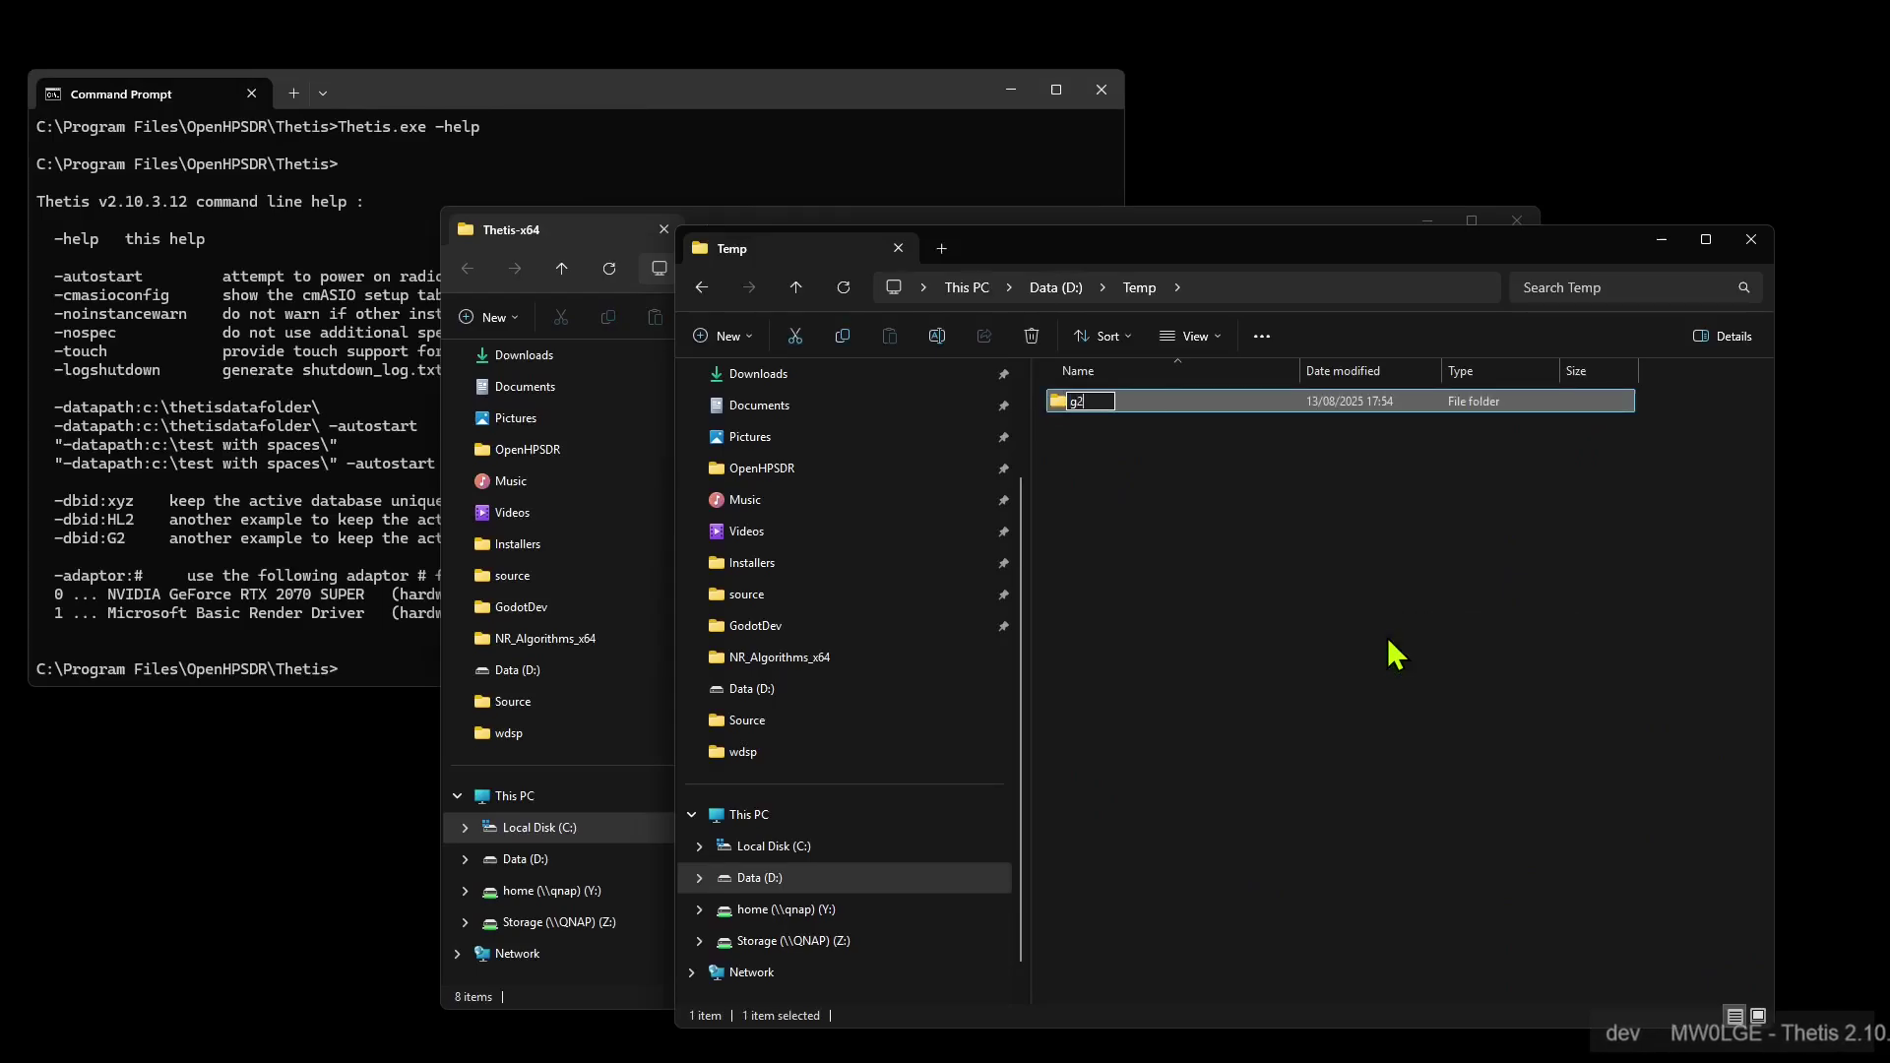
key("Return")
left_click(1193, 512)
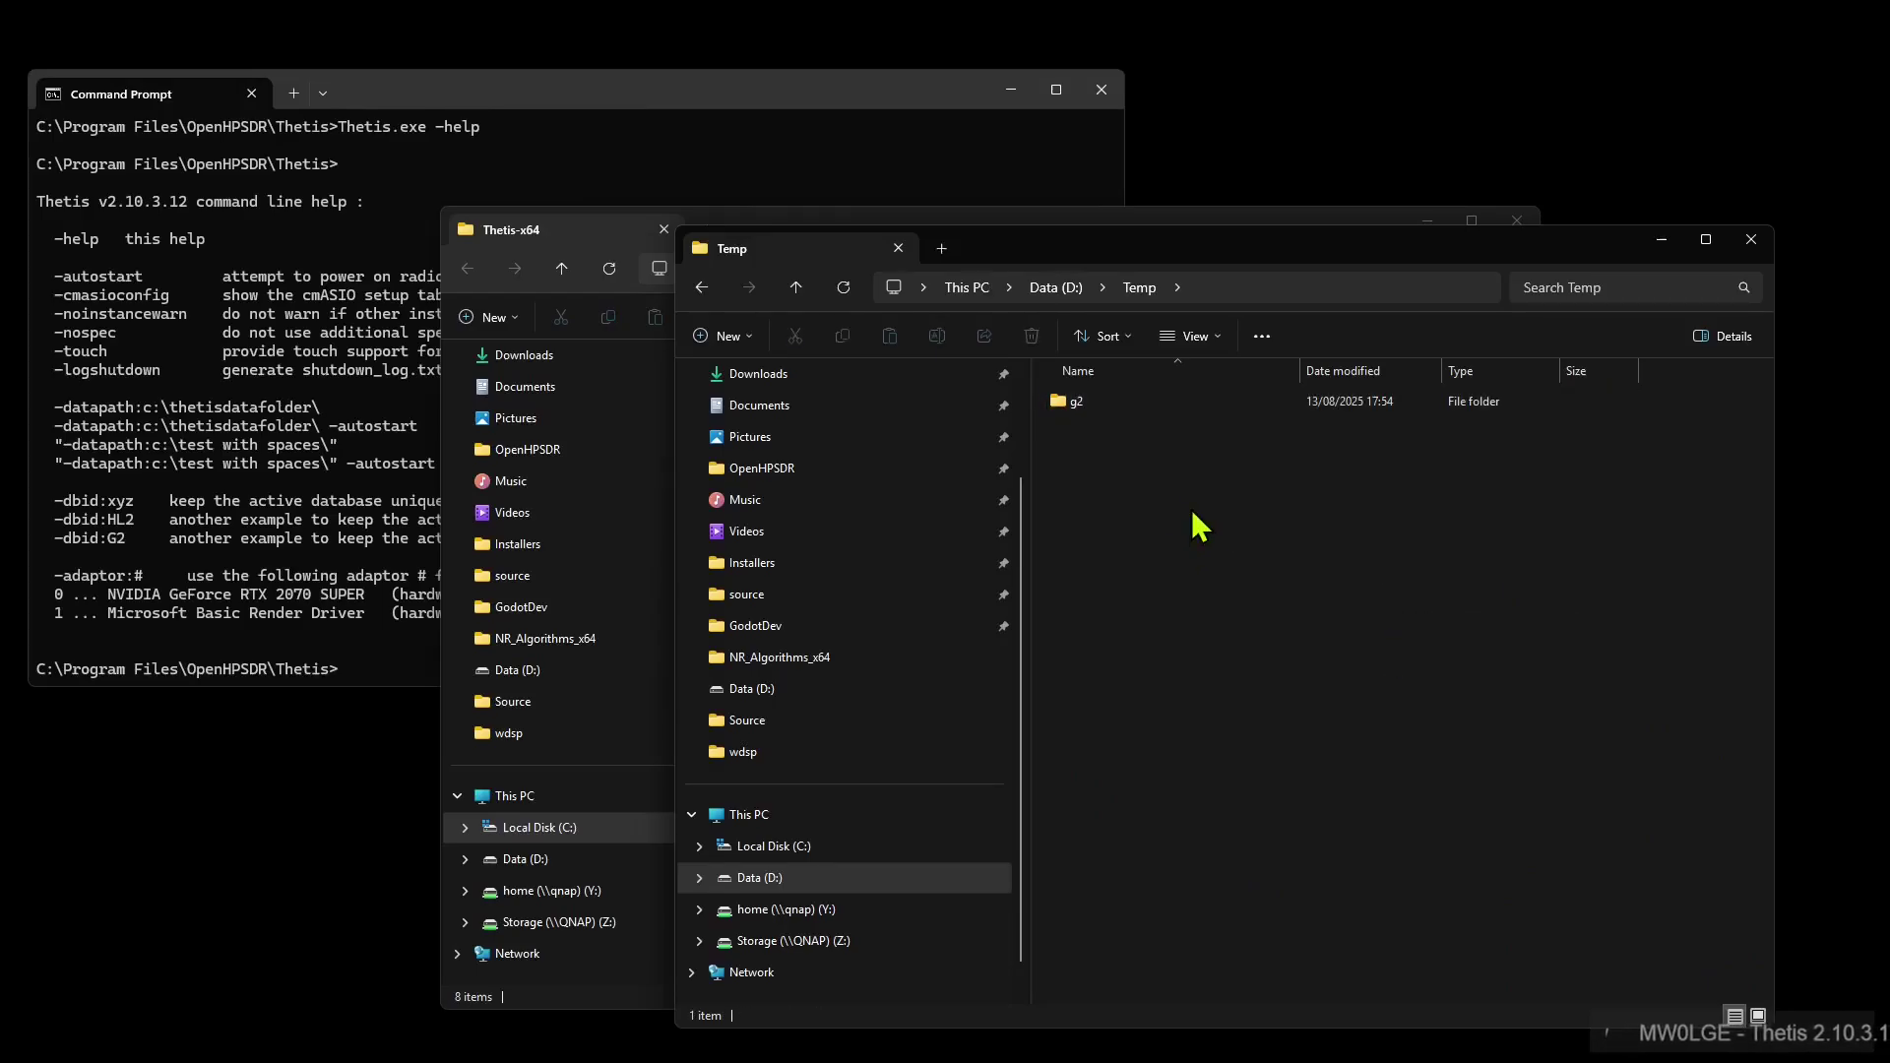
Create a folder named "7000 dle mk2" in Temp and move the Temp window clear of the shortcuts list
right_click(1116, 486)
mouse_move(1364, 640)
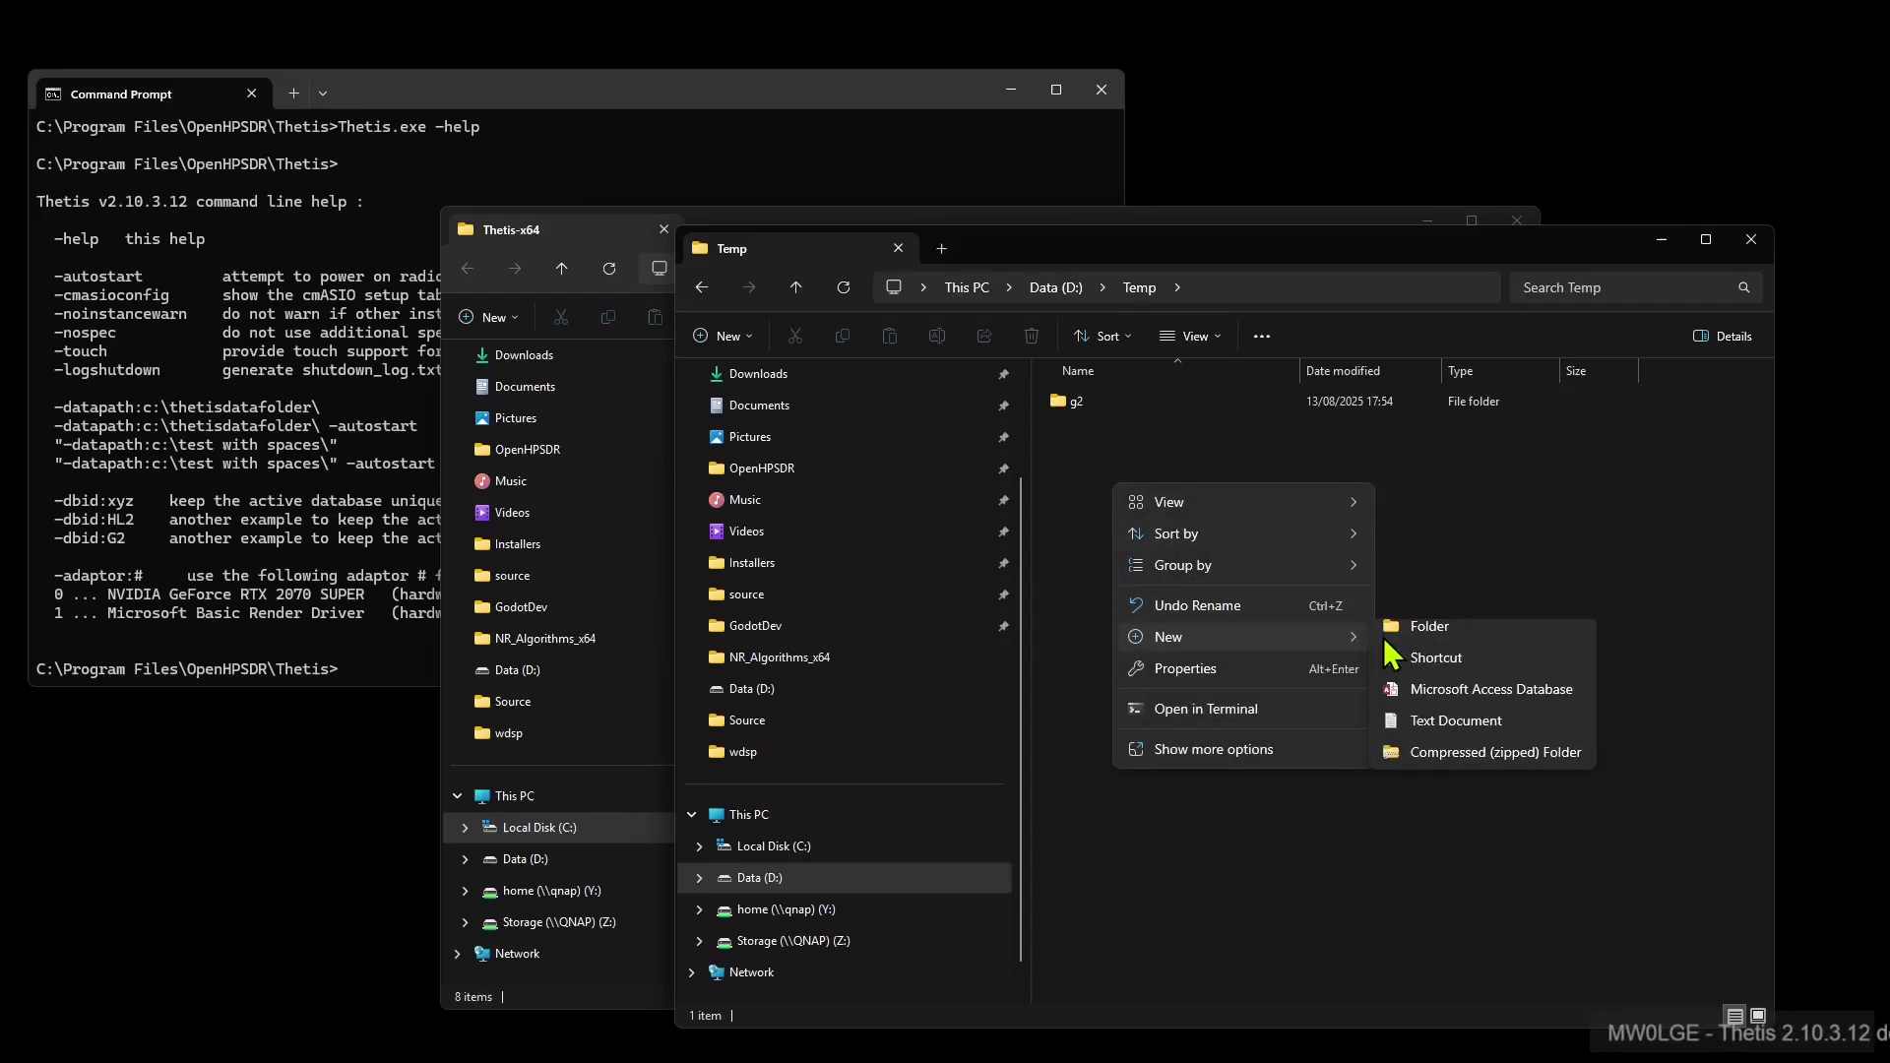
left_click(1421, 640)
type("7")
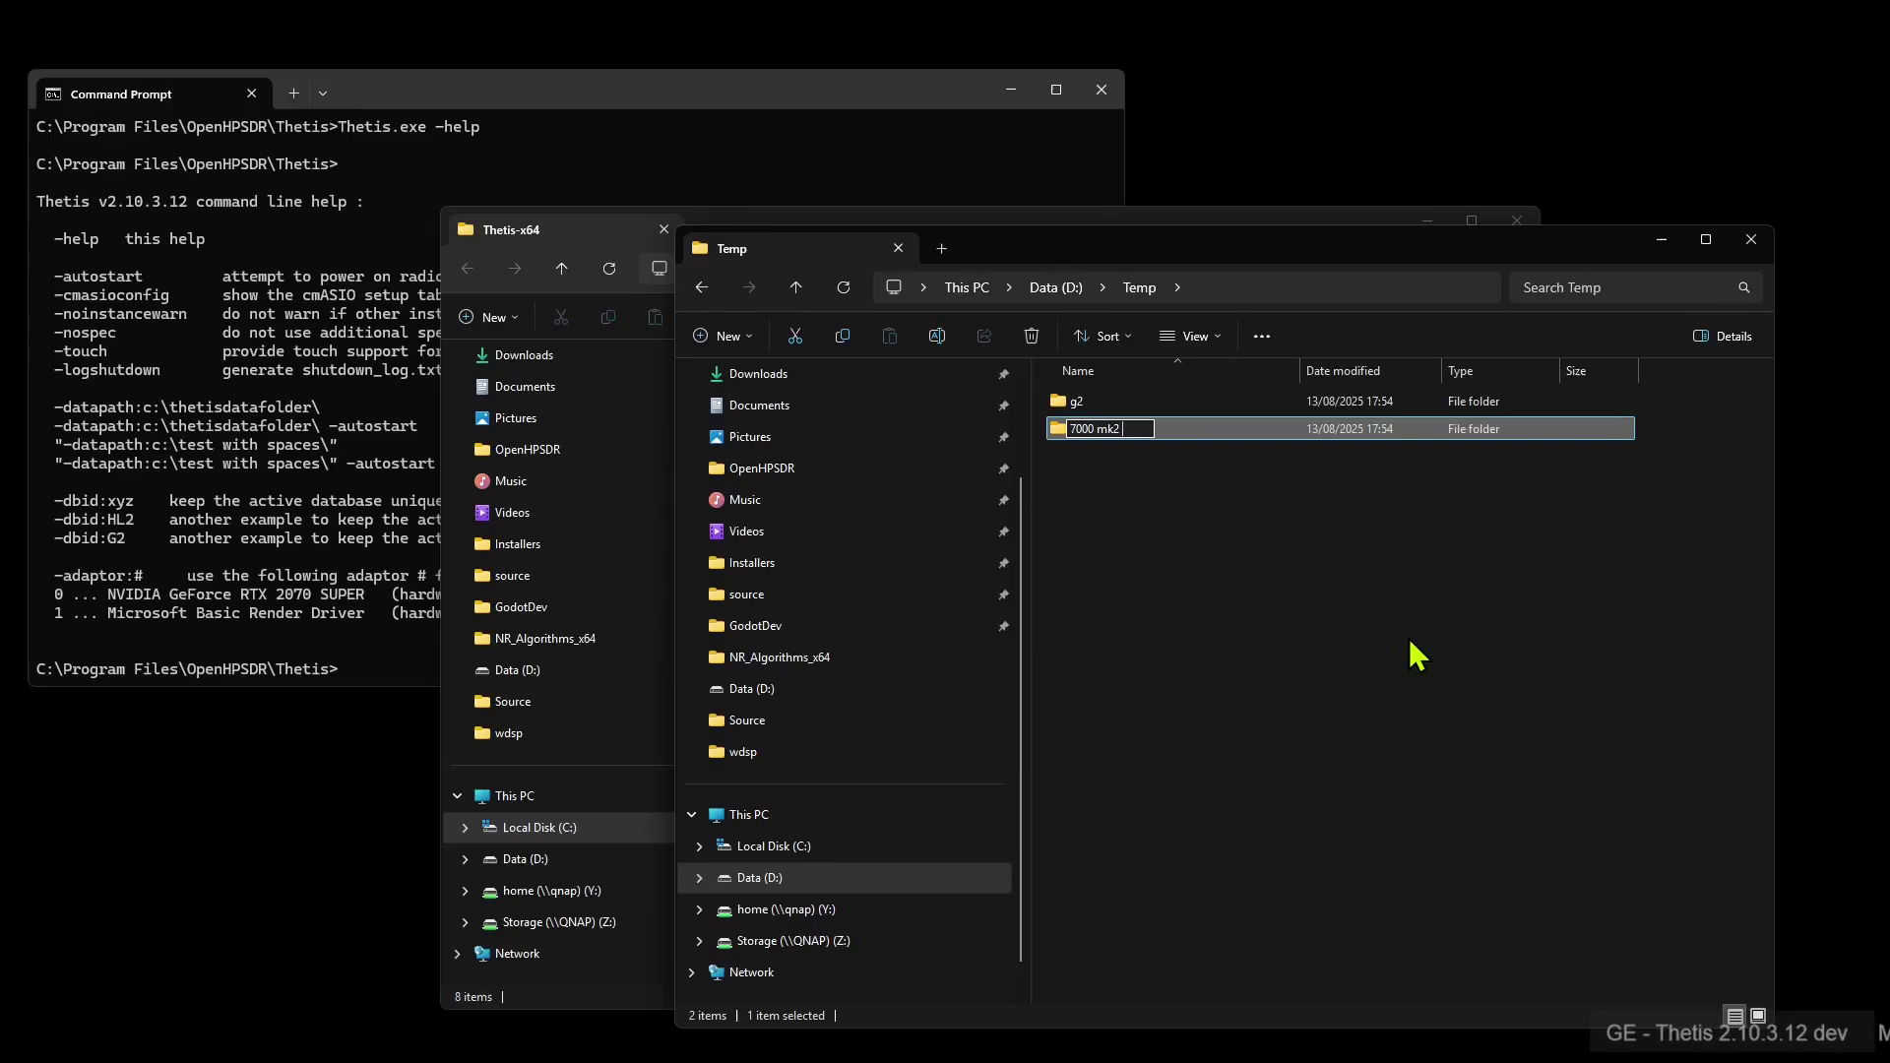
type("000 dle")
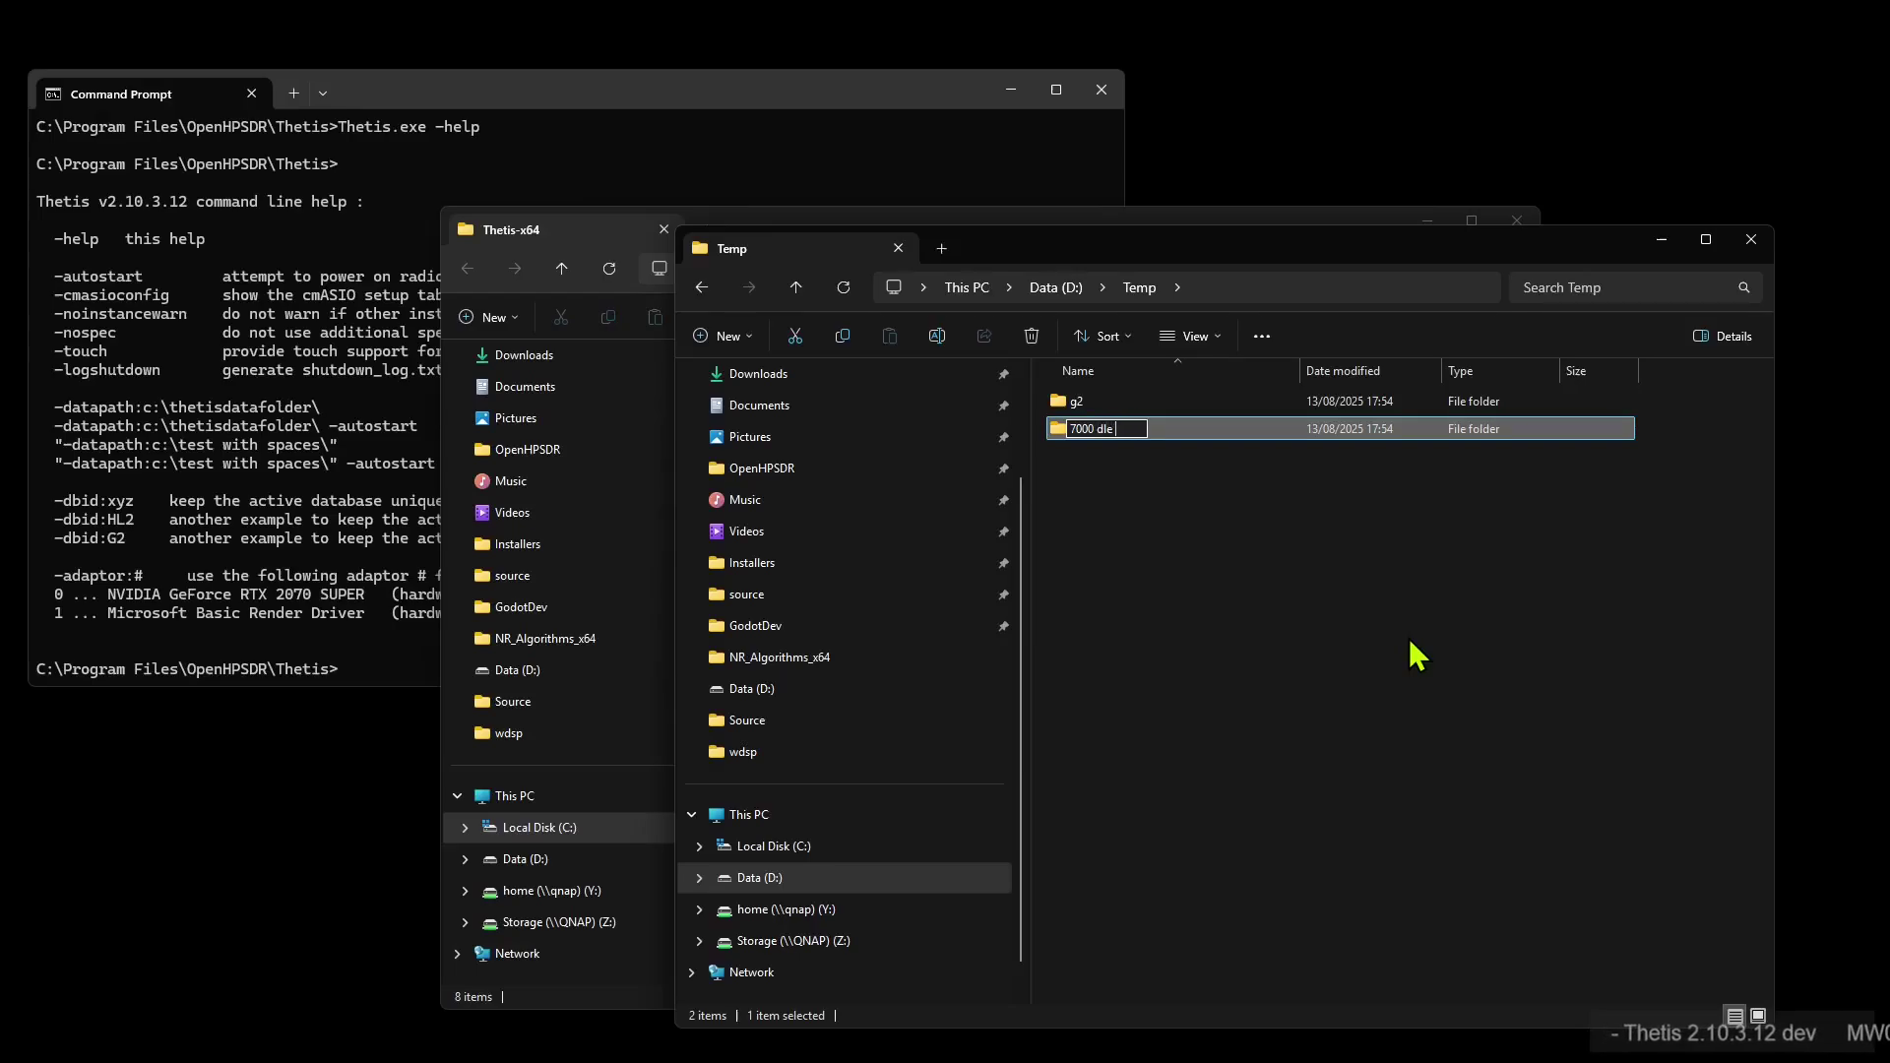
type(" mk2")
key("Return")
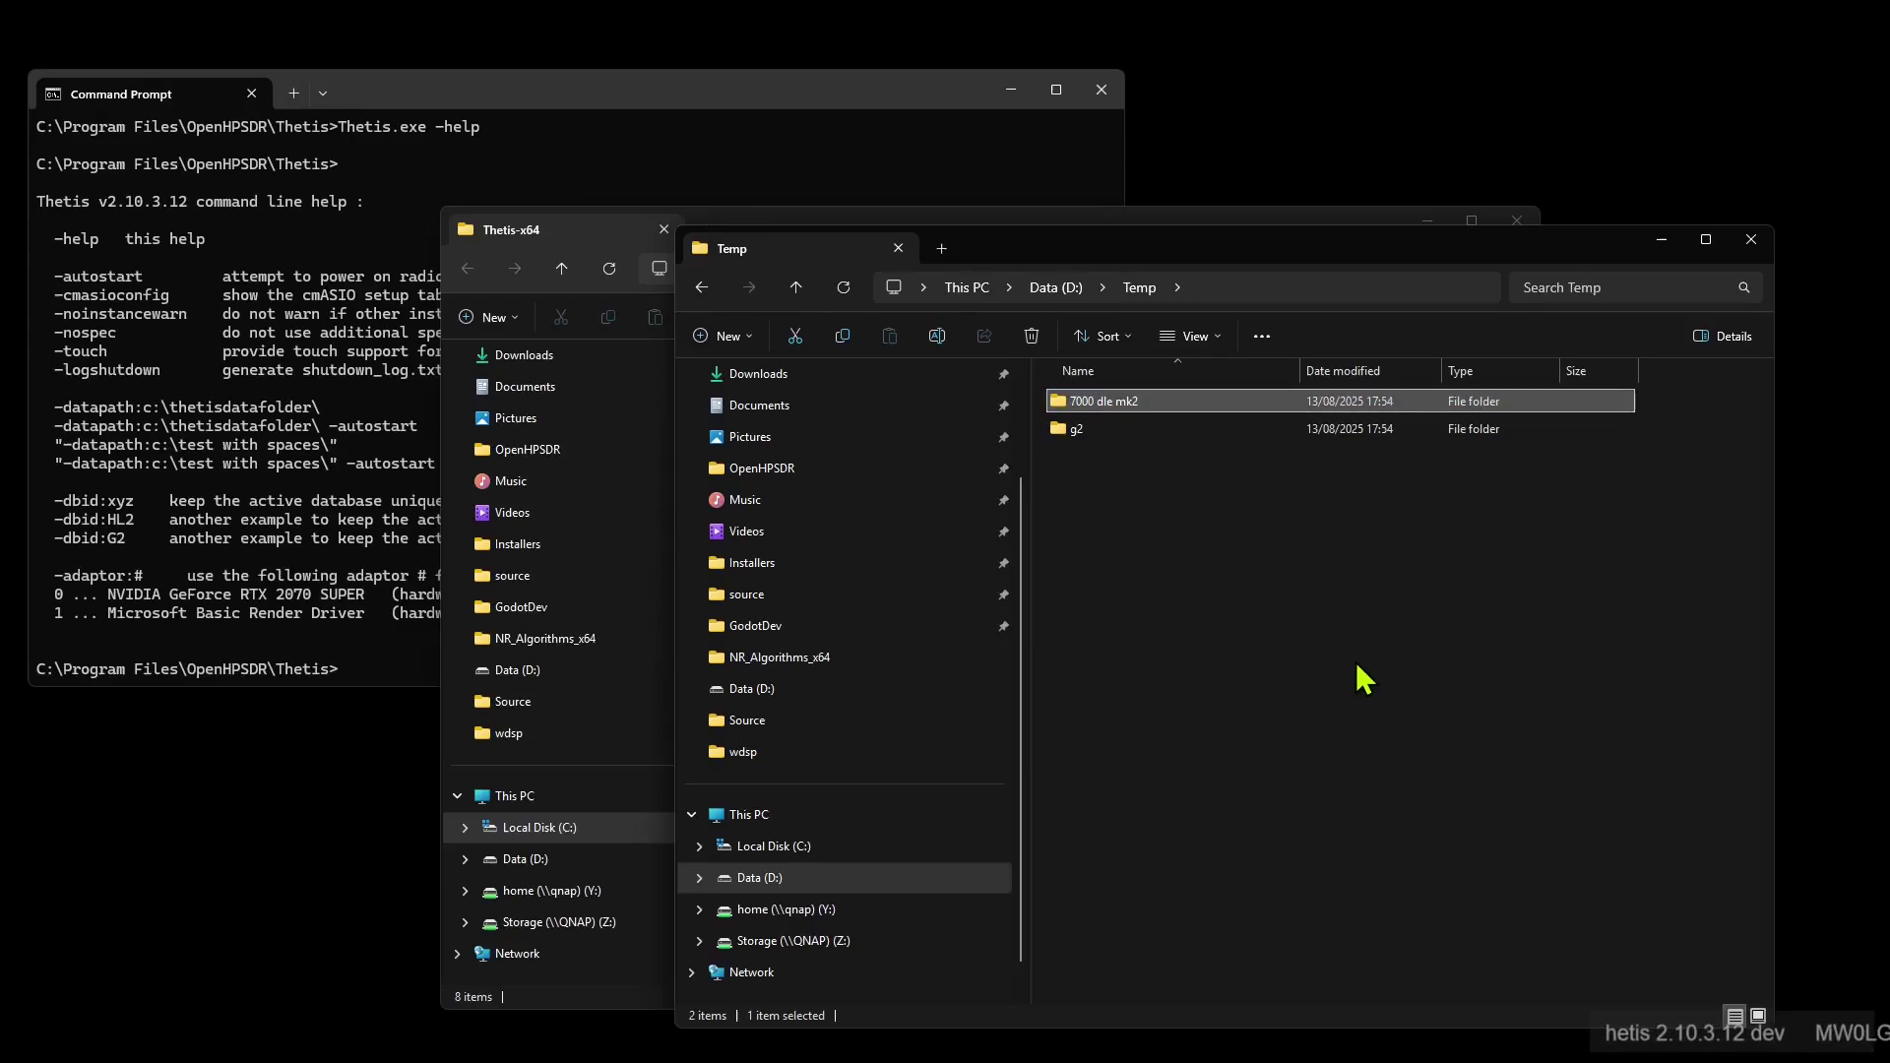
left_click(1364, 679)
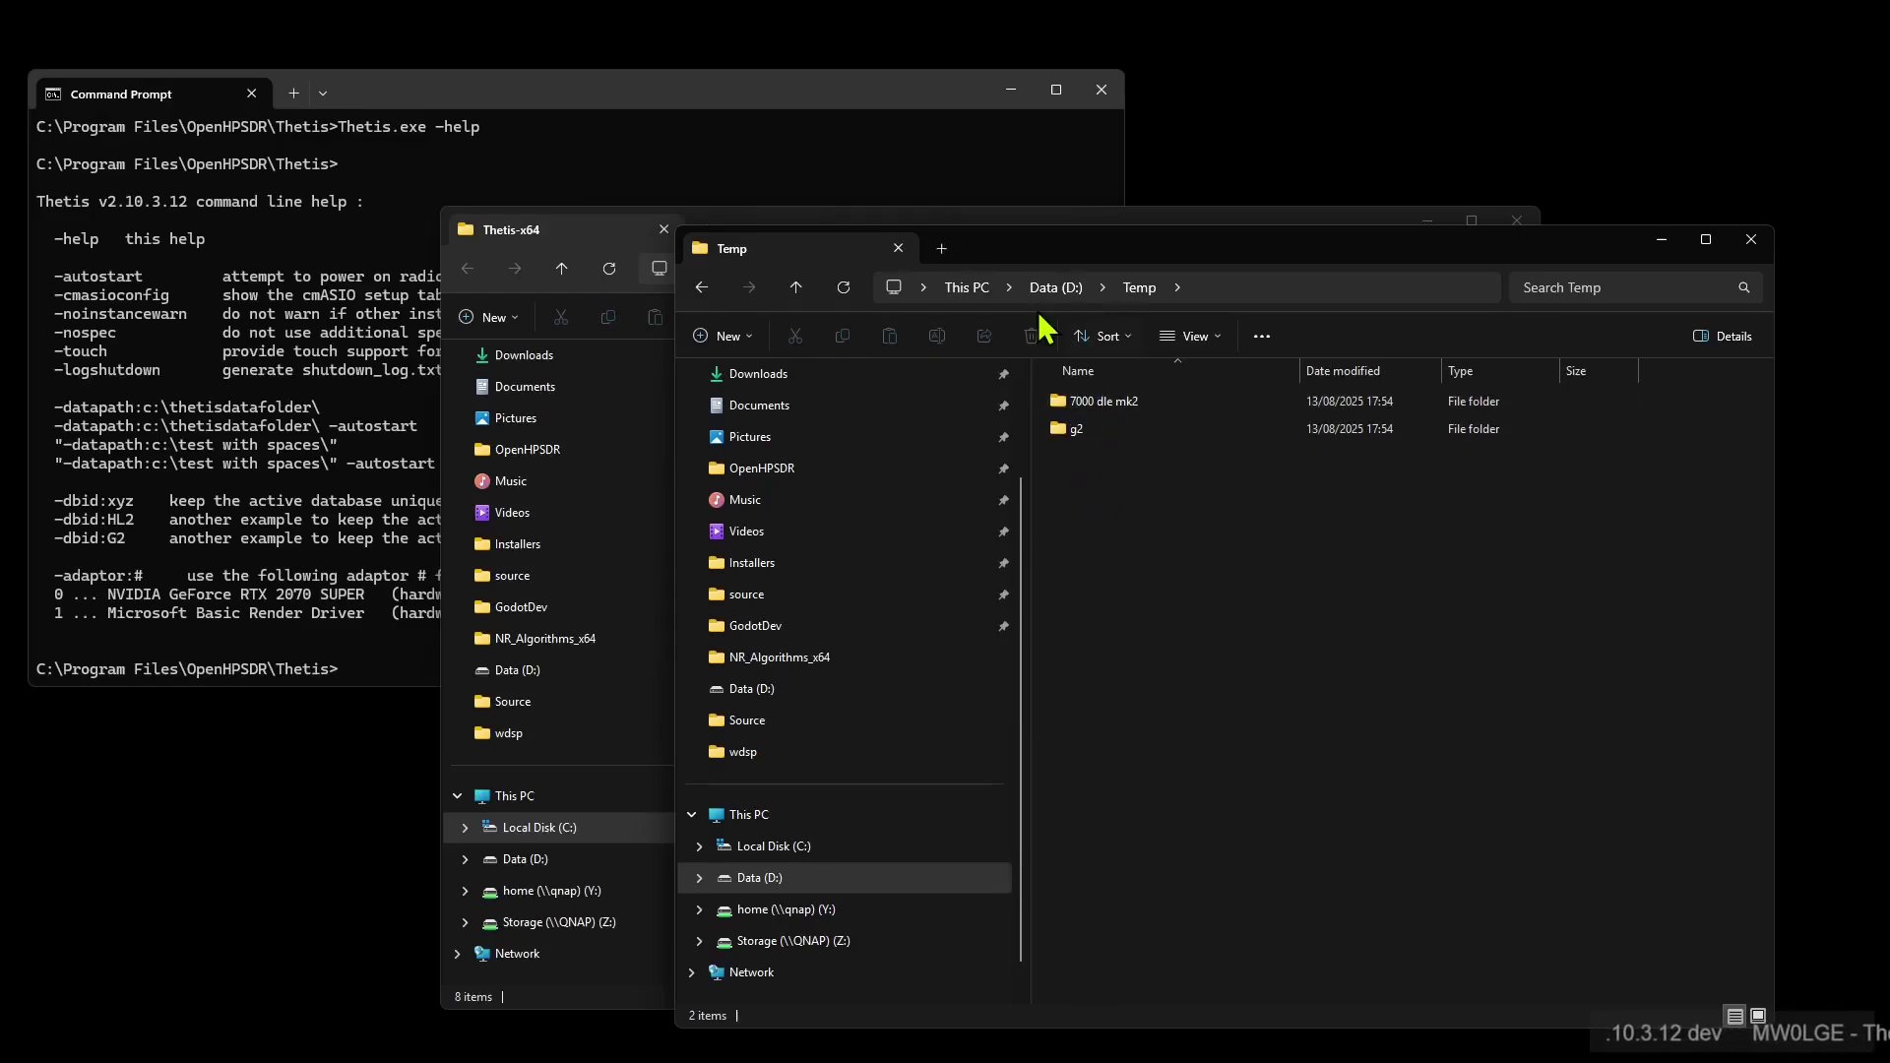
left_click_drag(1092, 254, 1390, 142)
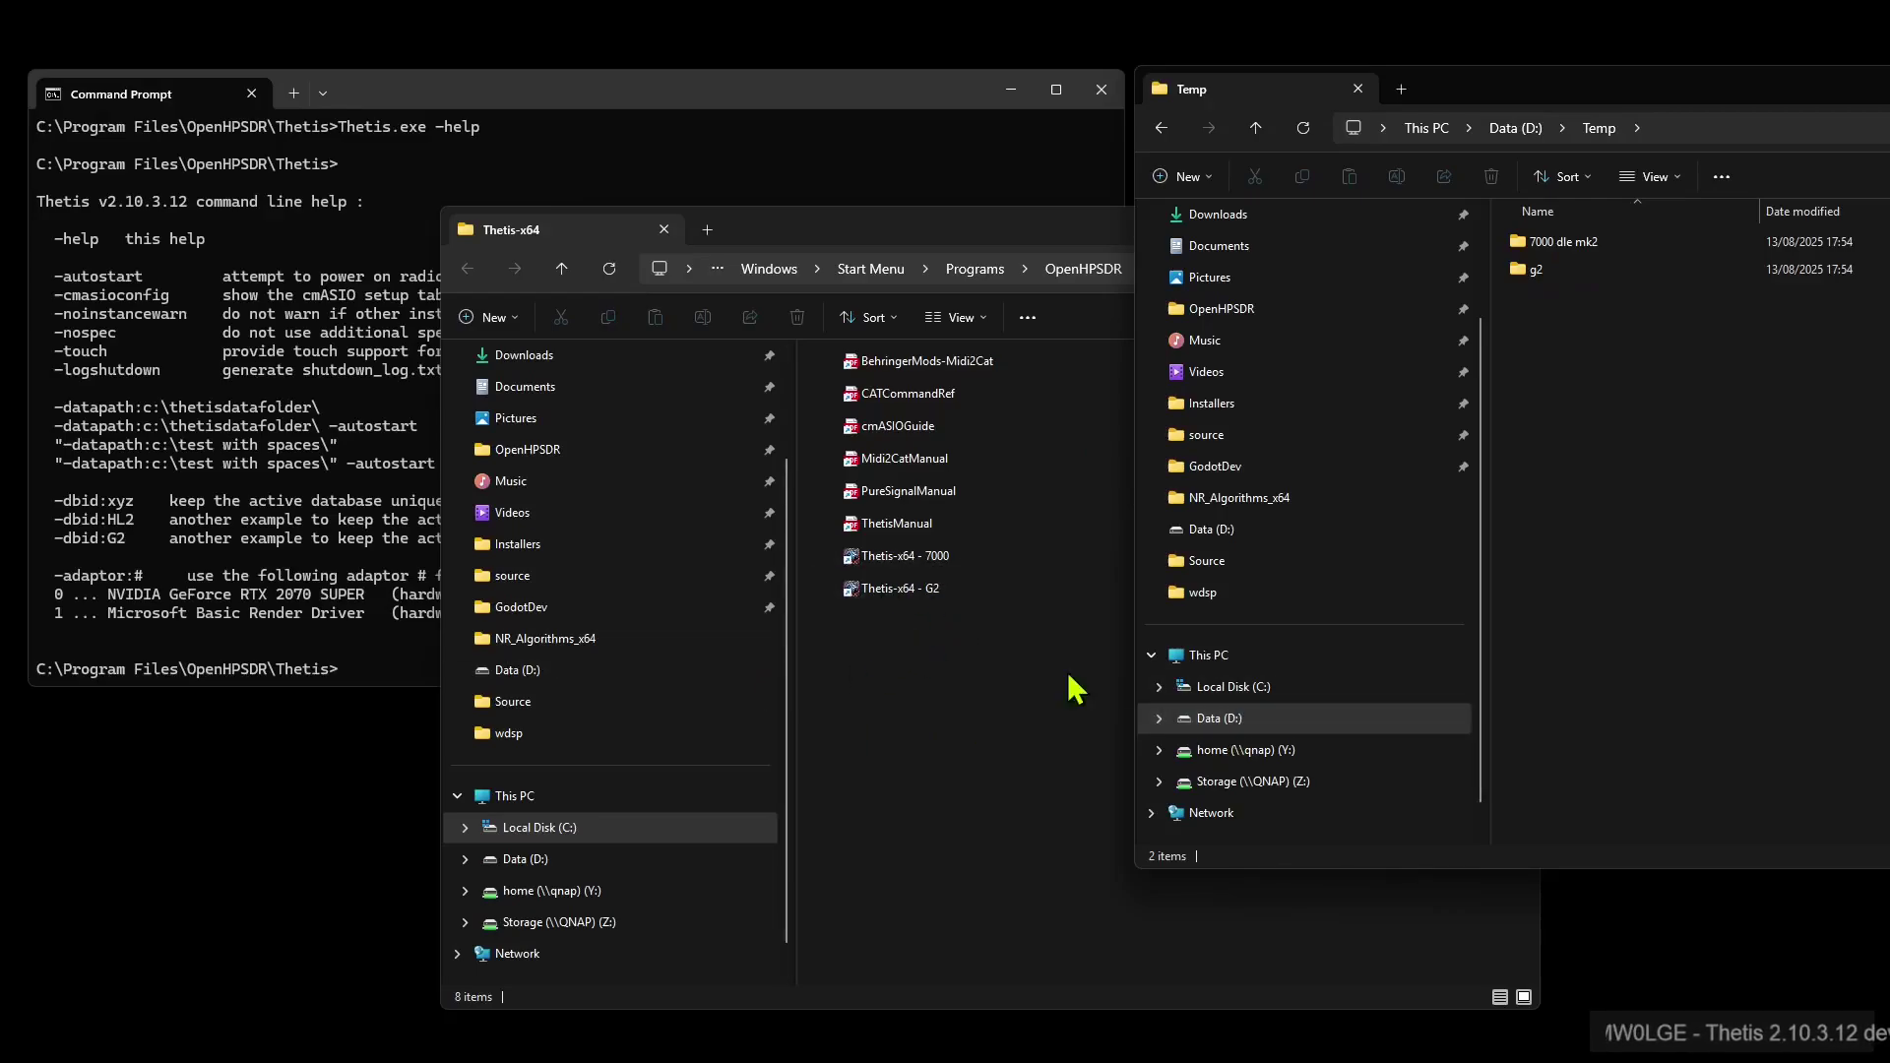
Open the properties of the "Thetis-x64 - G2" shortcut and append -datapath: after Thetis.exe in its target
left_click(914, 591)
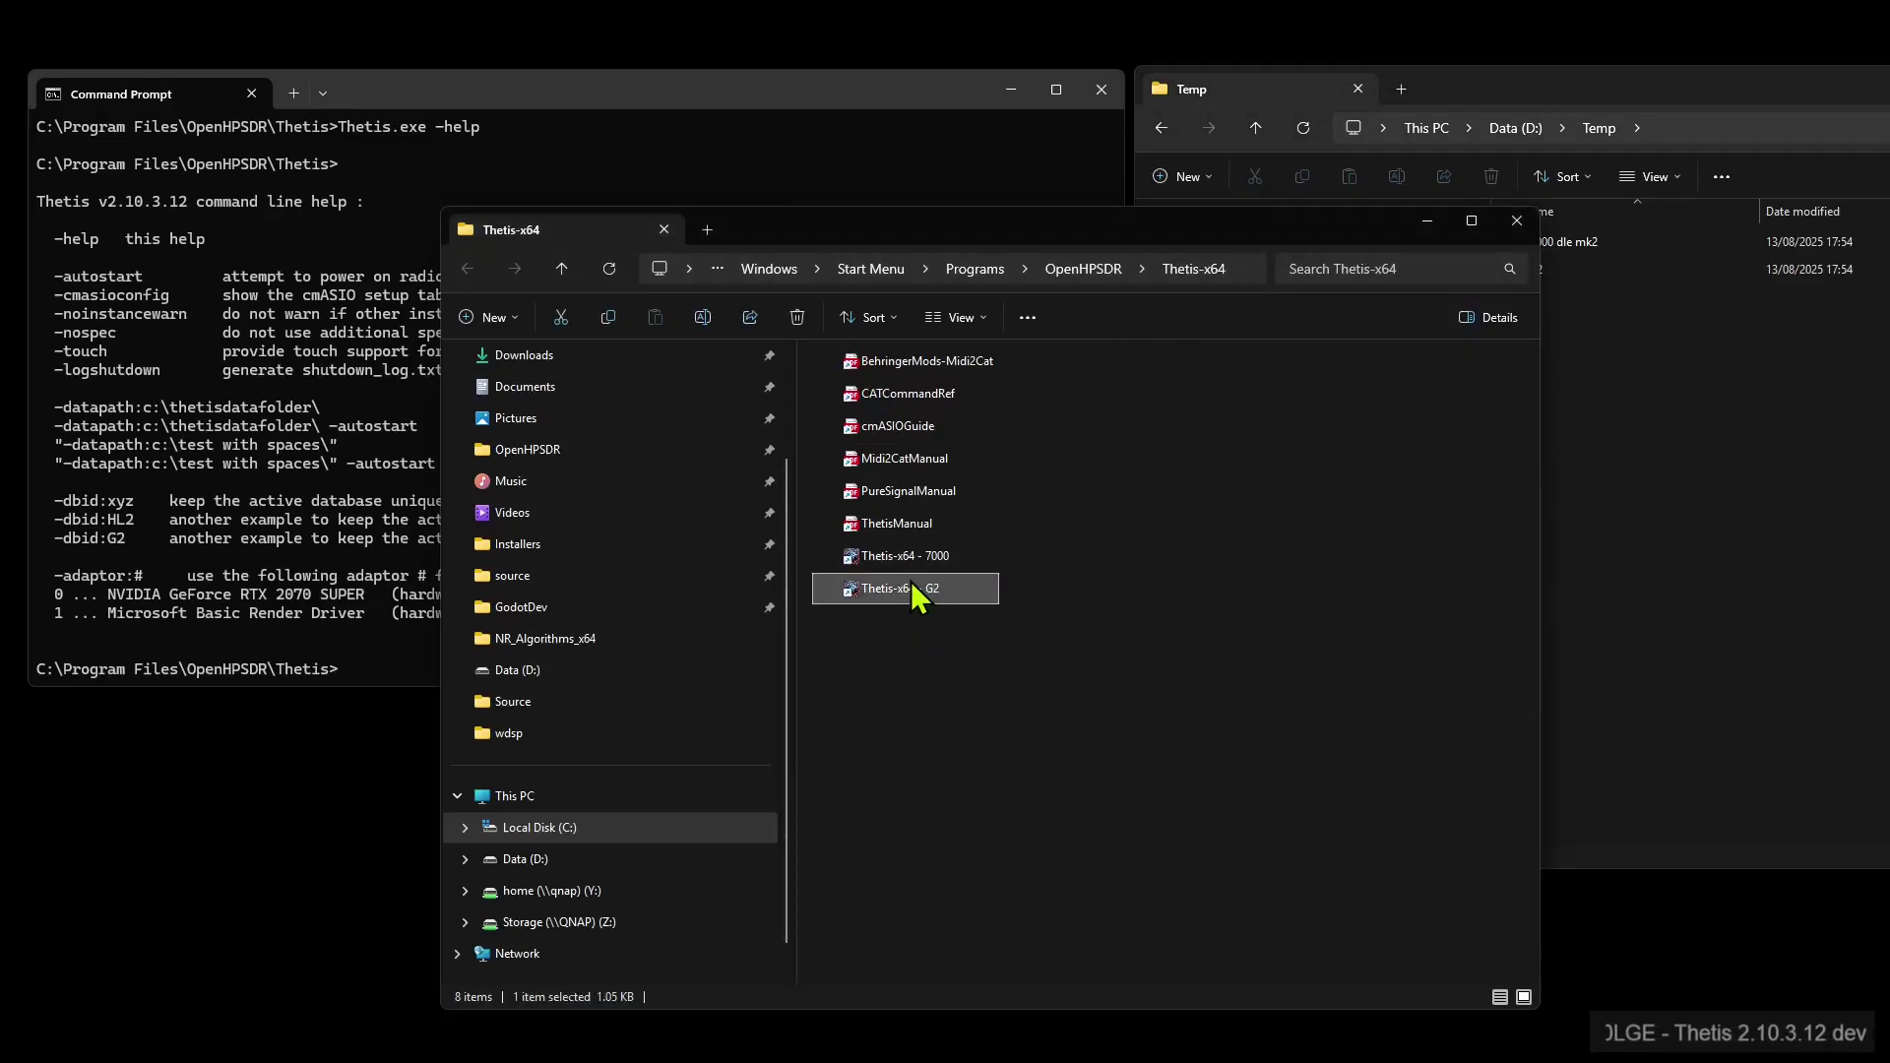
right_click(914, 591)
left_click(1022, 945)
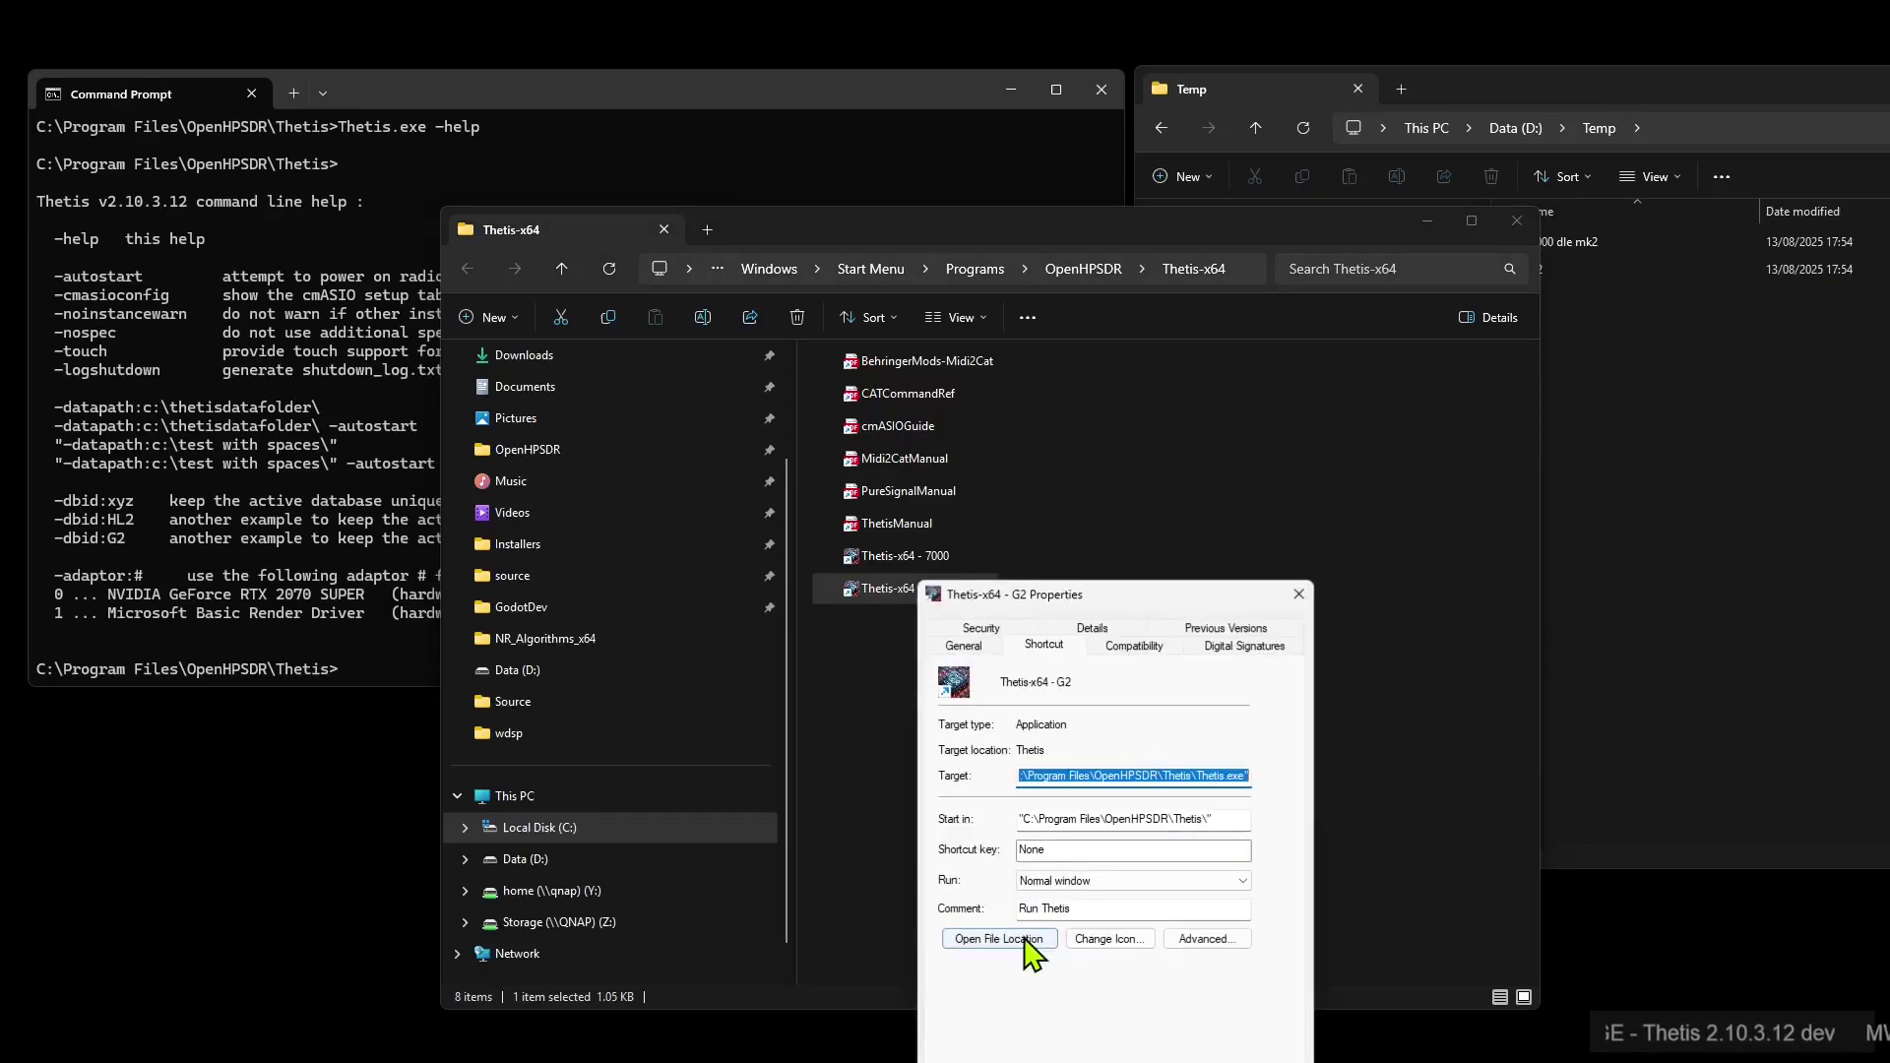
left_click(1071, 776)
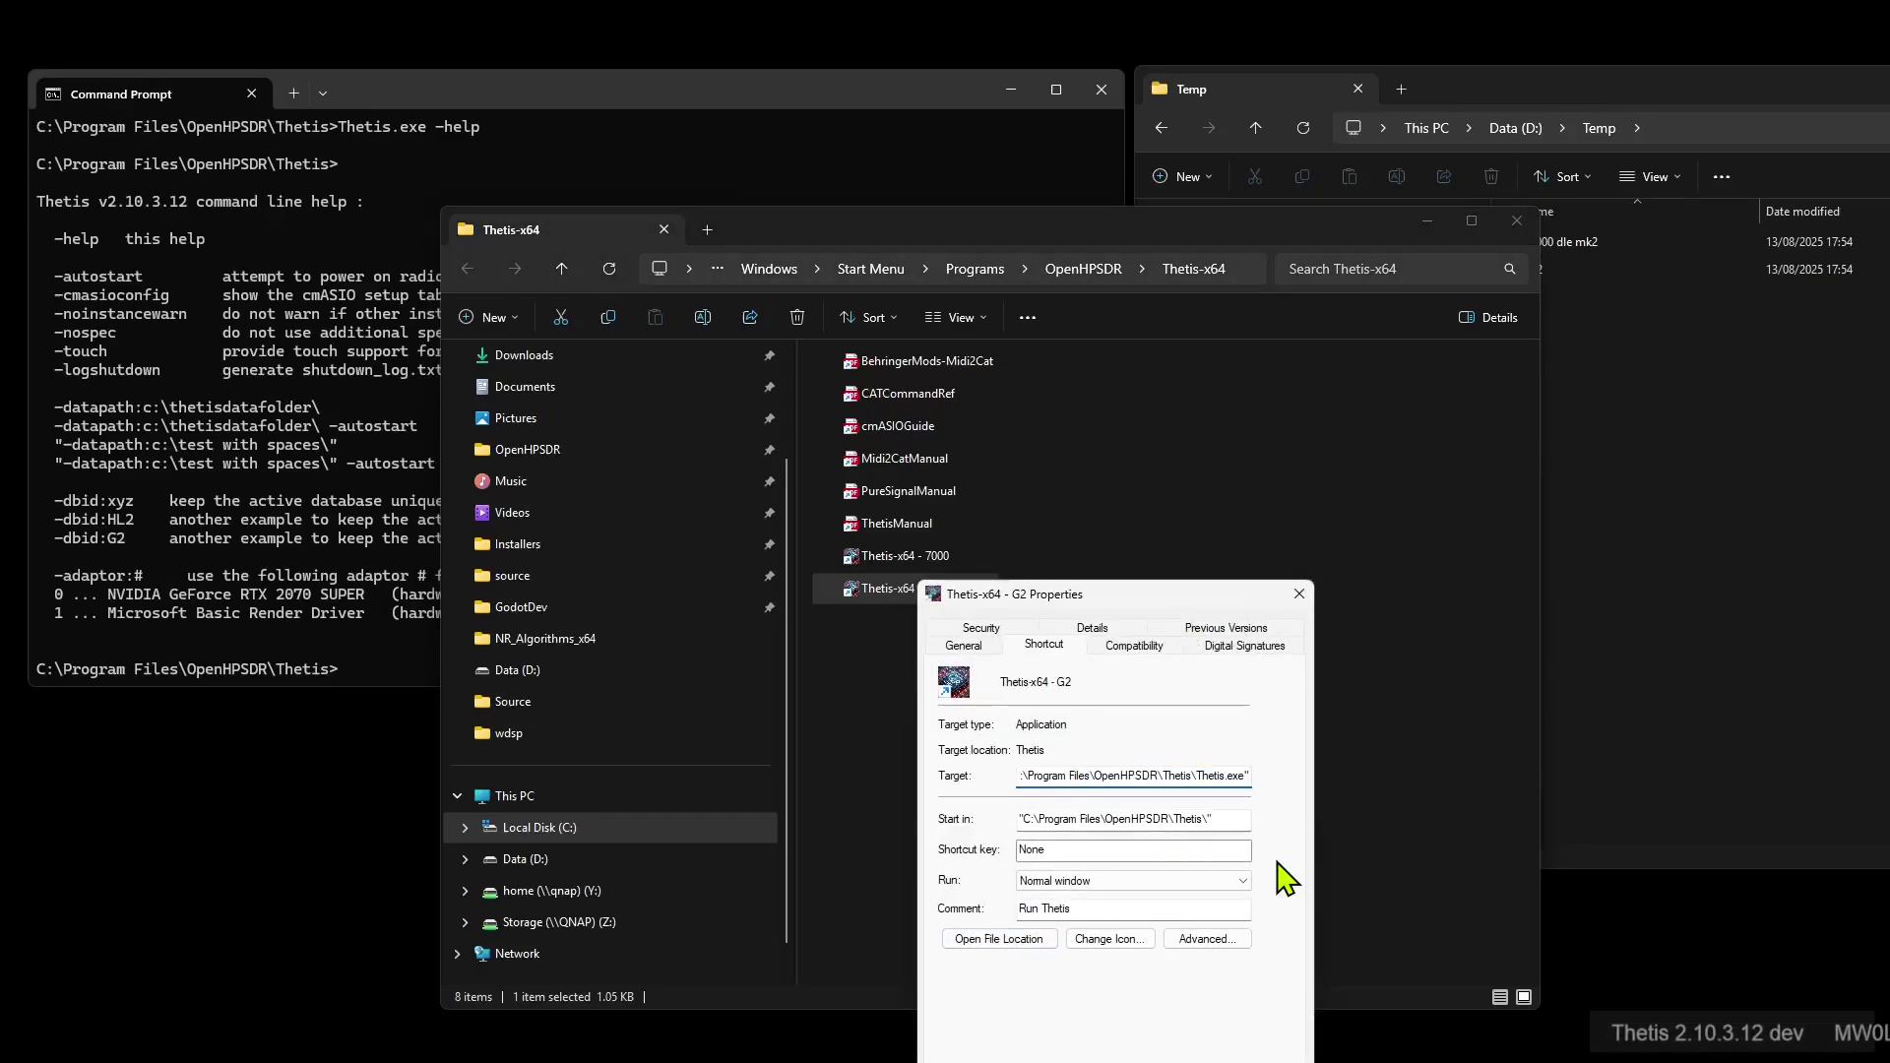
key("End")
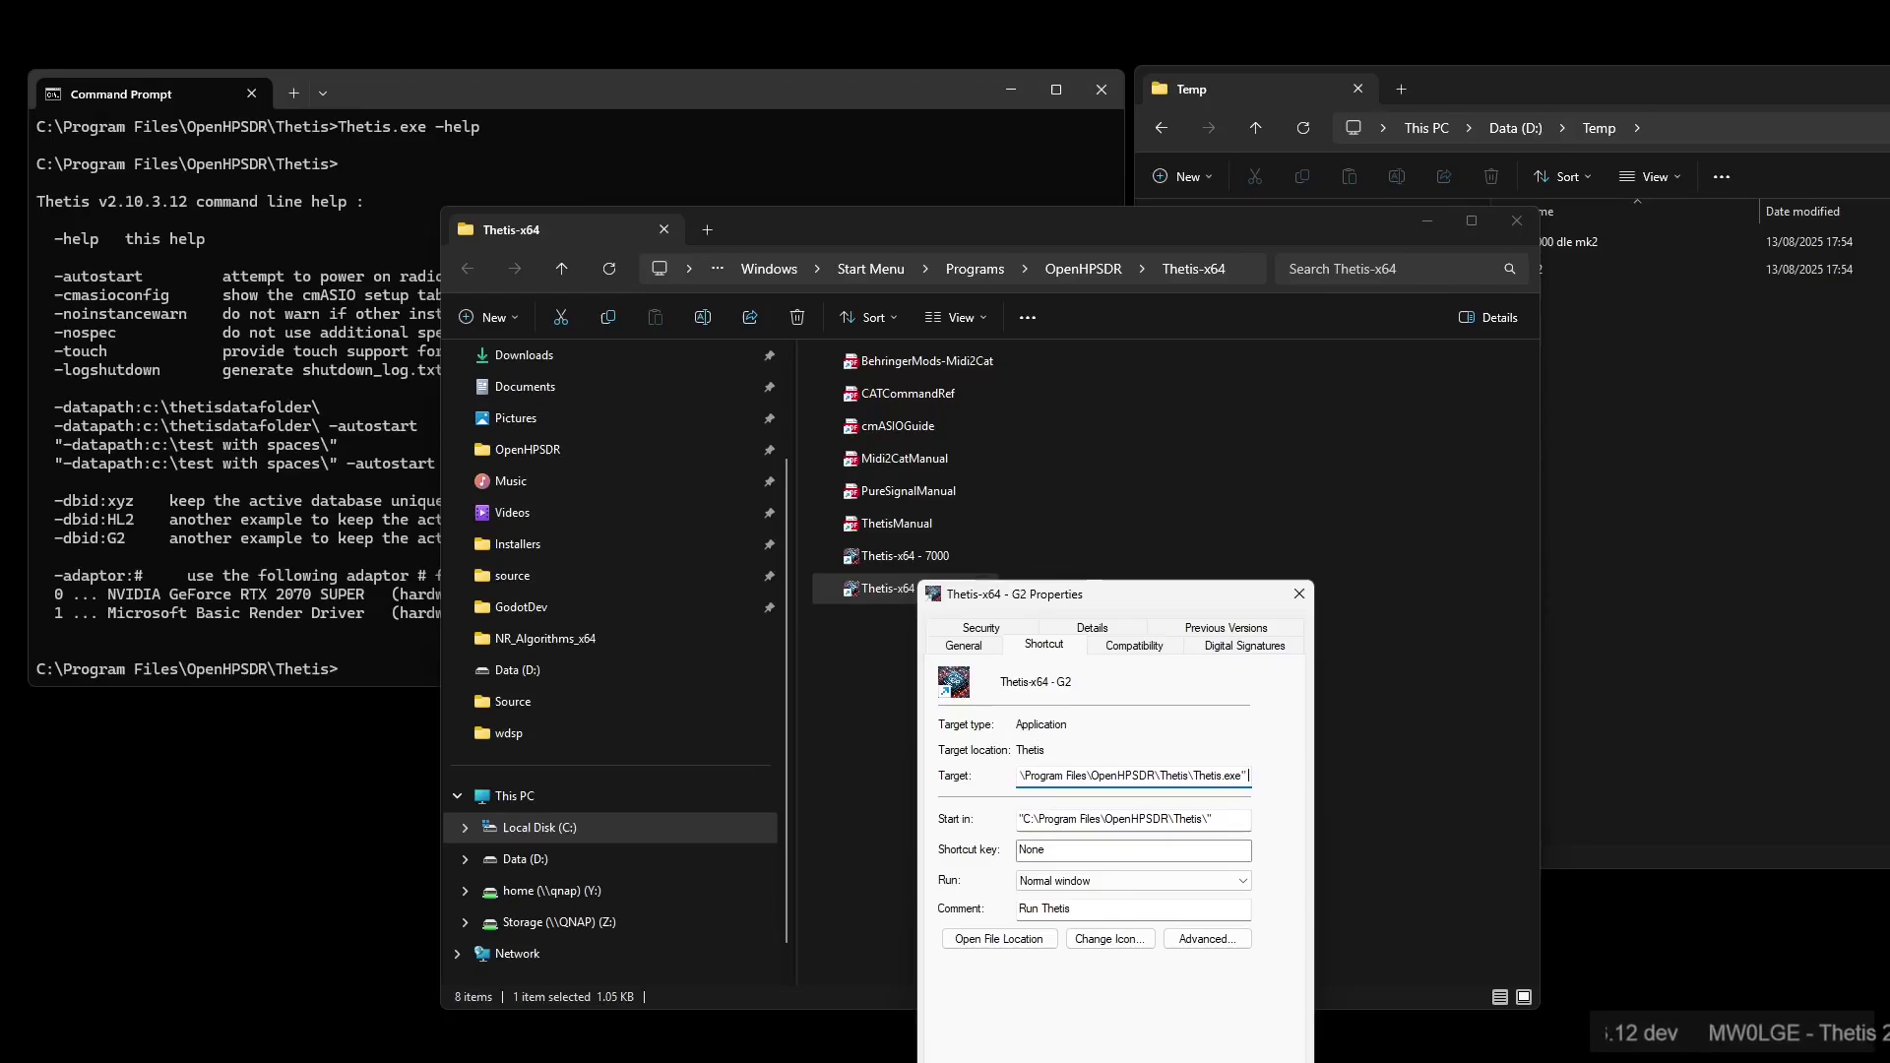
type("-daa")
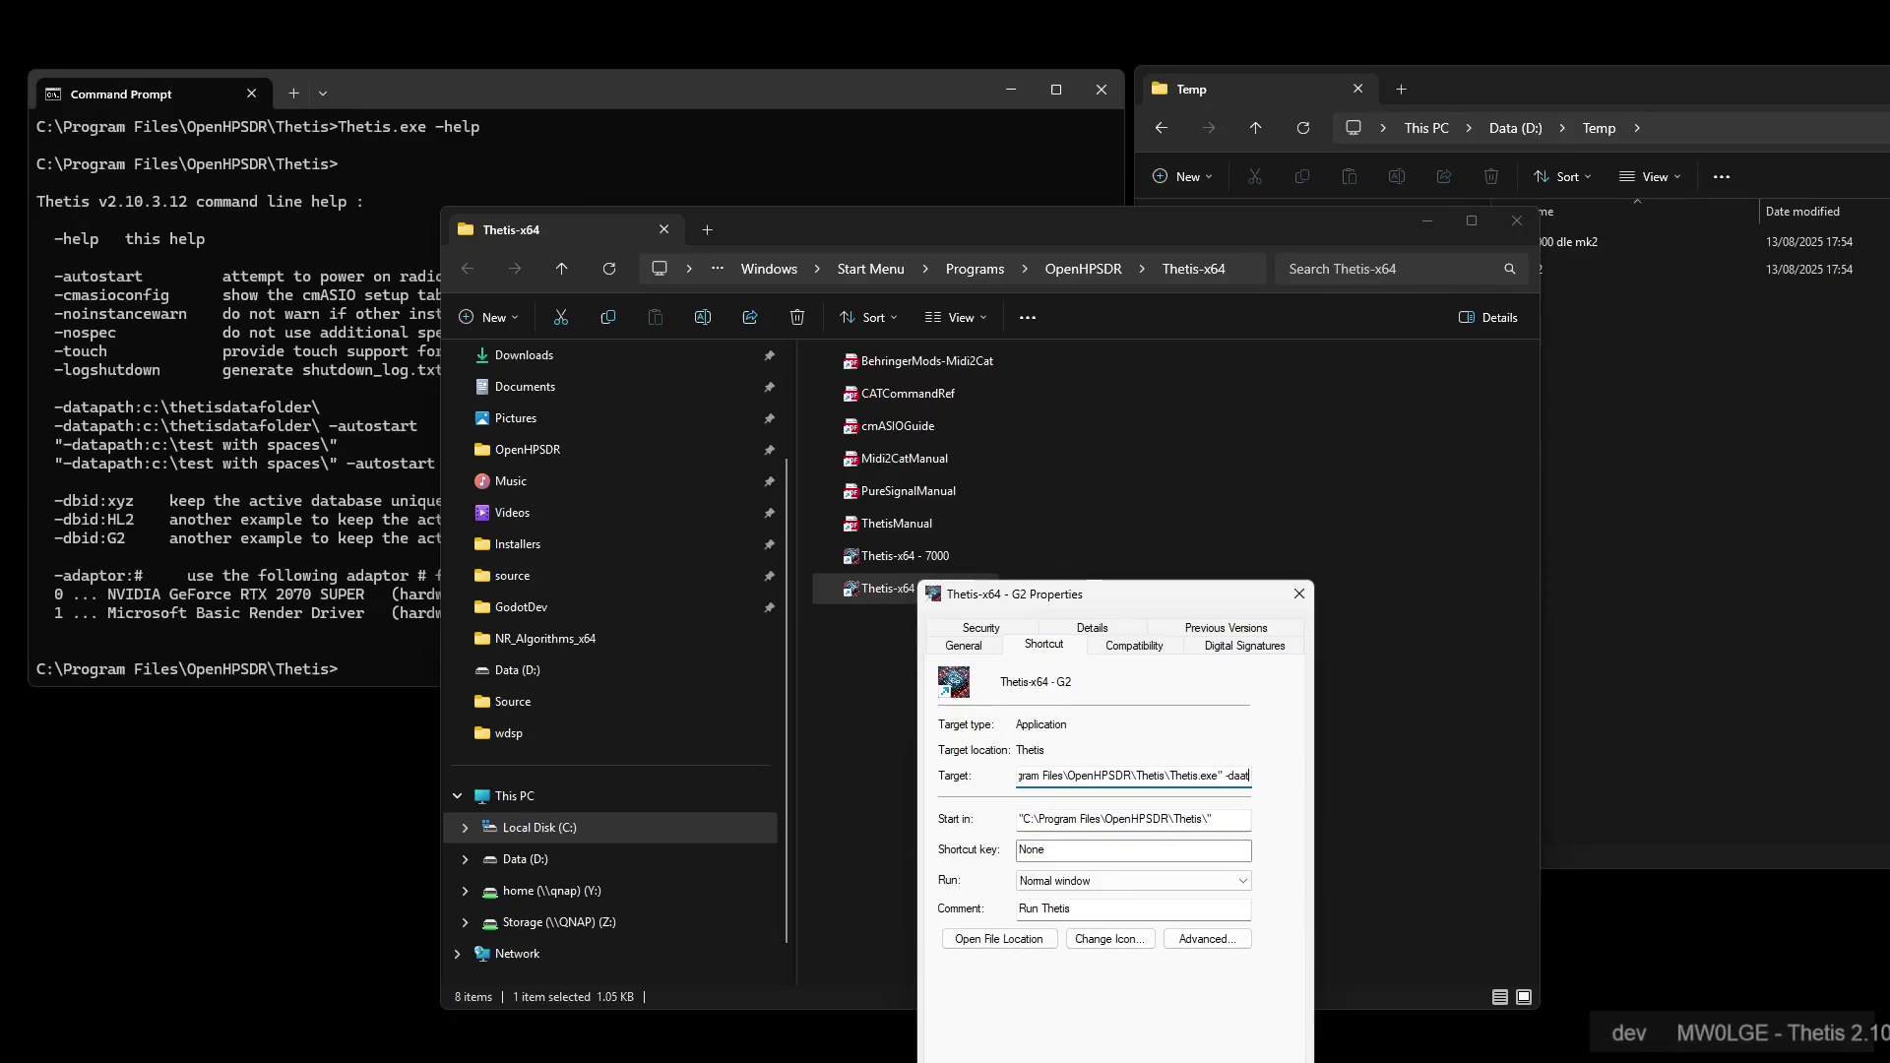
key("BackSpace")
type("tapa")
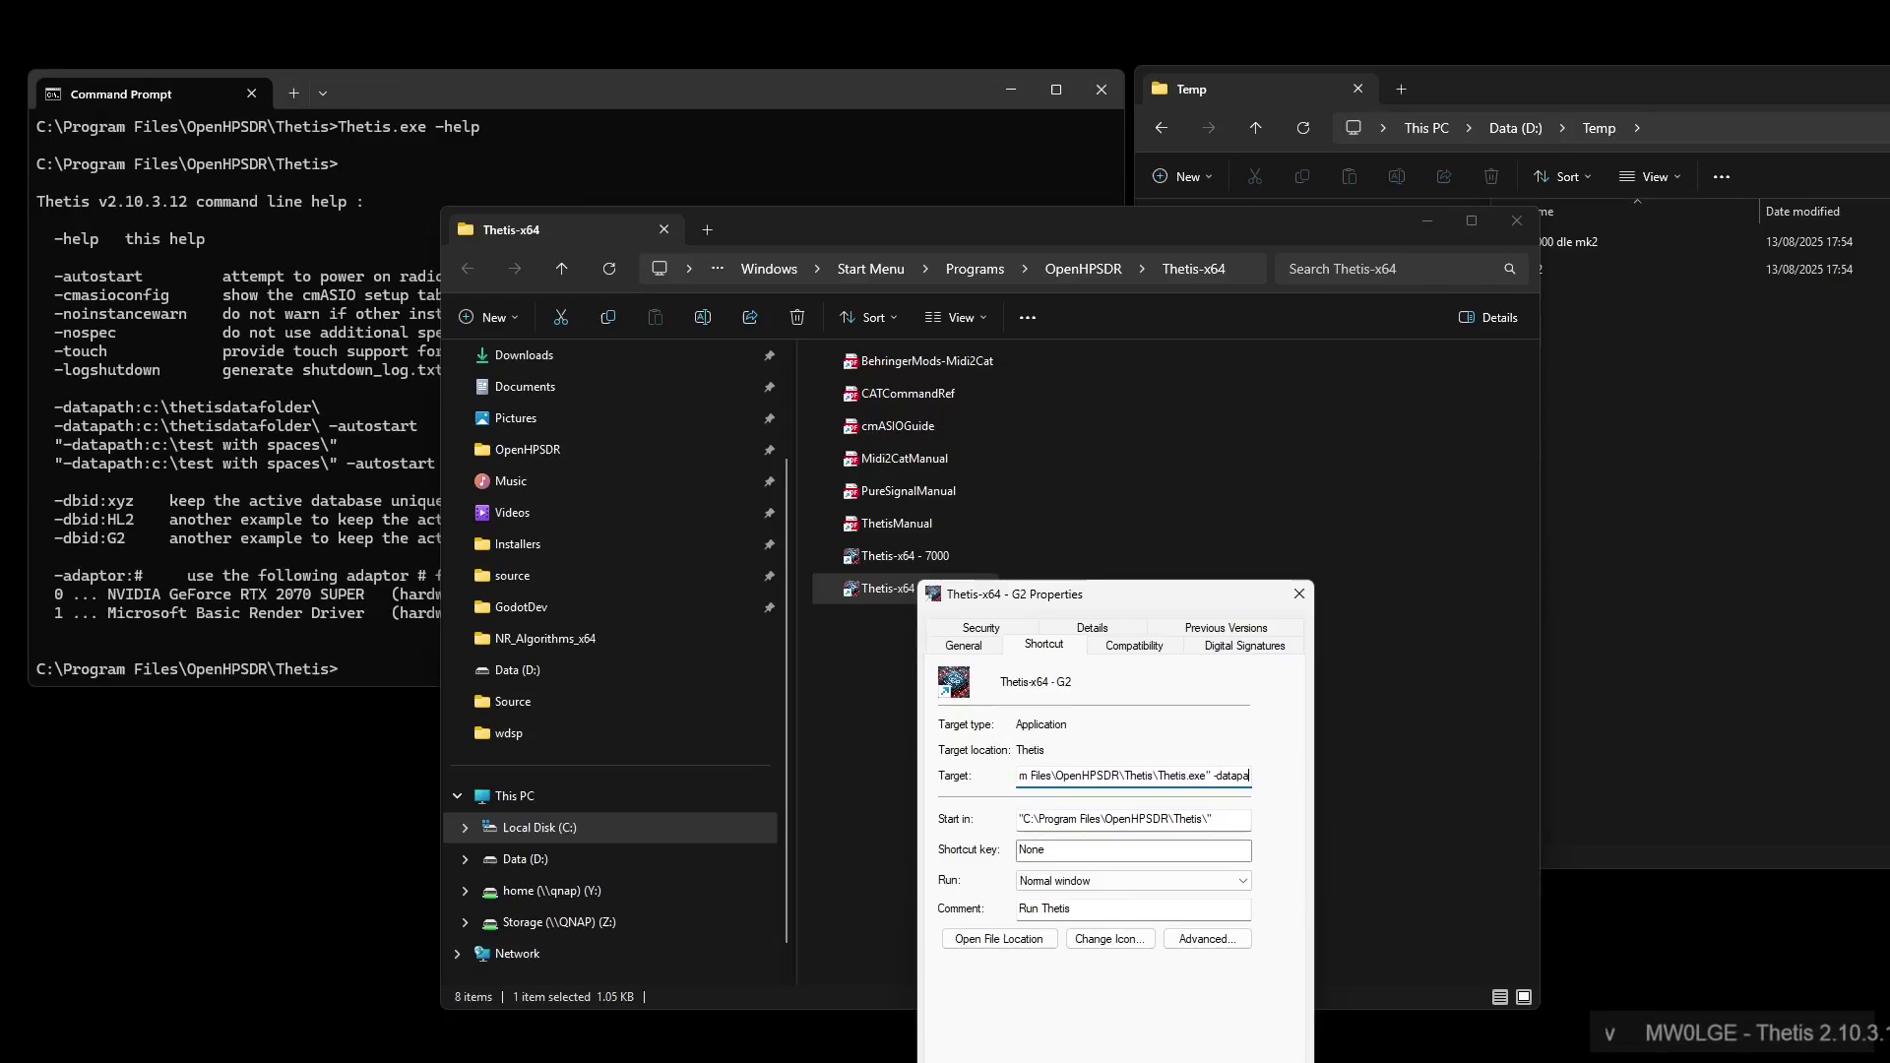
type("th:")
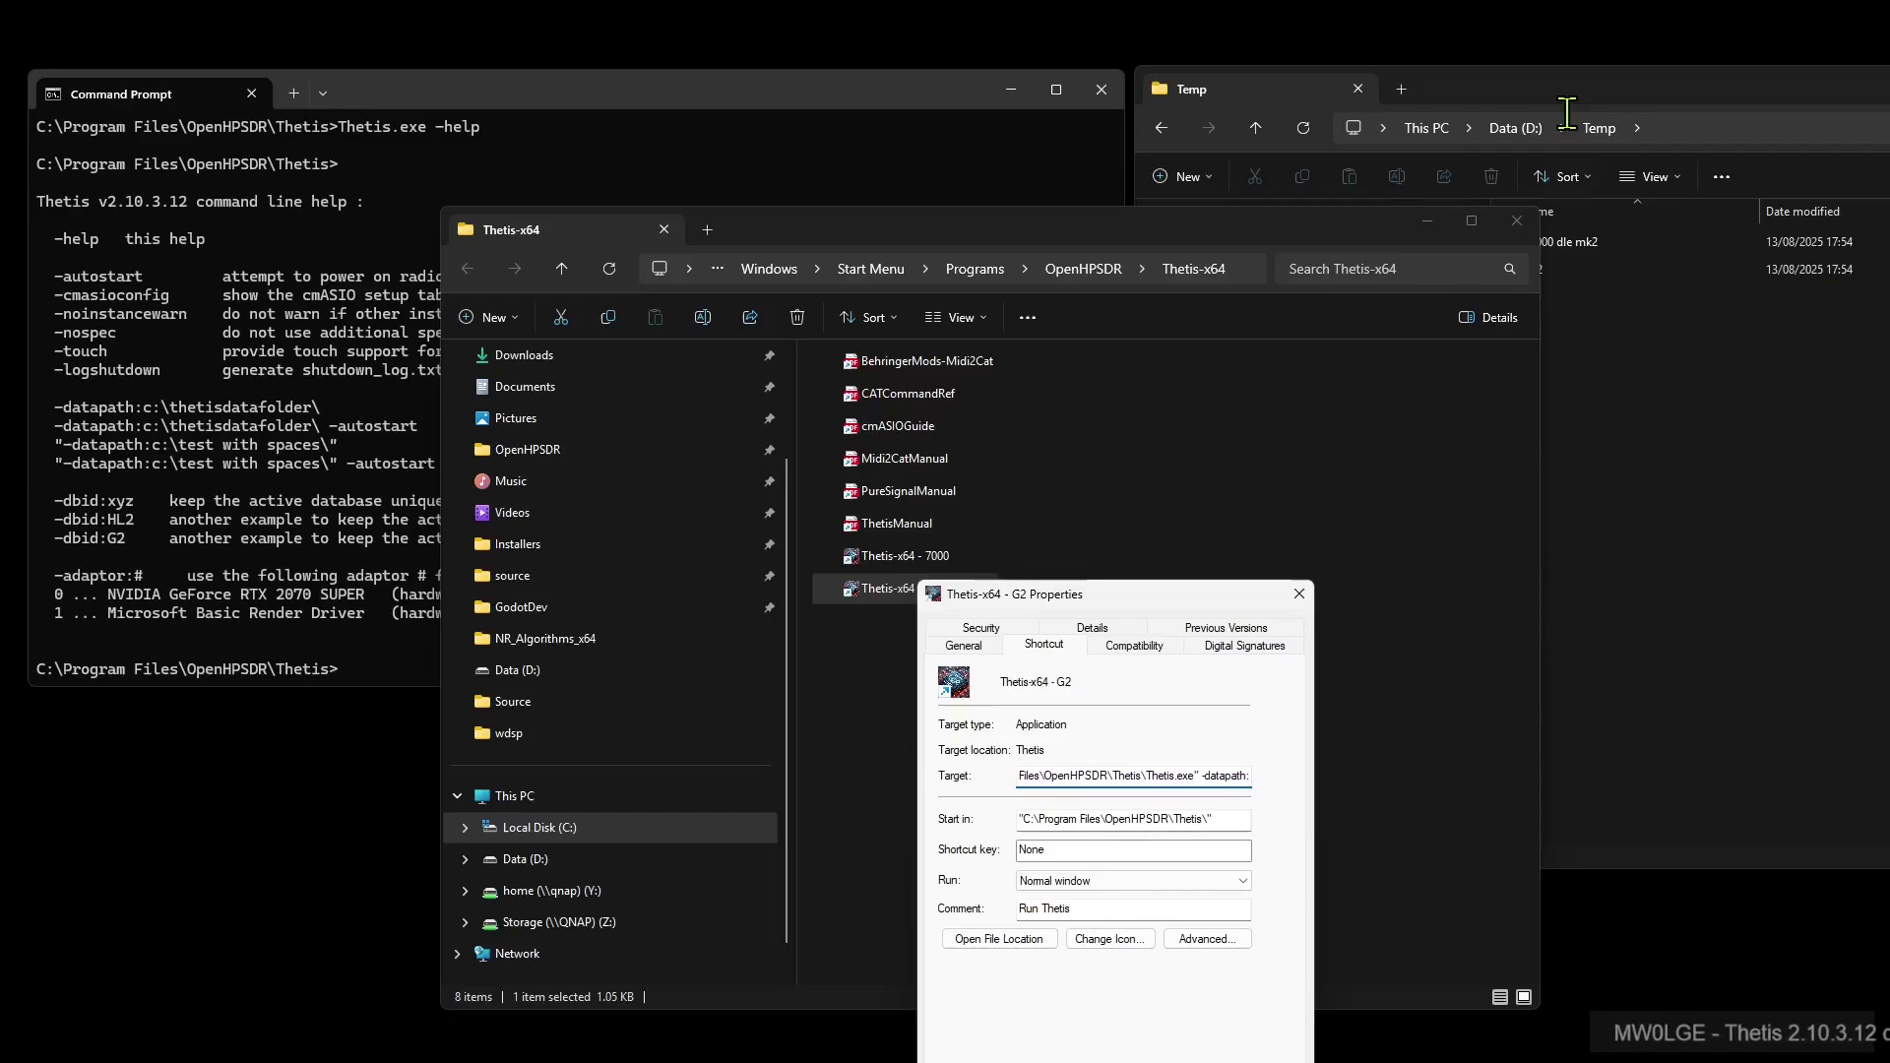
Open the g2 folder inside Temp and copy its full path
left_click(1735, 410)
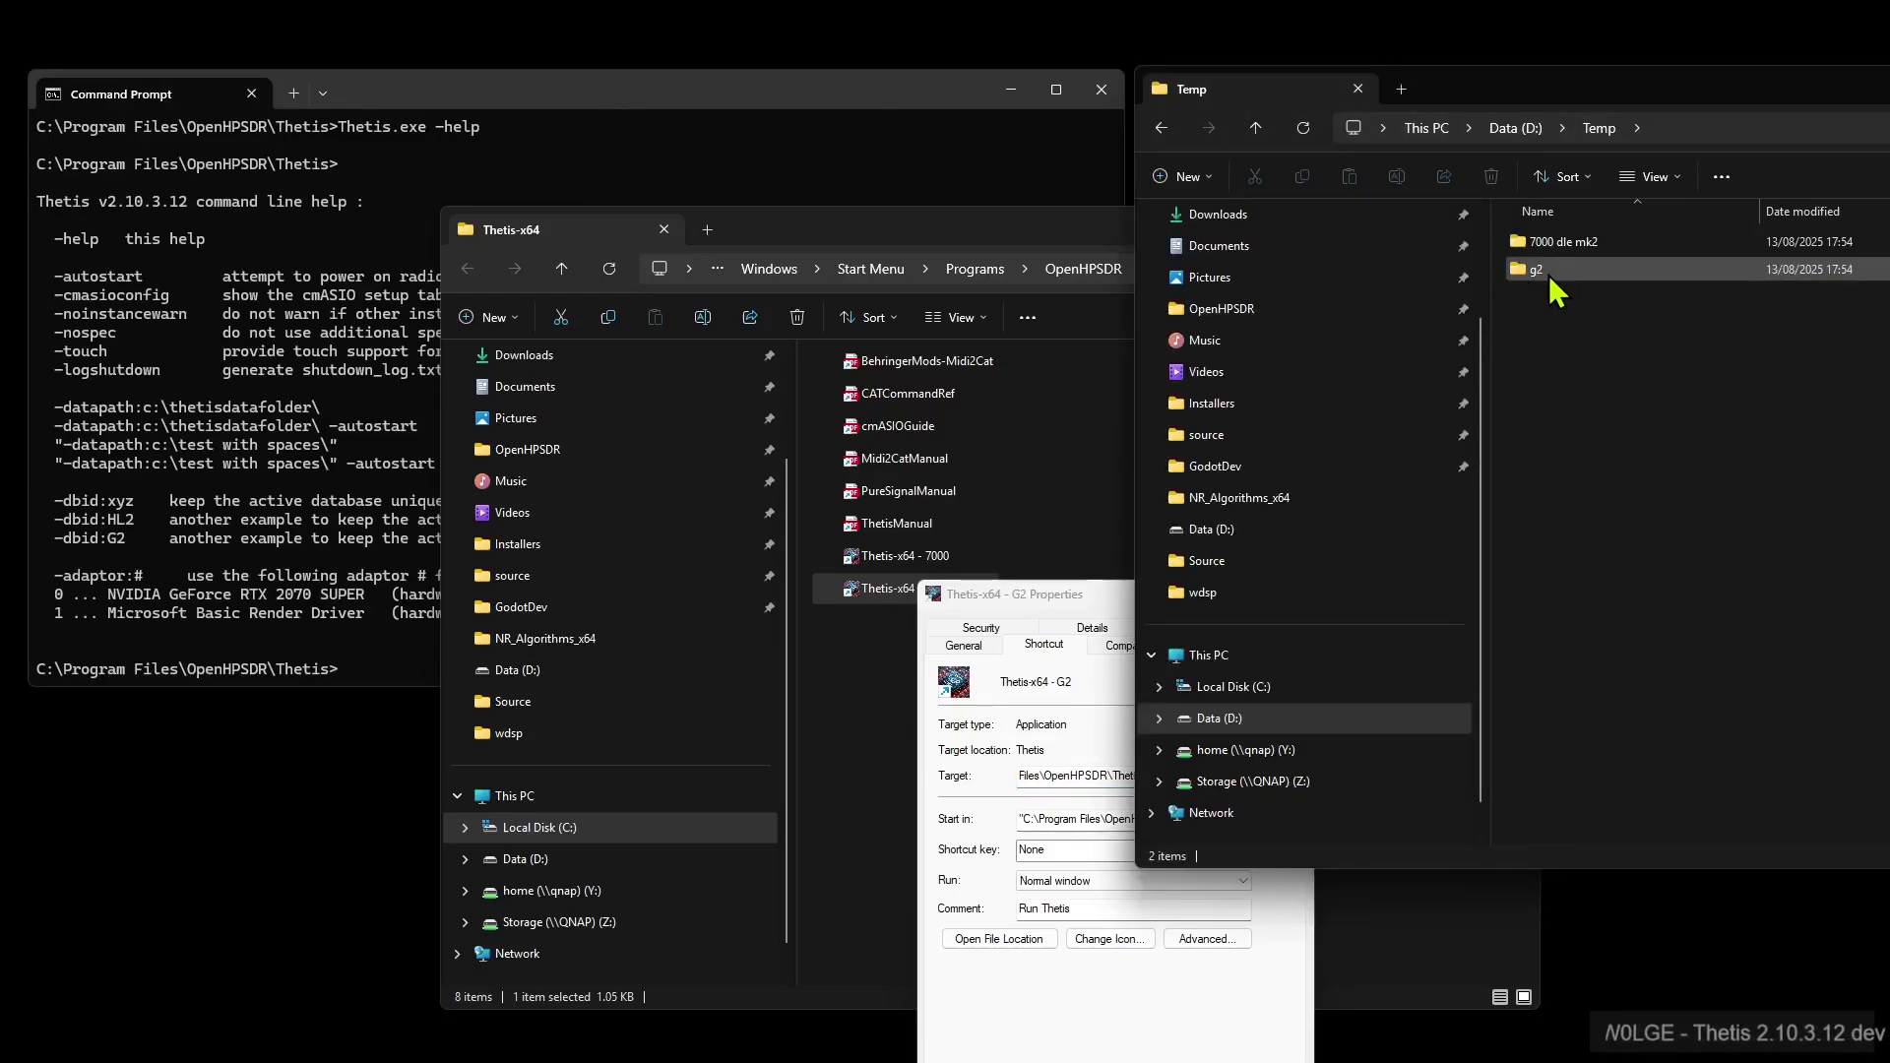
double_click(1550, 275)
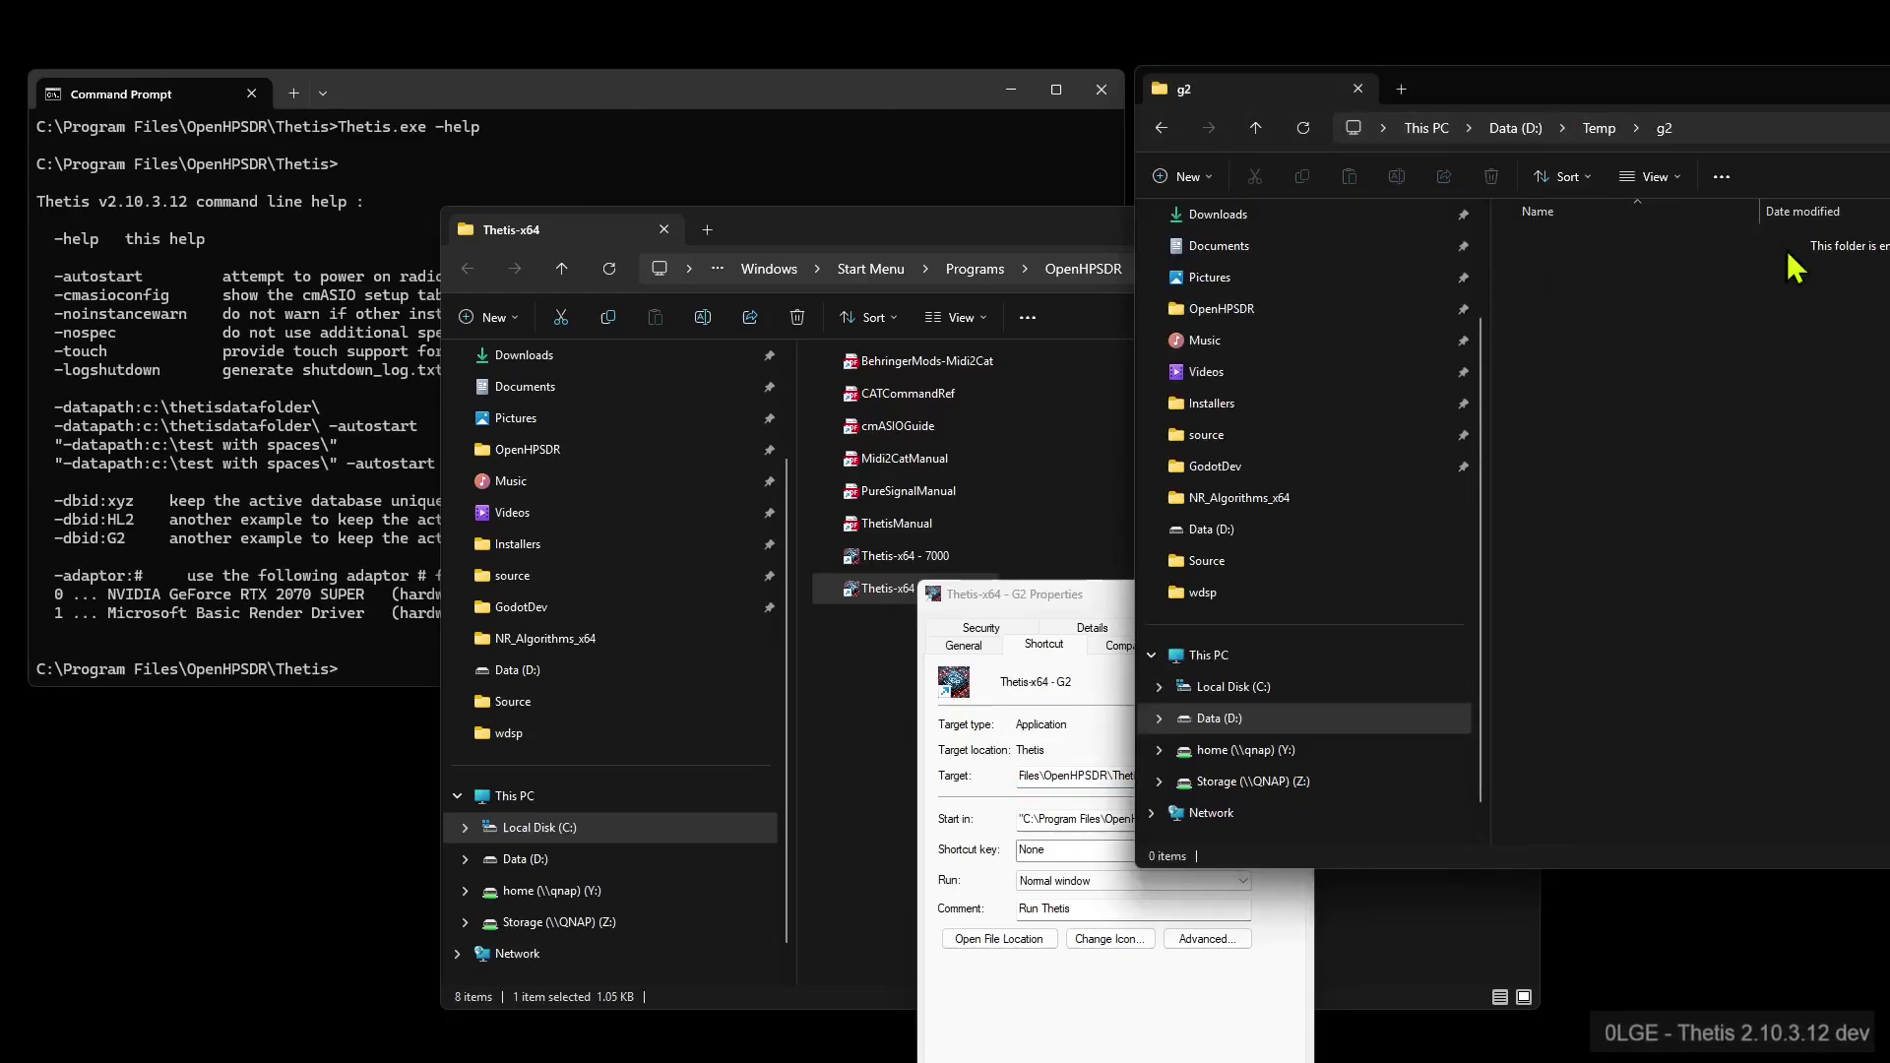
left_click(1720, 128)
key("ctrl+c")
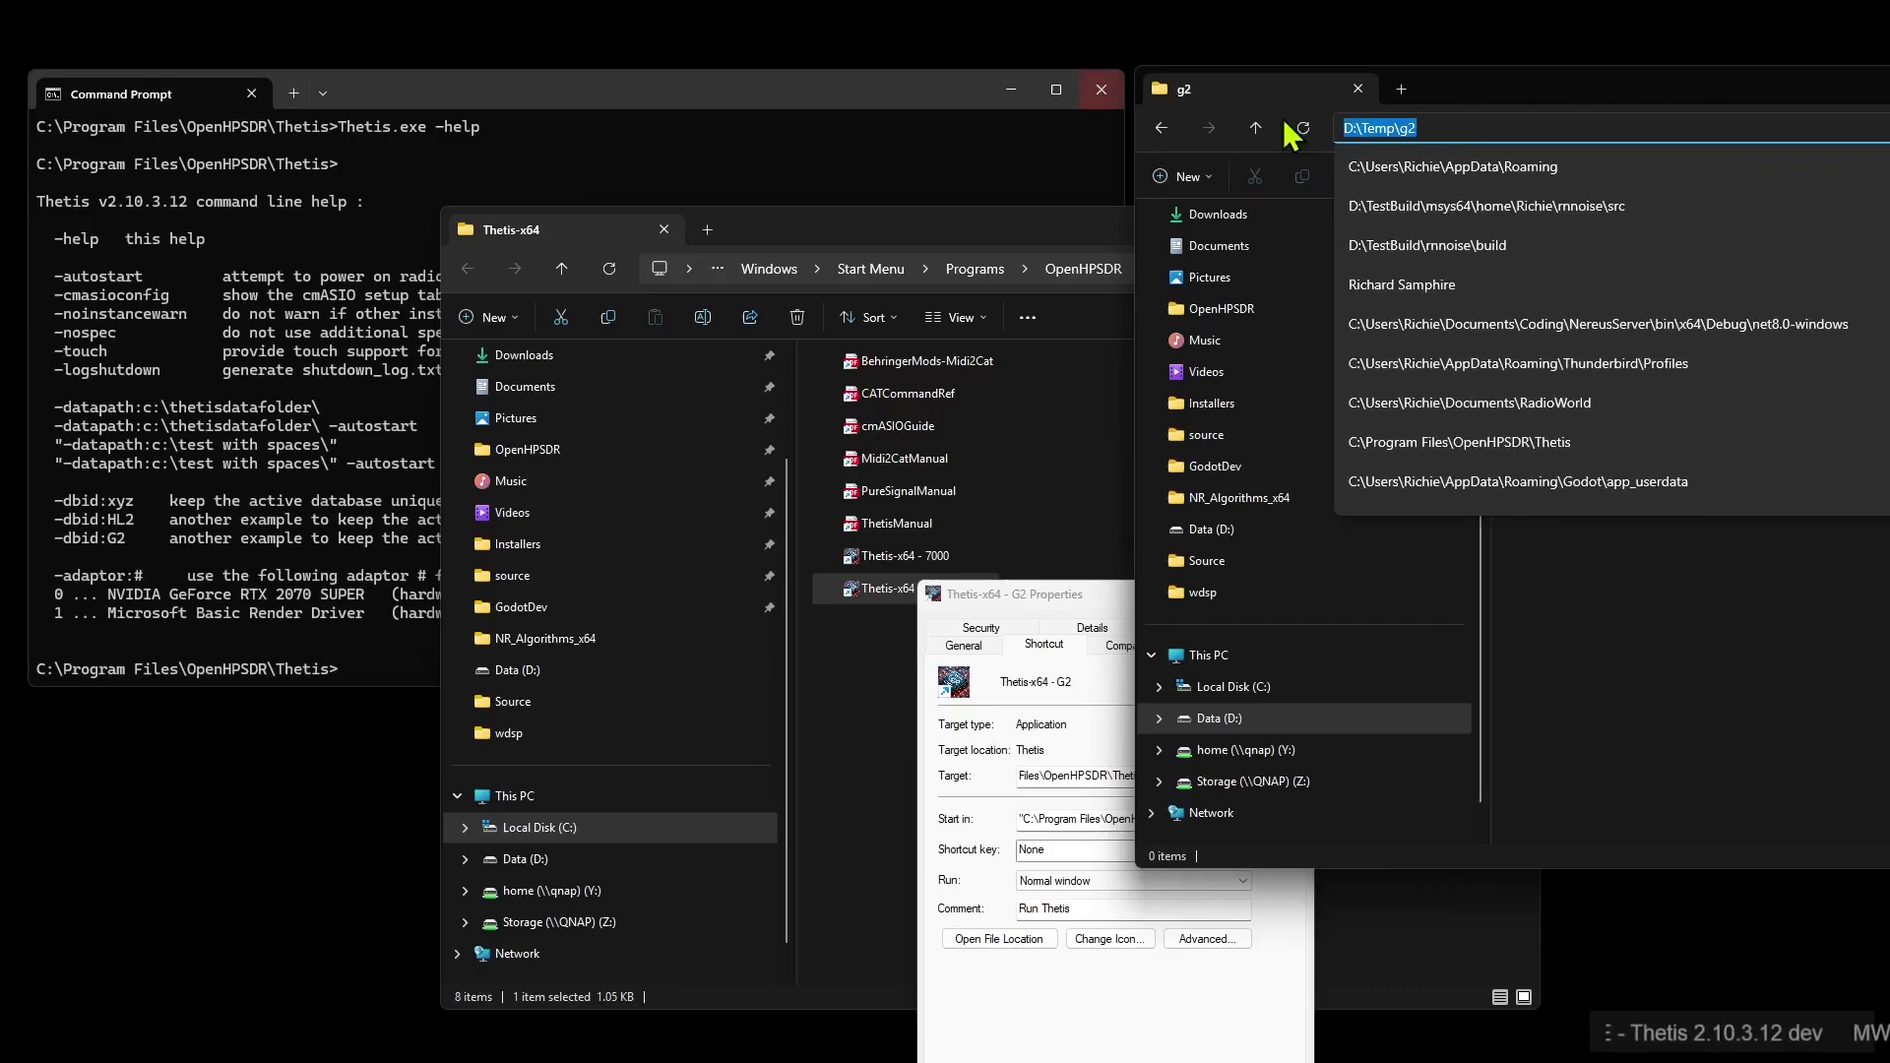
key("Escape")
key("Escape")
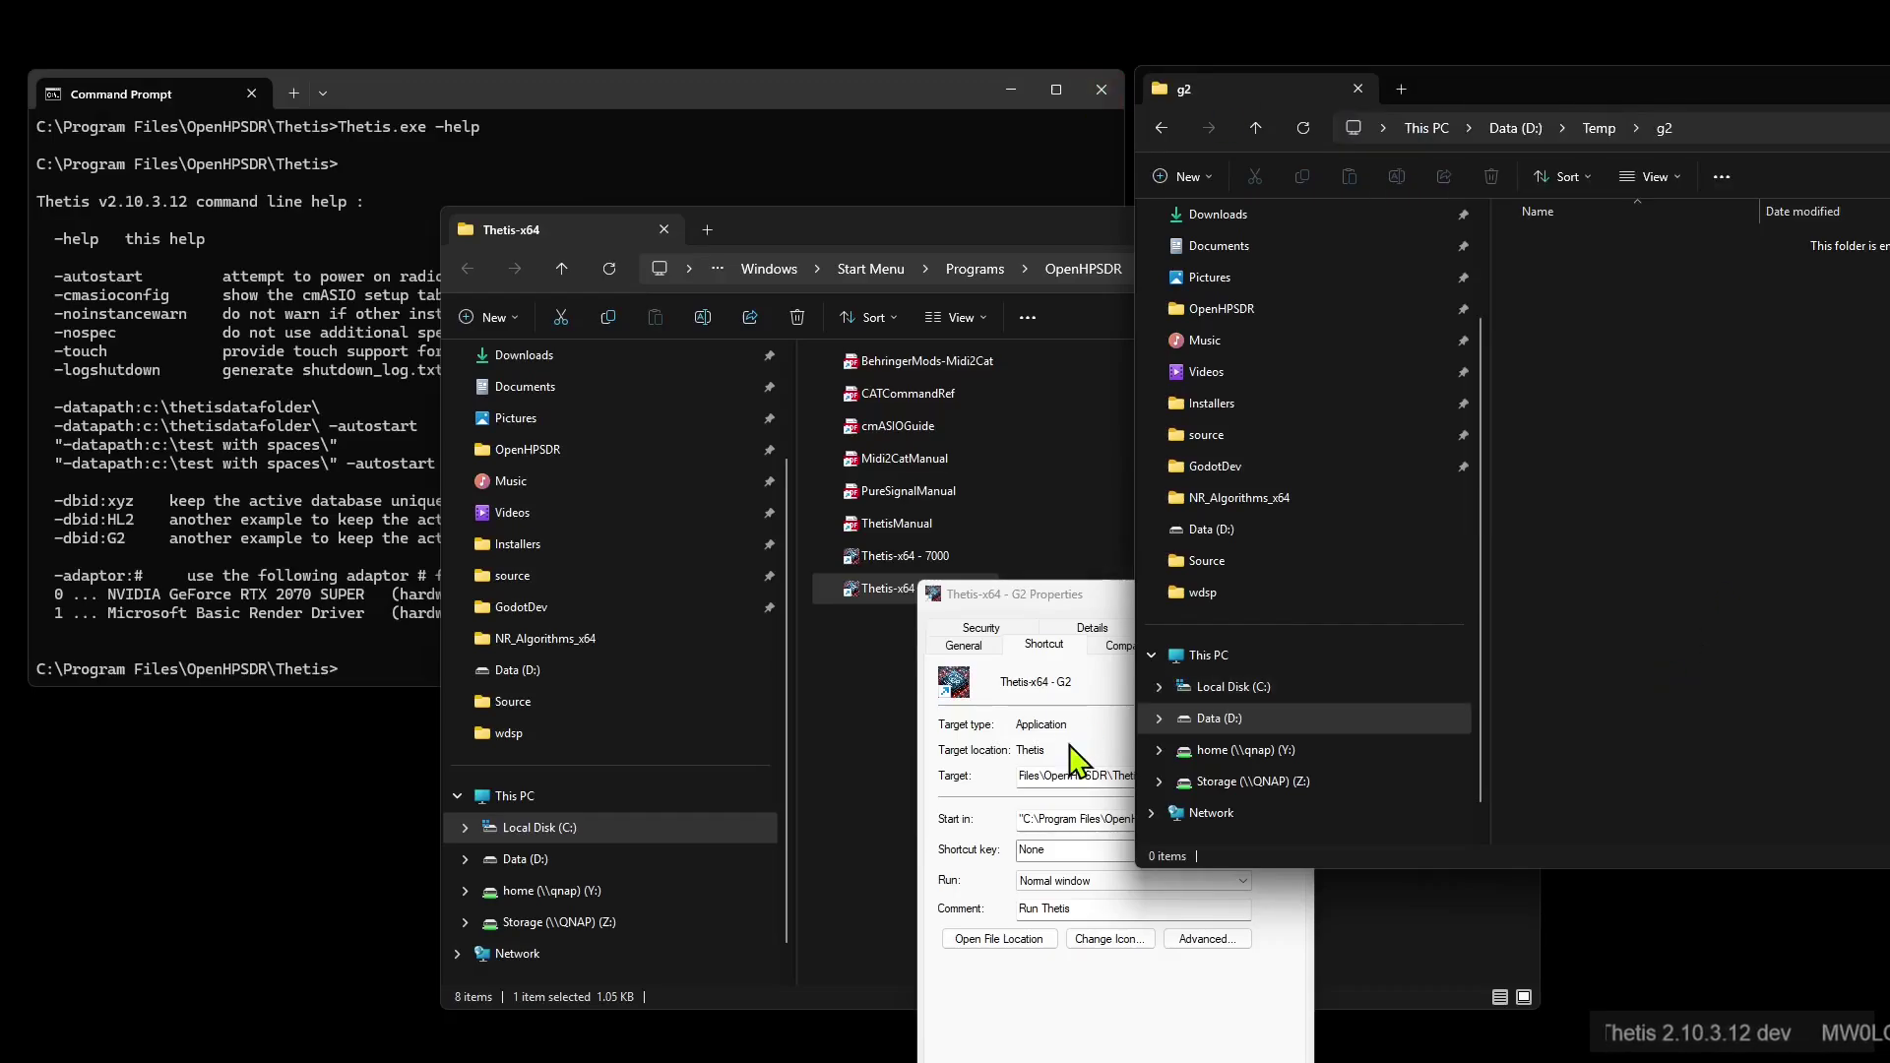
Complete the G2 shortcut's datapath option with D:\Temp\g2 and save the properties with administrator permission
left_click(1076, 778)
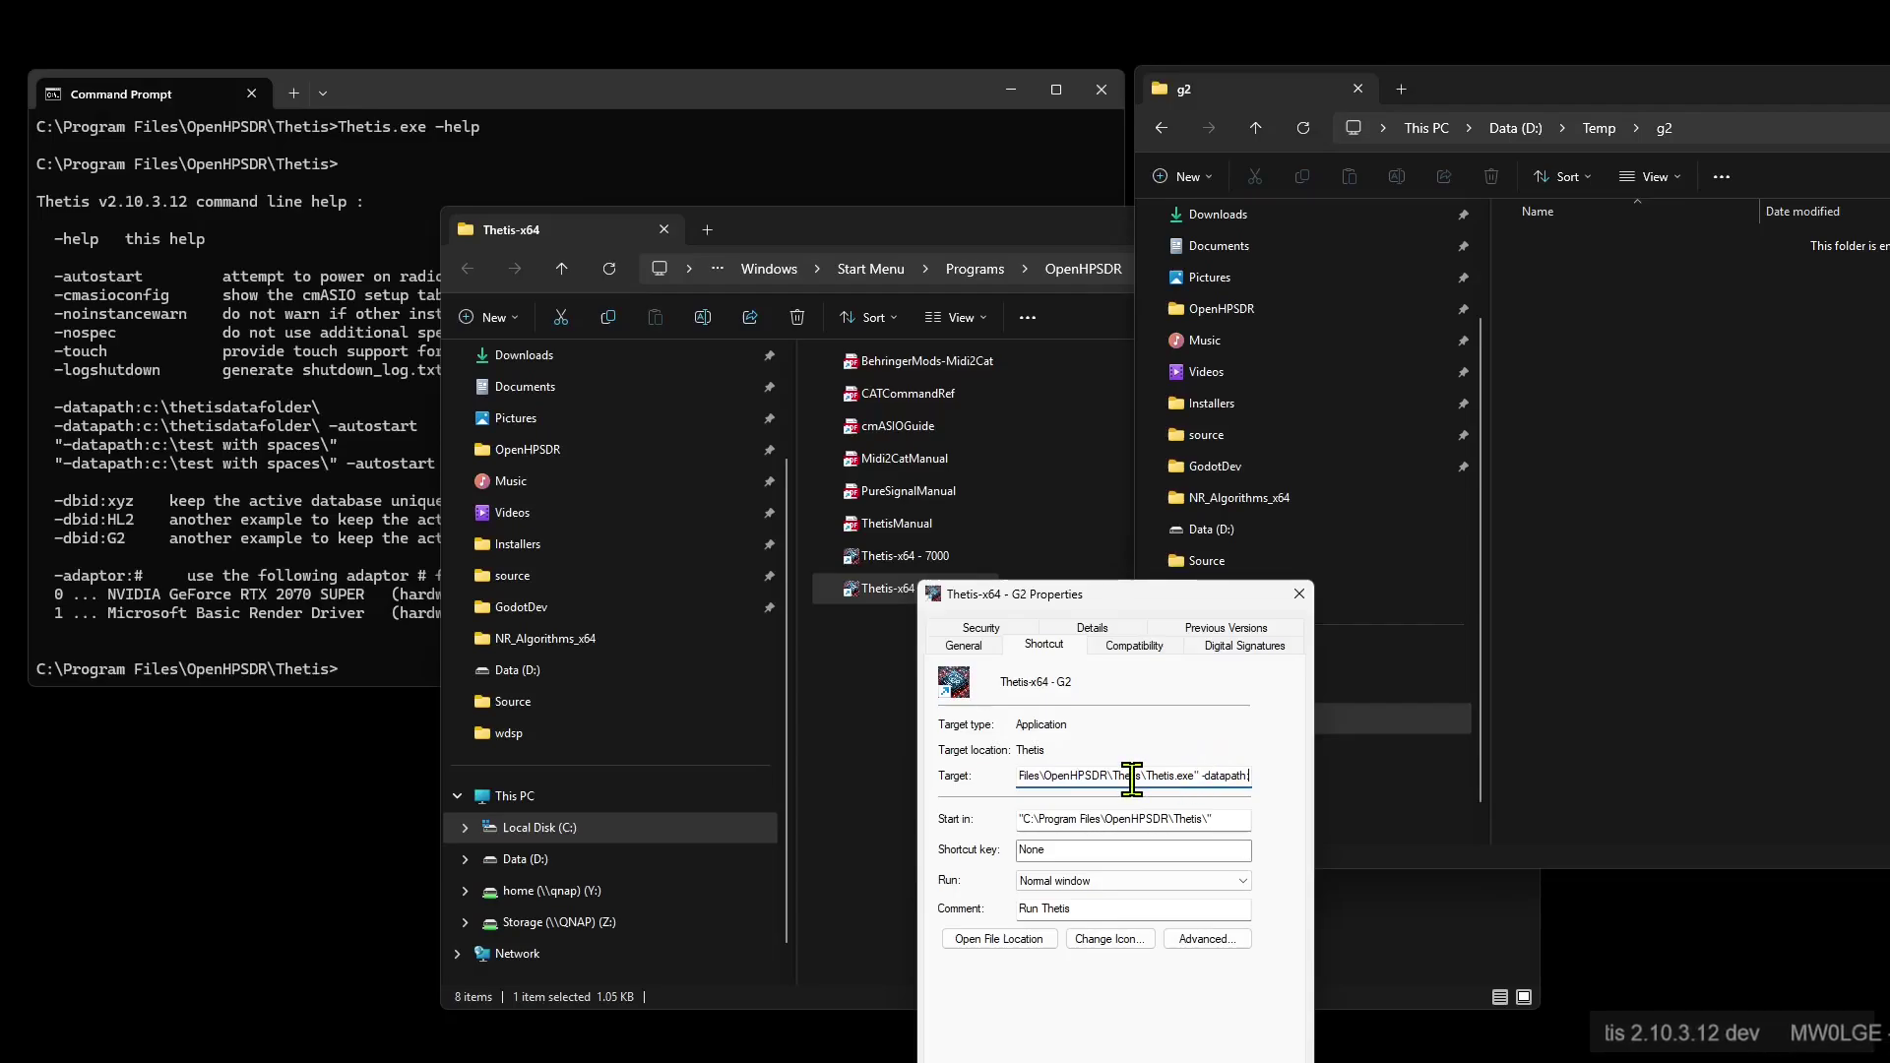
key("ctrl+v")
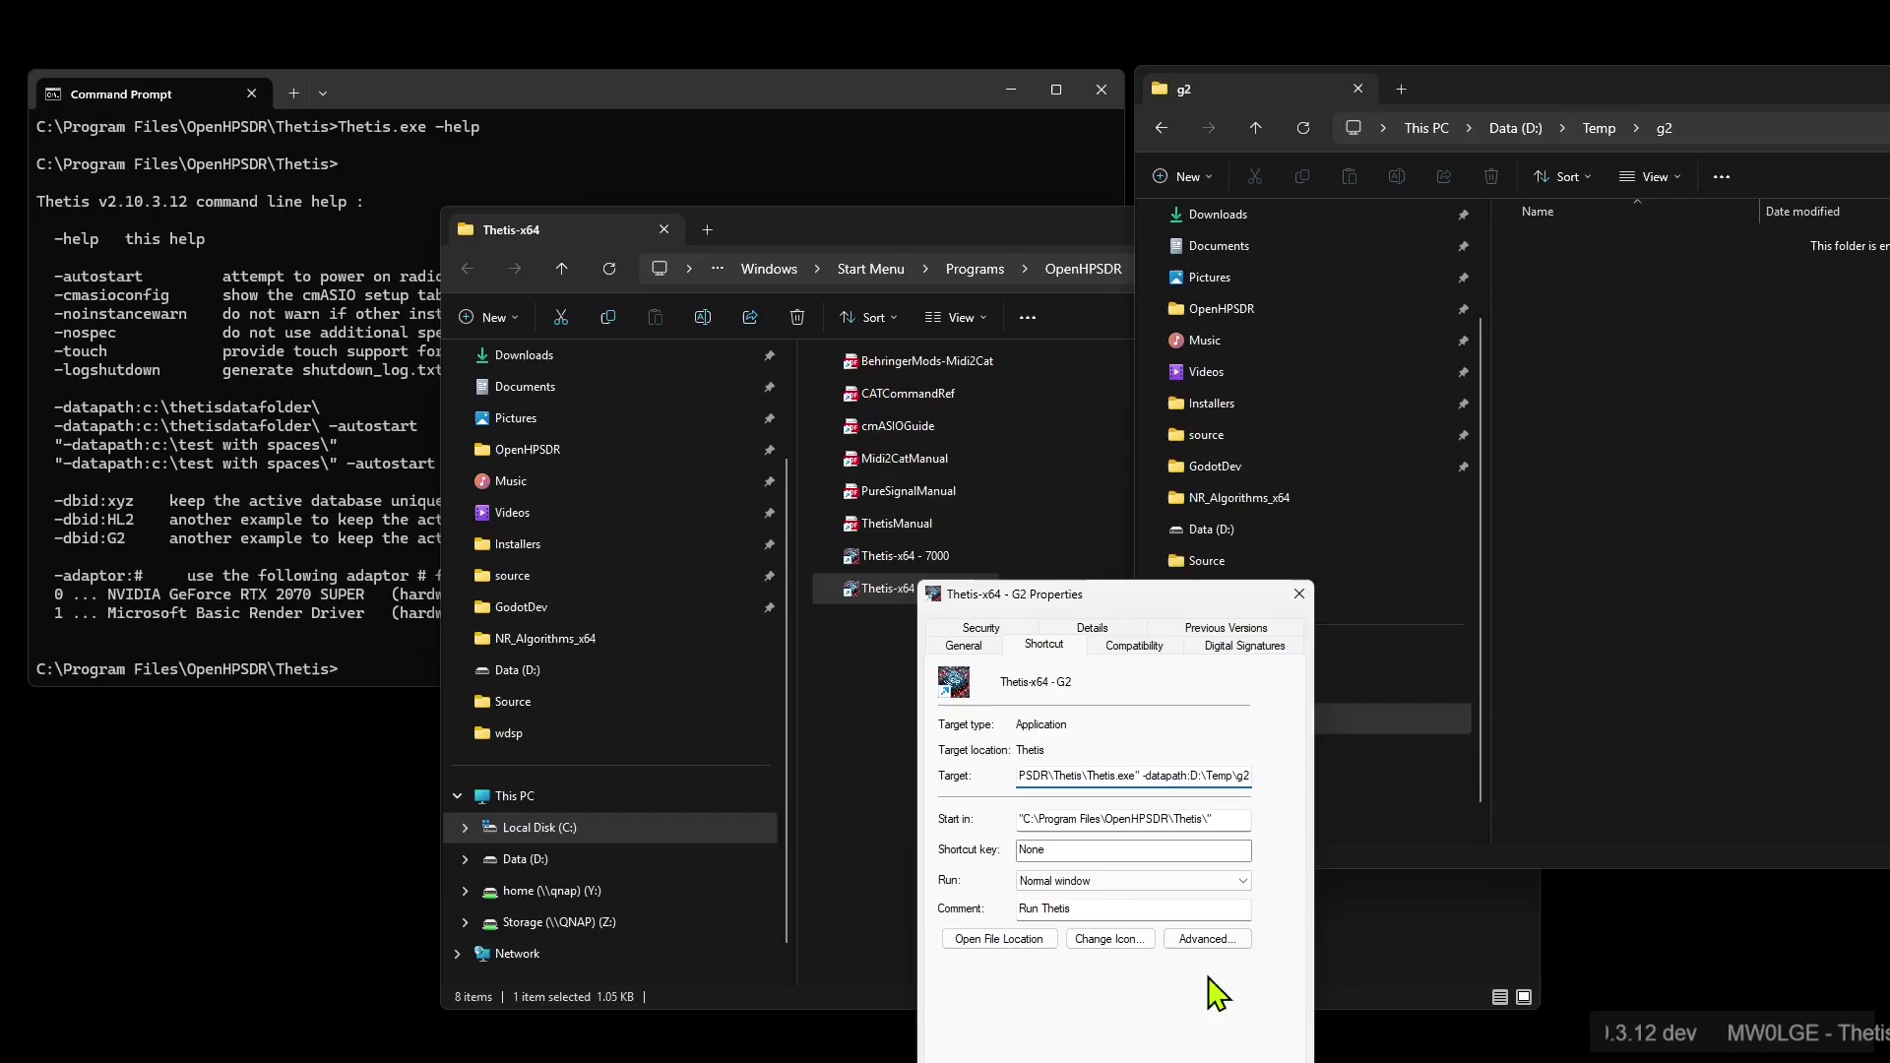
left_click(1114, 1058)
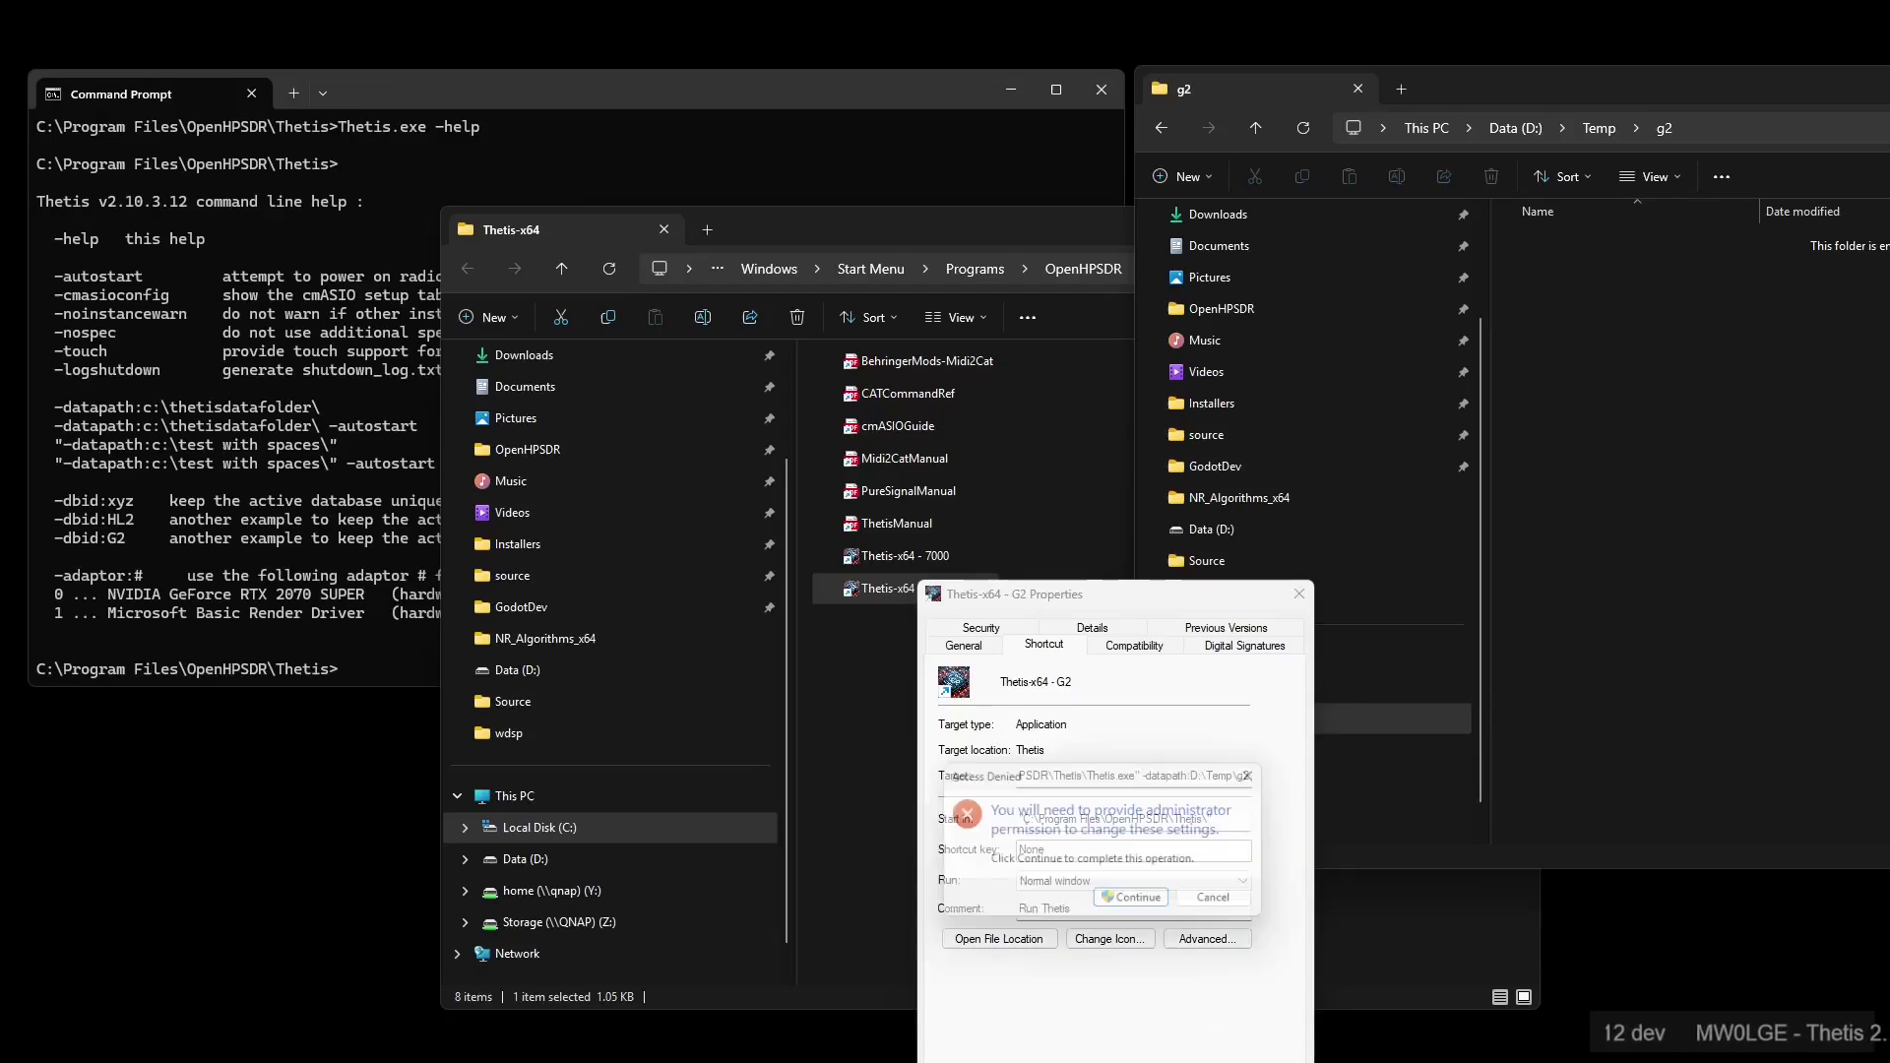
left_click(1142, 913)
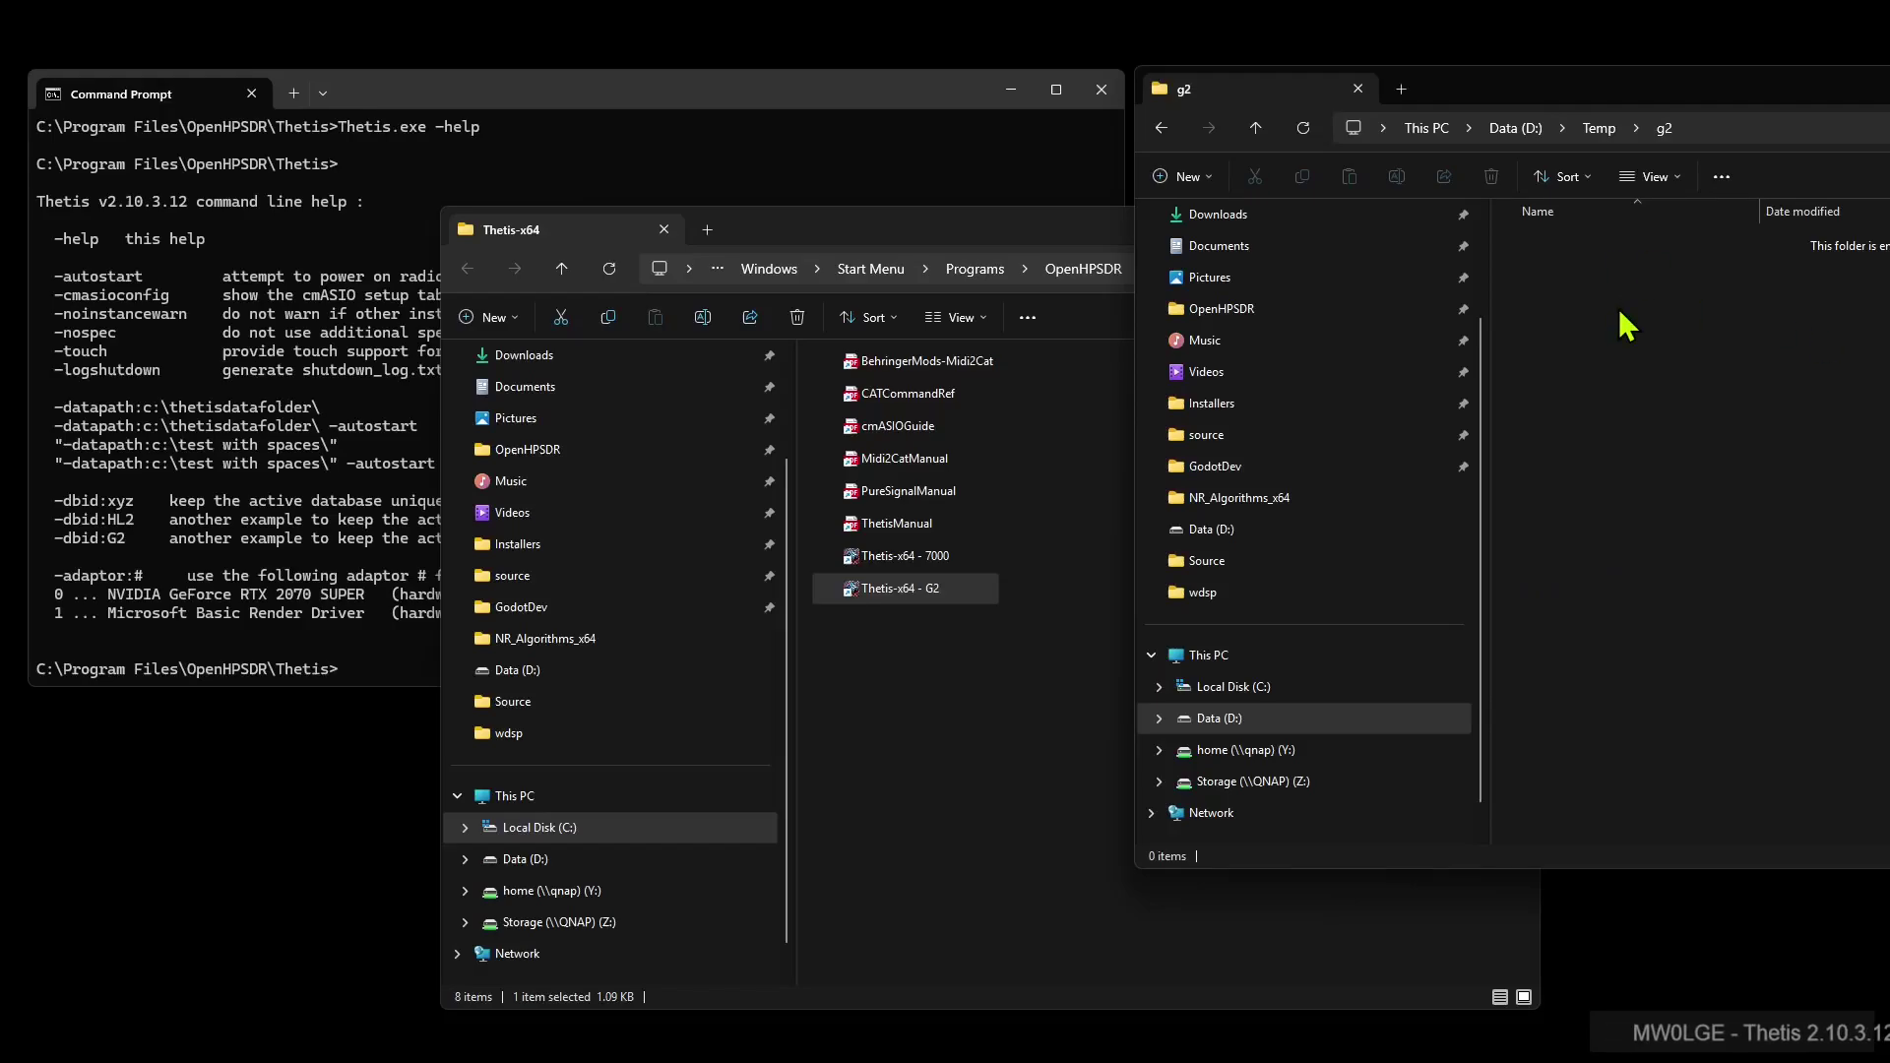
Launch Thetis from the "Thetis-x64 - G2" shortcut and accept building the fft wisdom file
left_click(935, 591)
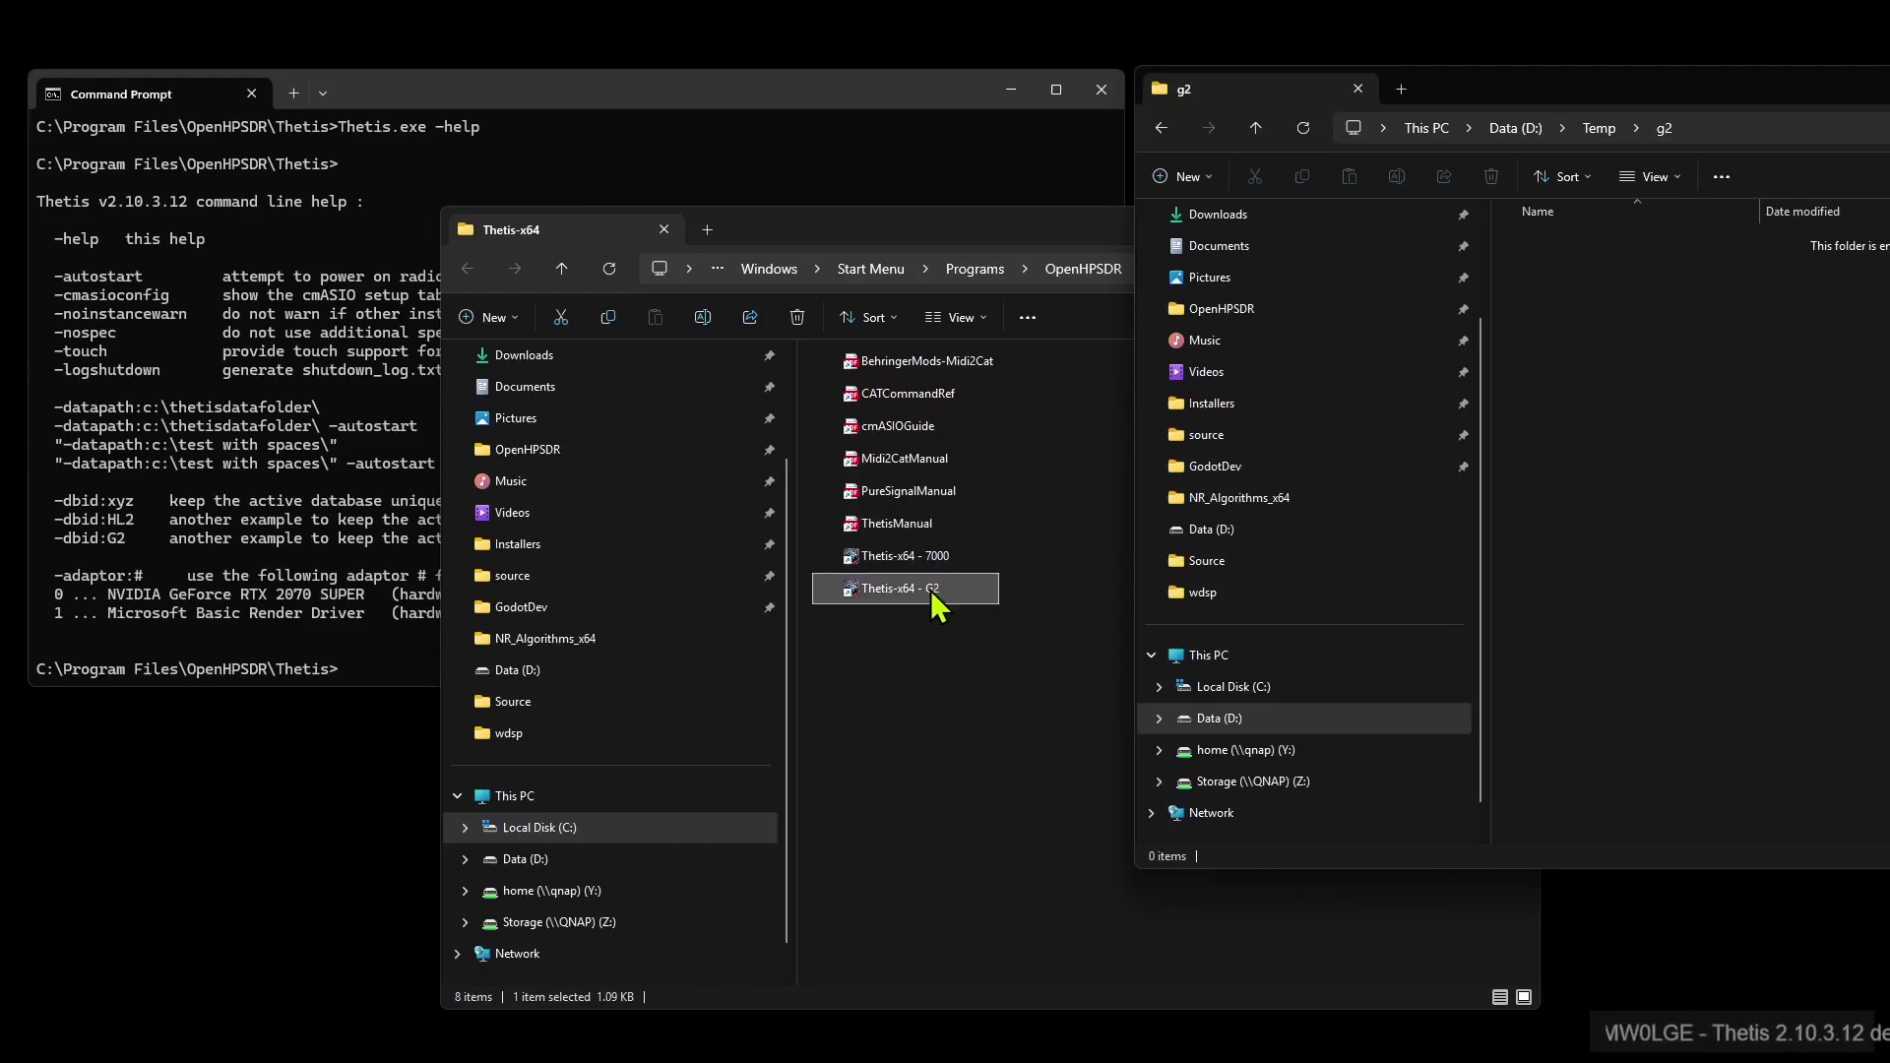
double_click(926, 589)
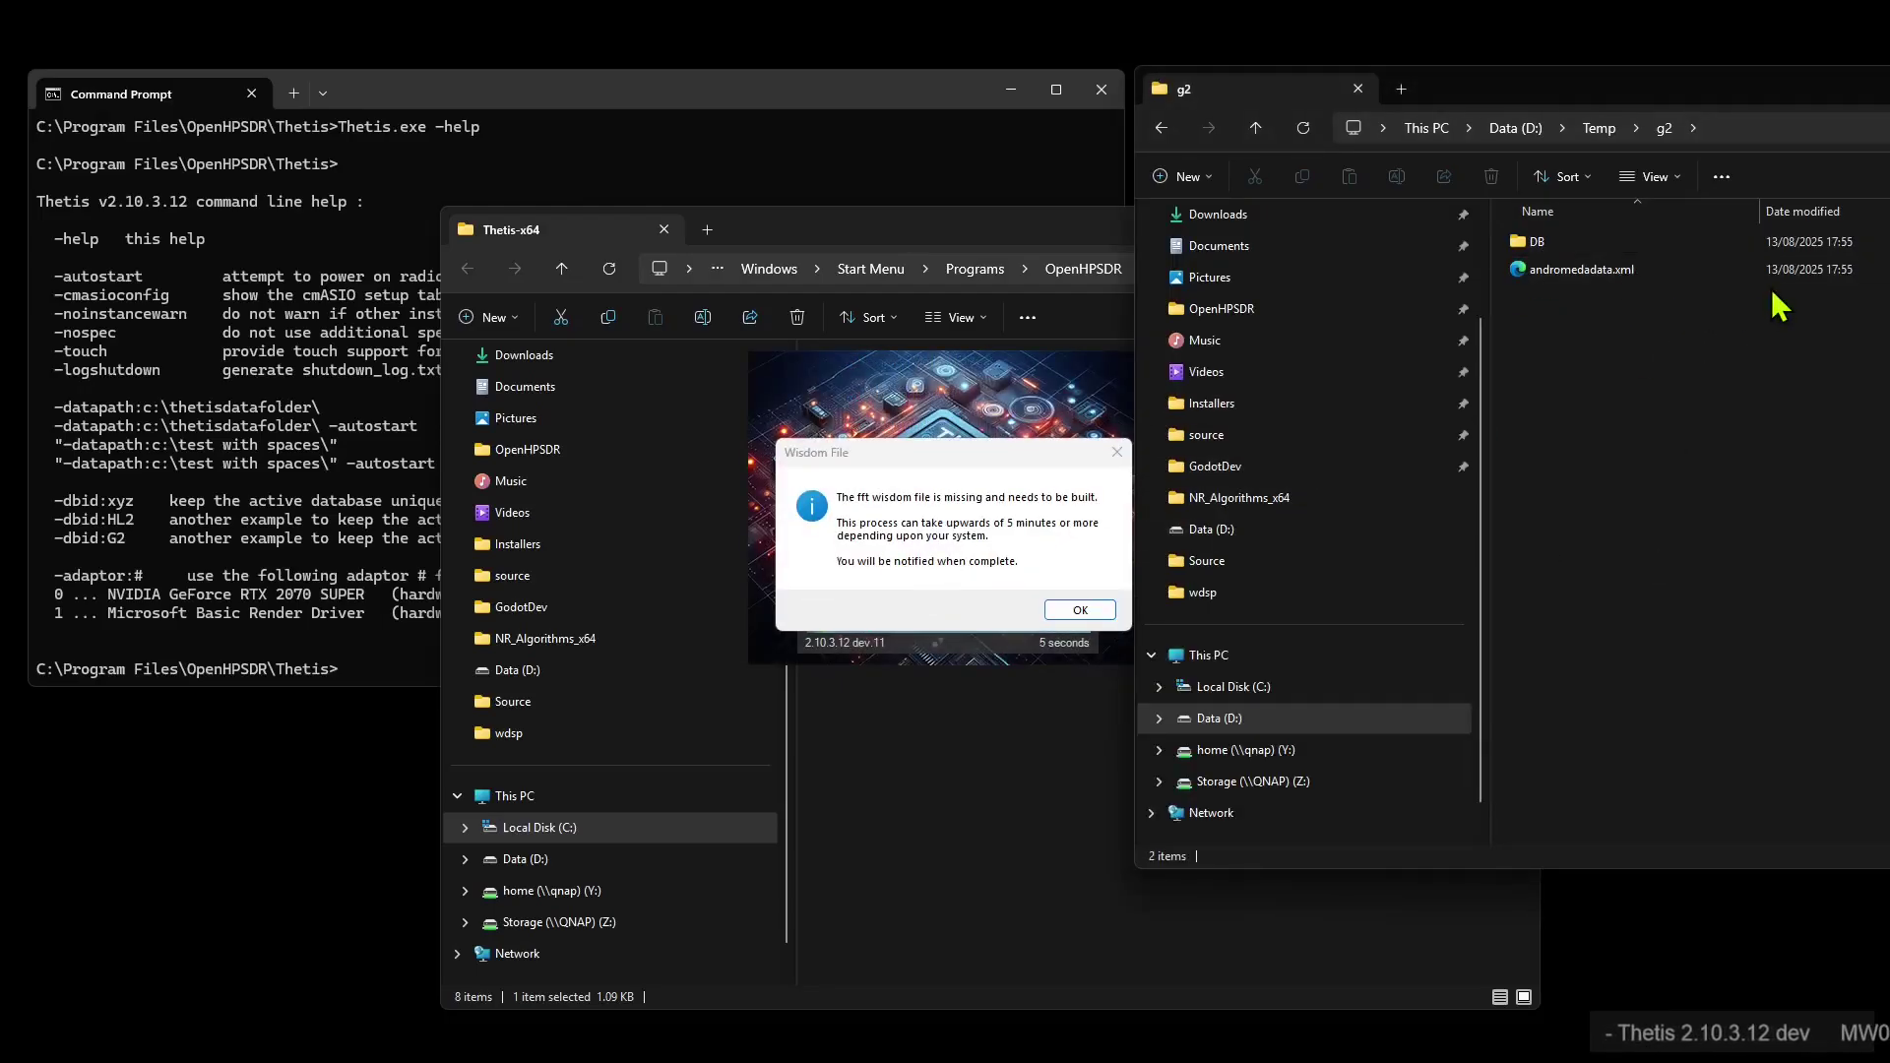
left_click(1080, 611)
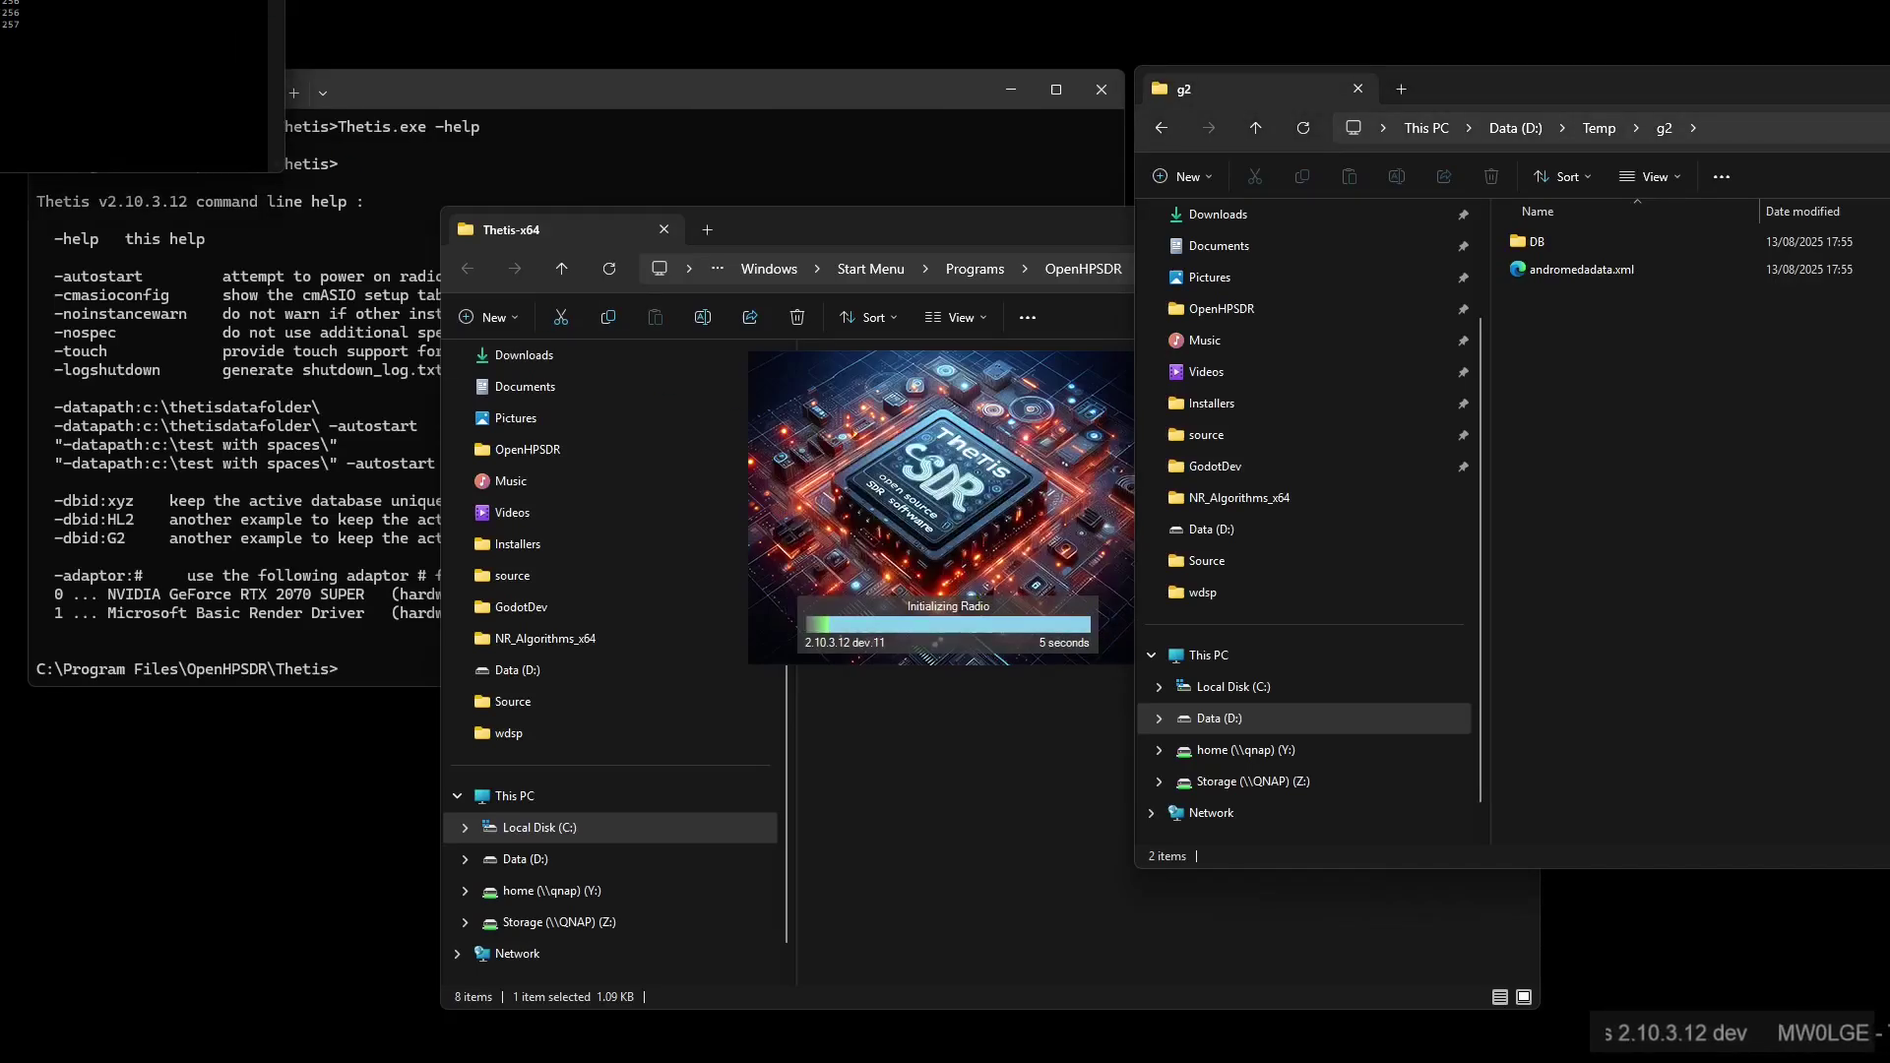
left_click(586, 139)
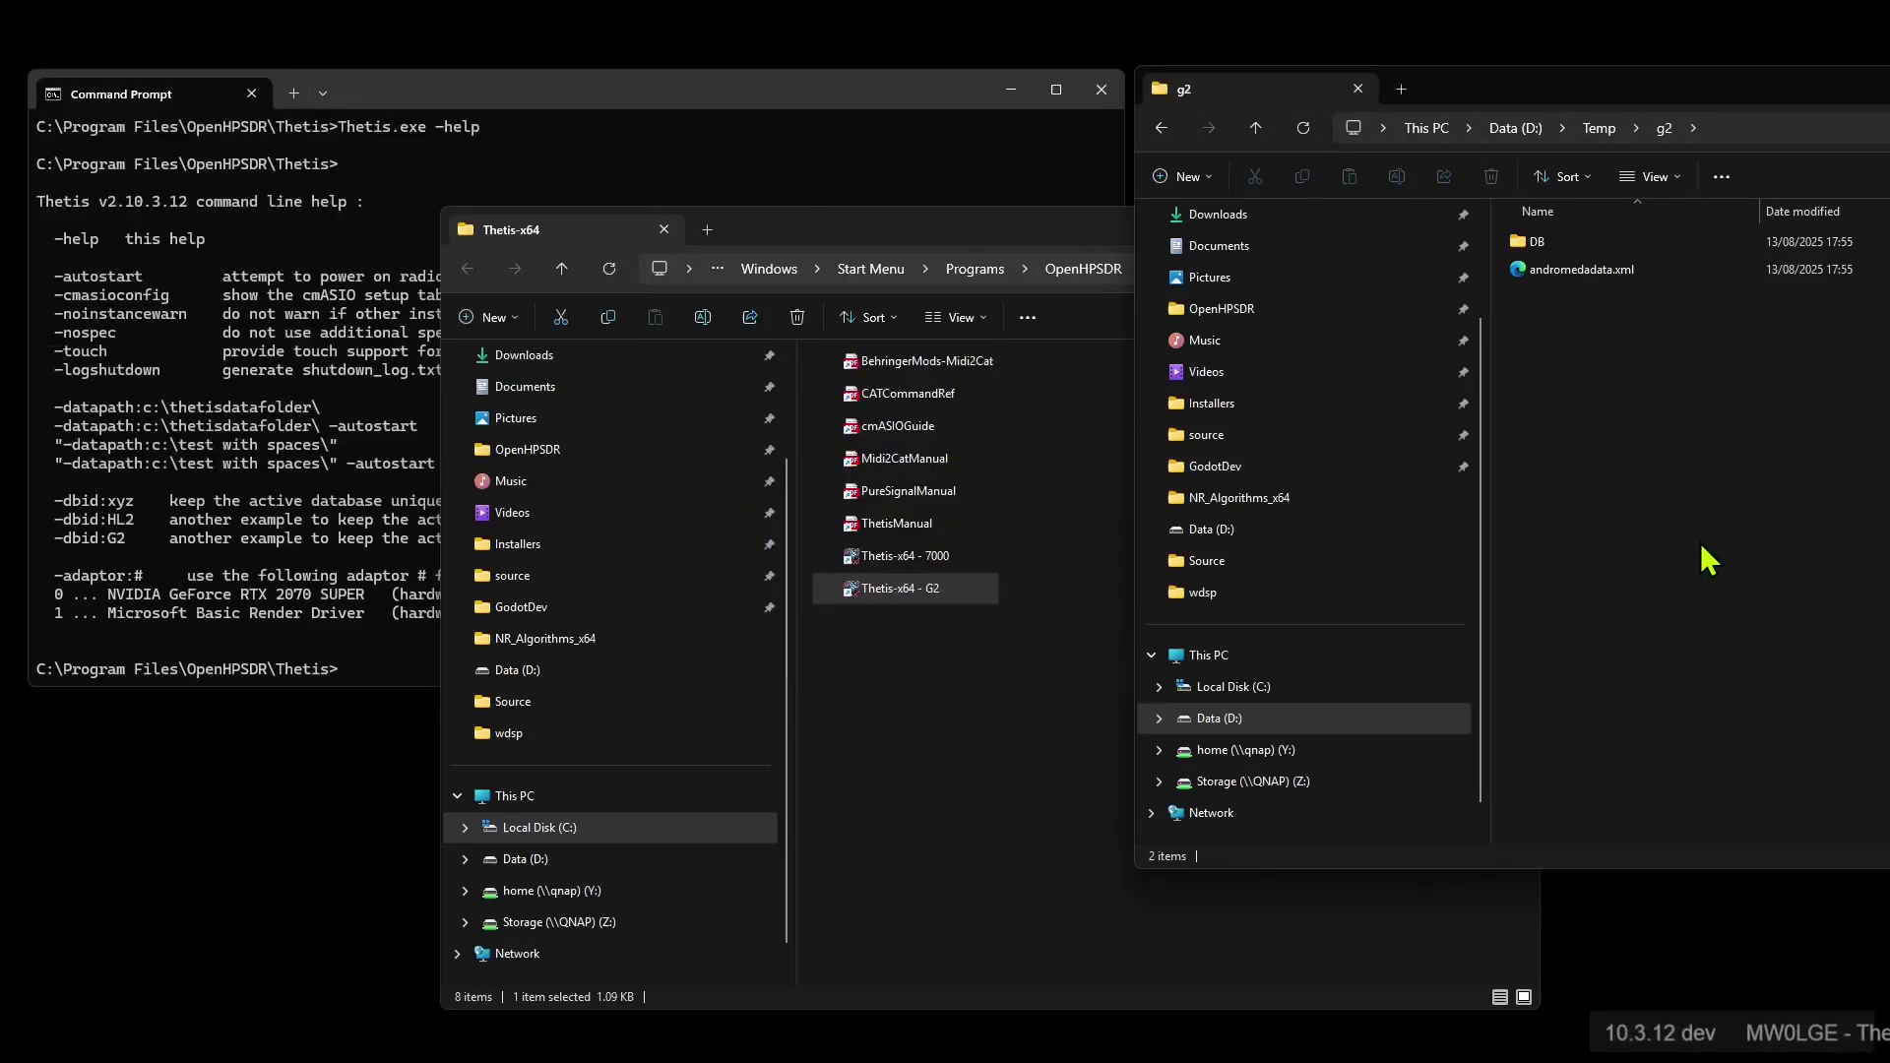
Copy the wdspWisdom00 file from the OpenHPSDR Thetis-x64 data folder into D:\Temp\g2
left_click(1253, 308)
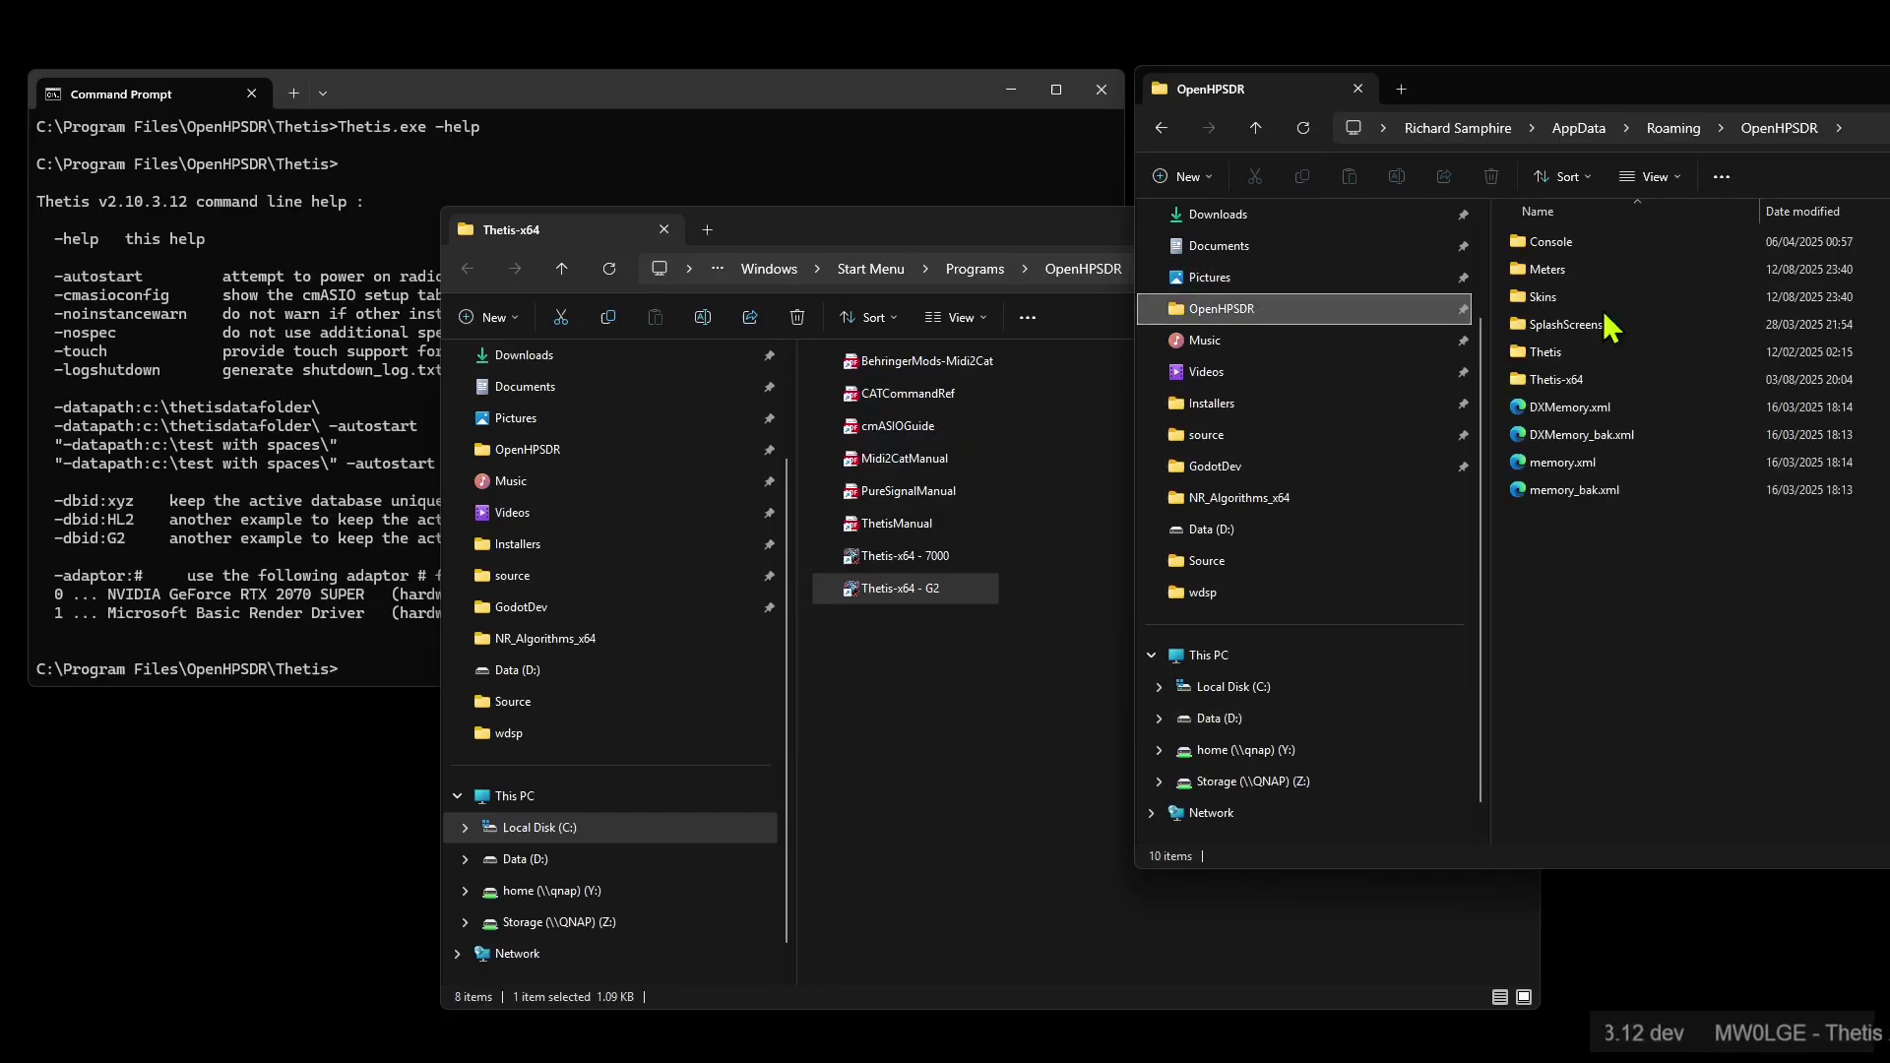
double_click(1573, 382)
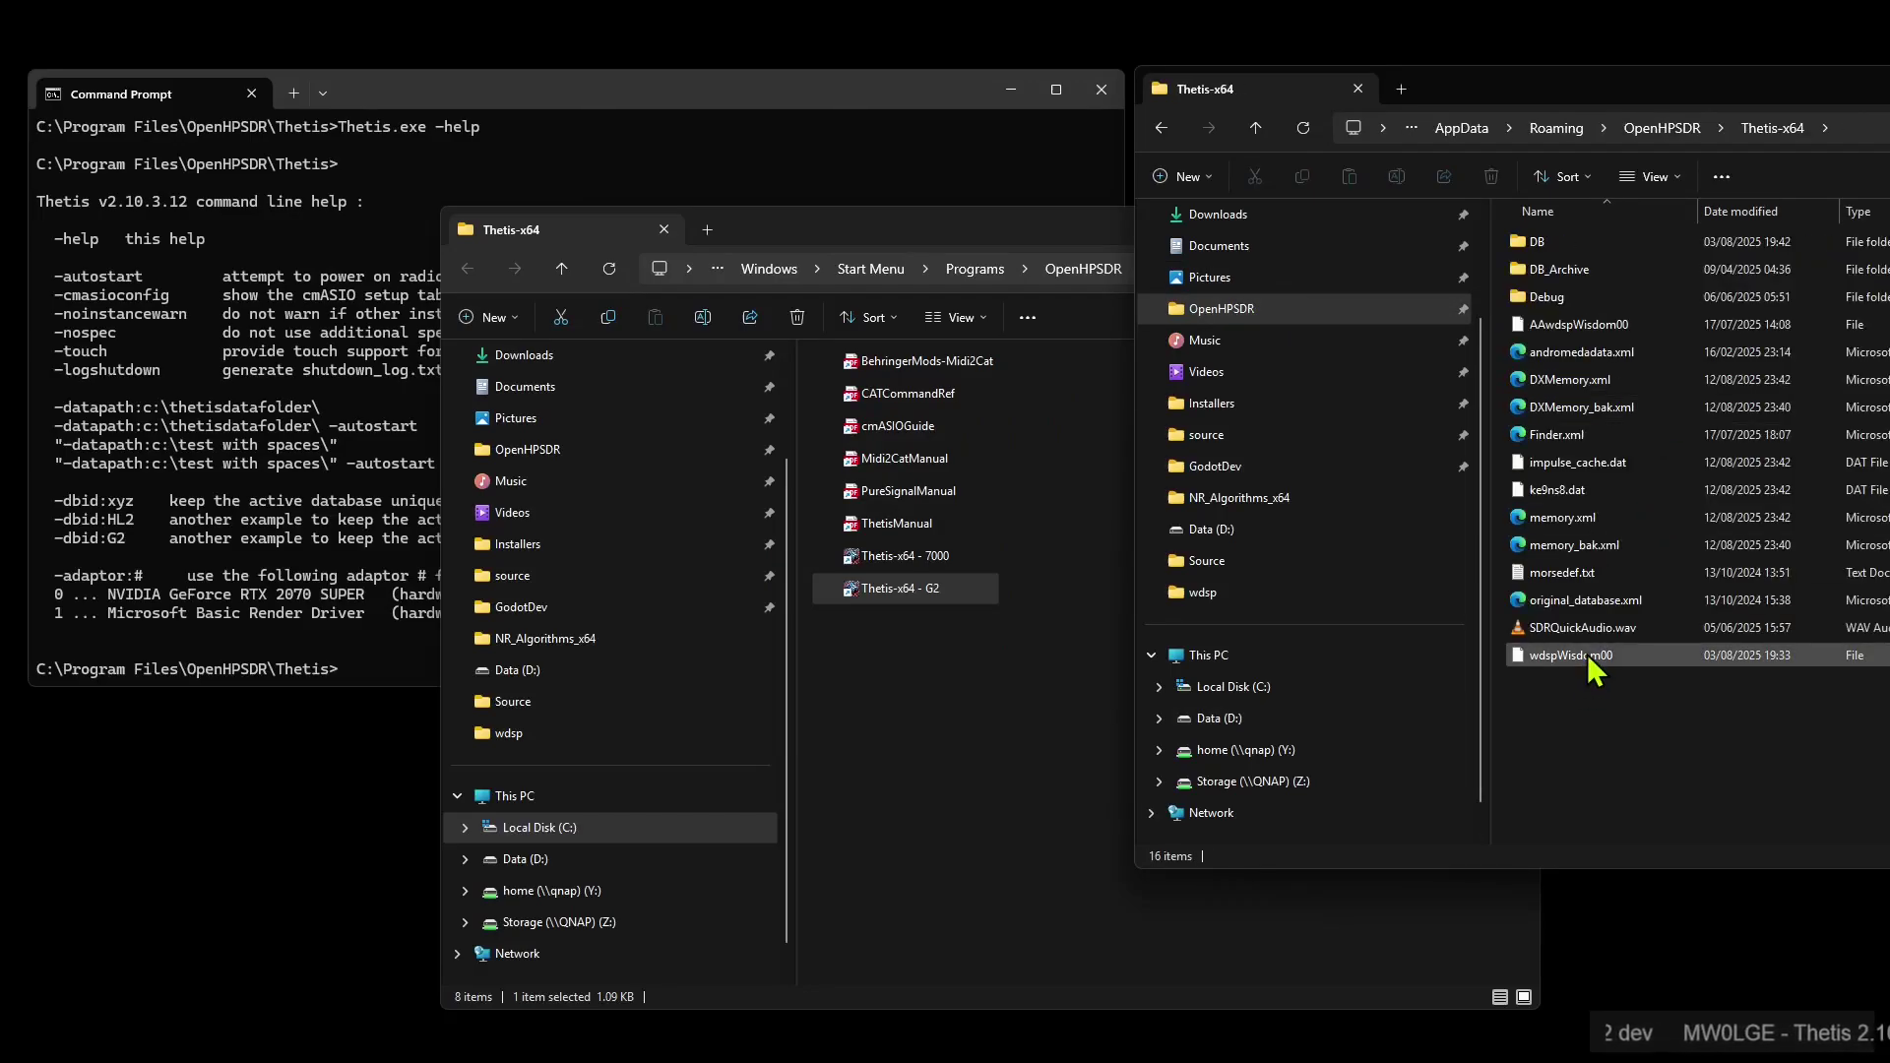
left_click(1571, 656)
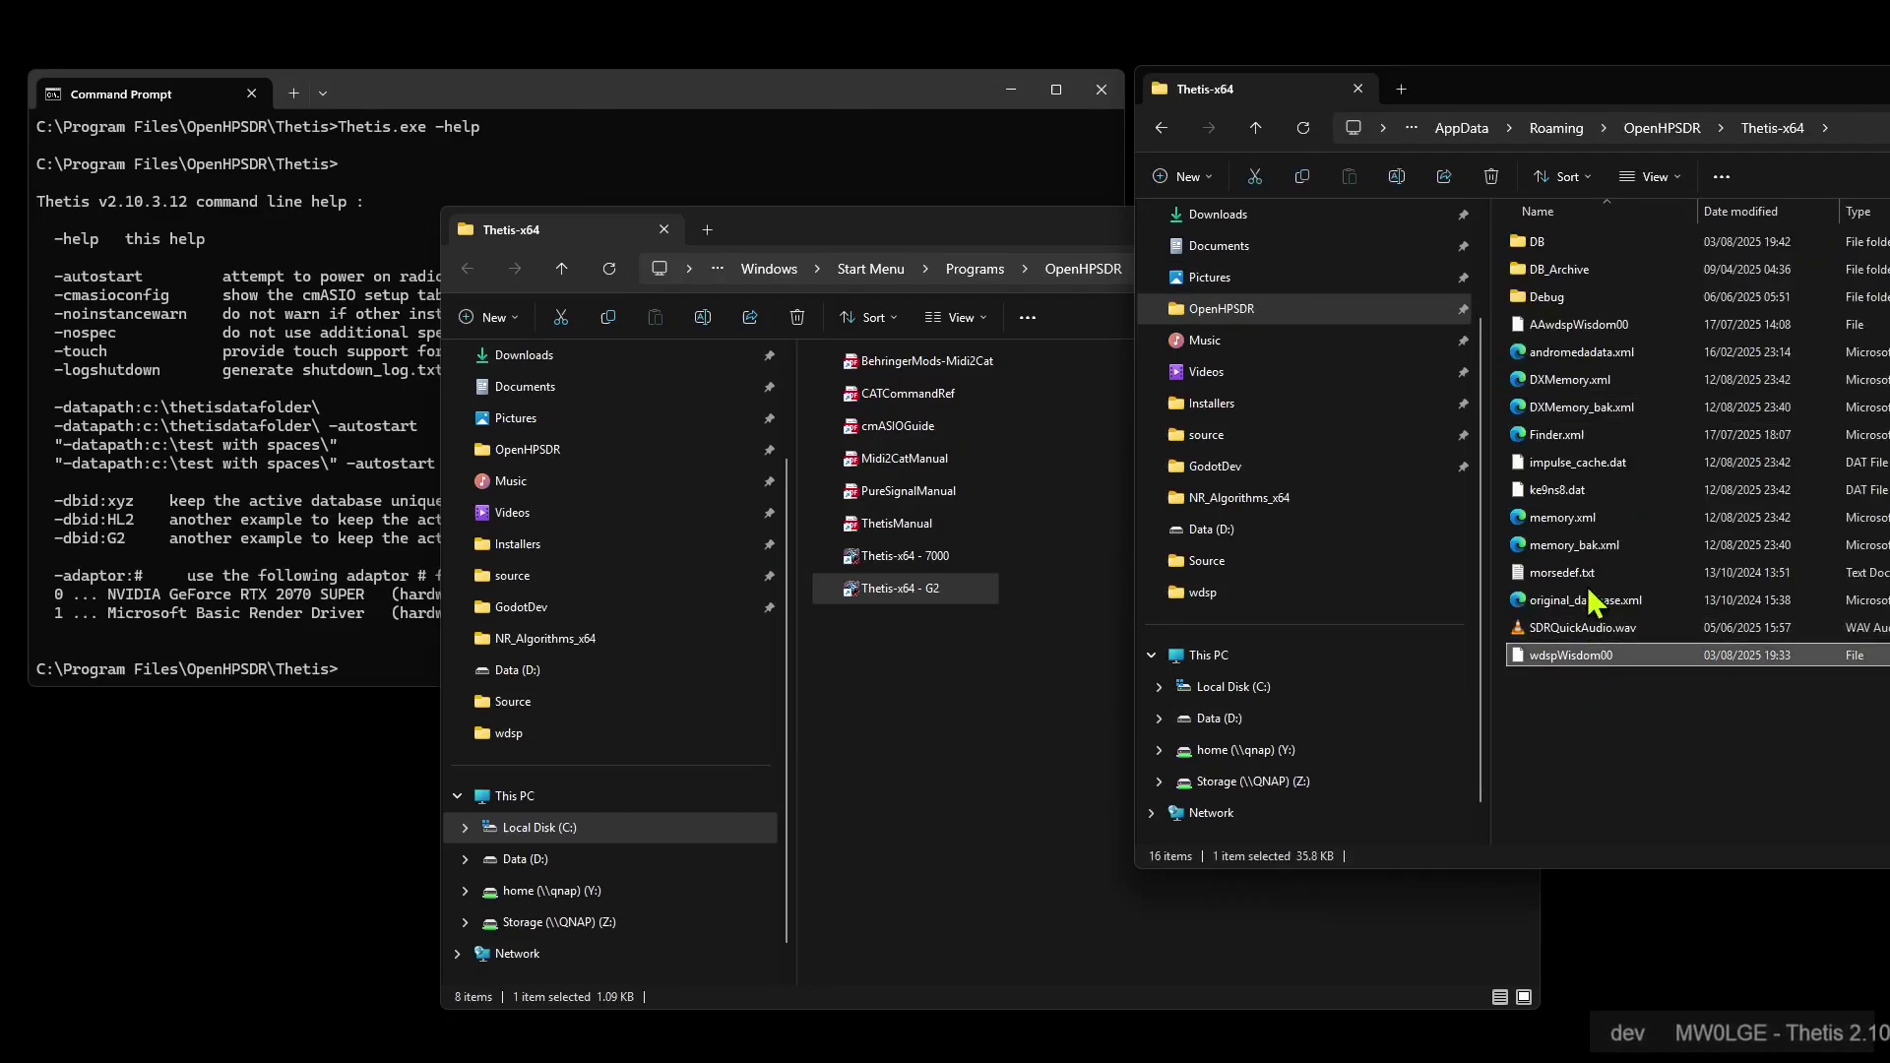
left_click(1264, 720)
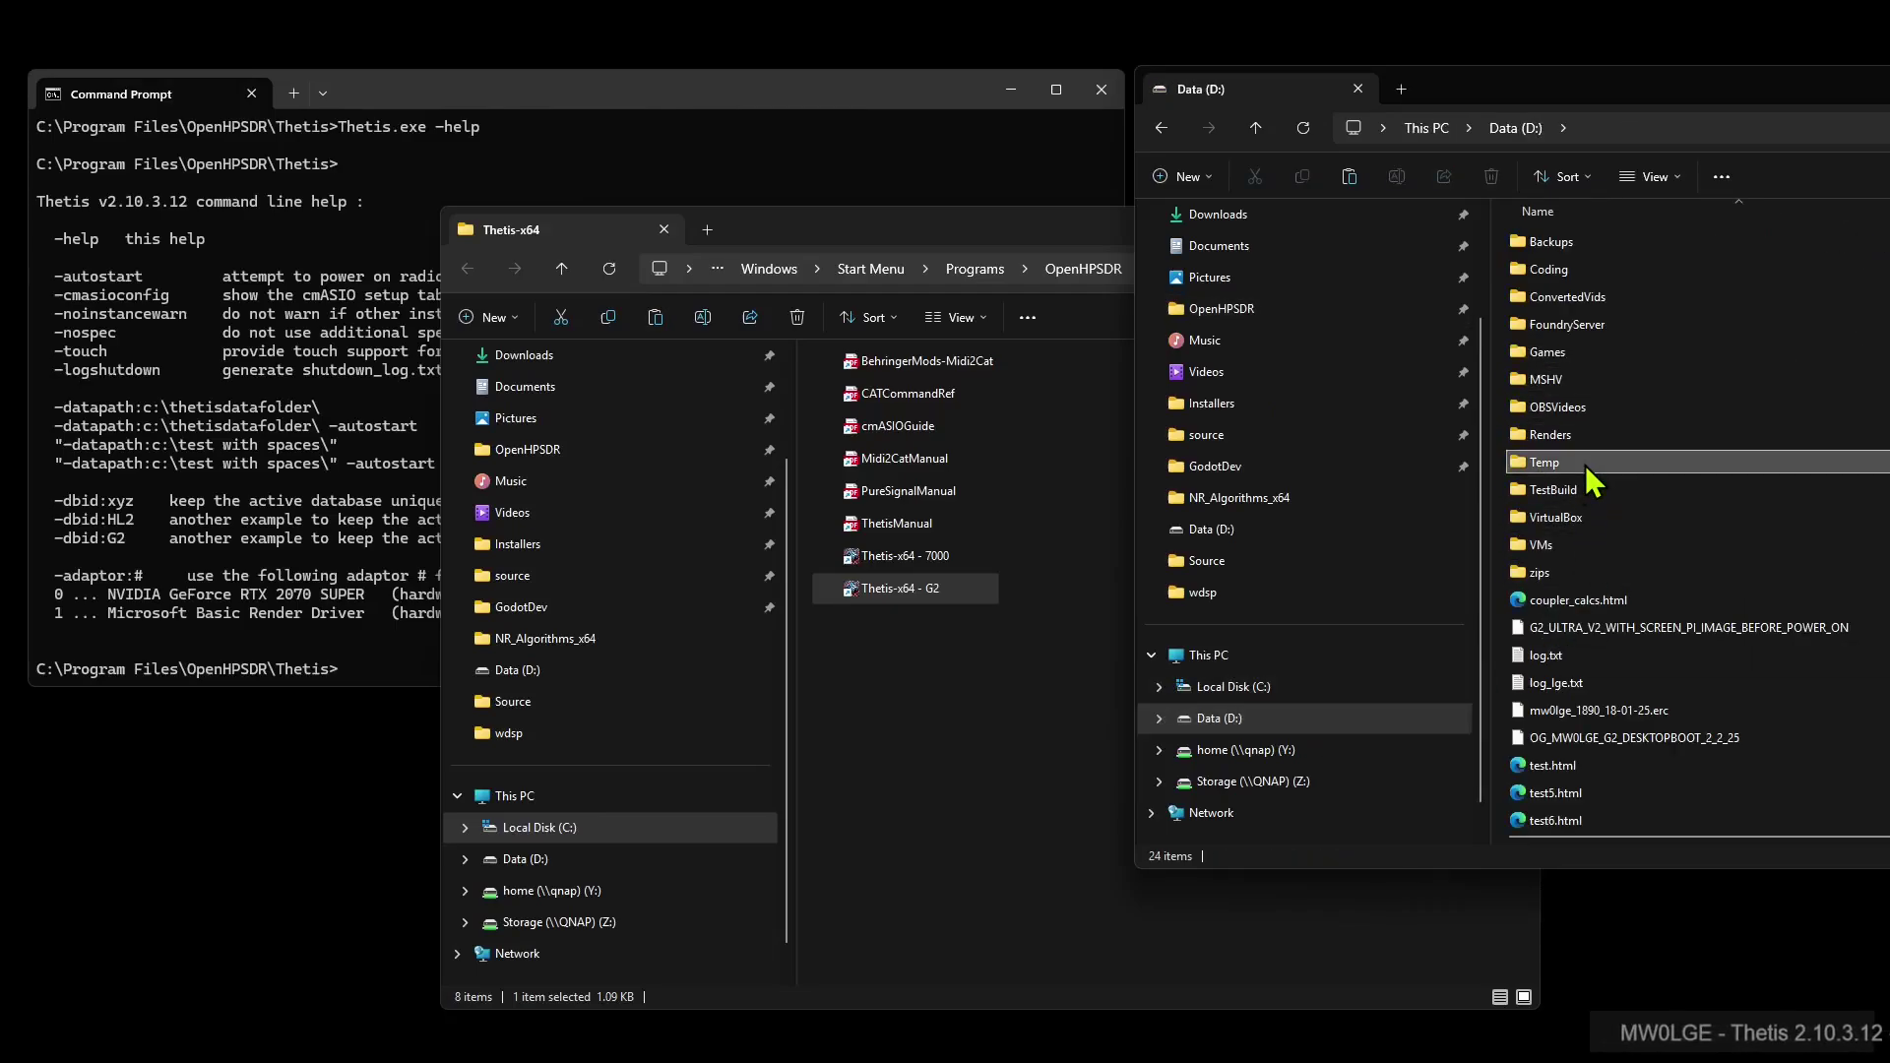
double_click(1584, 463)
left_click(1543, 277)
double_click(1543, 277)
key("ctrl+v")
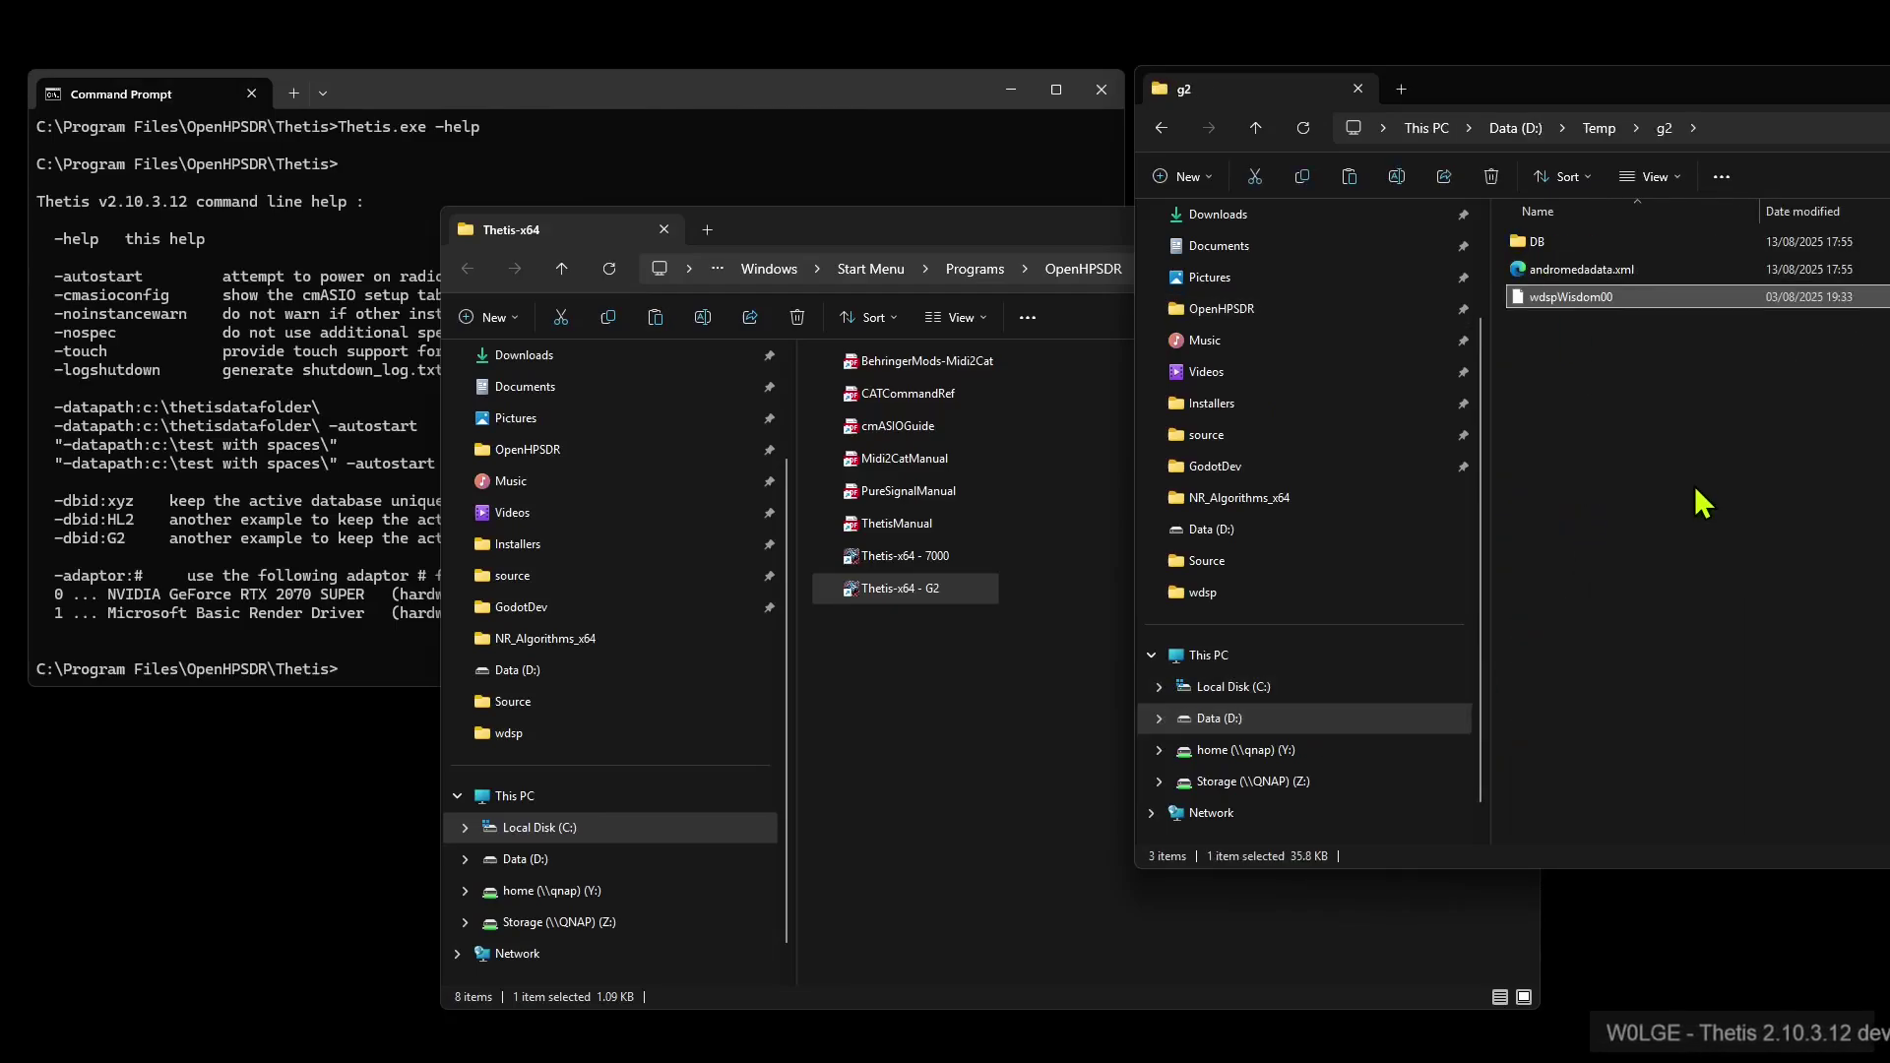
Launch Thetis from the "Thetis-x64 - G2" shortcut and bring the g2 folder window forward
left_click(908, 701)
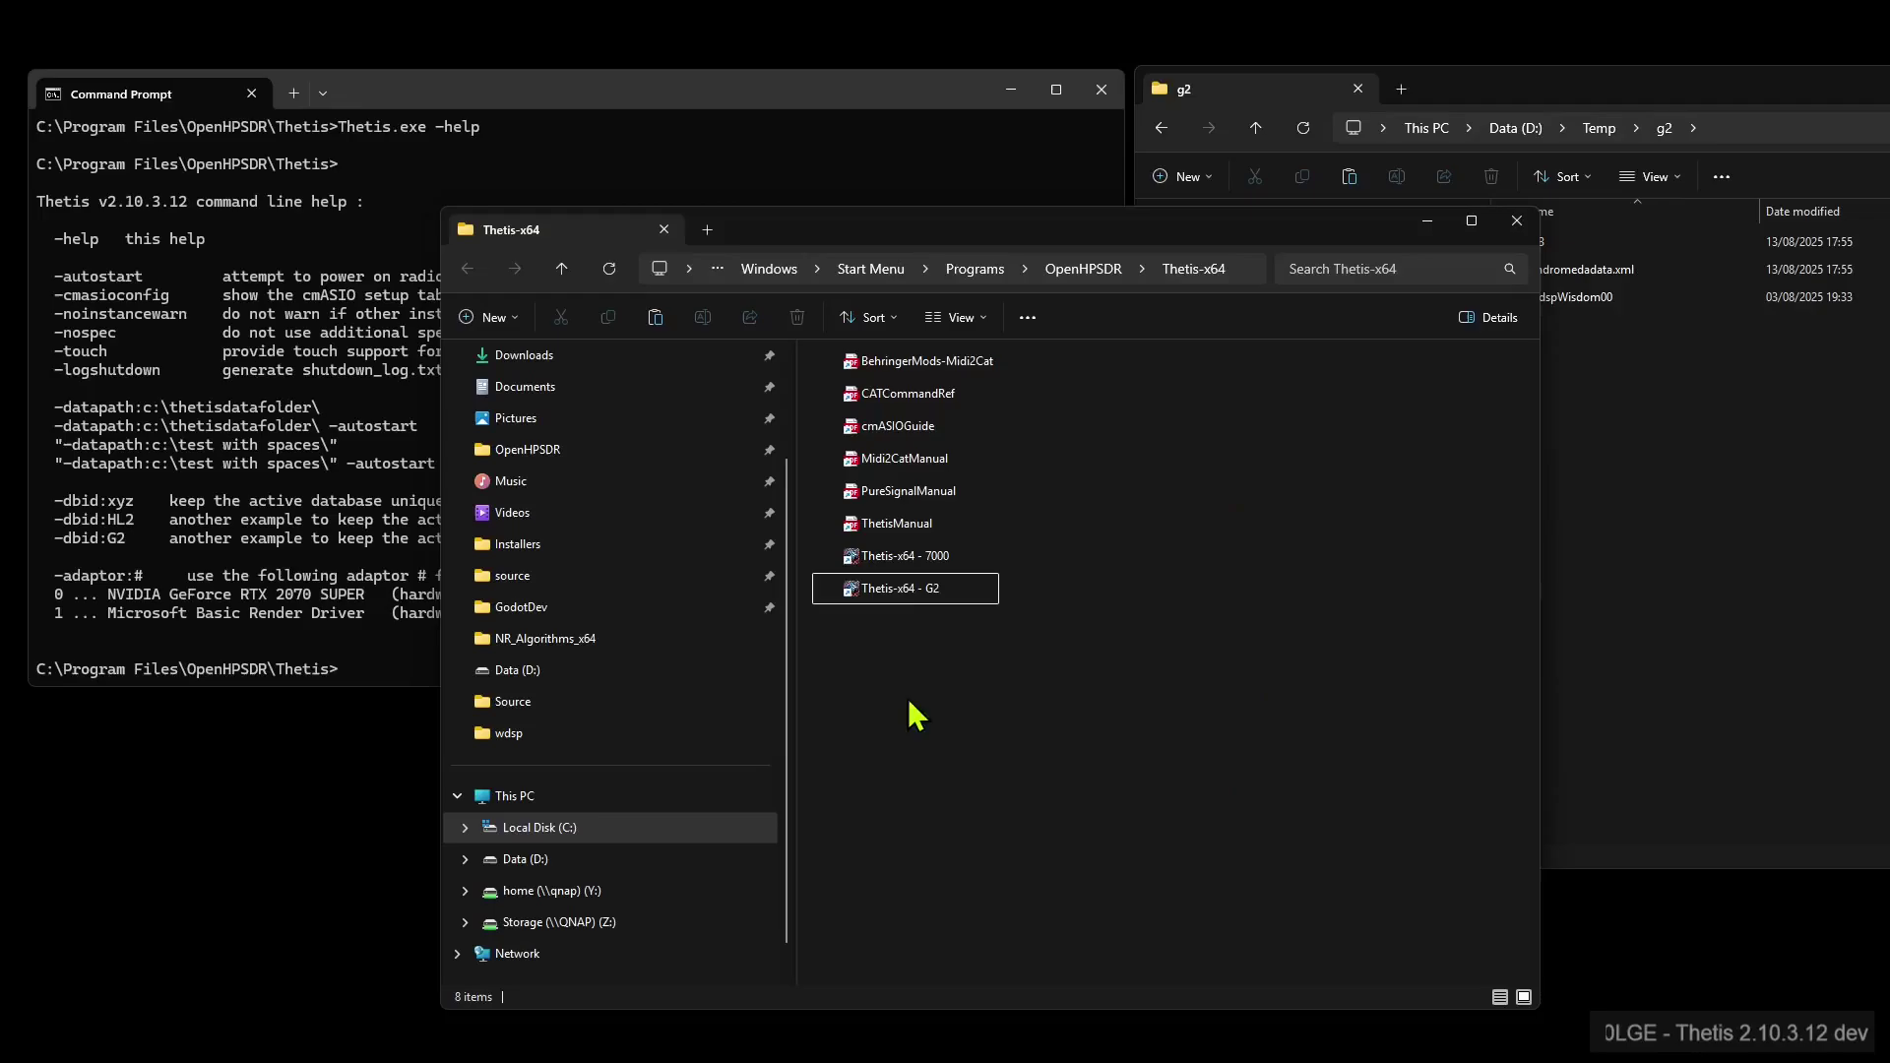
double_click(910, 591)
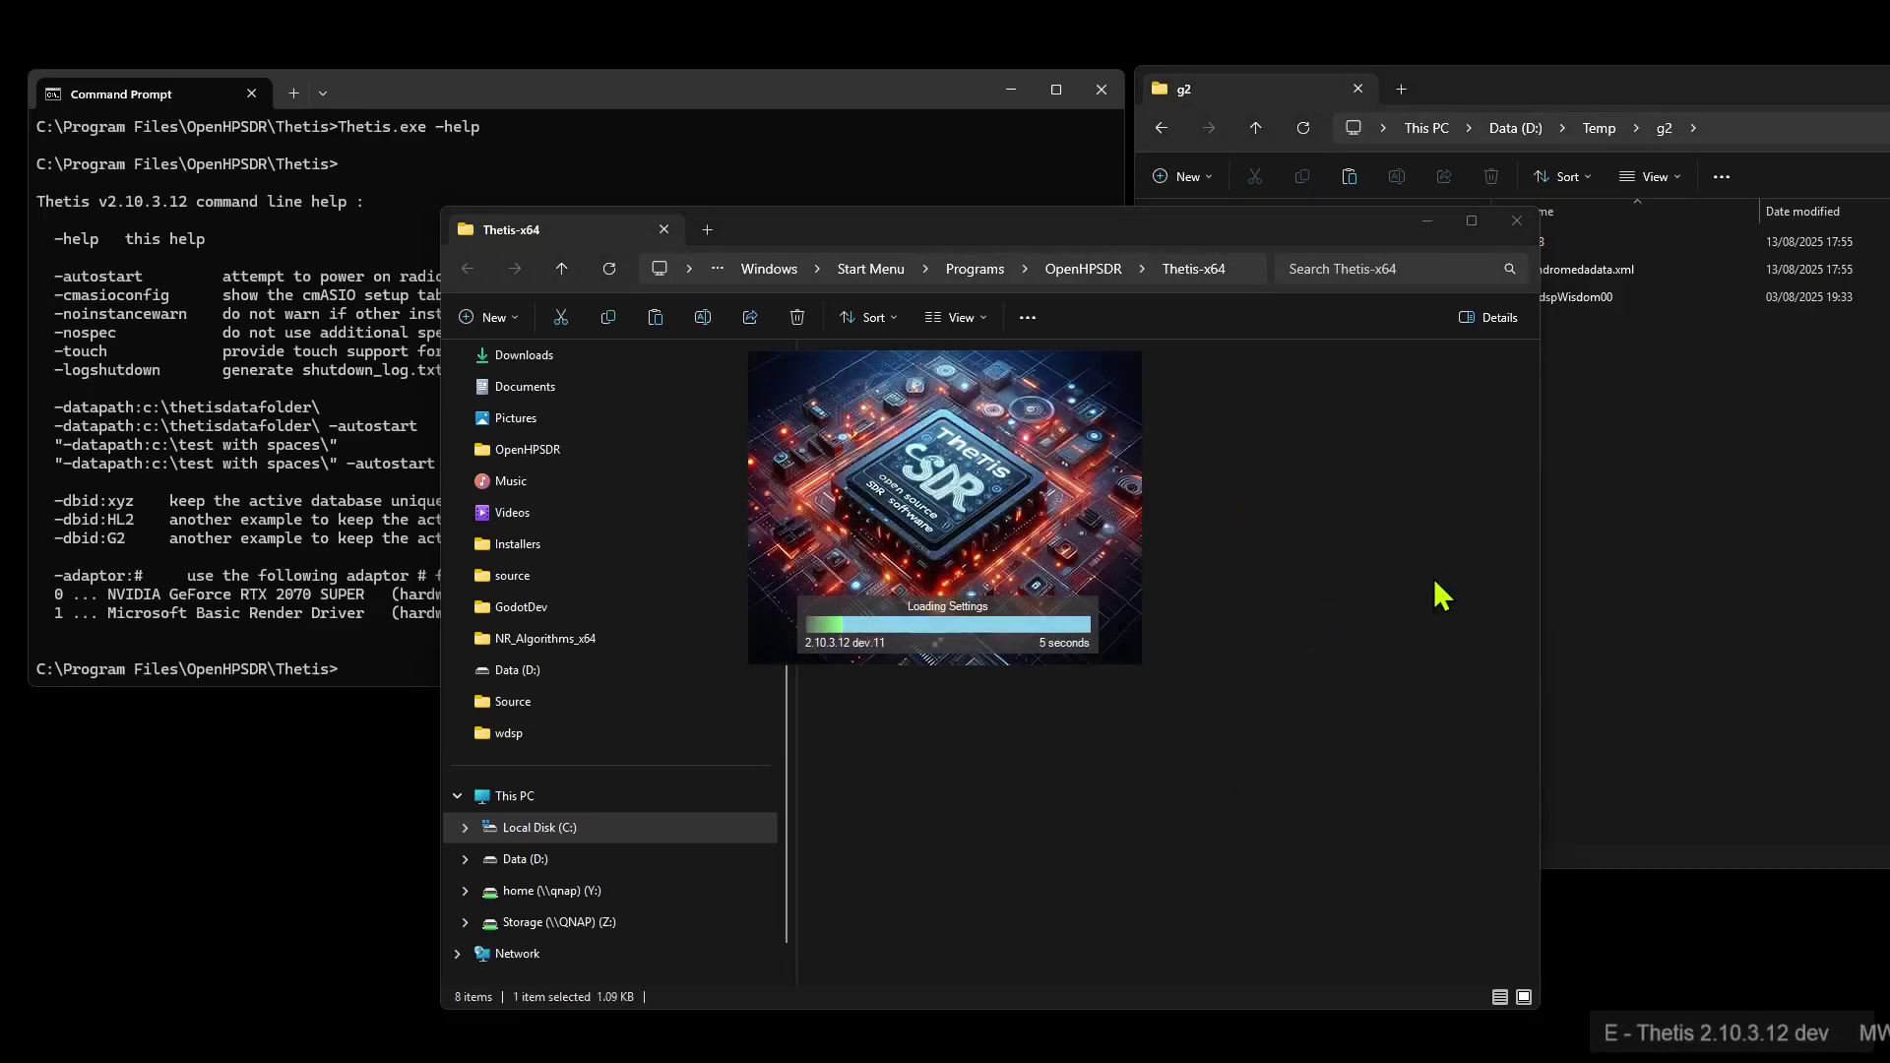
left_click(1735, 569)
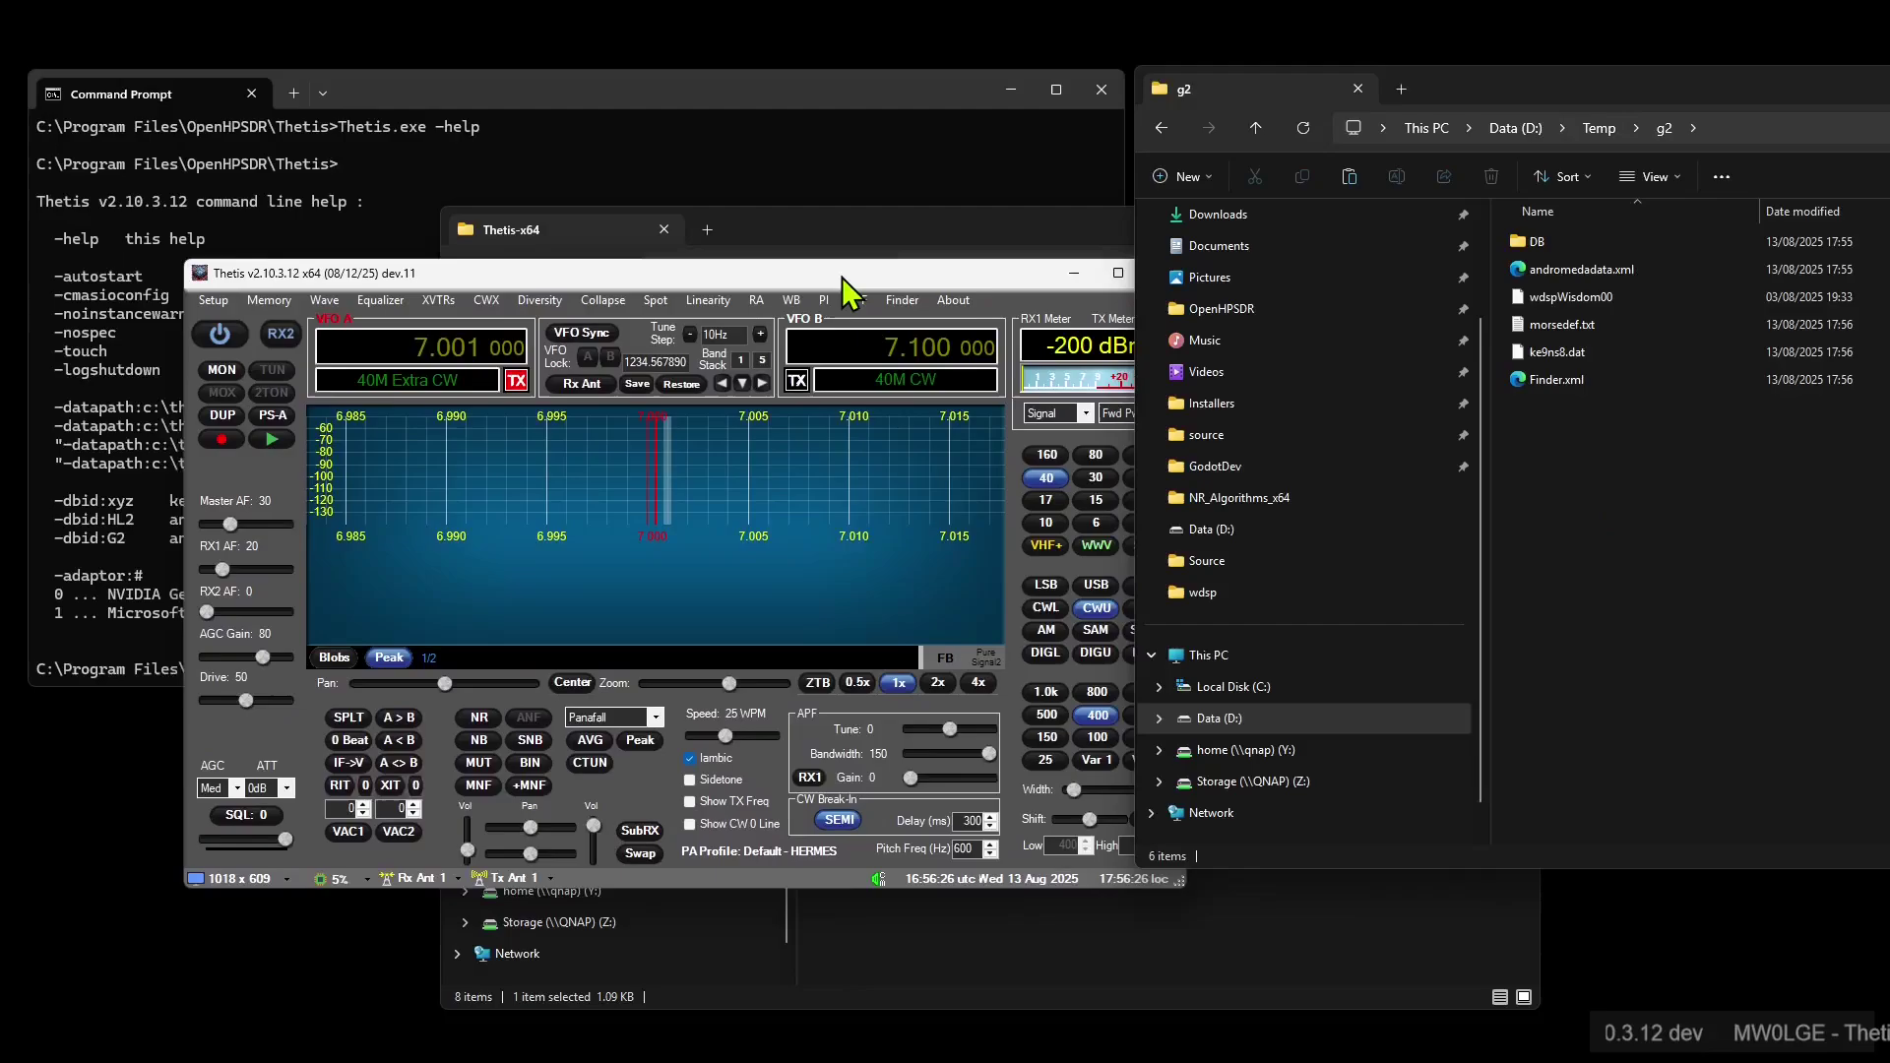
Set the custom title text to "g2" in the Thetis setup options, save it and close Thetis
left_click(199, 290)
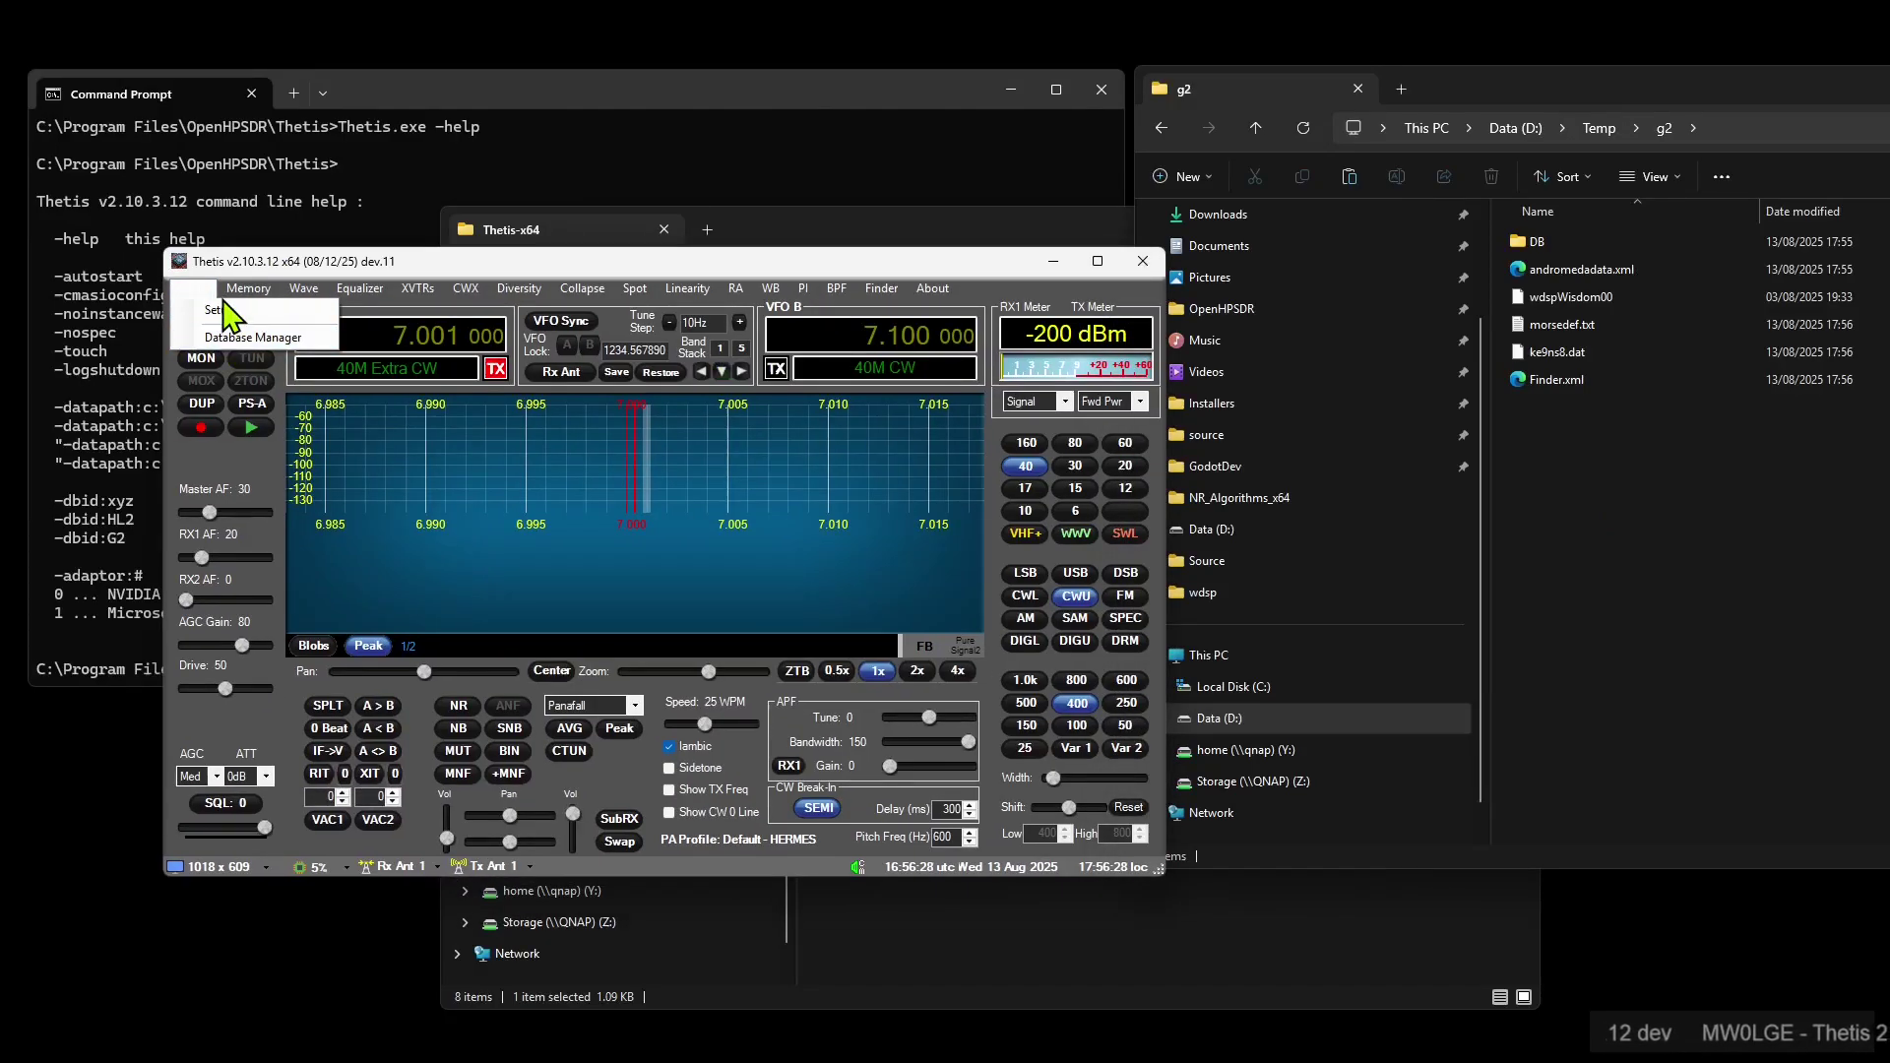
left_click(222, 311)
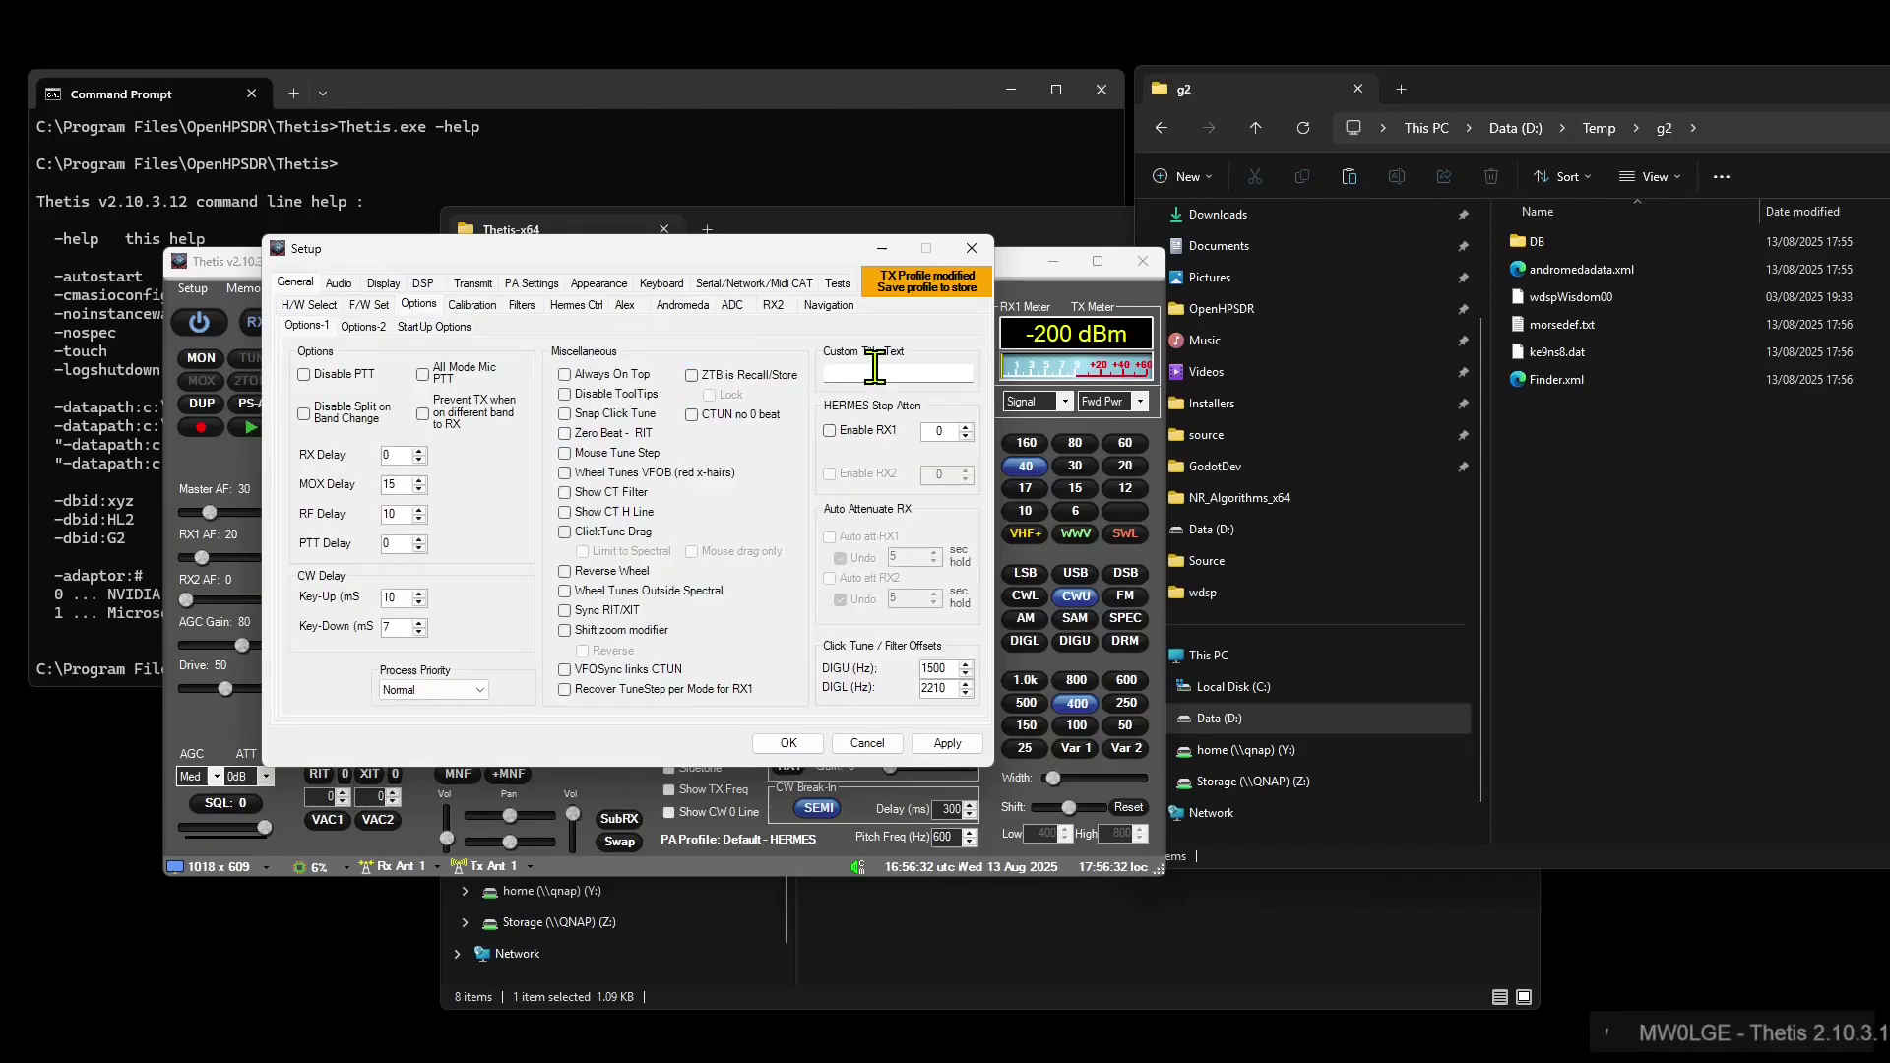
left_click(876, 373)
type("g2")
left_click(788, 744)
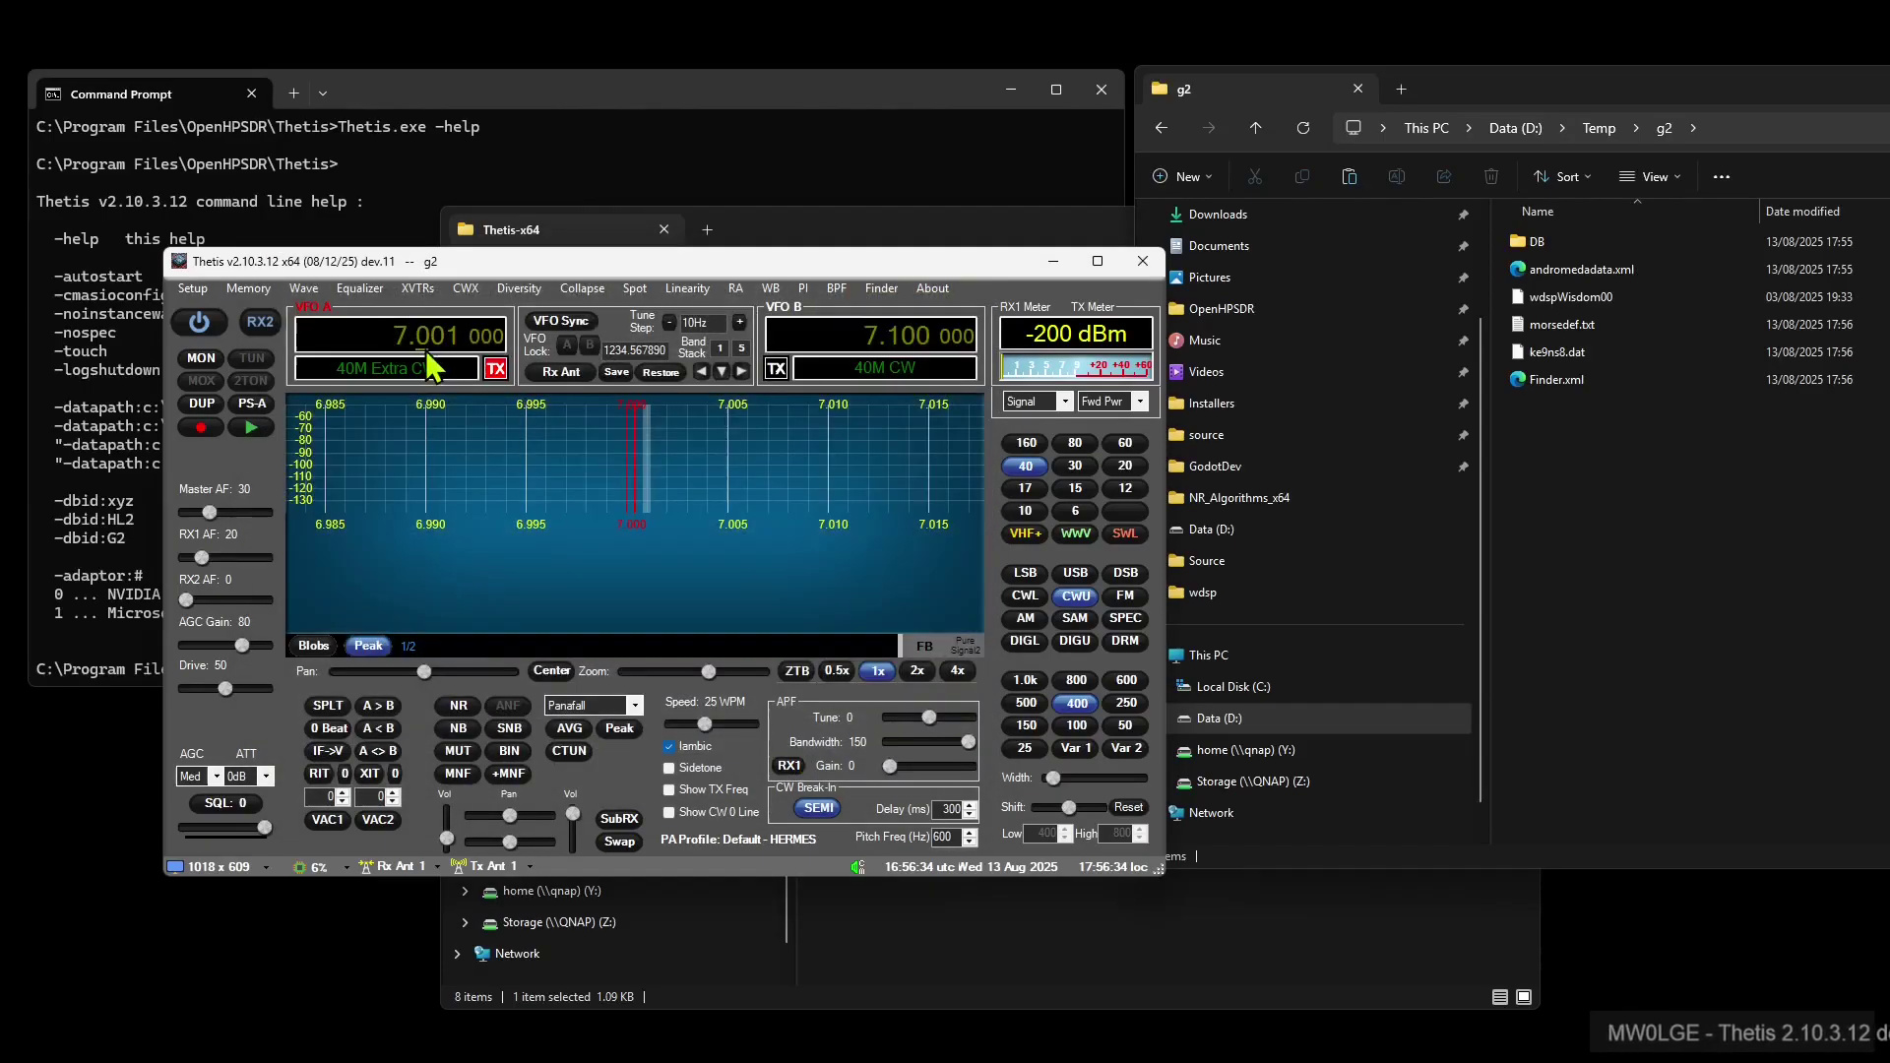
left_click(1142, 264)
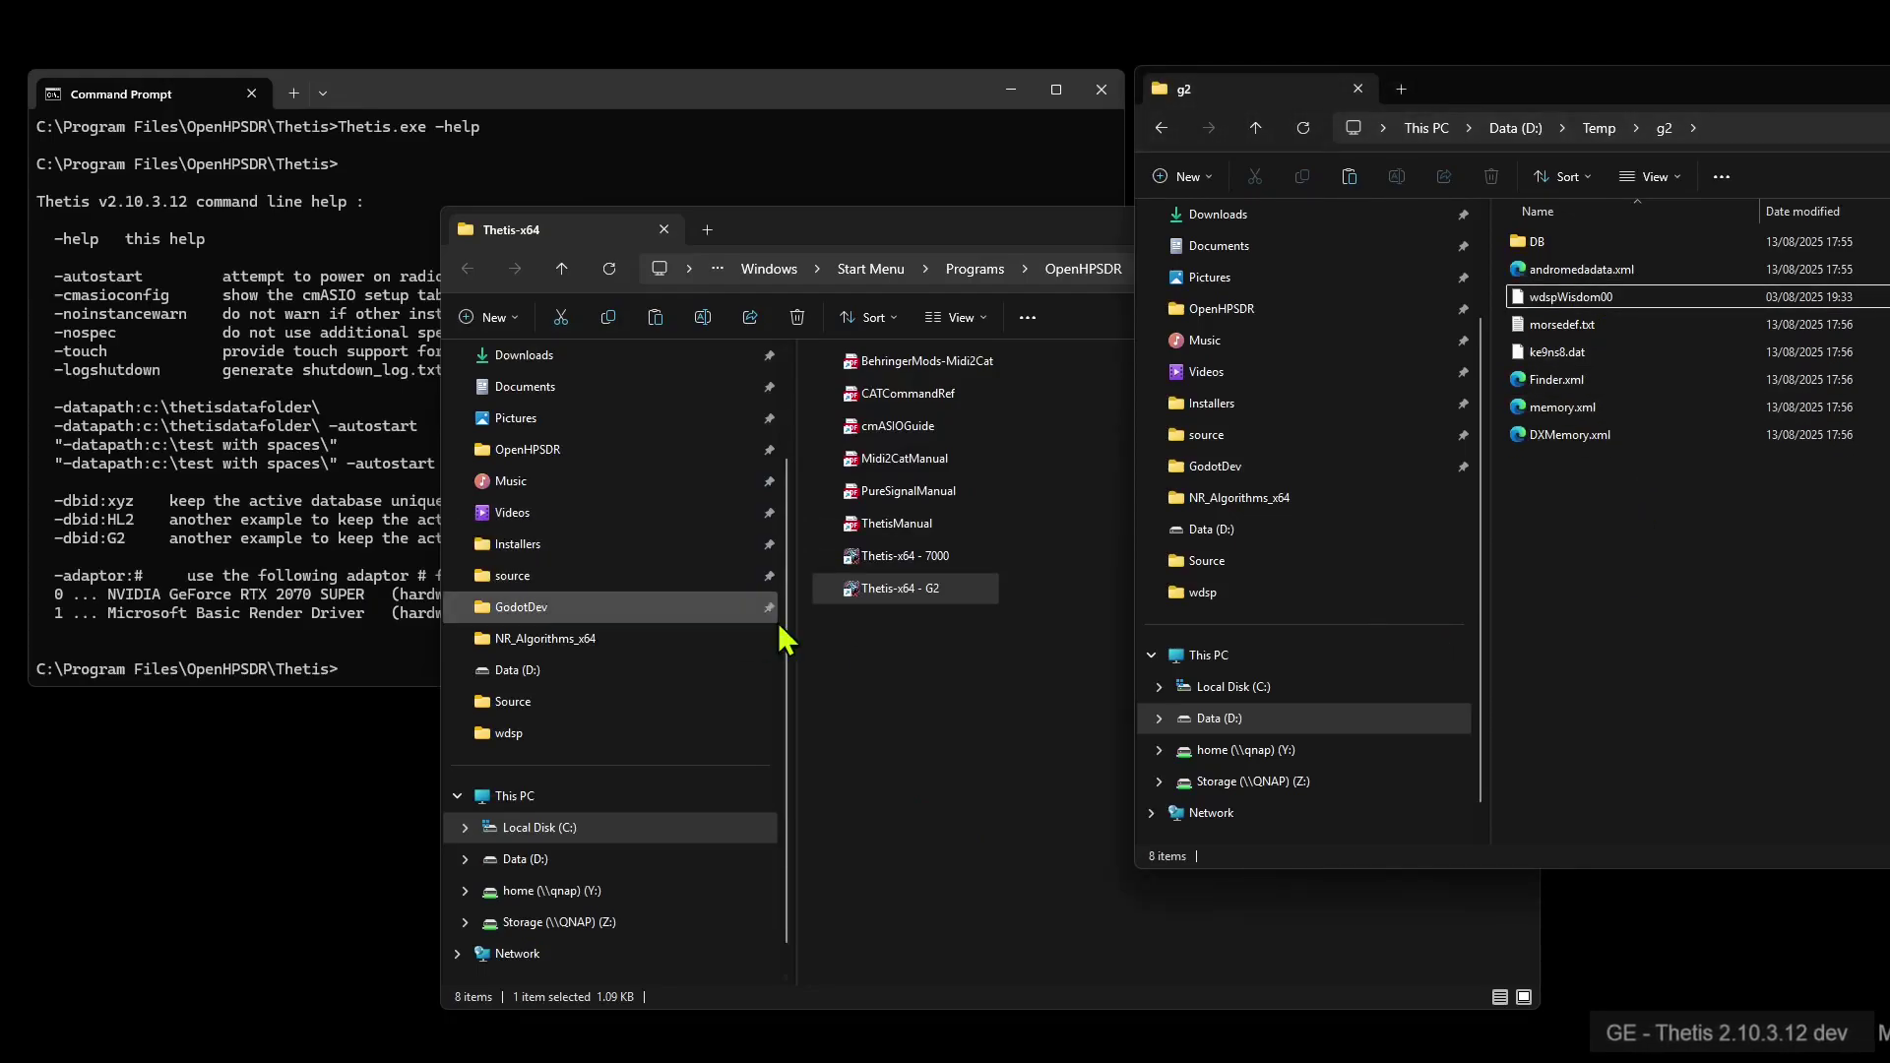
Relaunch Thetis from the "Thetis-x64 - G2" shortcut to check its custom title and data folder files, and close it
left_click(923, 642)
double_click(896, 590)
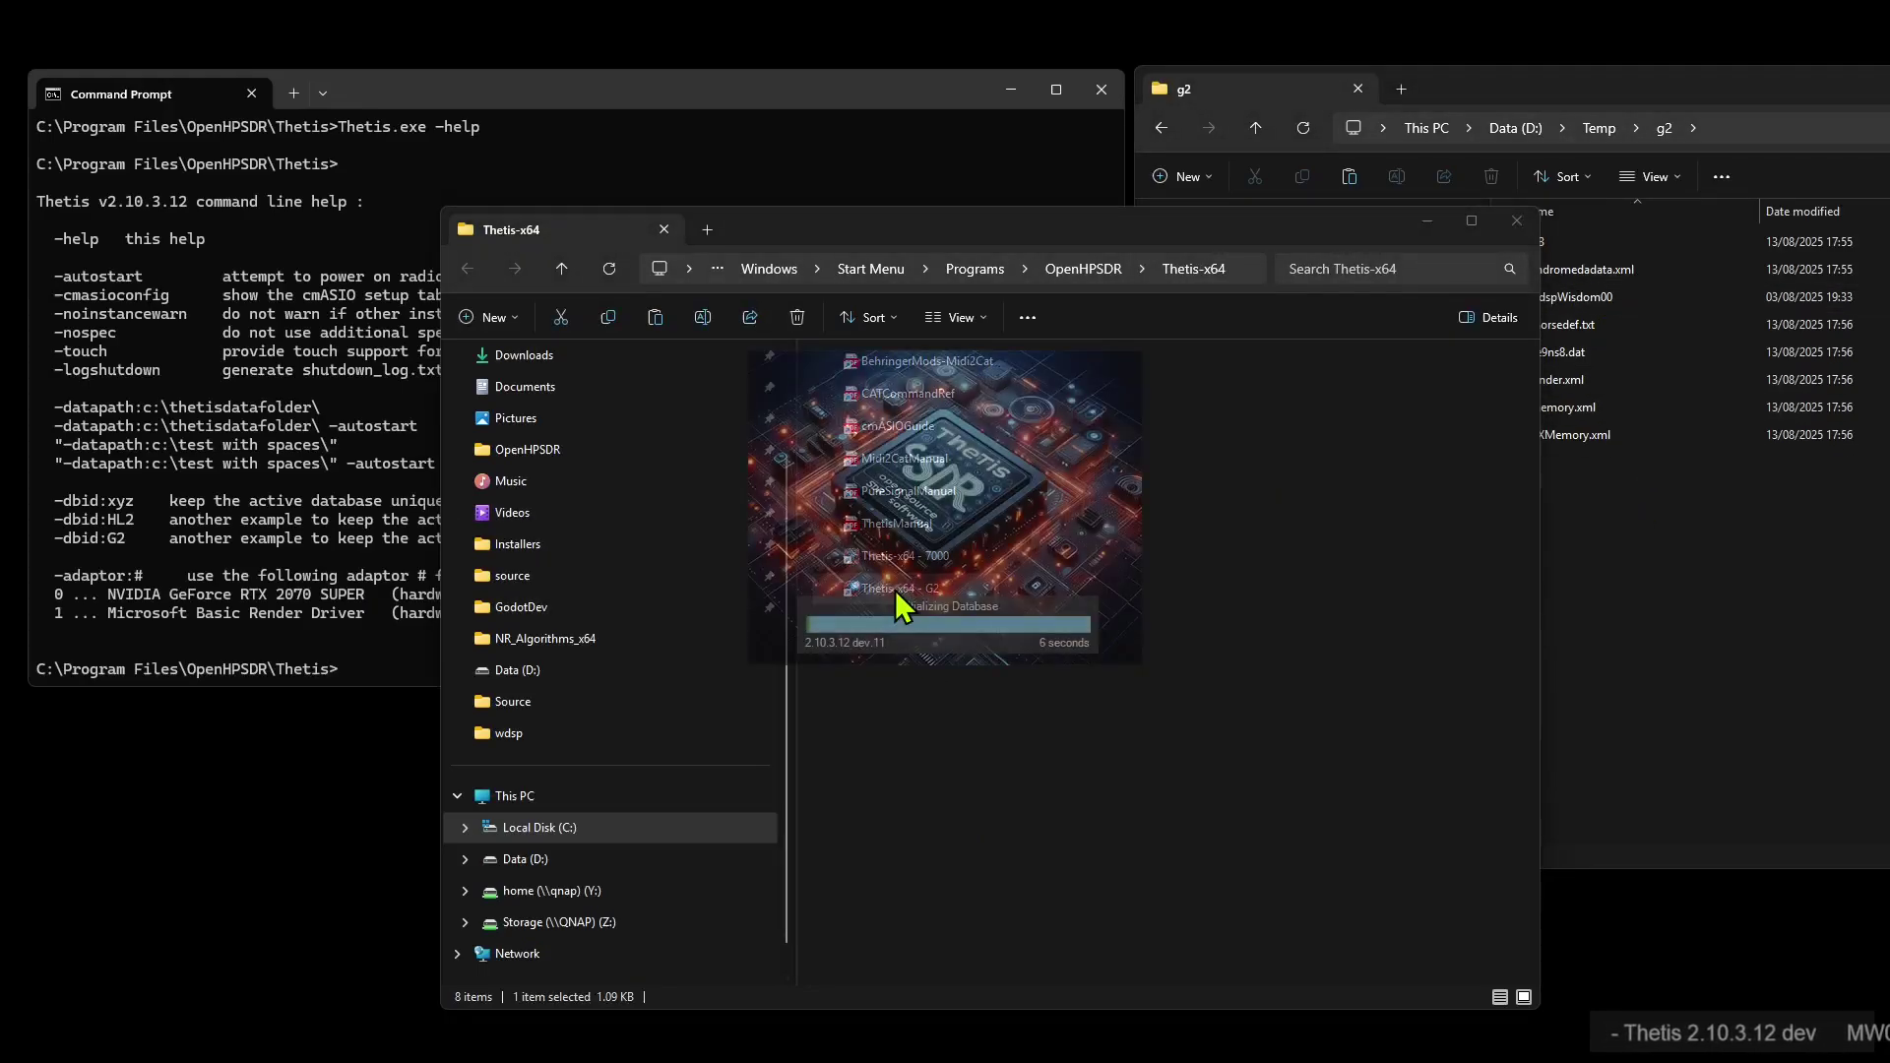
left_click(1743, 587)
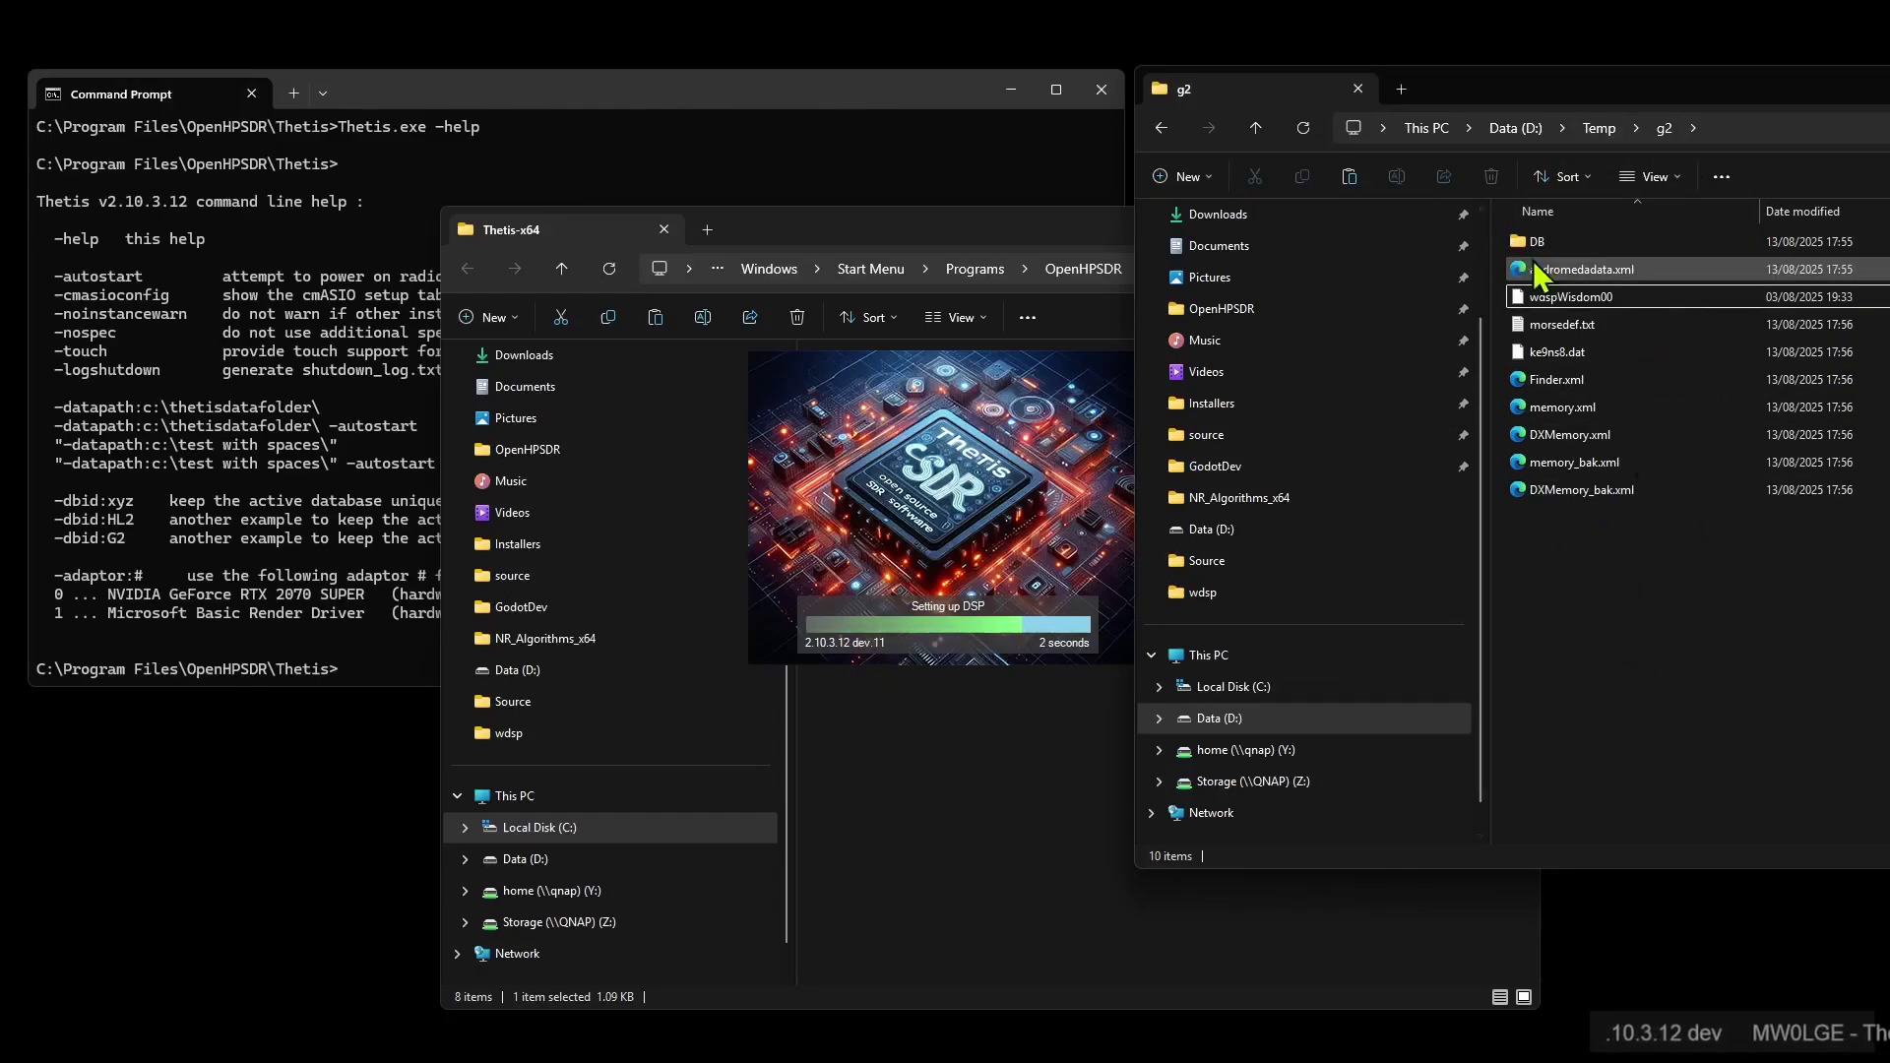
left_click_drag(895, 264, 806, 273)
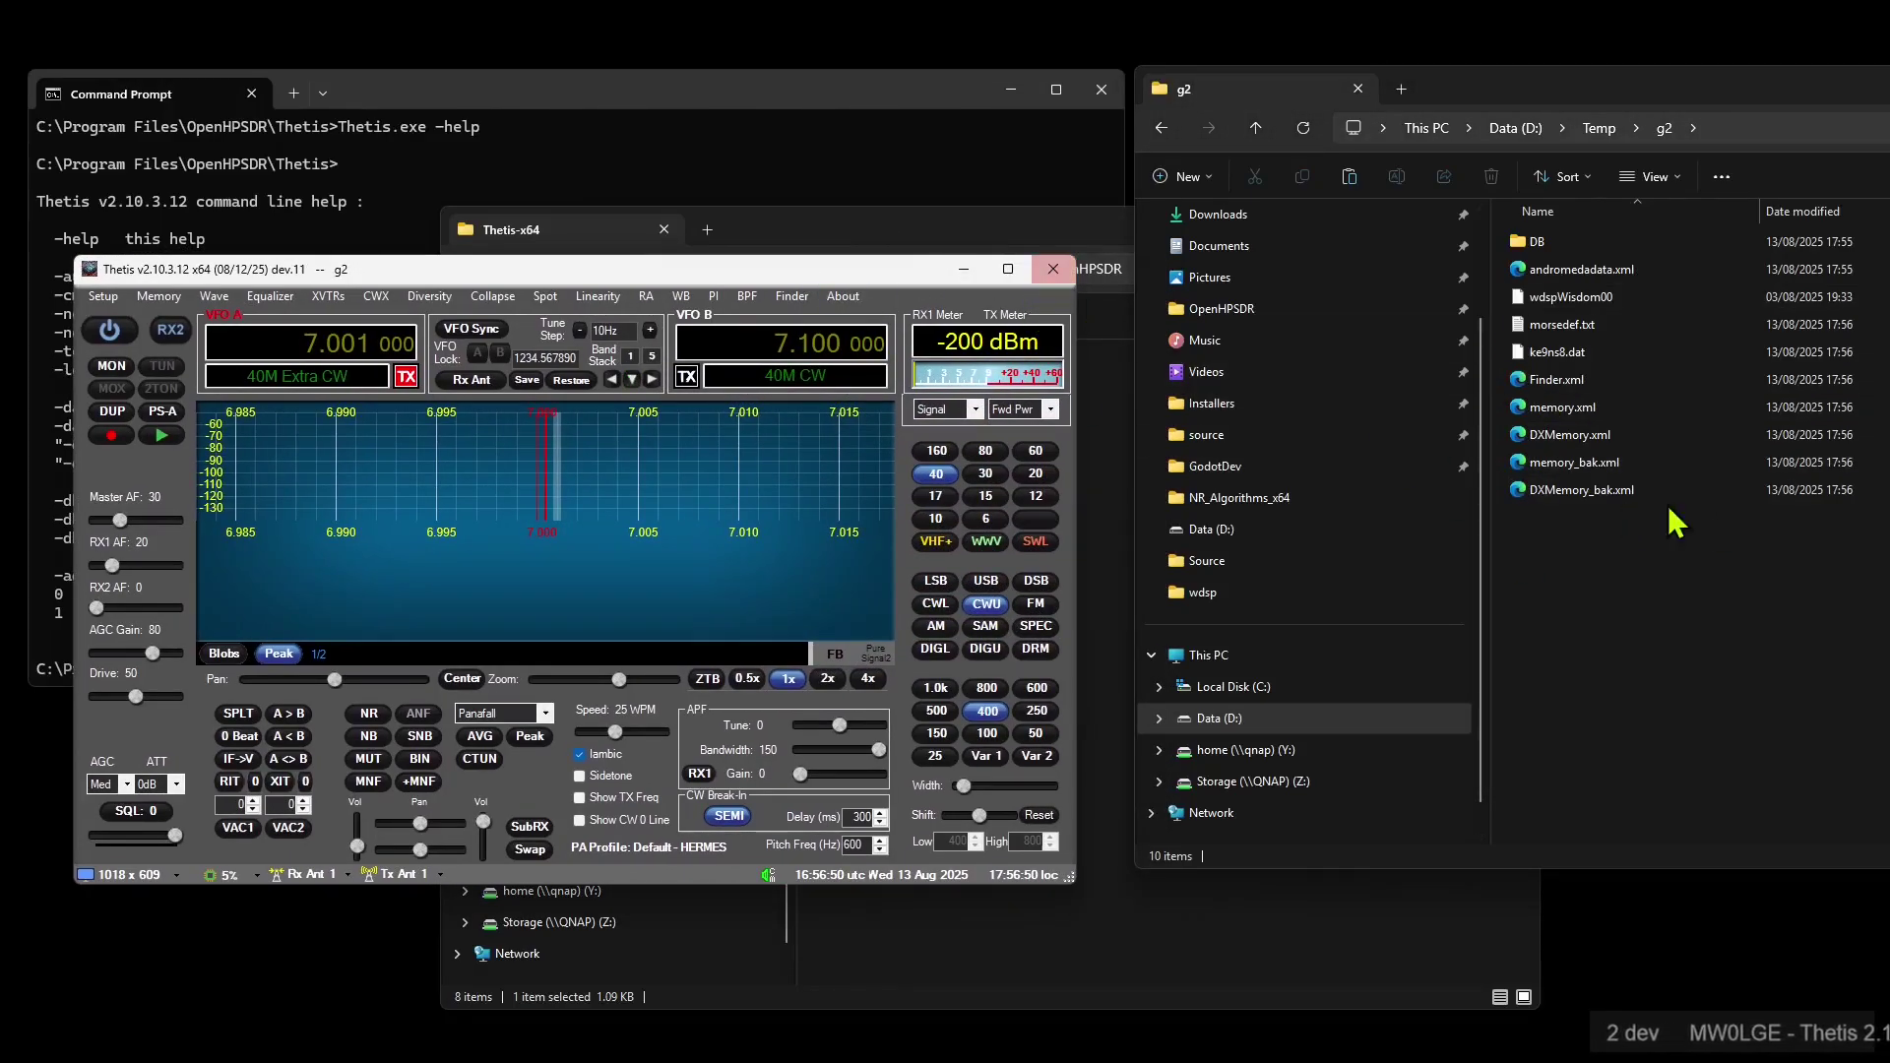
left_click(1067, 274)
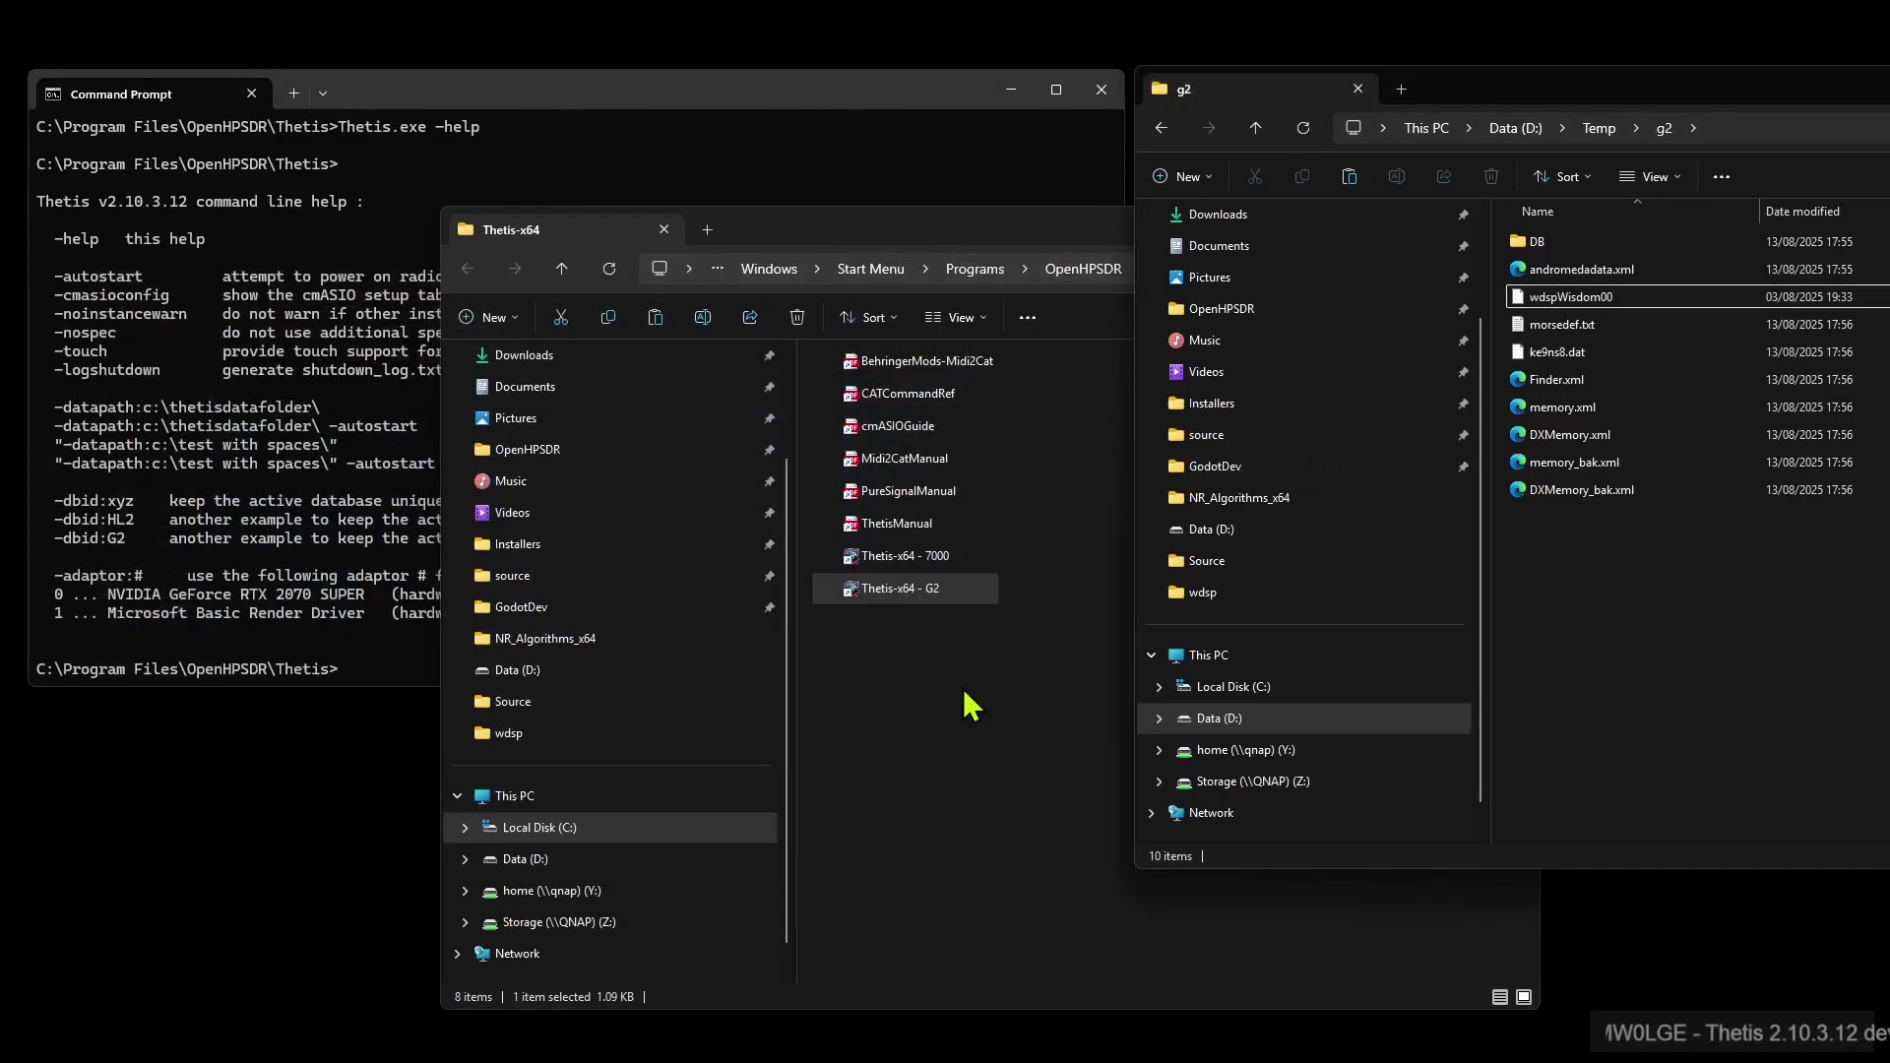
Open the "7000 dle mk2" folder inside Temp and the properties of the "Thetis-x64 - 7000" shortcut
left_click(1597, 129)
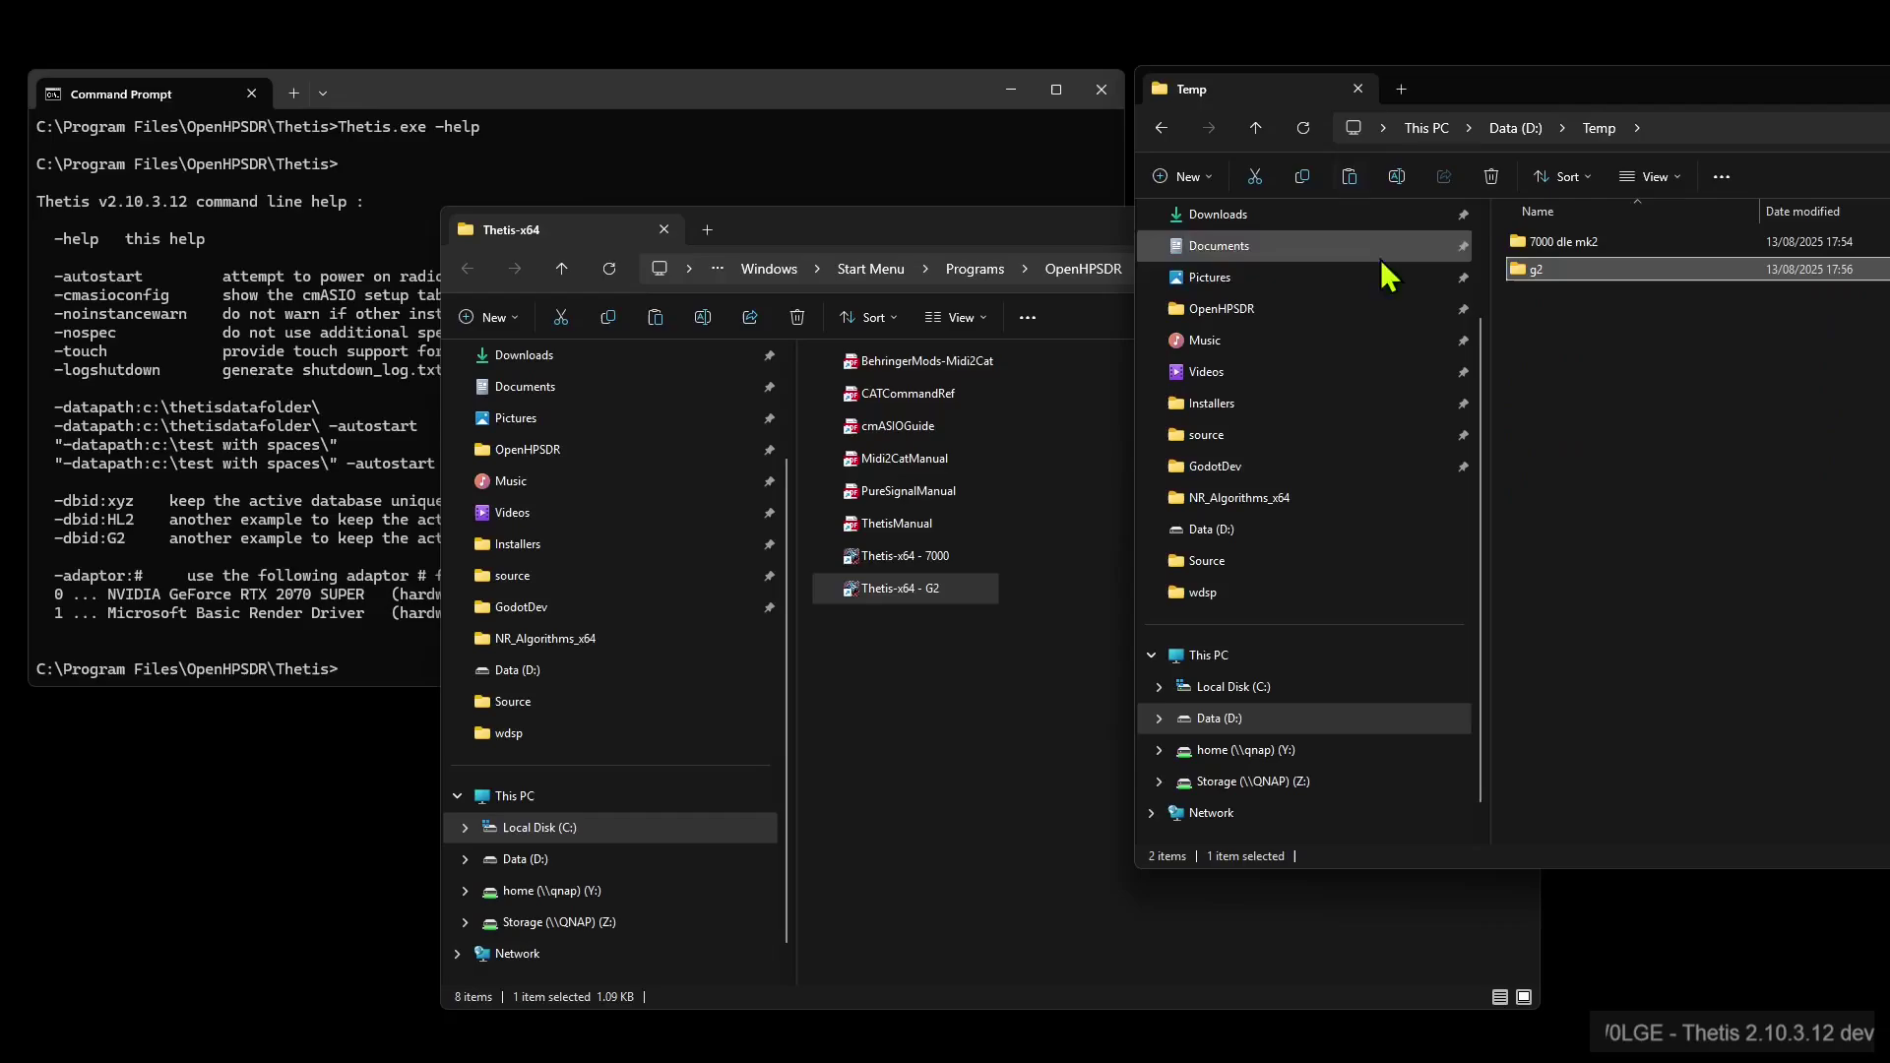
double_click(1550, 240)
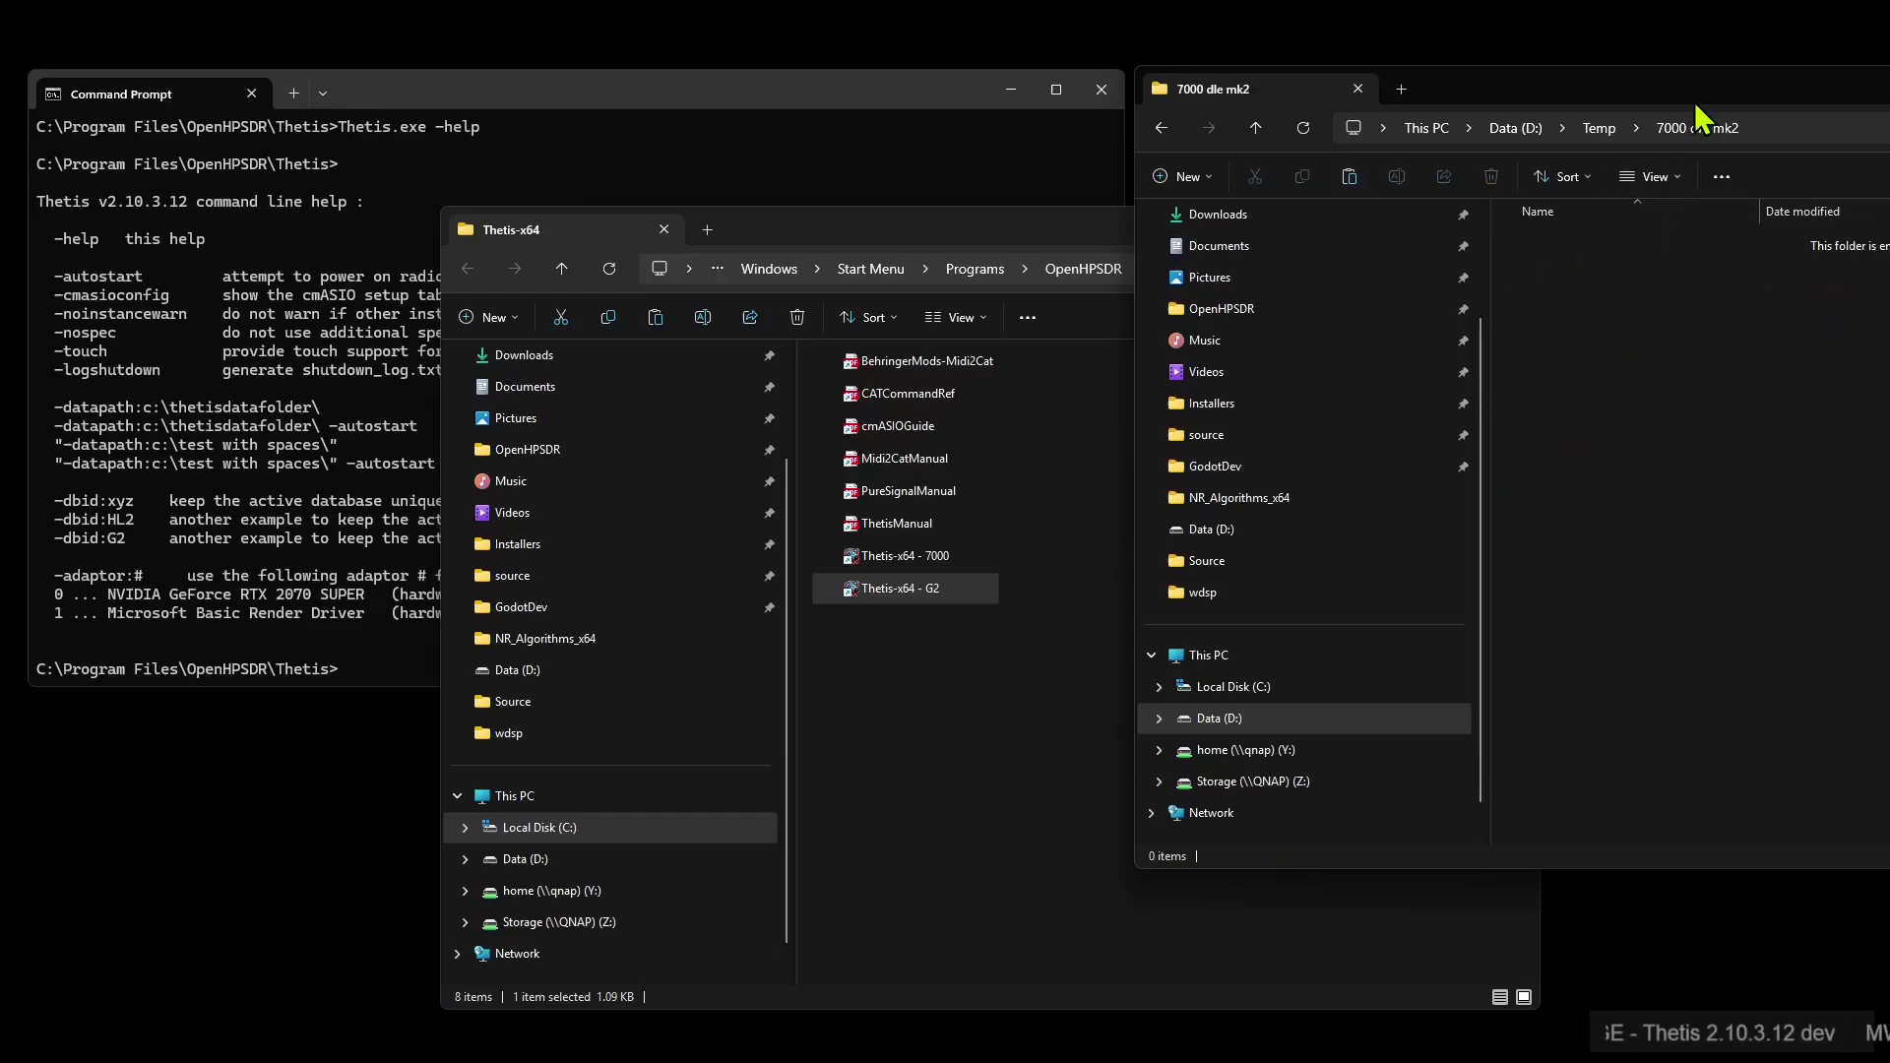
left_click(906, 556)
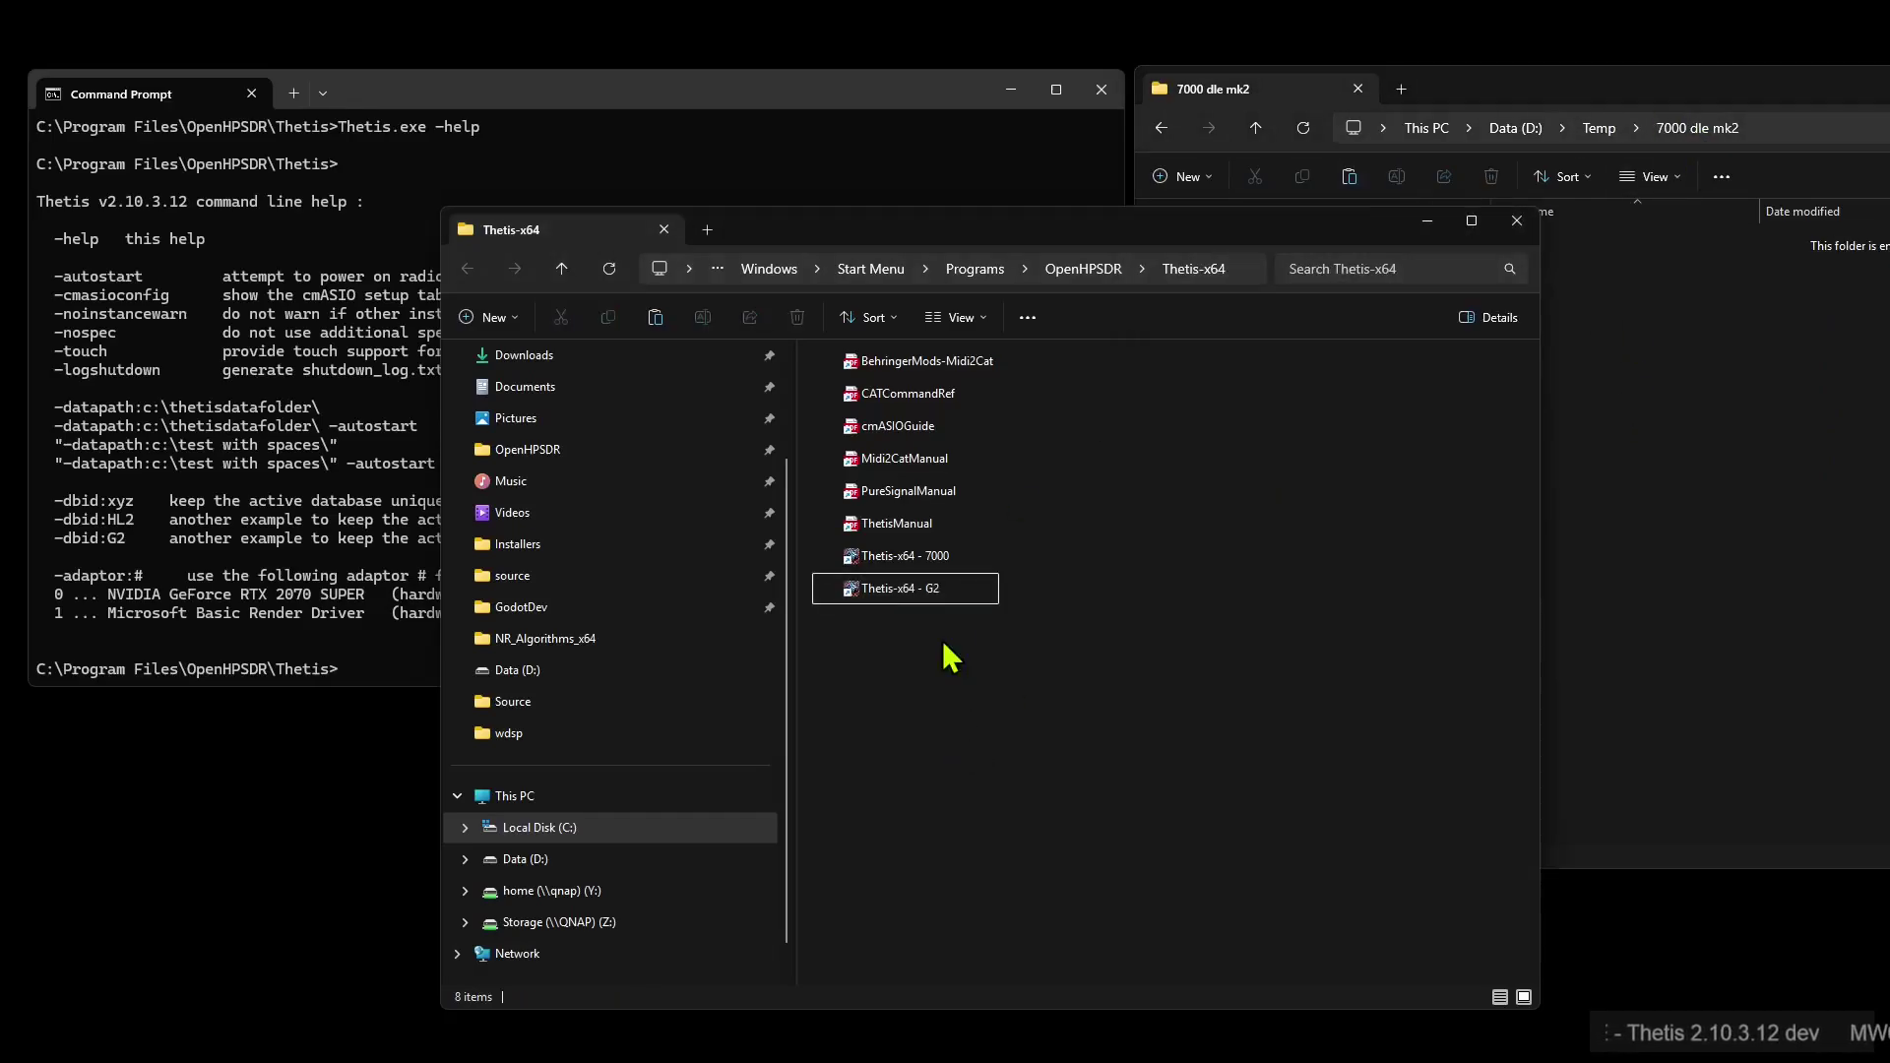
right_click(909, 558)
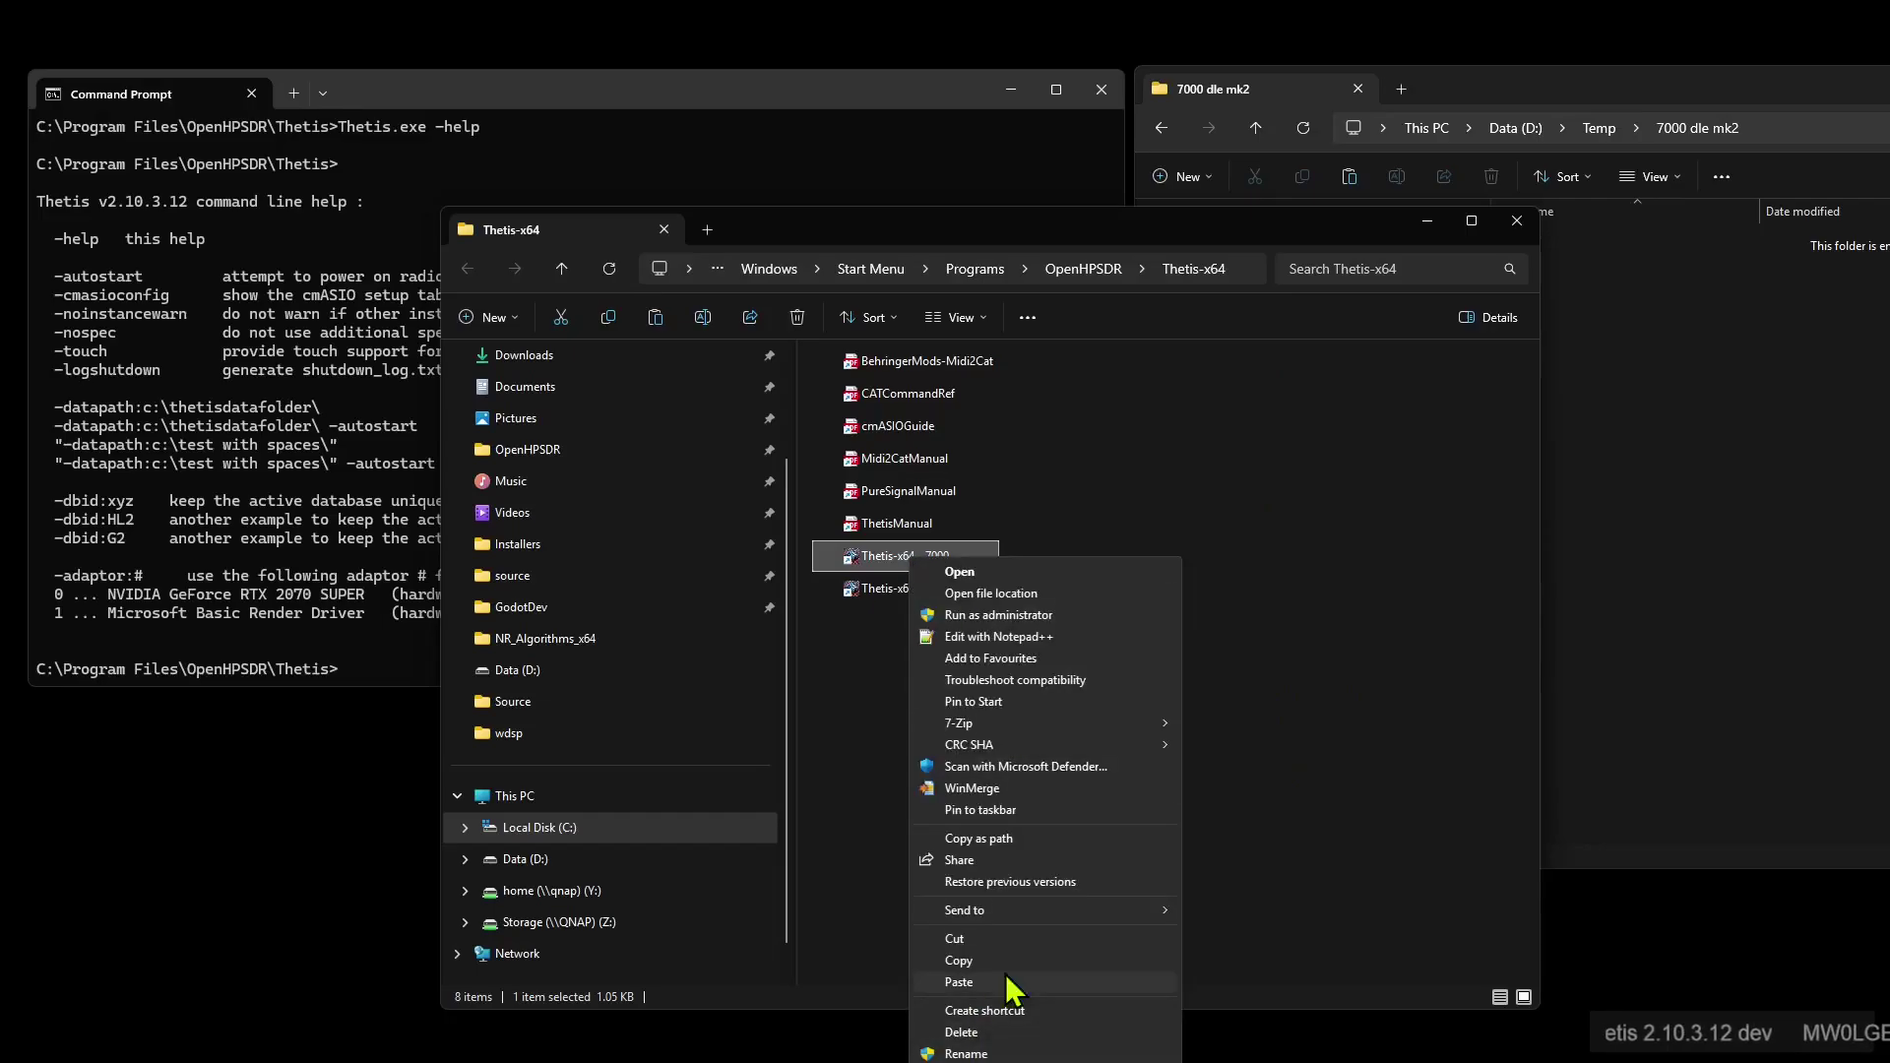
left_click(1190, 240)
left_click_drag(1201, 240, 1178, 97)
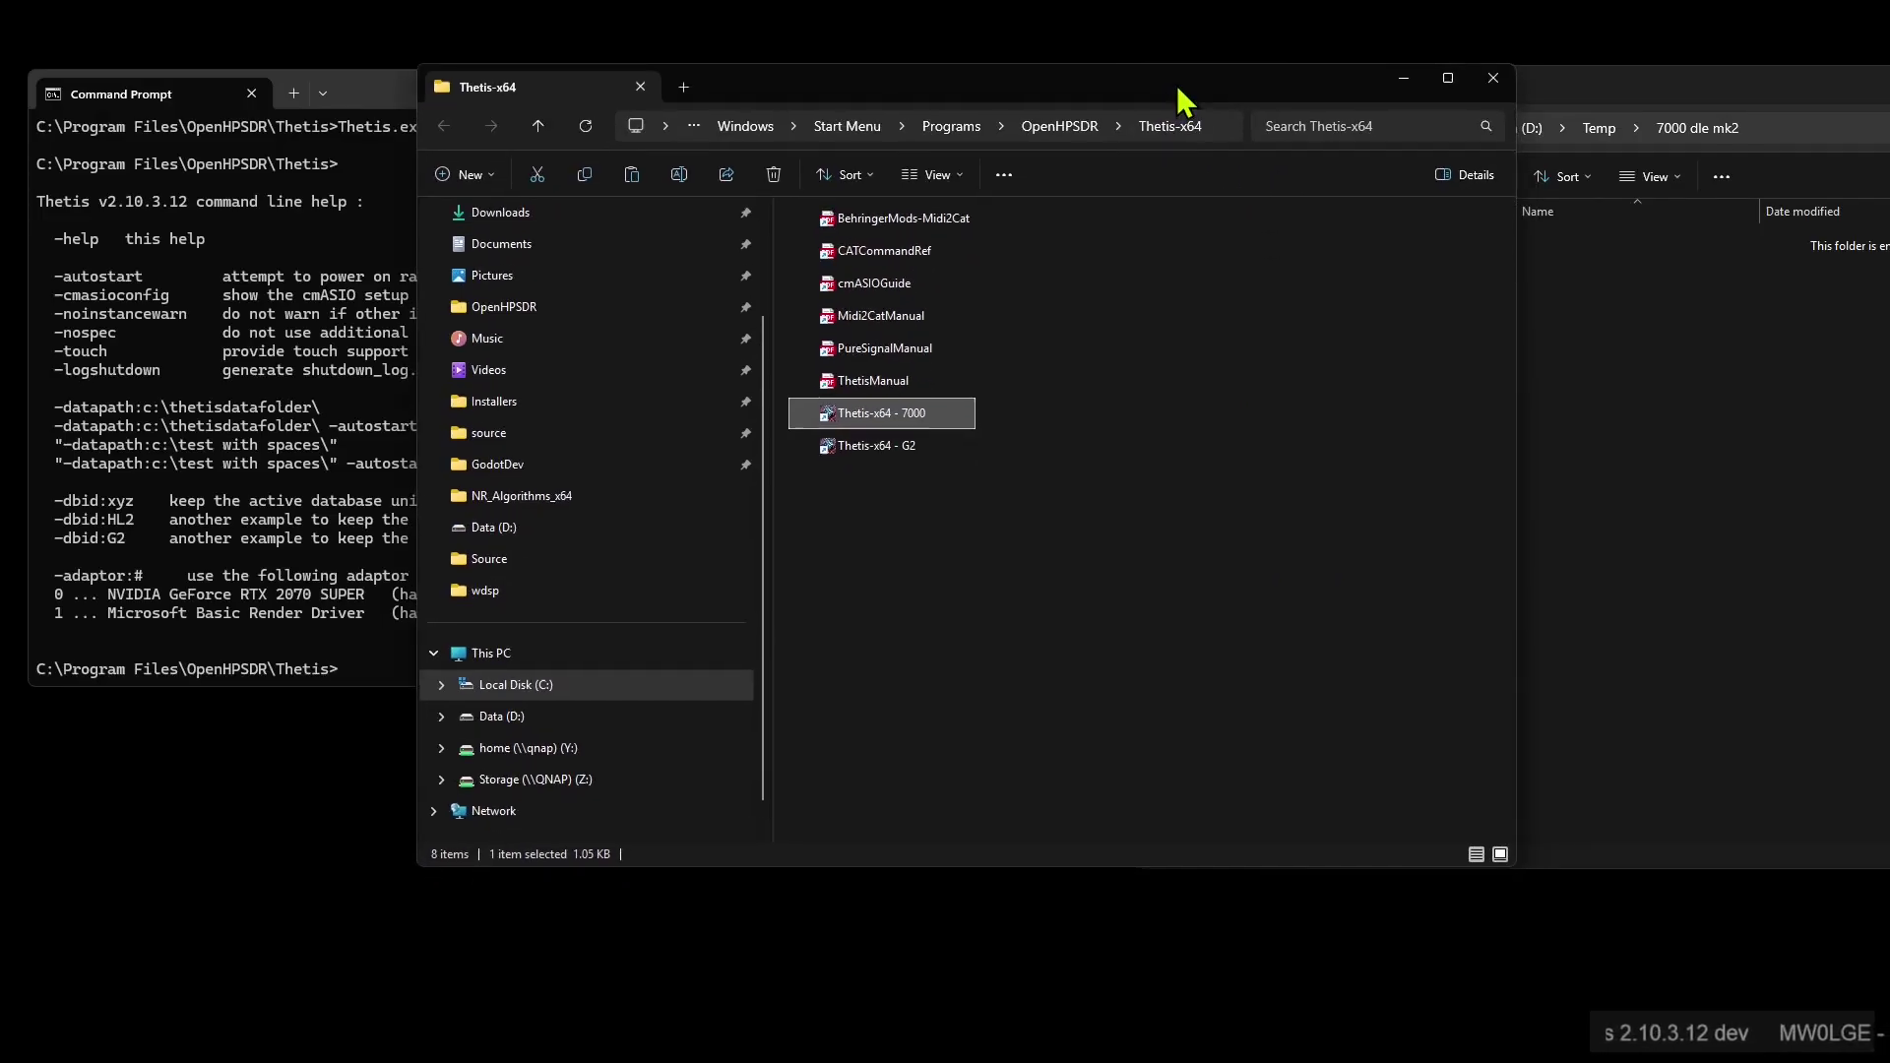
right_click(901, 424)
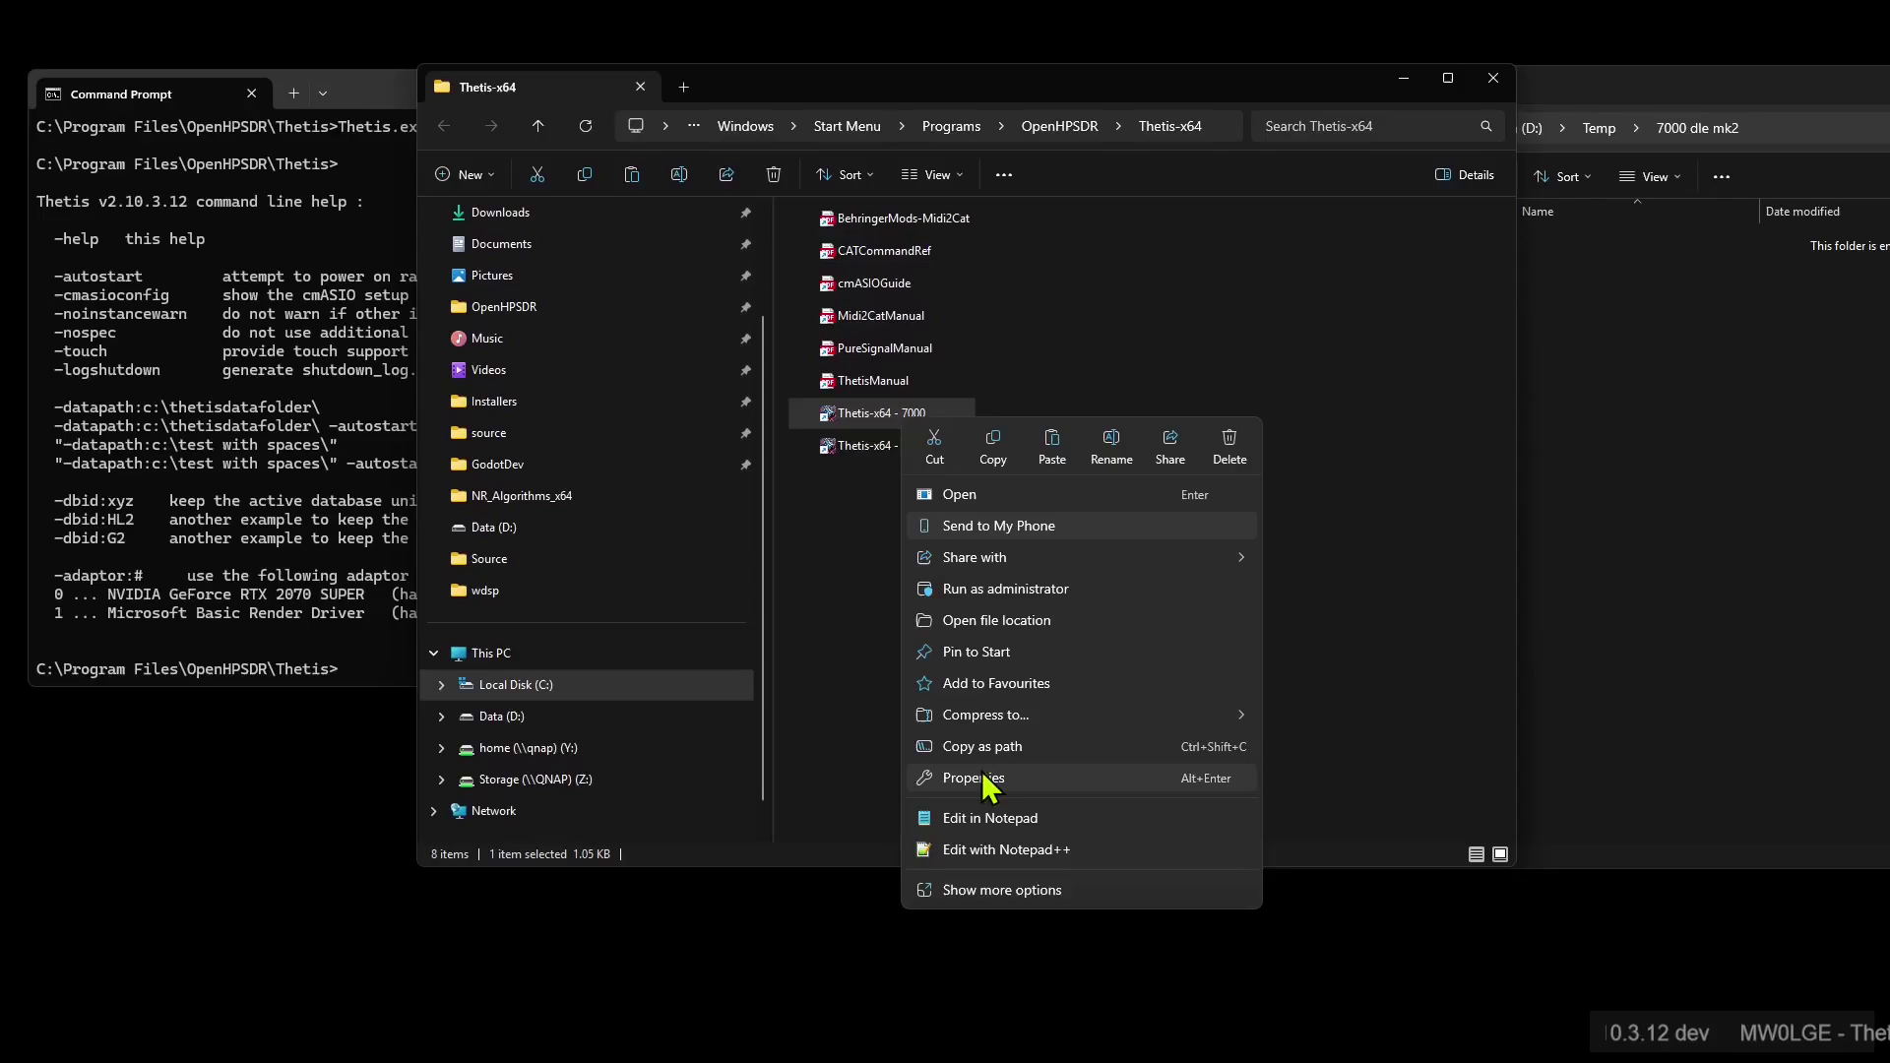
left_click(992, 779)
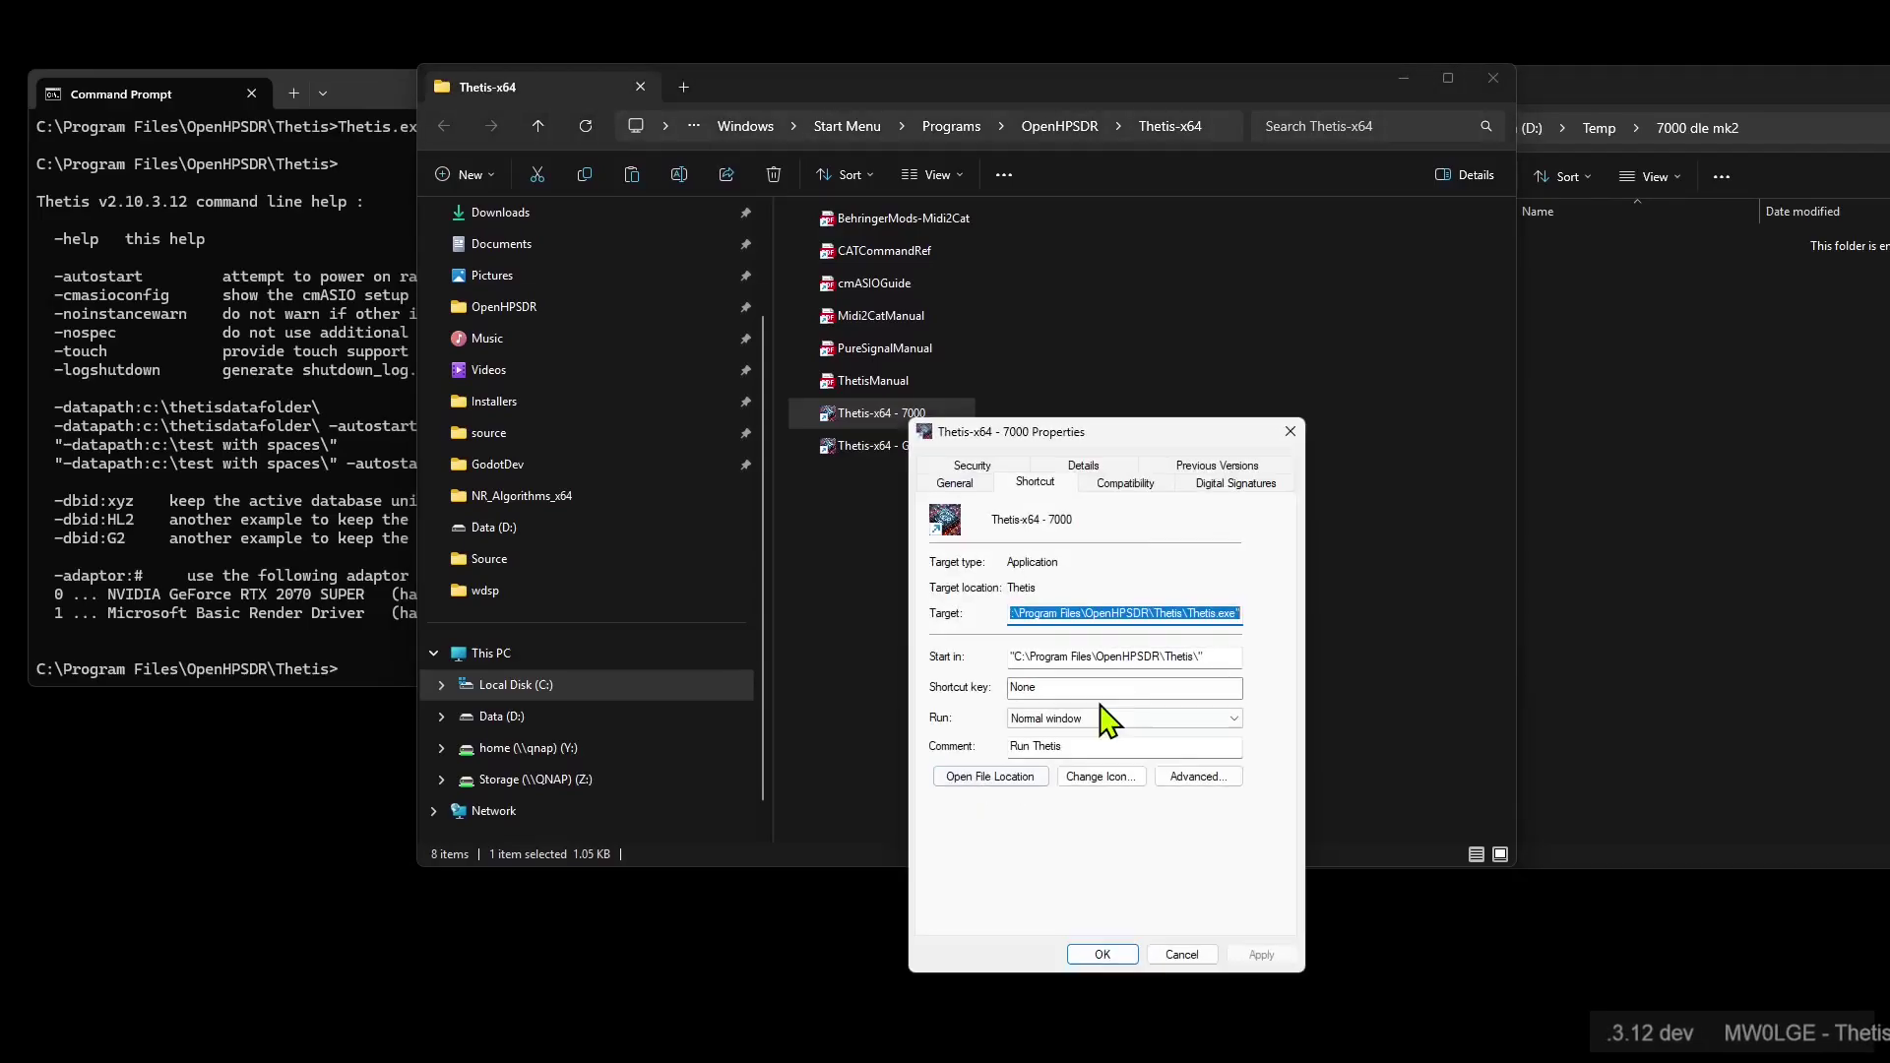
Consult the help syntax for paths with spaces and append "-datapath: with its opening quotation mark after Thetis.exe in the 7000 shortcut's target
left_click(1164, 611)
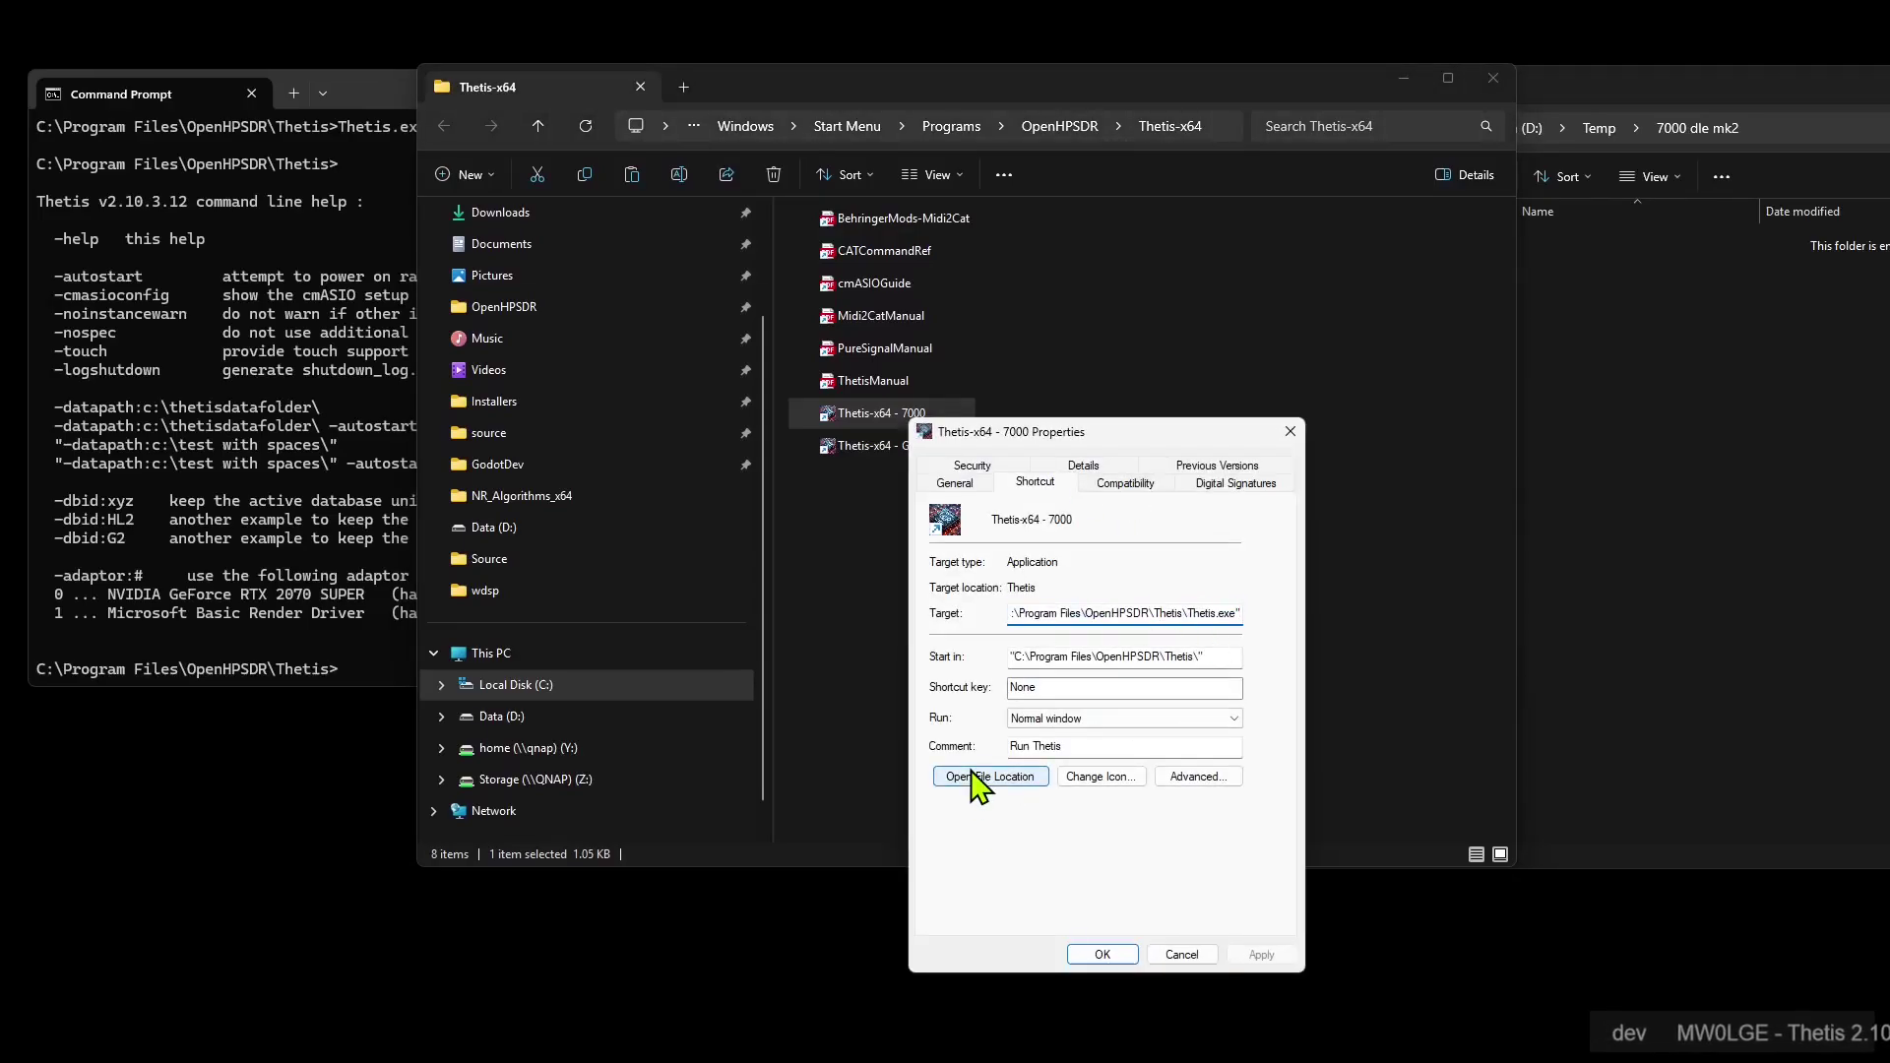
key("End")
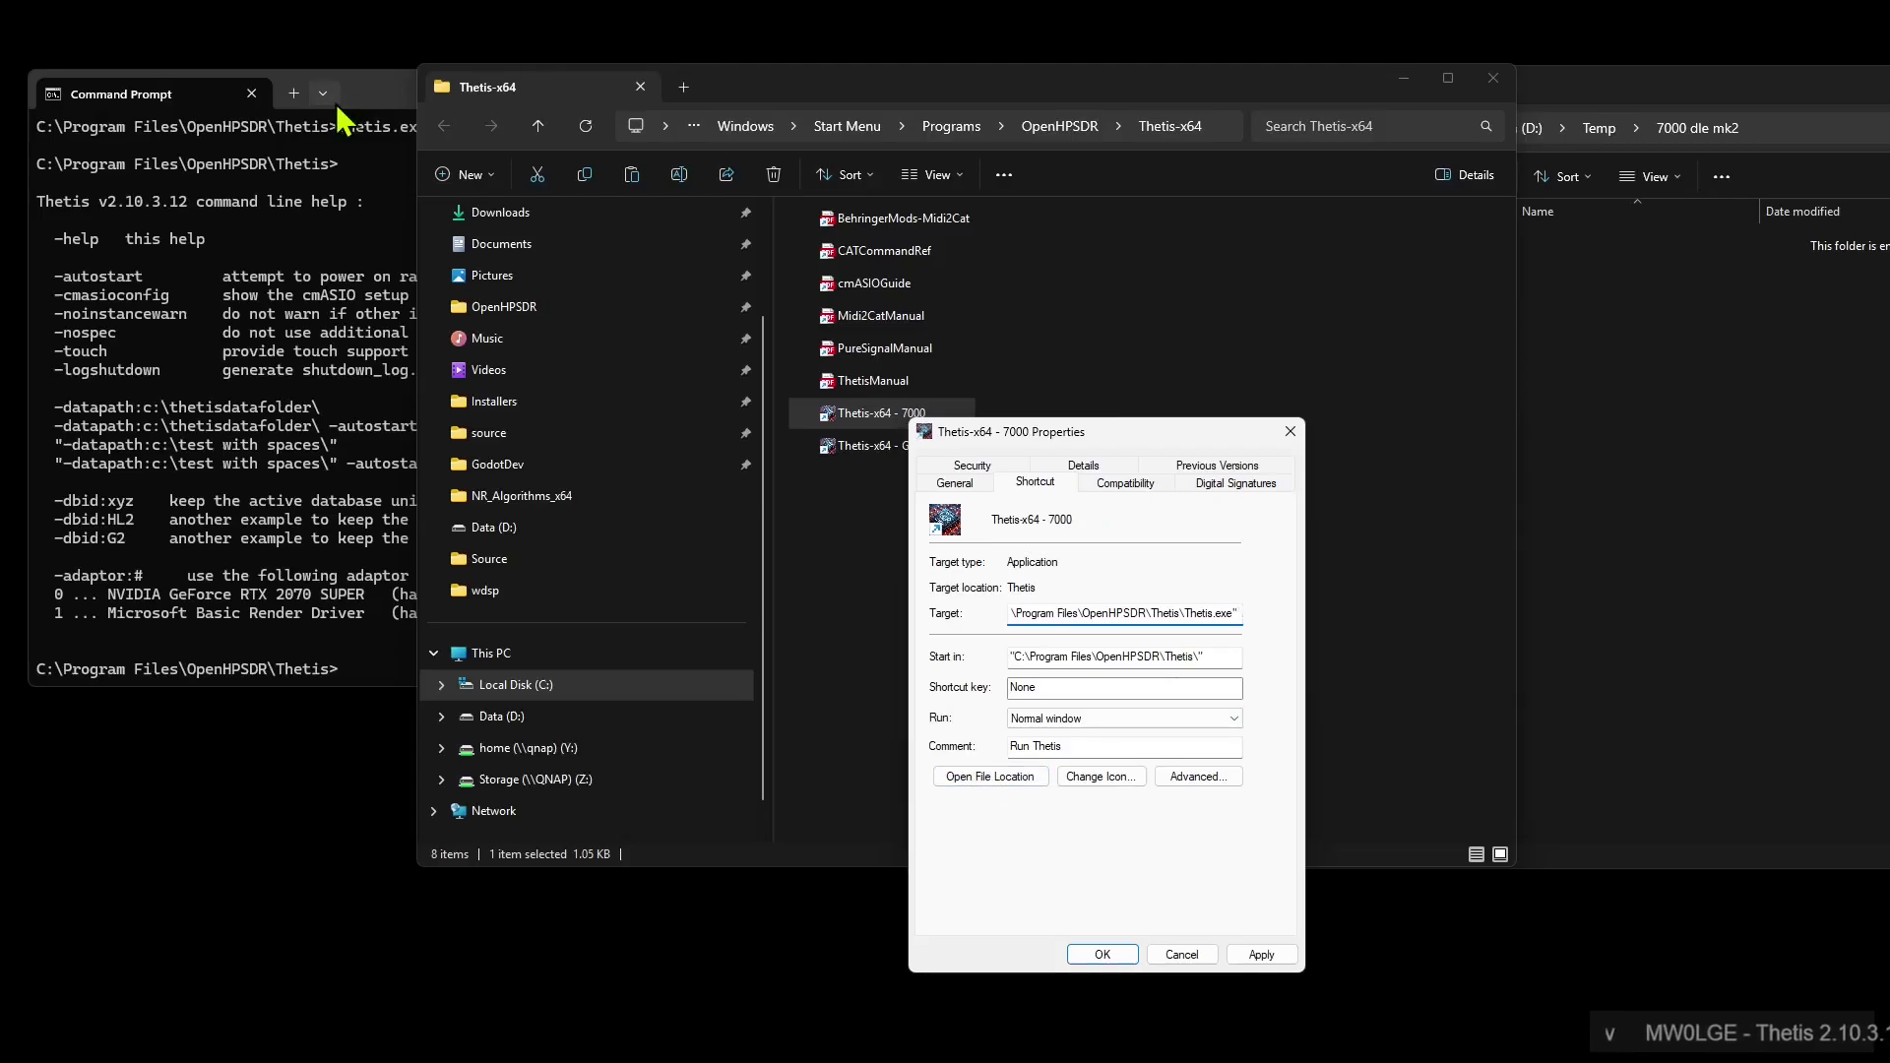
left_click(372, 98)
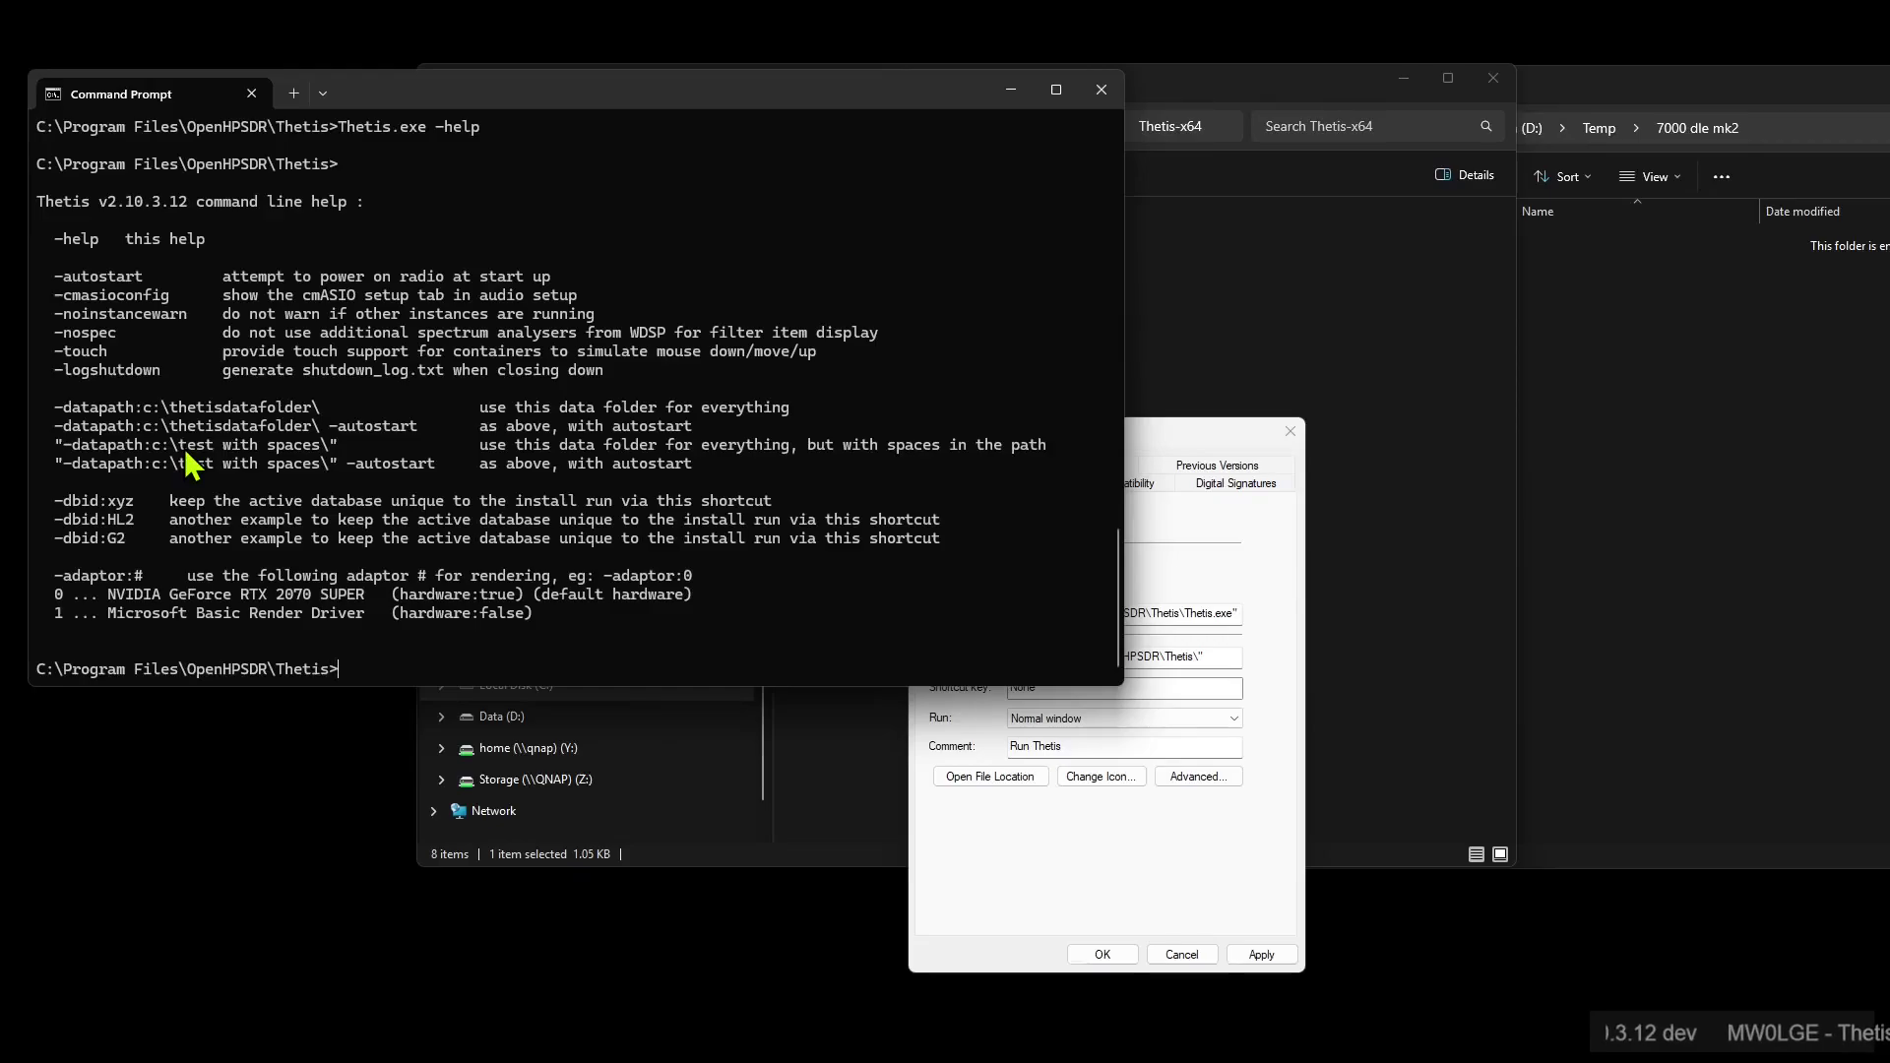
left_click(1235, 613)
key("Home")
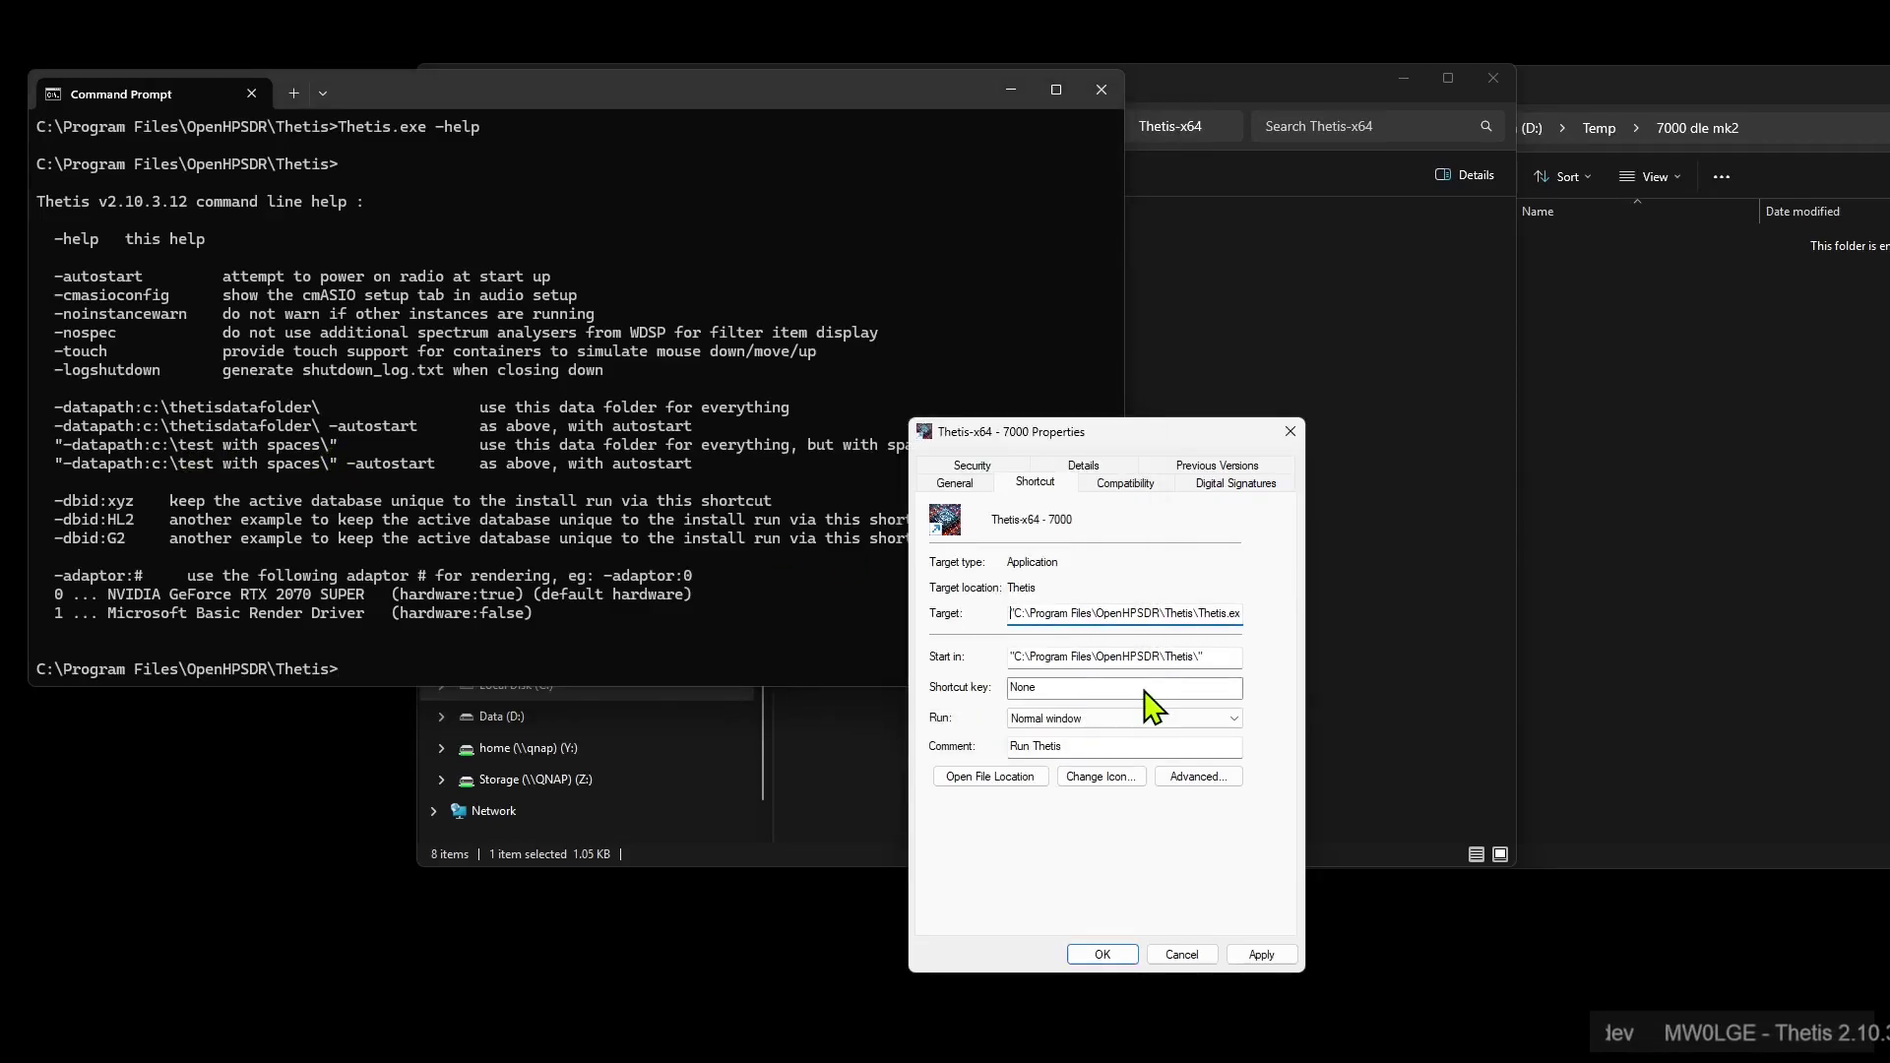
key("End")
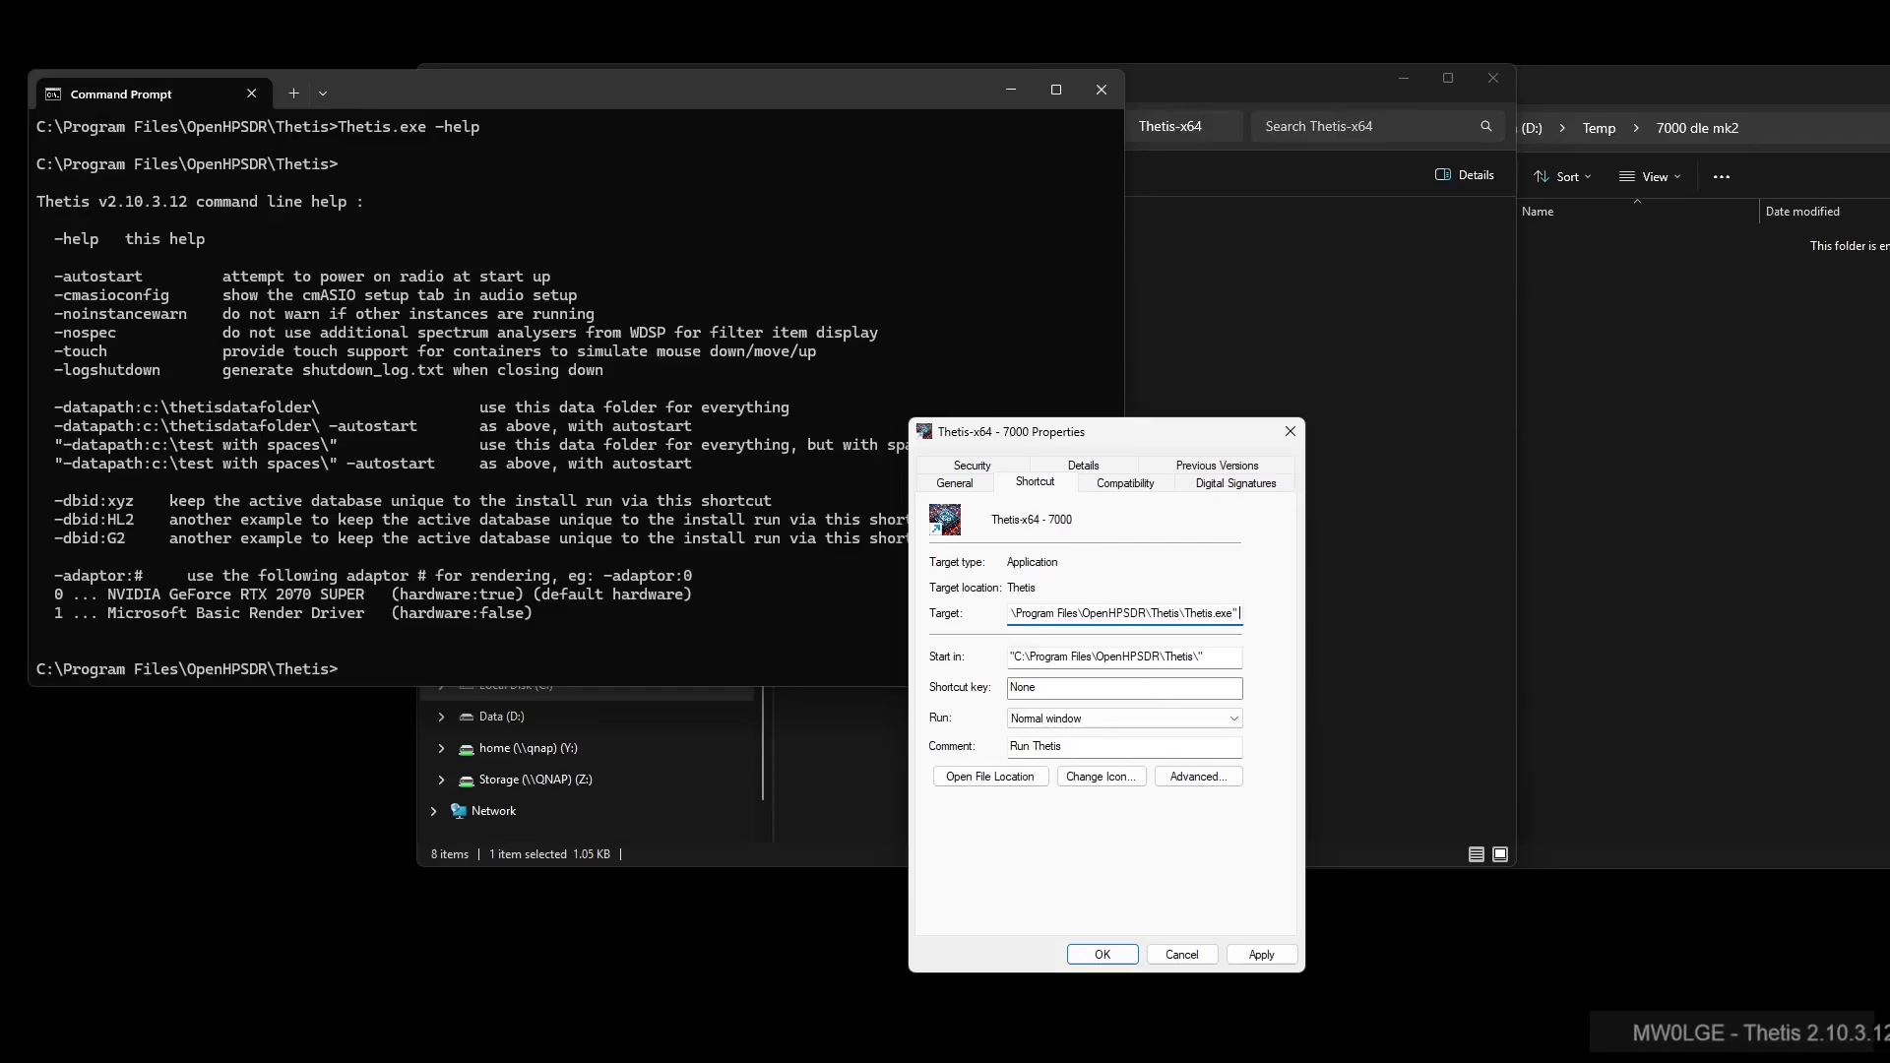
type("\"-data")
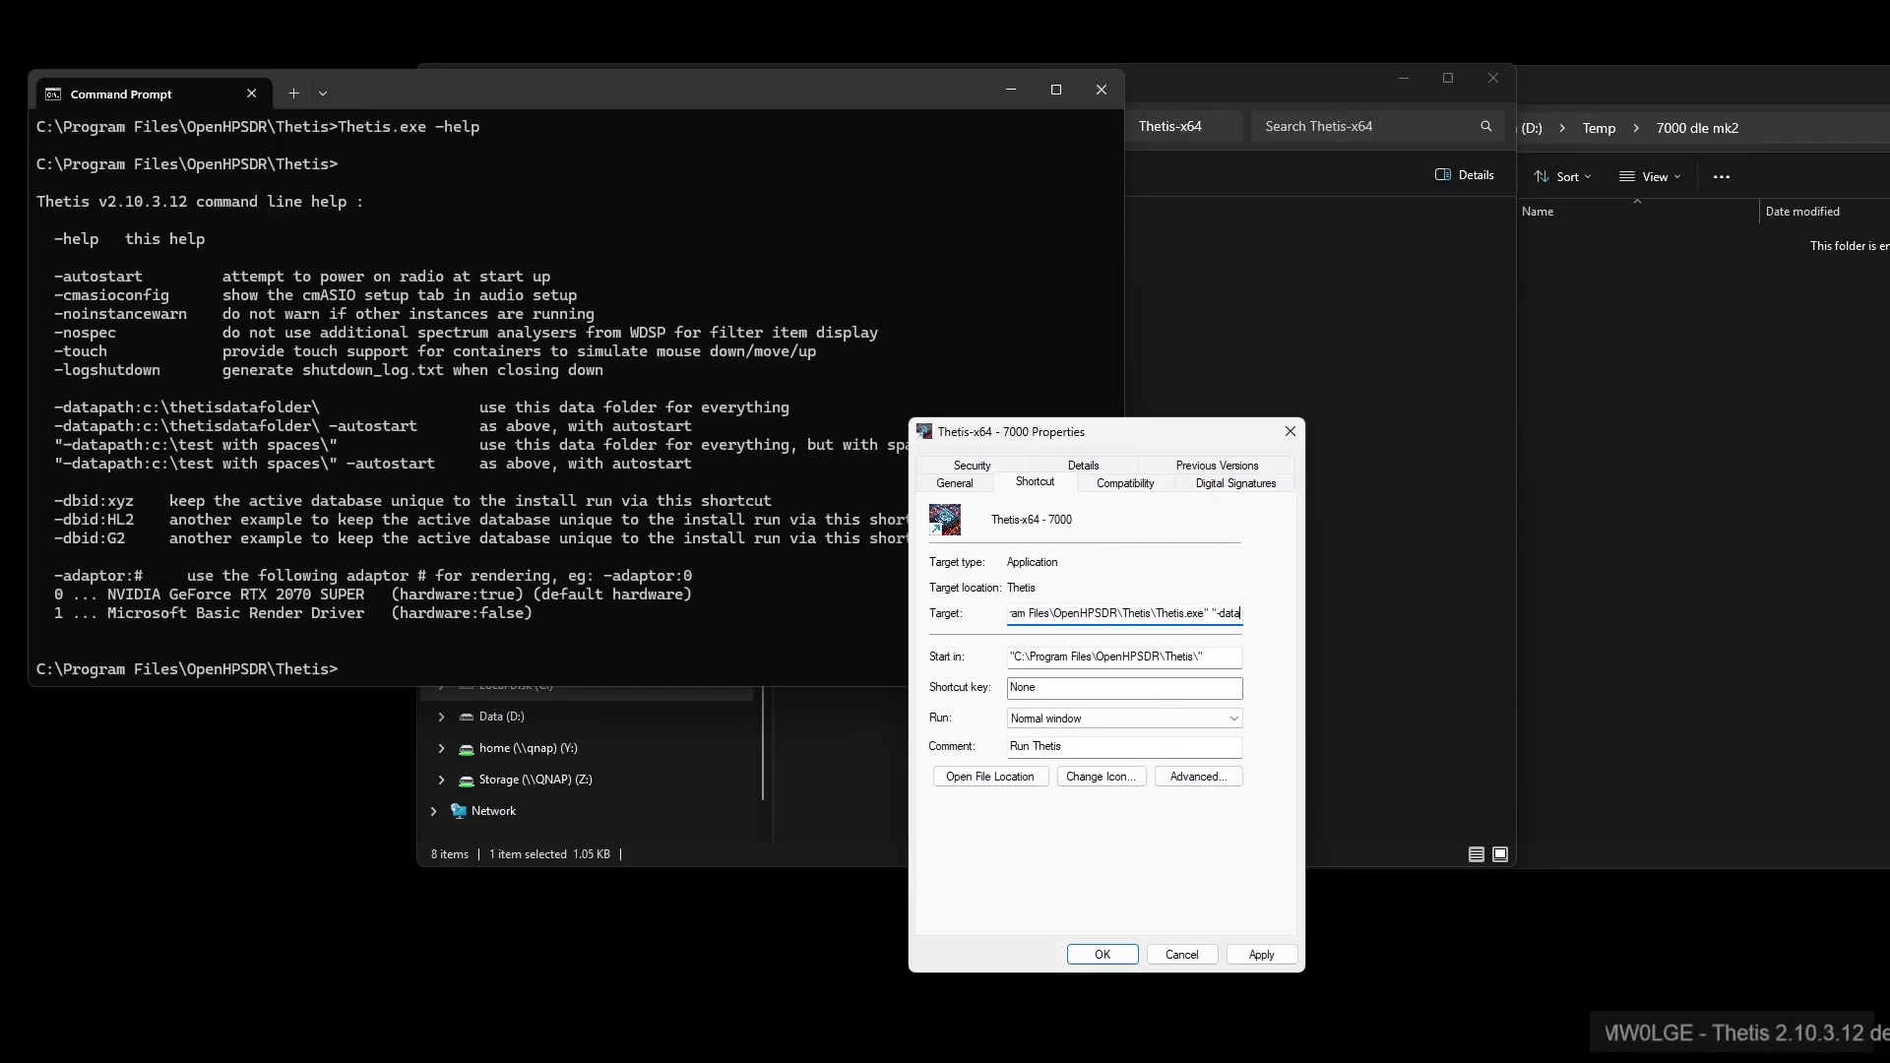
type("path:")
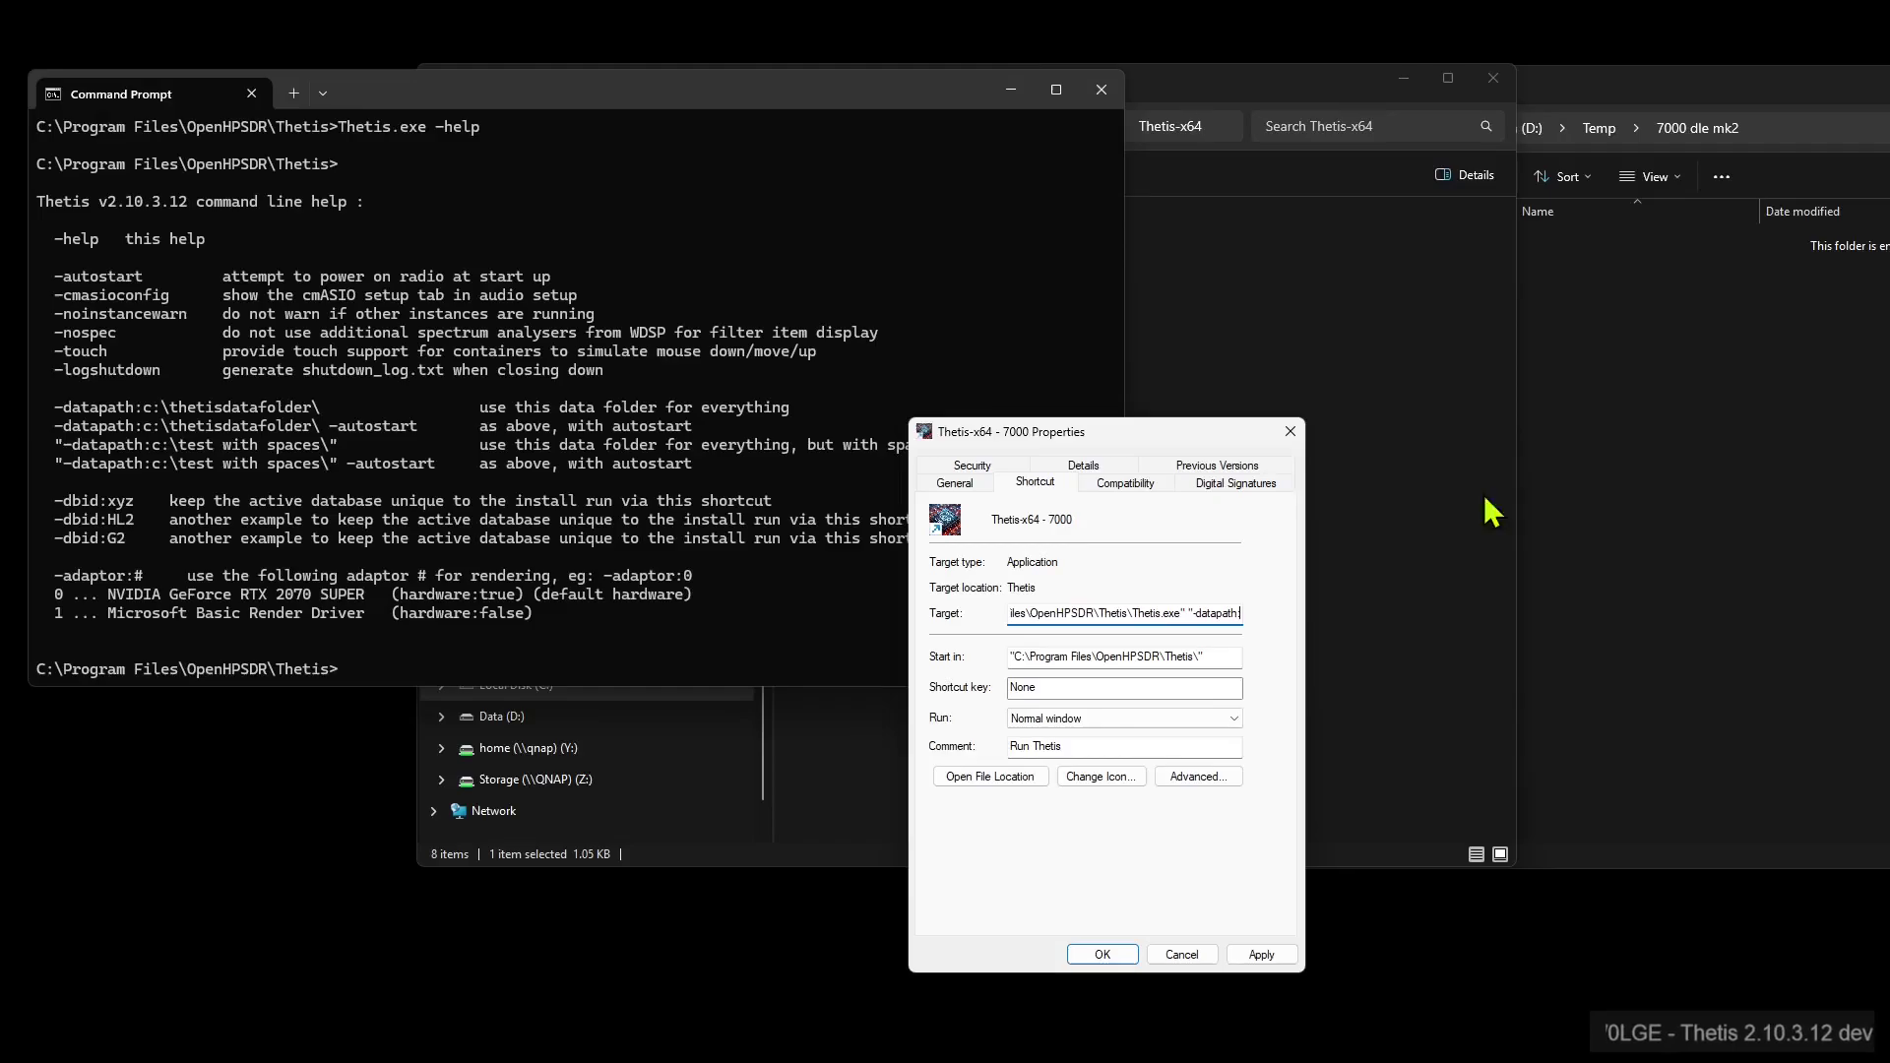
Copy the full path of the "7000 dle mk2" folder
left_click(1784, 98)
left_click(1798, 122)
key("ctrl+c")
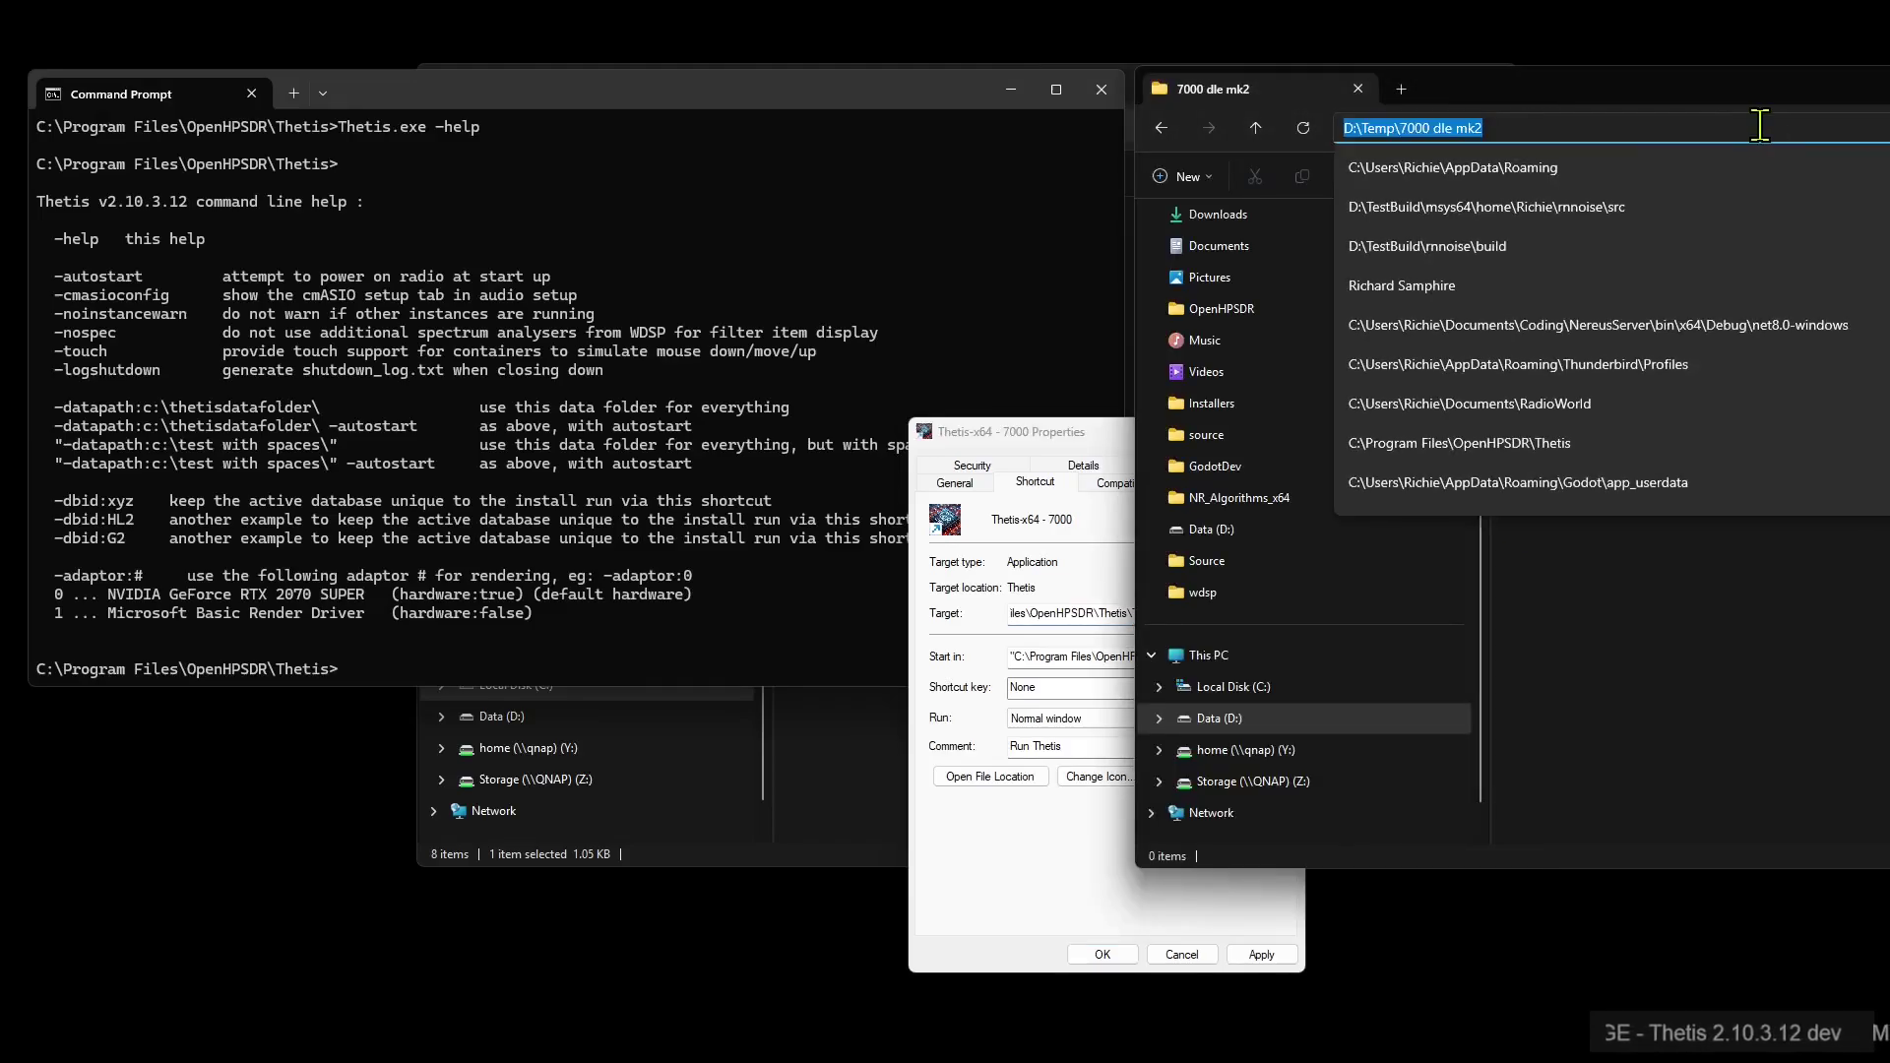
left_click(1651, 121)
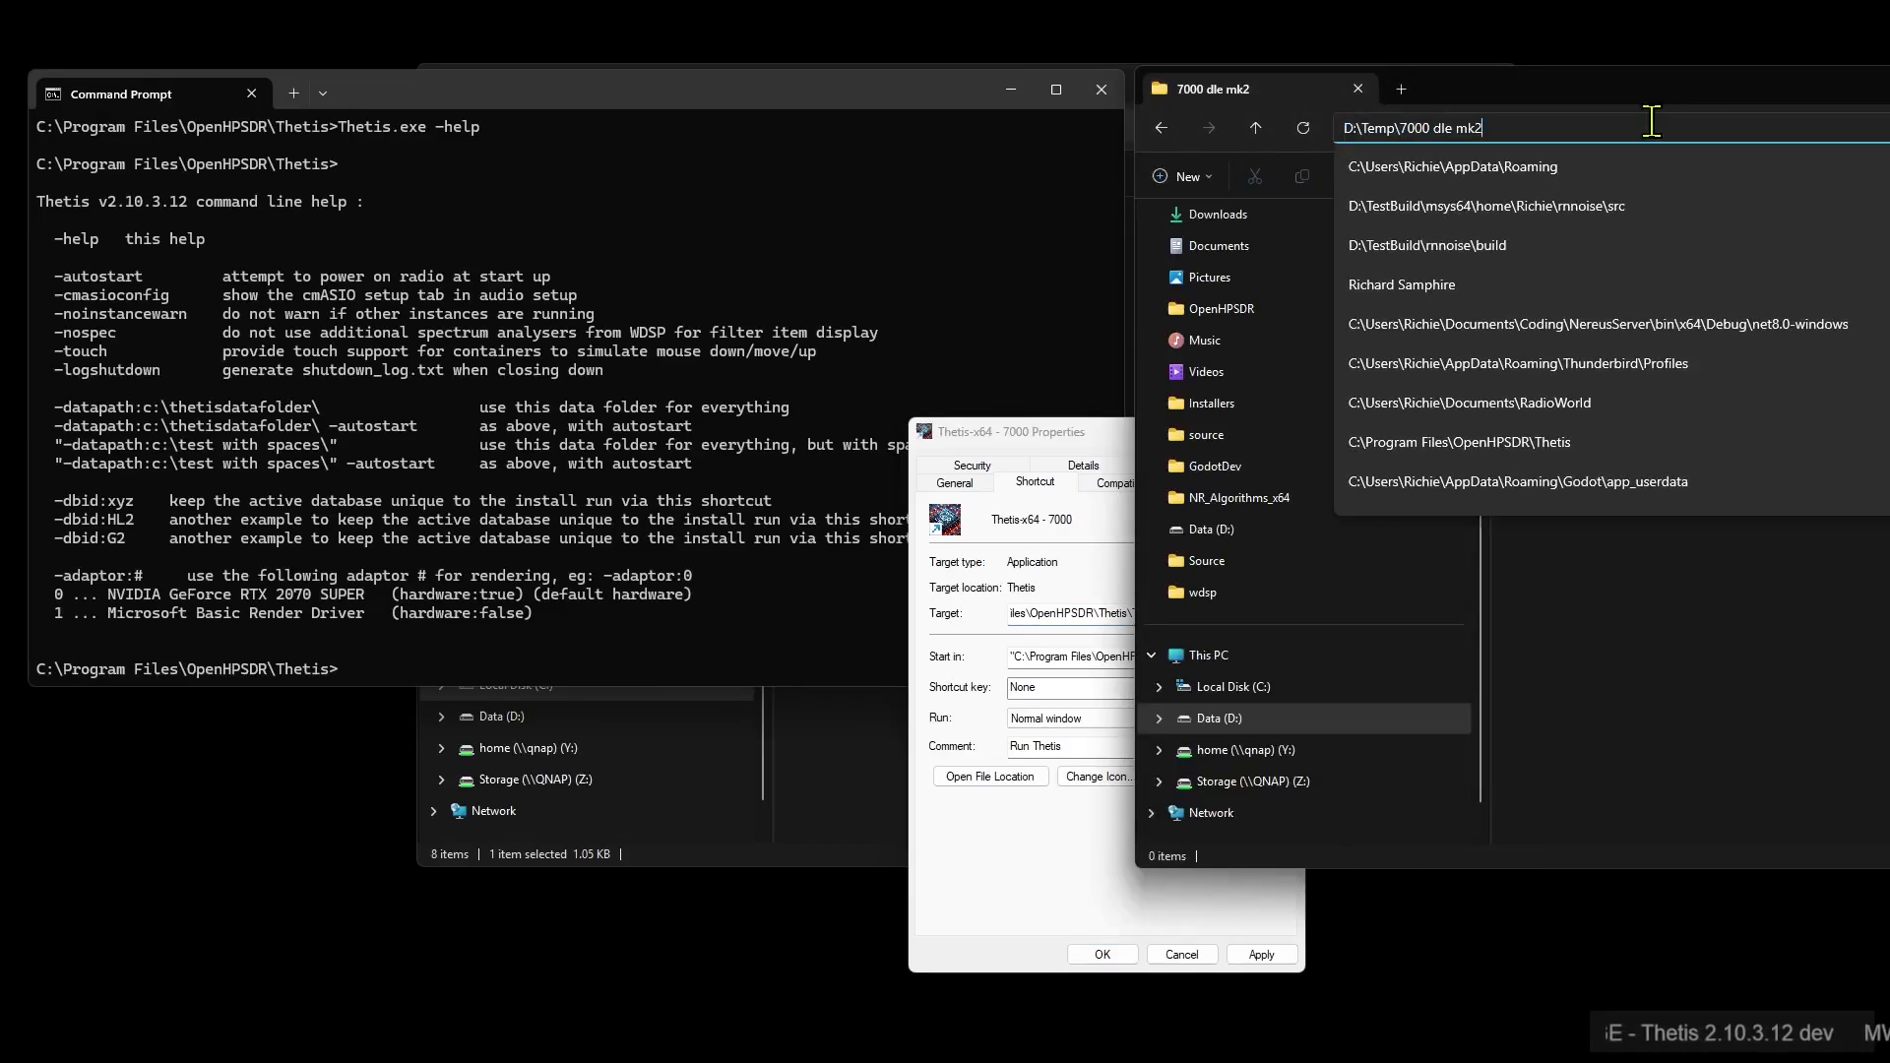
Complete the 7000 shortcut's target with the copied path D:\Temp\7000 dle mk2 and a closing quotation mark, and save it with administrator permission
left_click(1071, 431)
left_click(1222, 613)
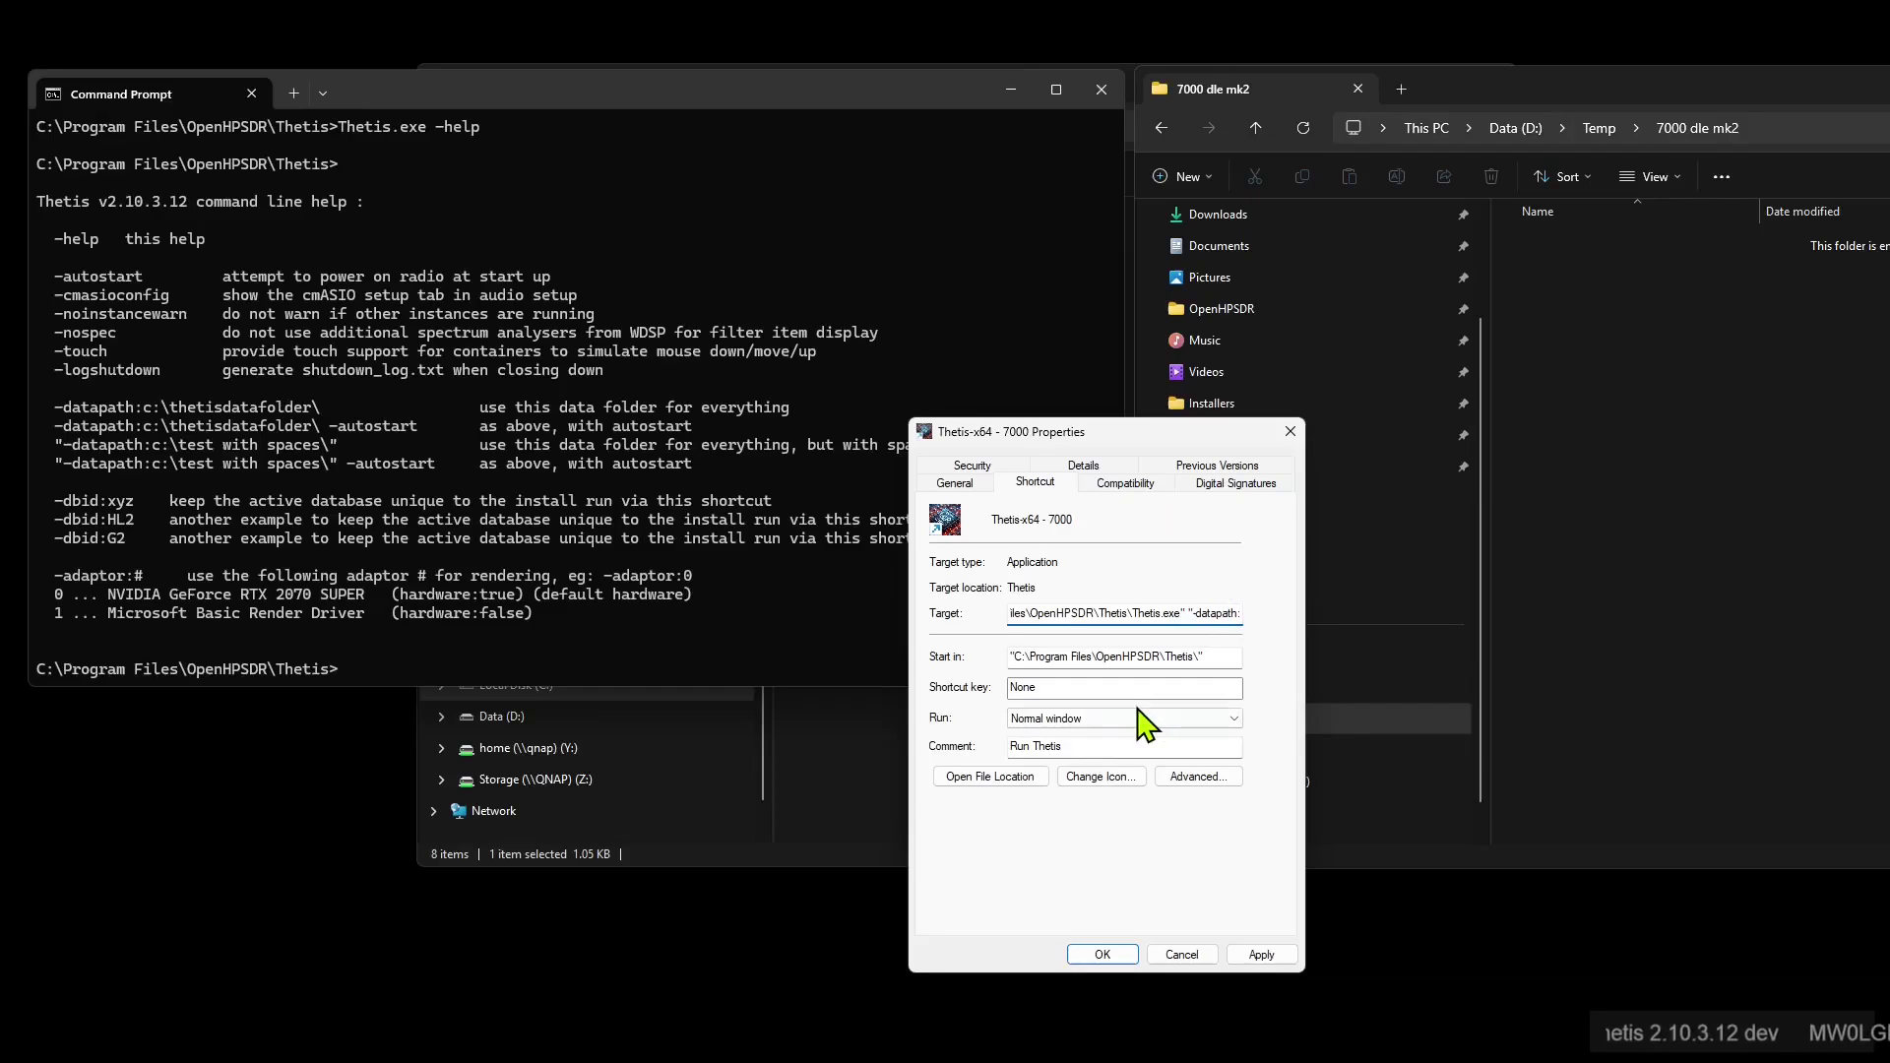
key("ctrl+v")
type("\"")
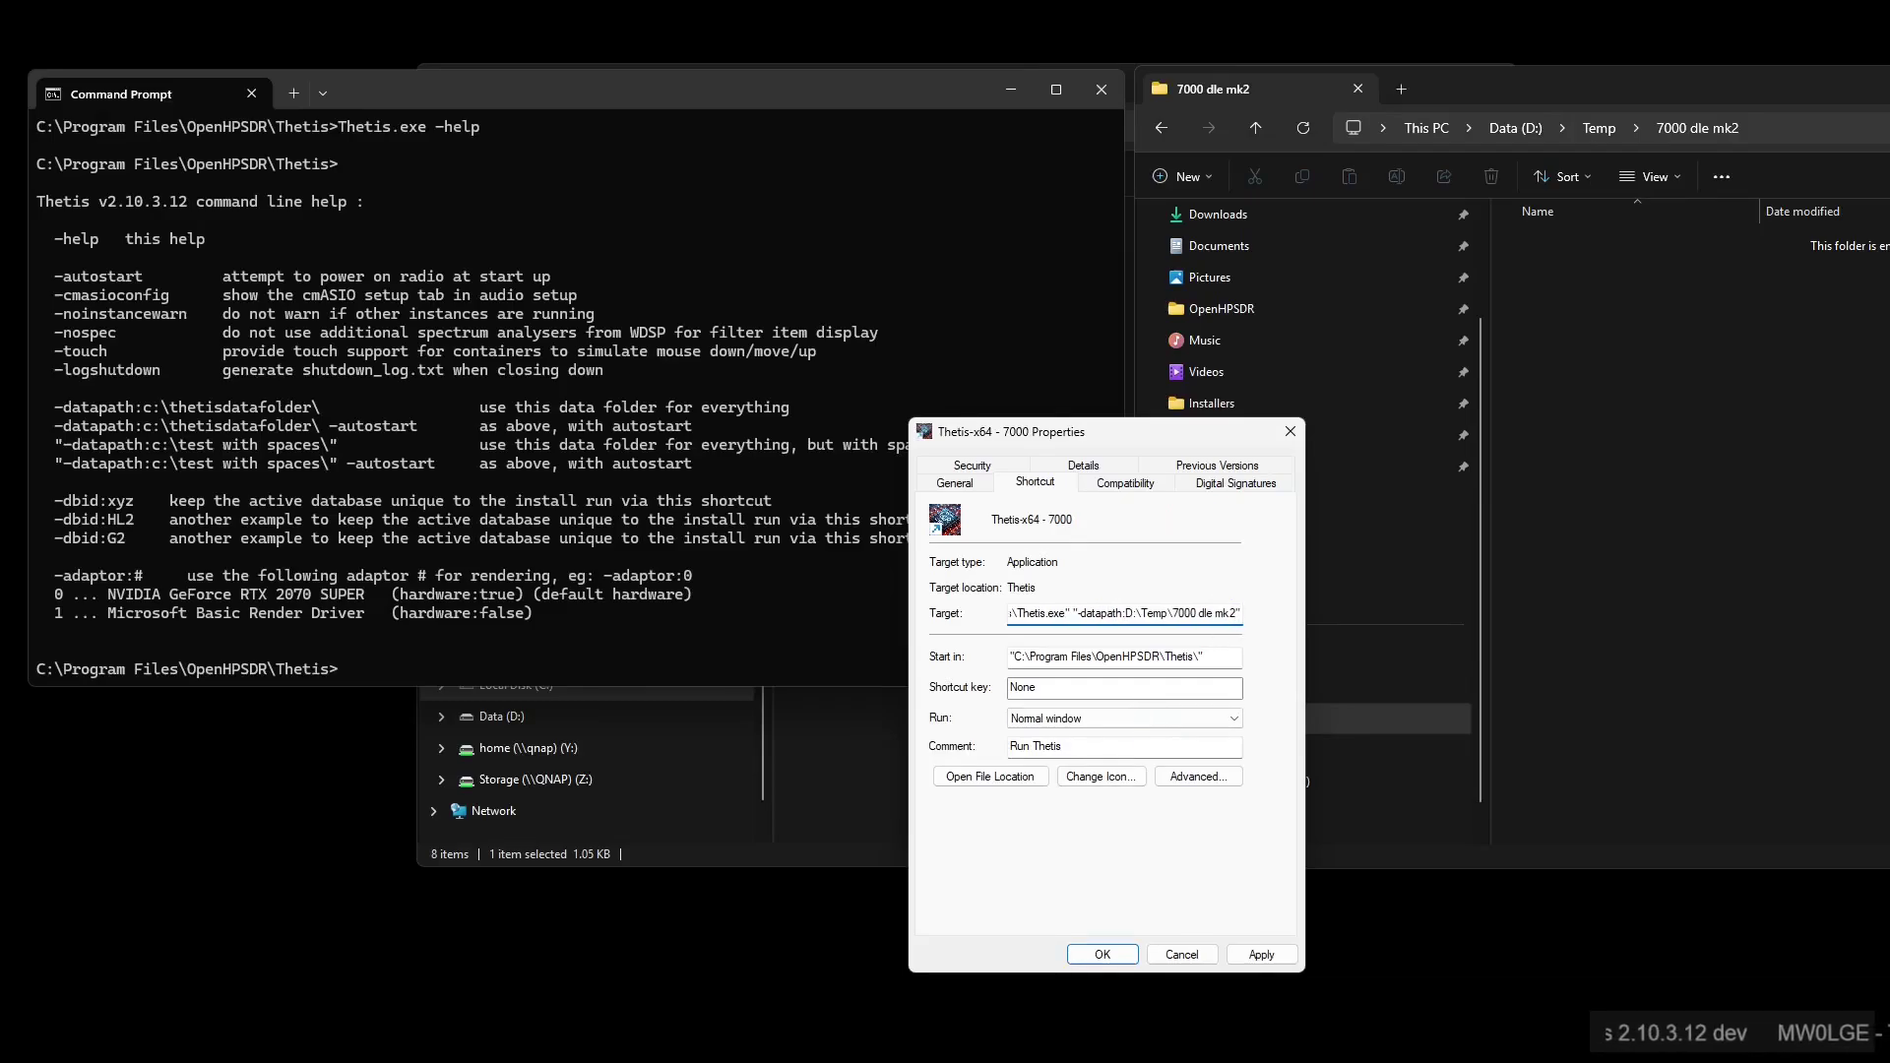
left_click(1103, 956)
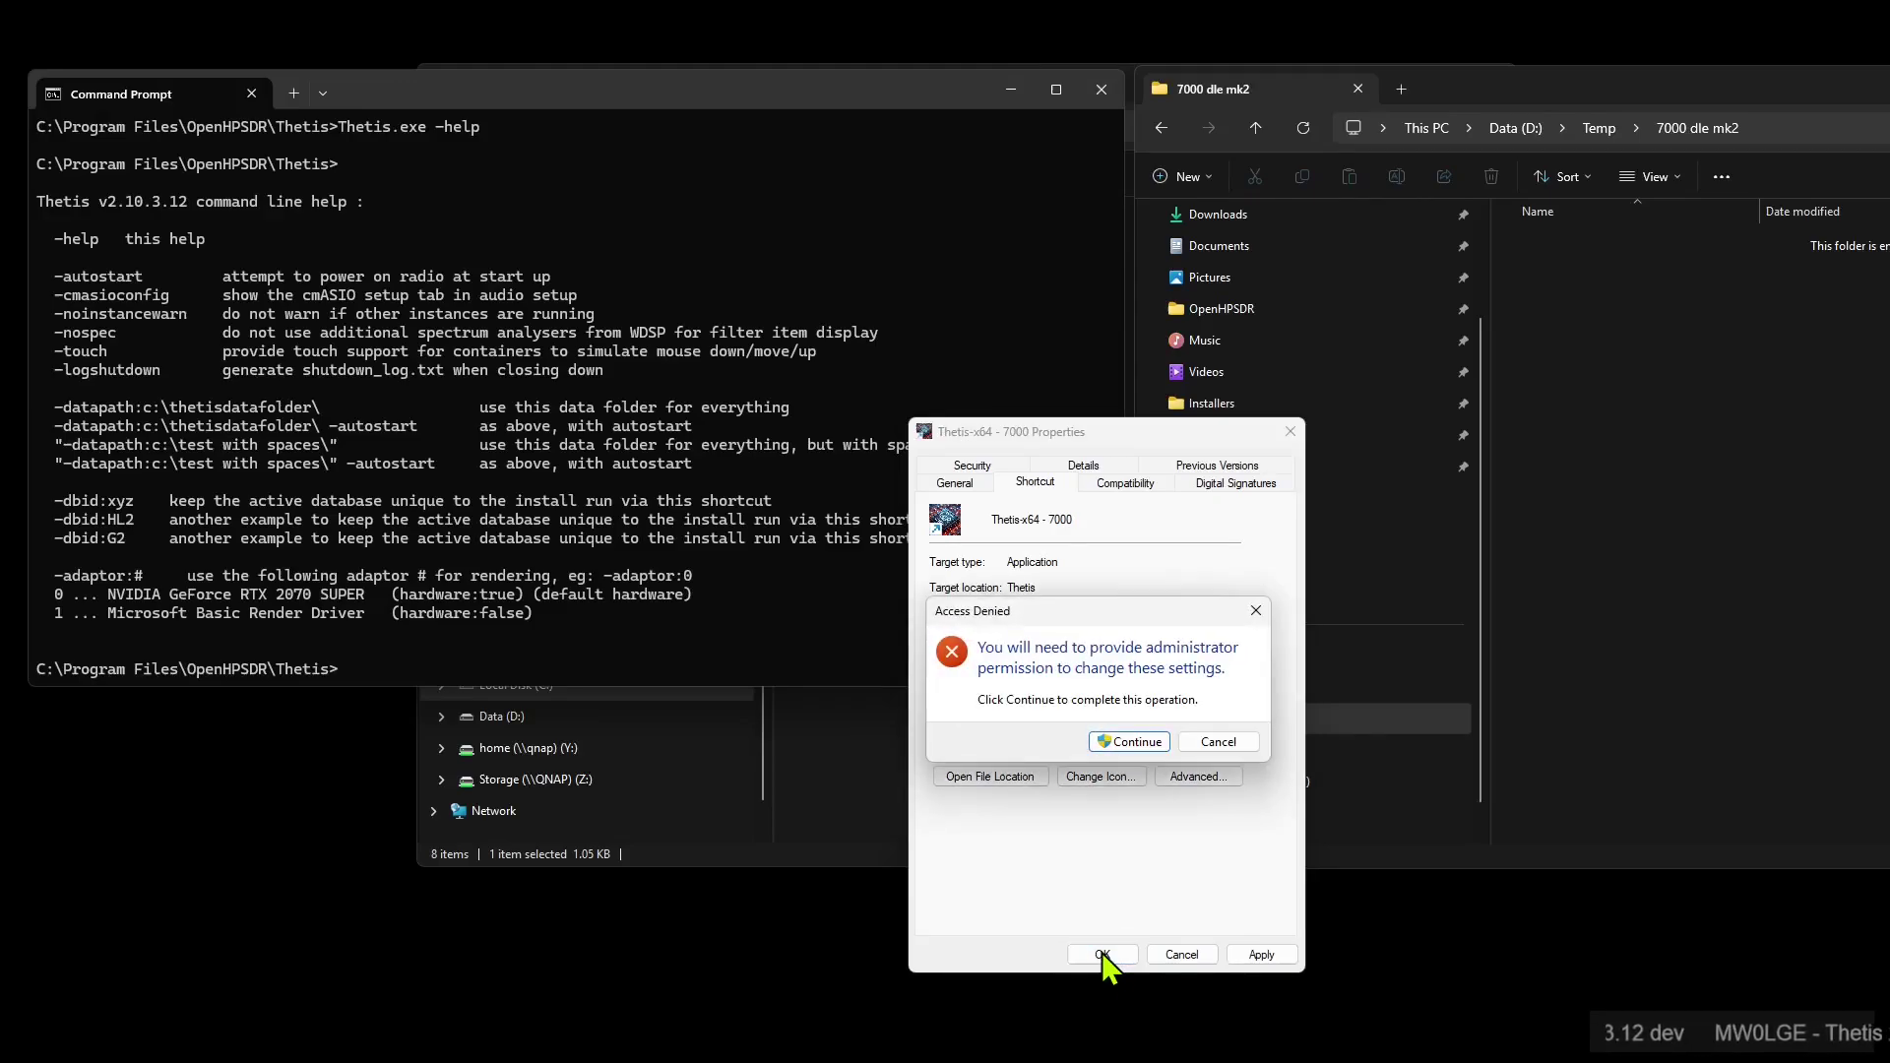
left_click(1132, 745)
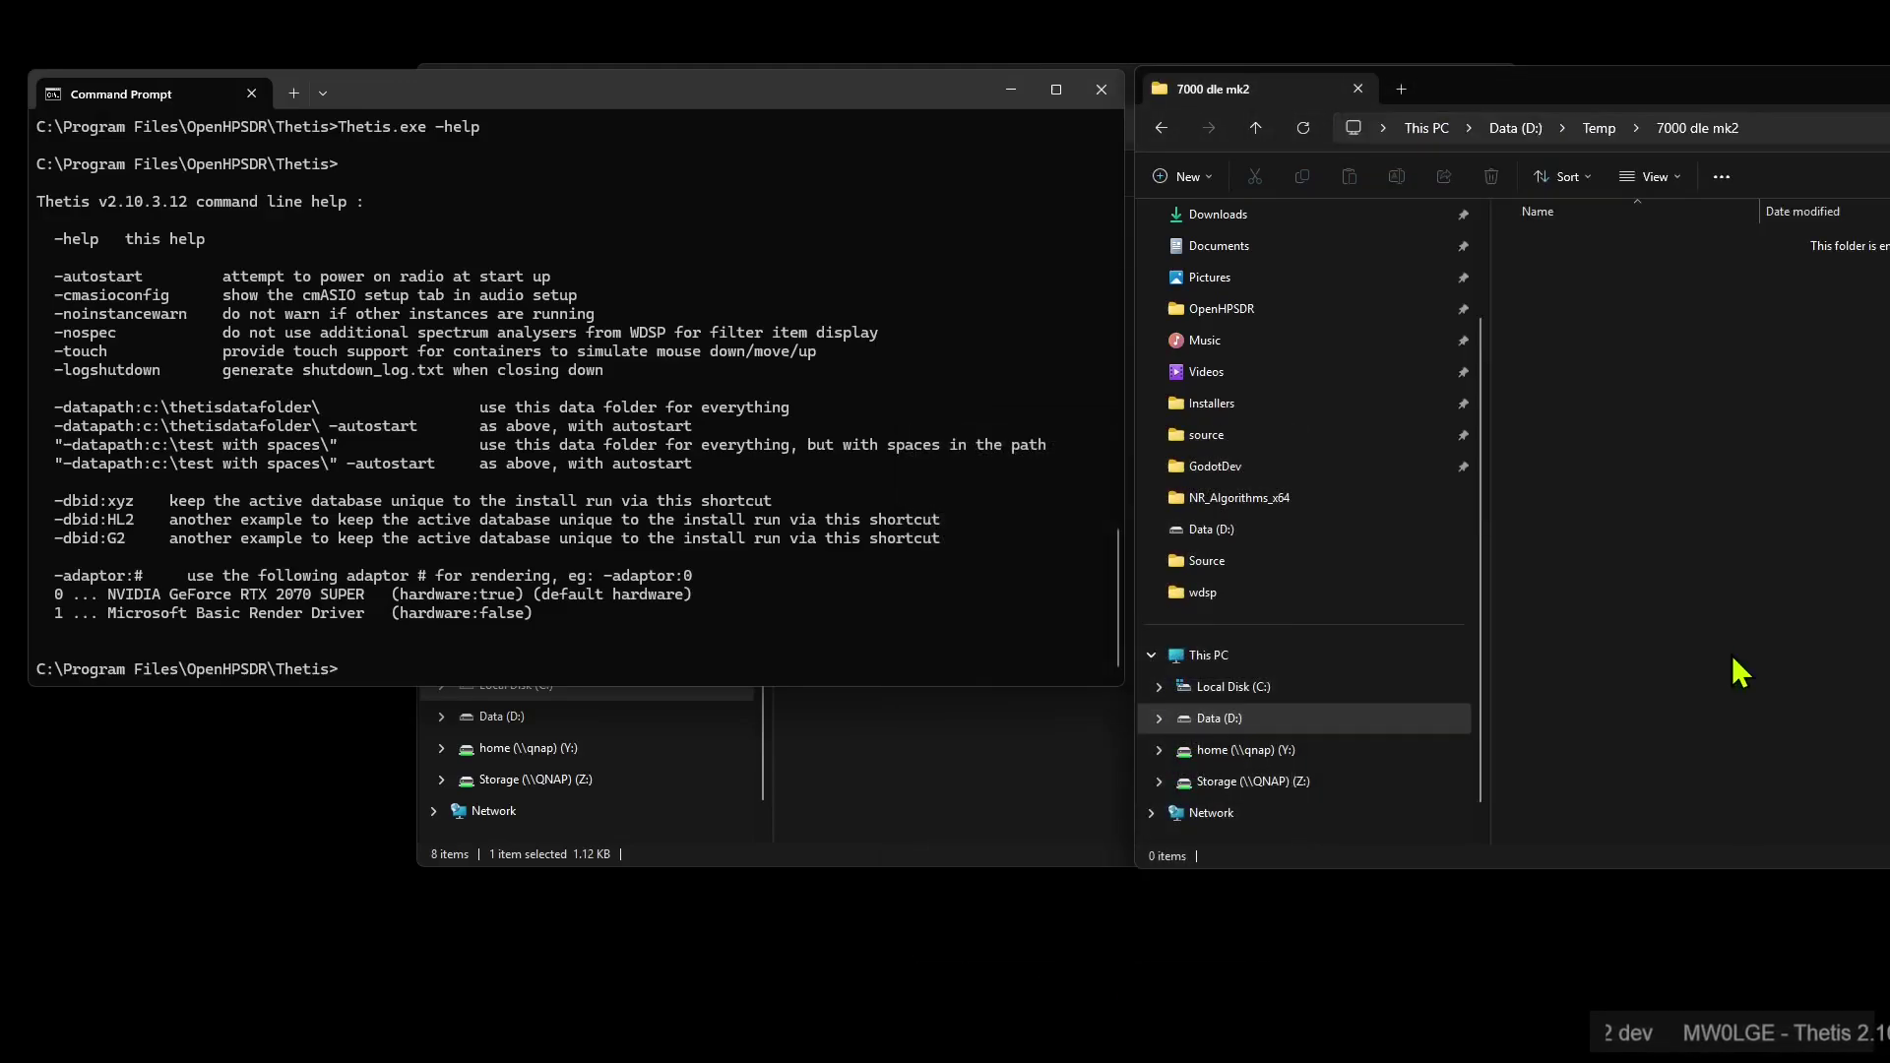
Copy the wdspWisdom00 file from the g2 folder into the "7000 dle mk2" folder
left_click(1596, 138)
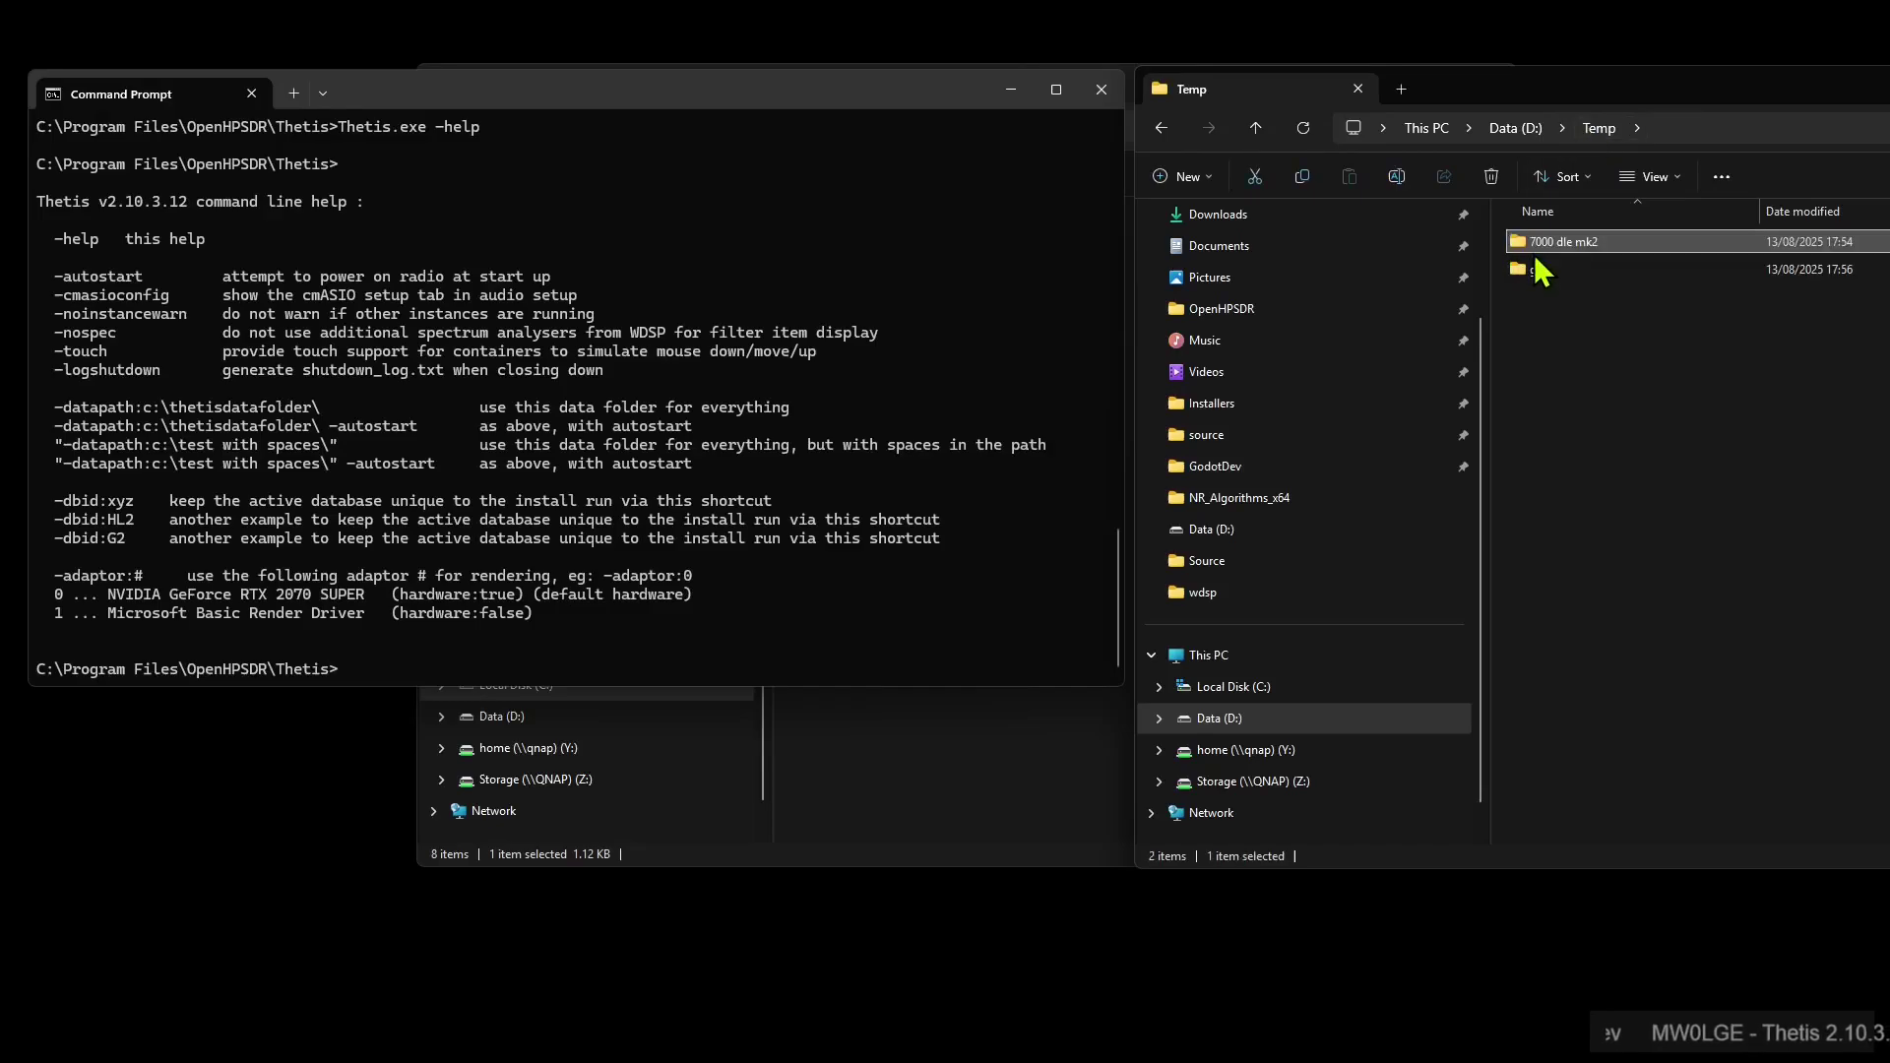
double_click(1541, 272)
left_click(1576, 490)
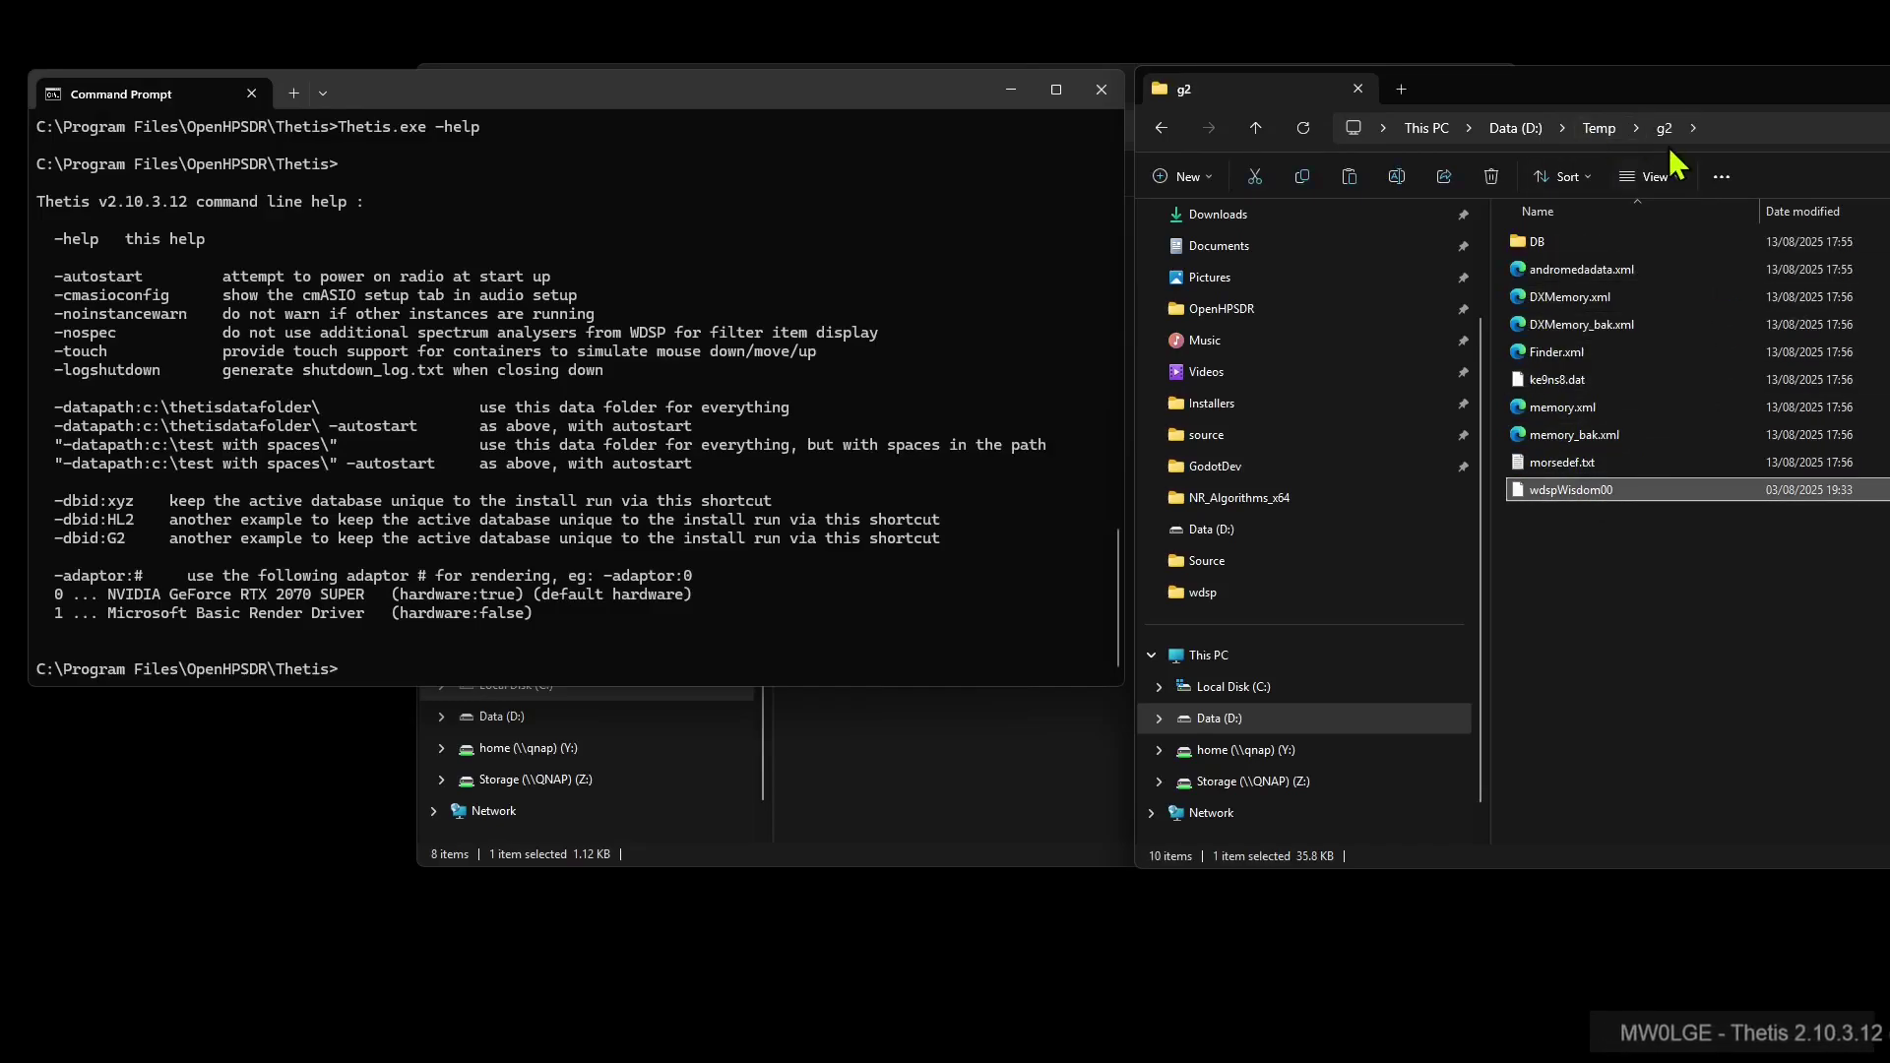
left_click(1598, 128)
double_click(1566, 246)
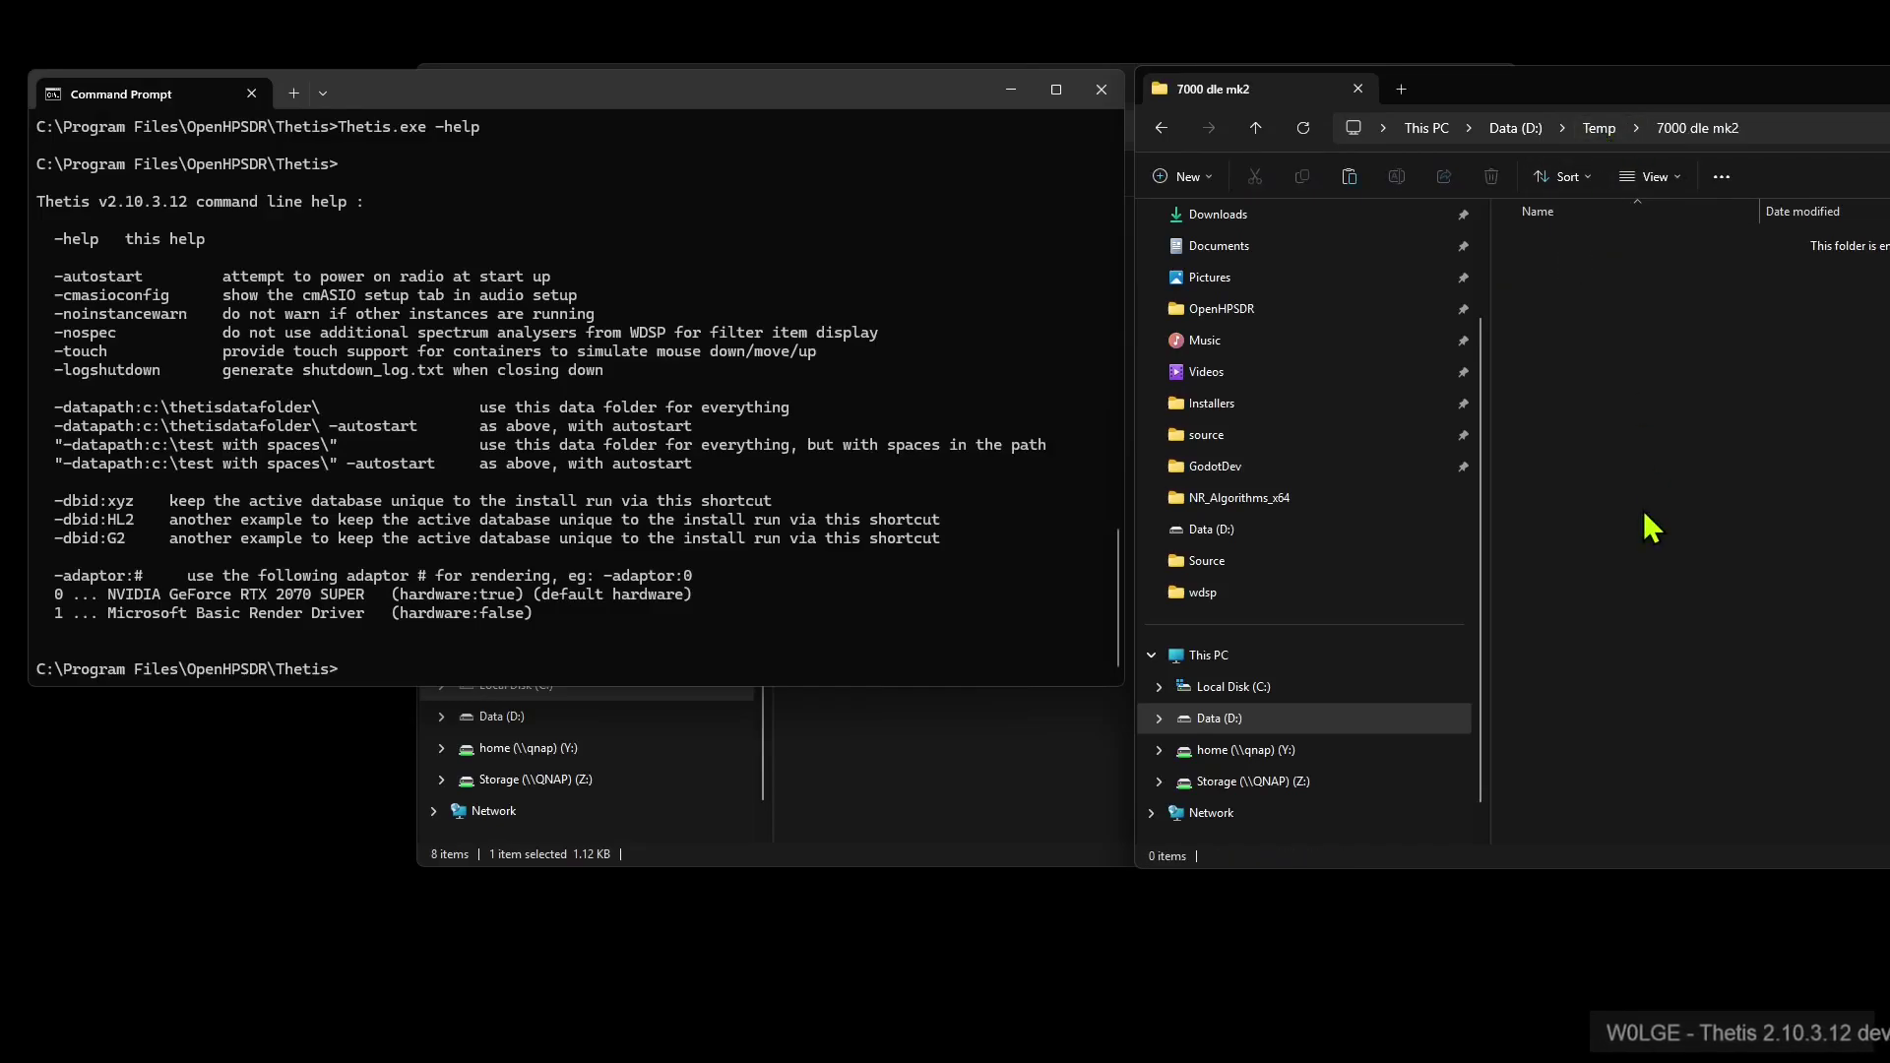
key("ctrl+v")
Launch Thetis from the "Thetis-x64 - 7000" shortcut and bring the "7000 dle mk2" folder forward to watch its files
left_click(929, 802)
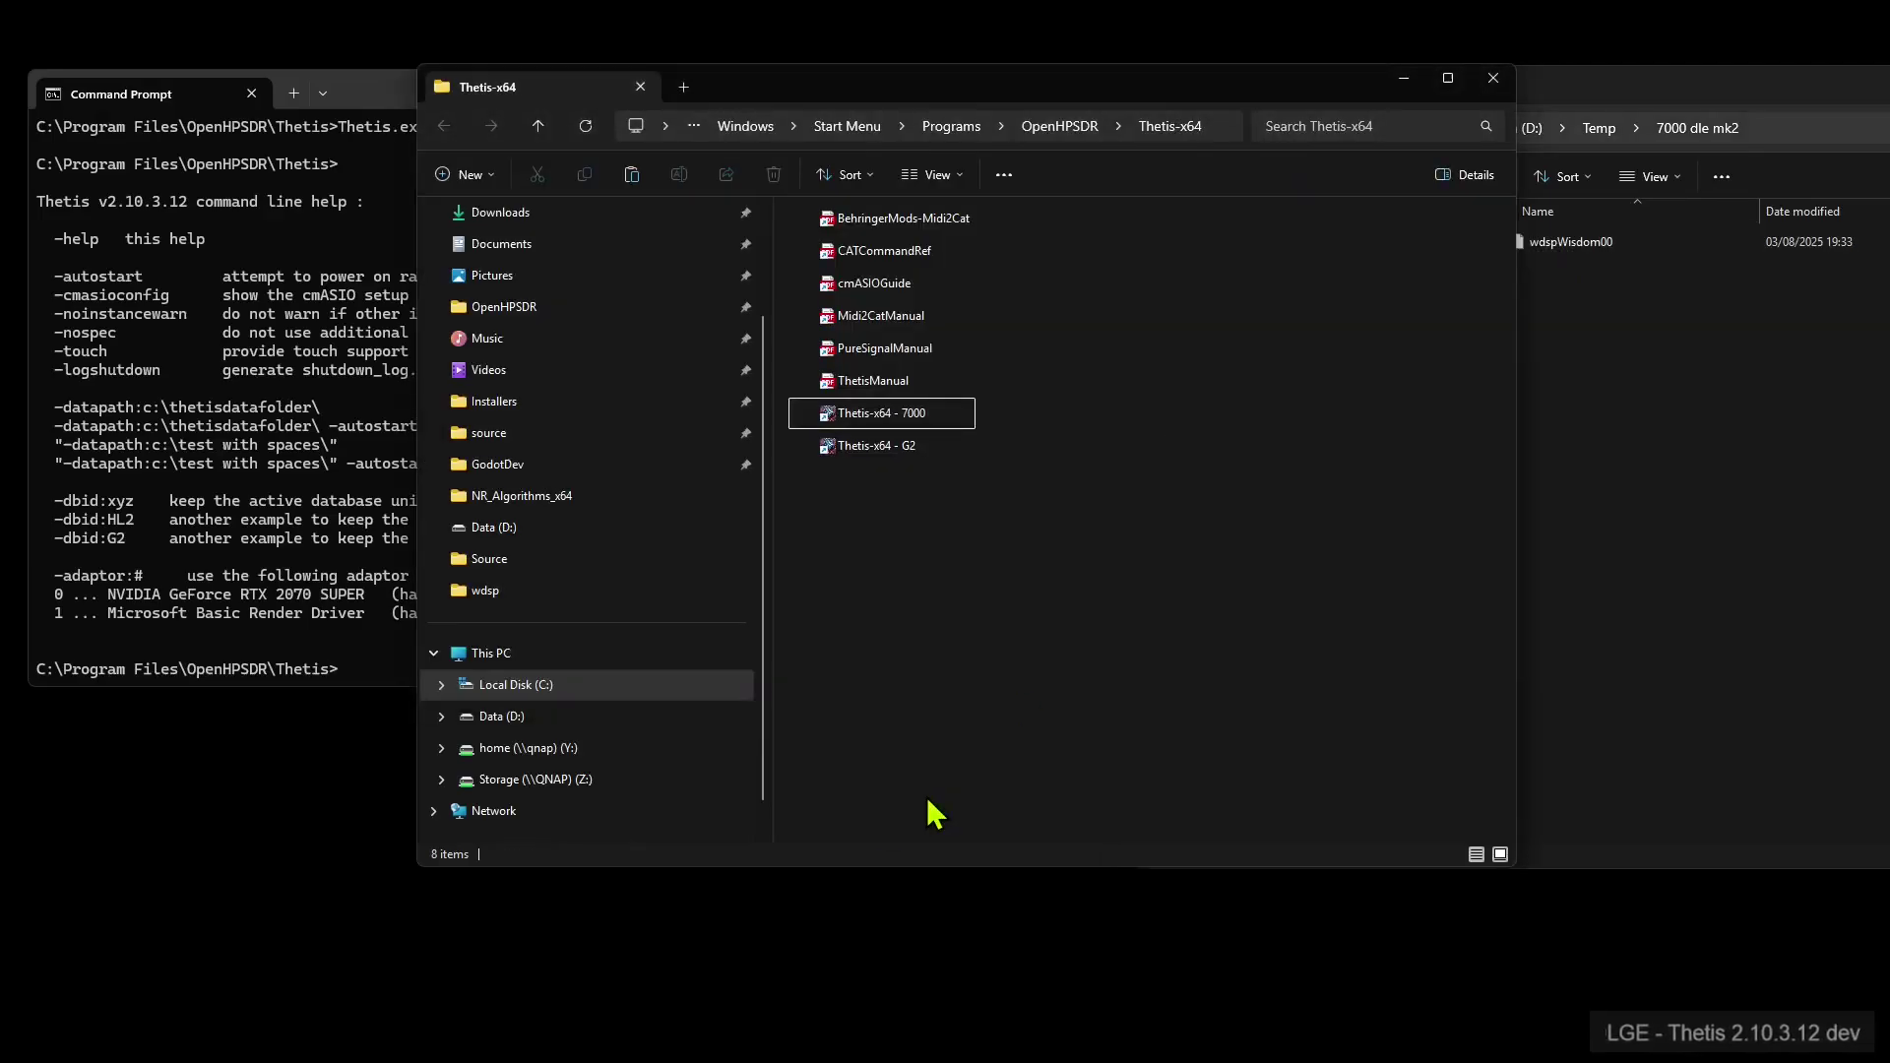
double_click(902, 420)
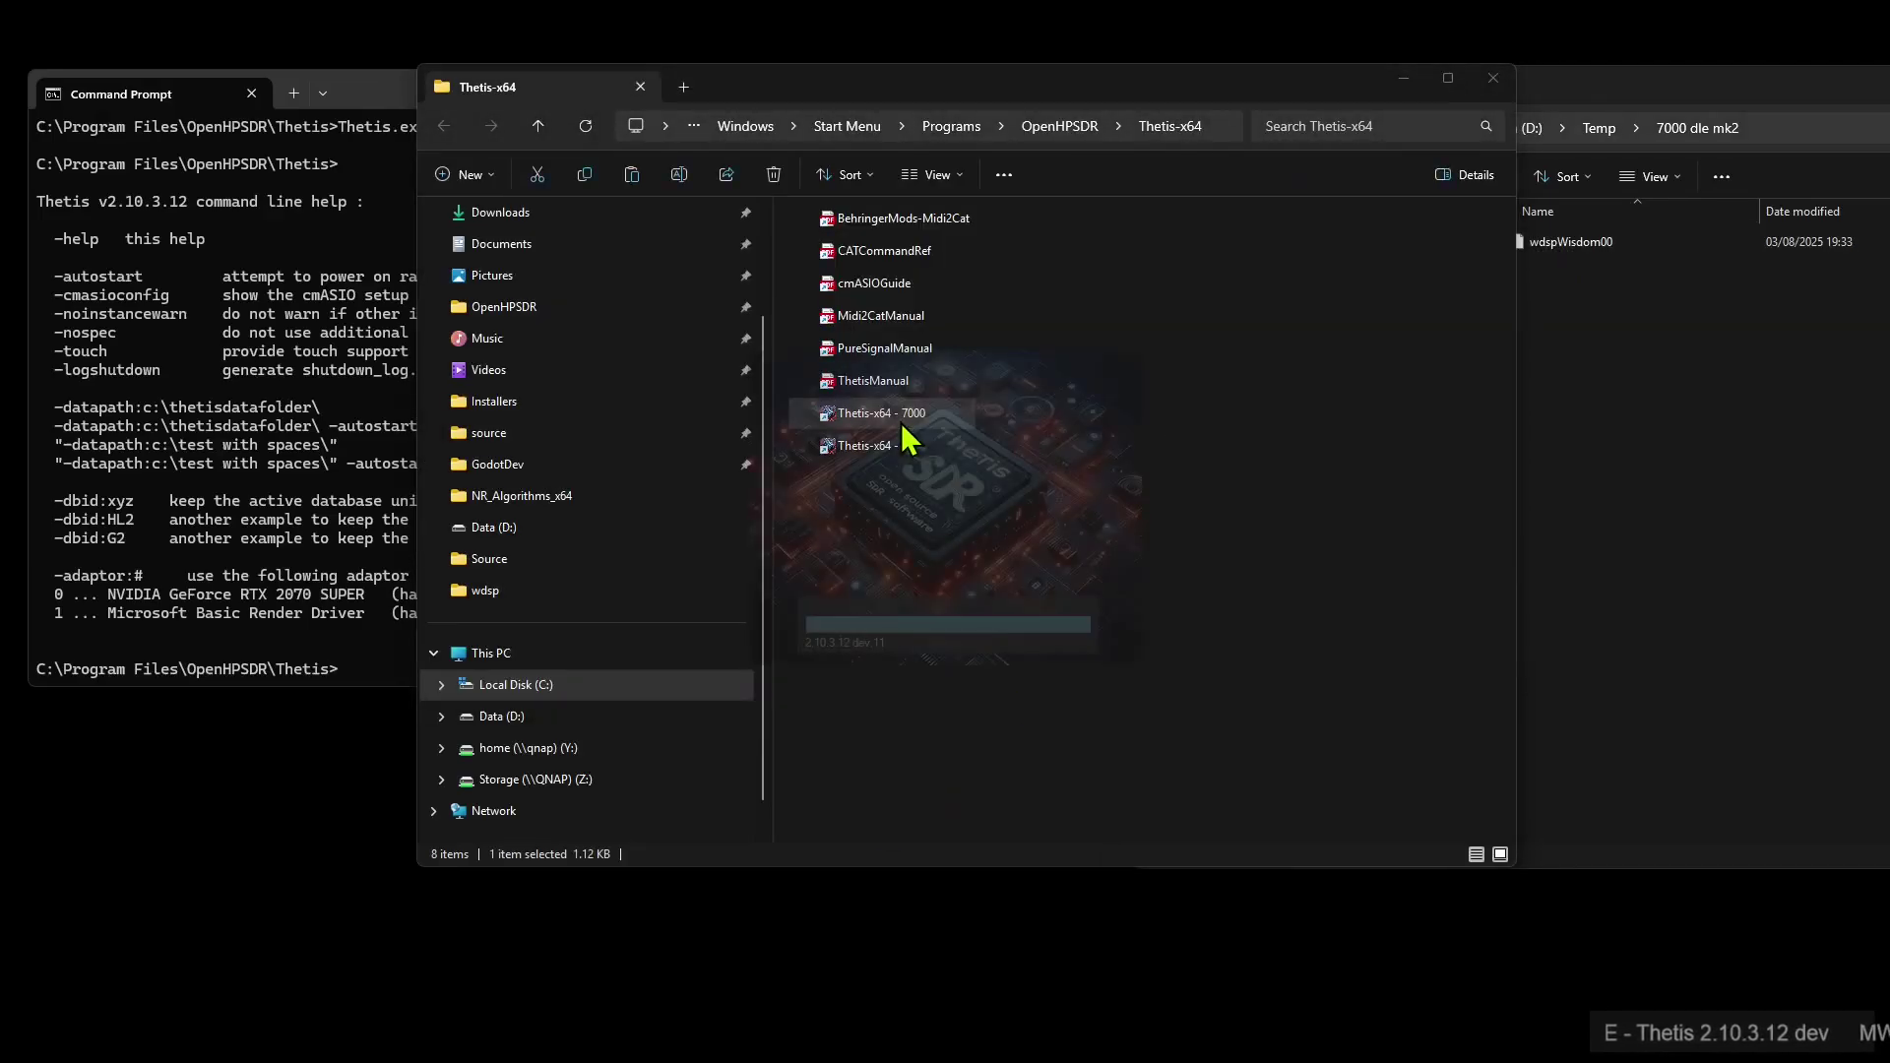
left_click(1810, 605)
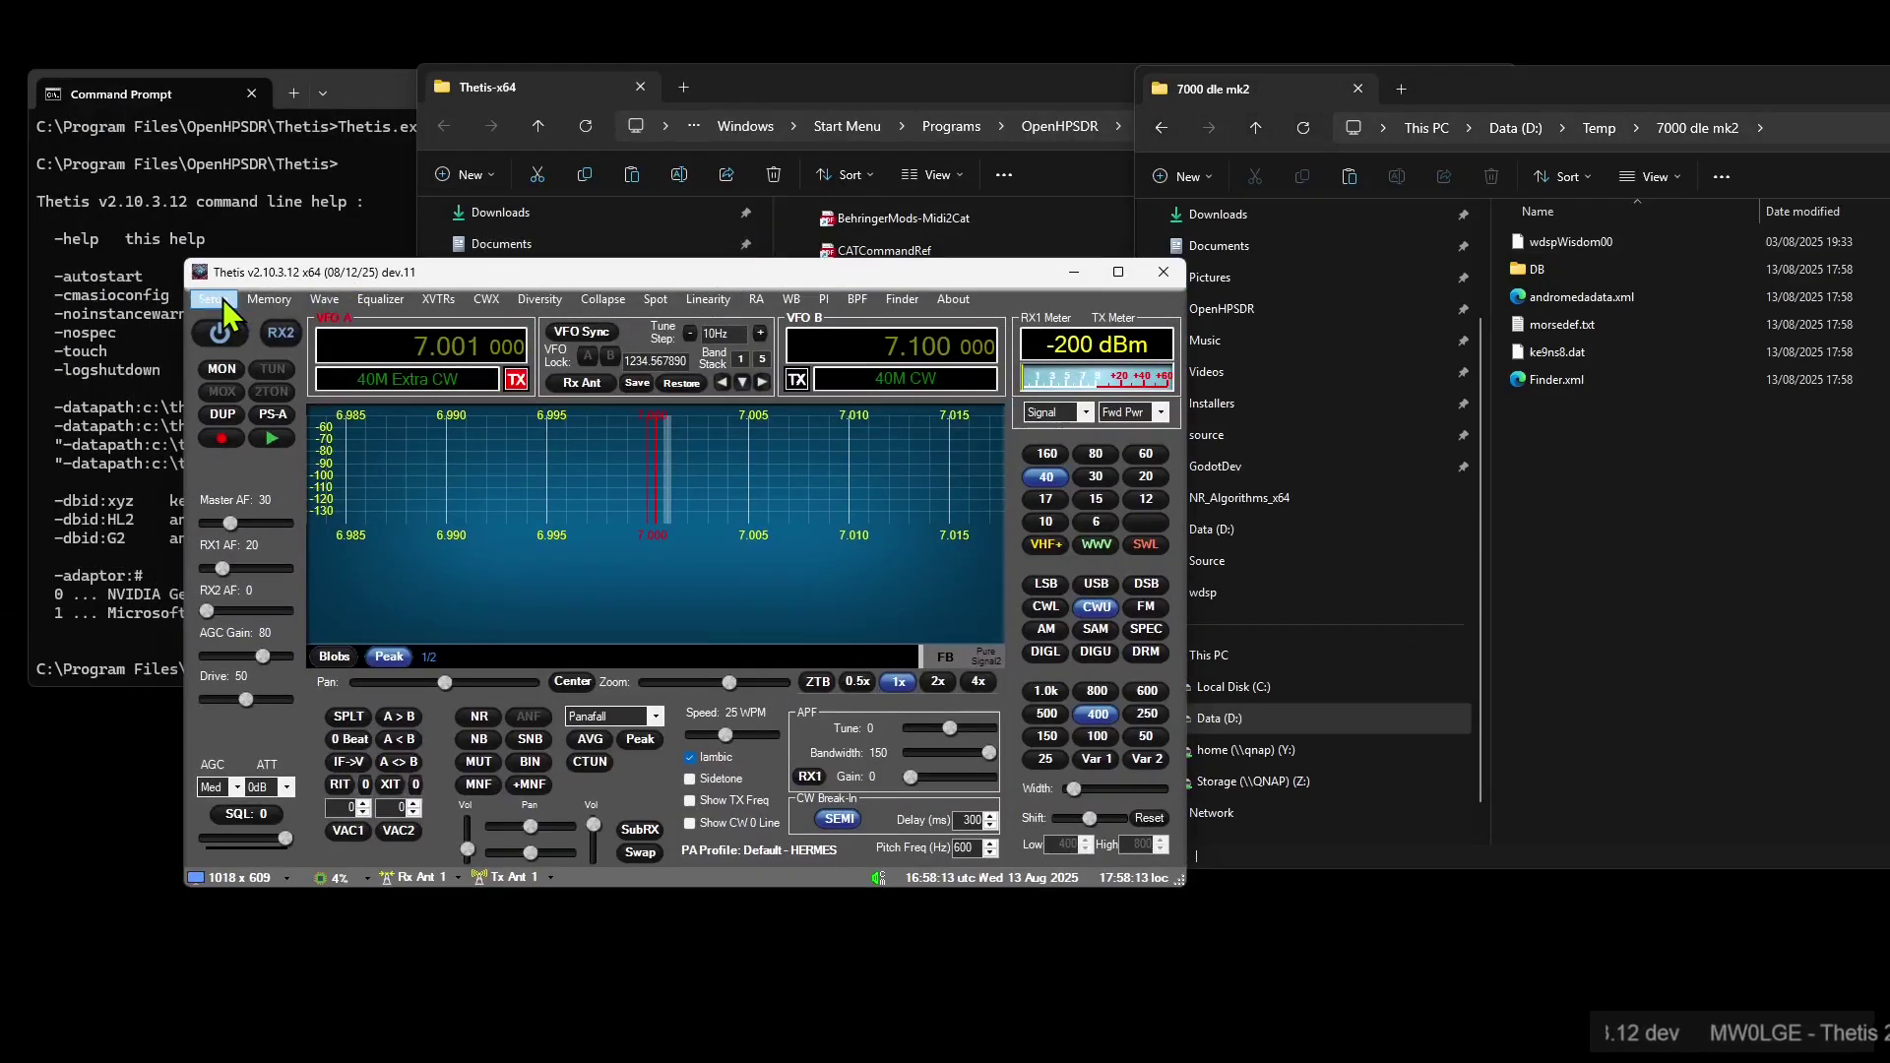
Set the custom title text to 7000 in the general options of the Thetis setup, and close Thetis
left_click(214, 299)
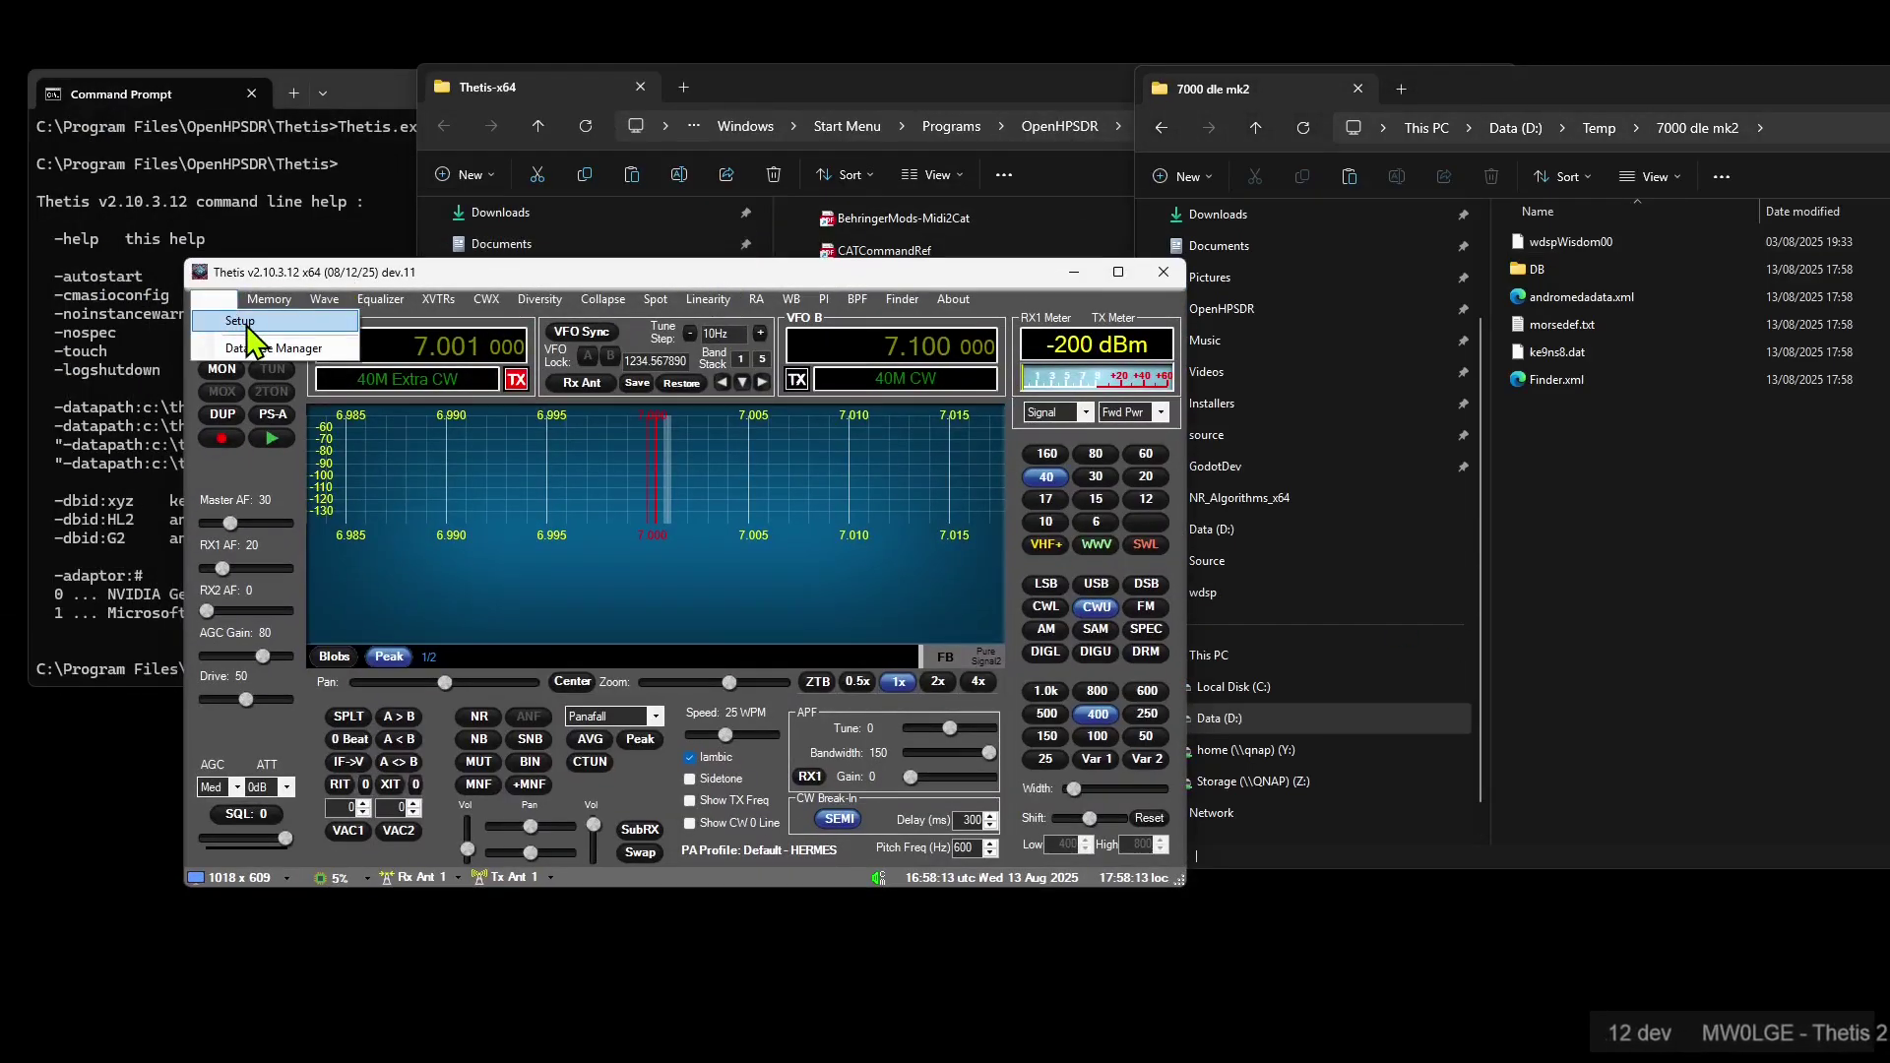
left_click(246, 324)
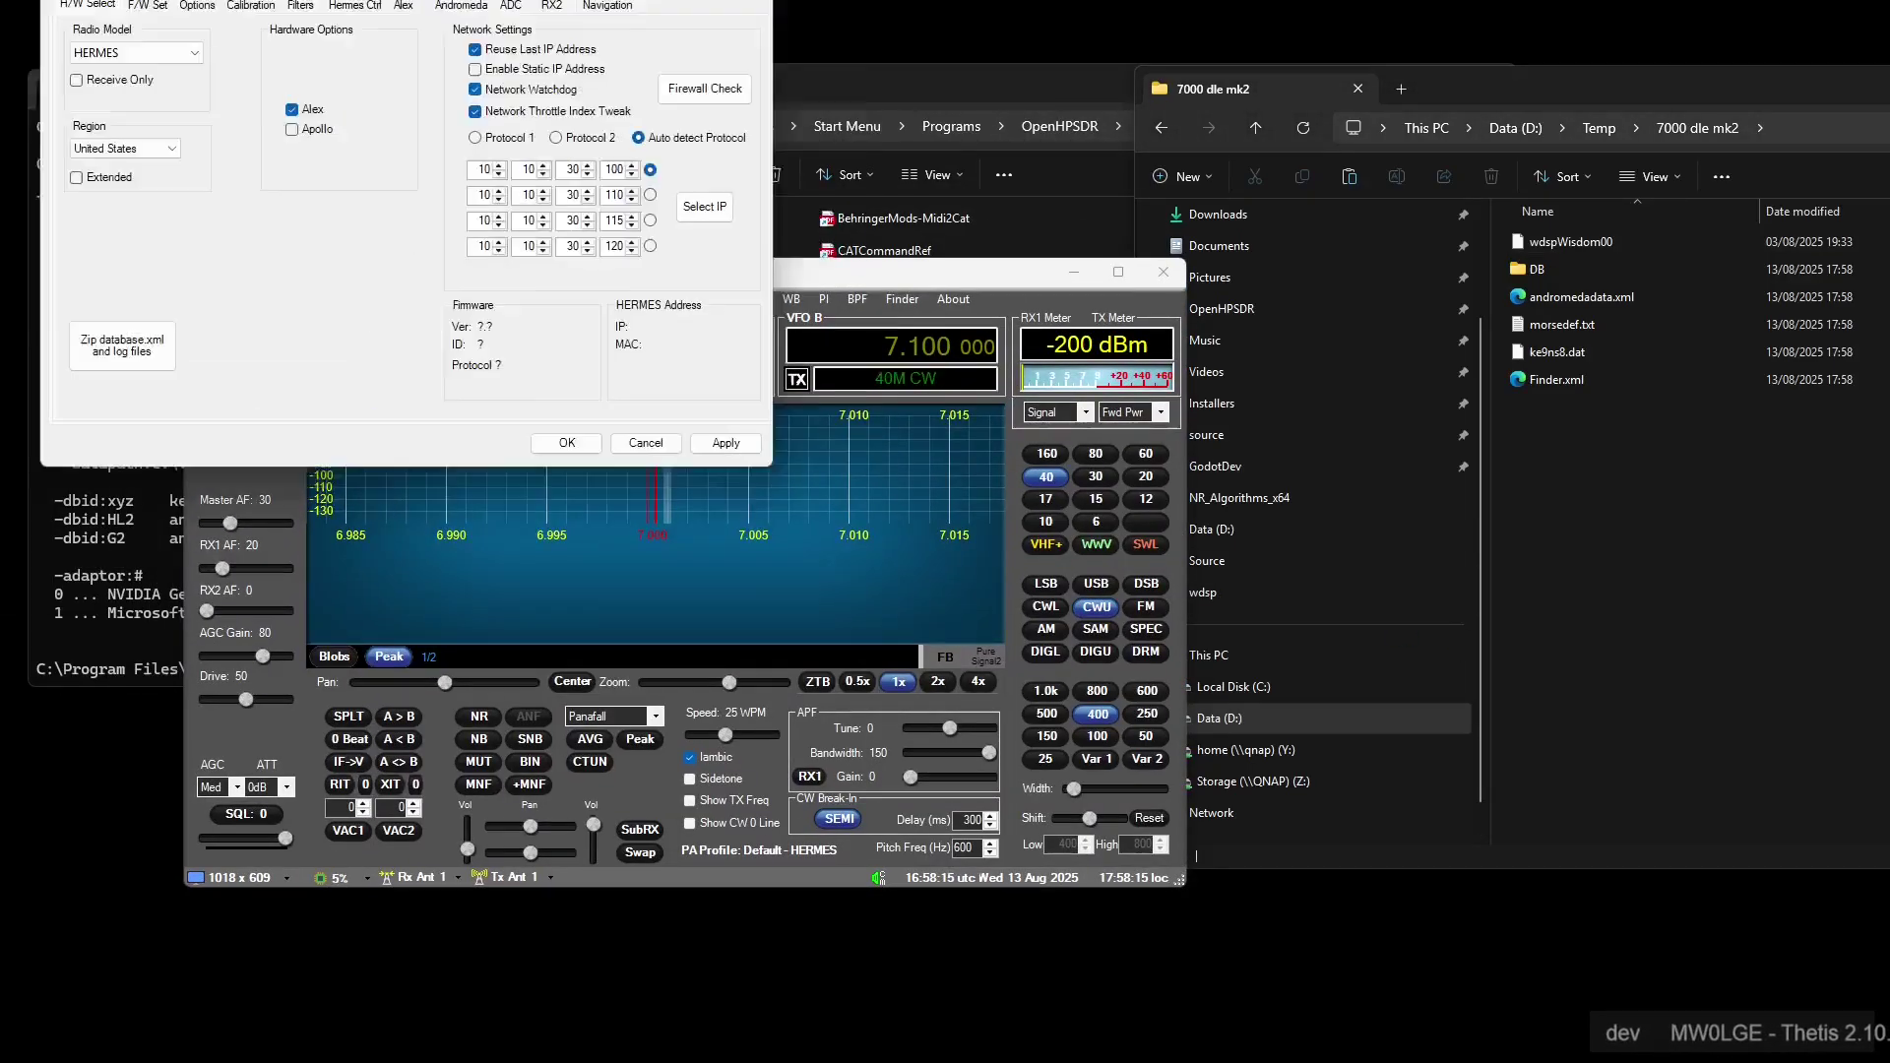
left_click(539, 282)
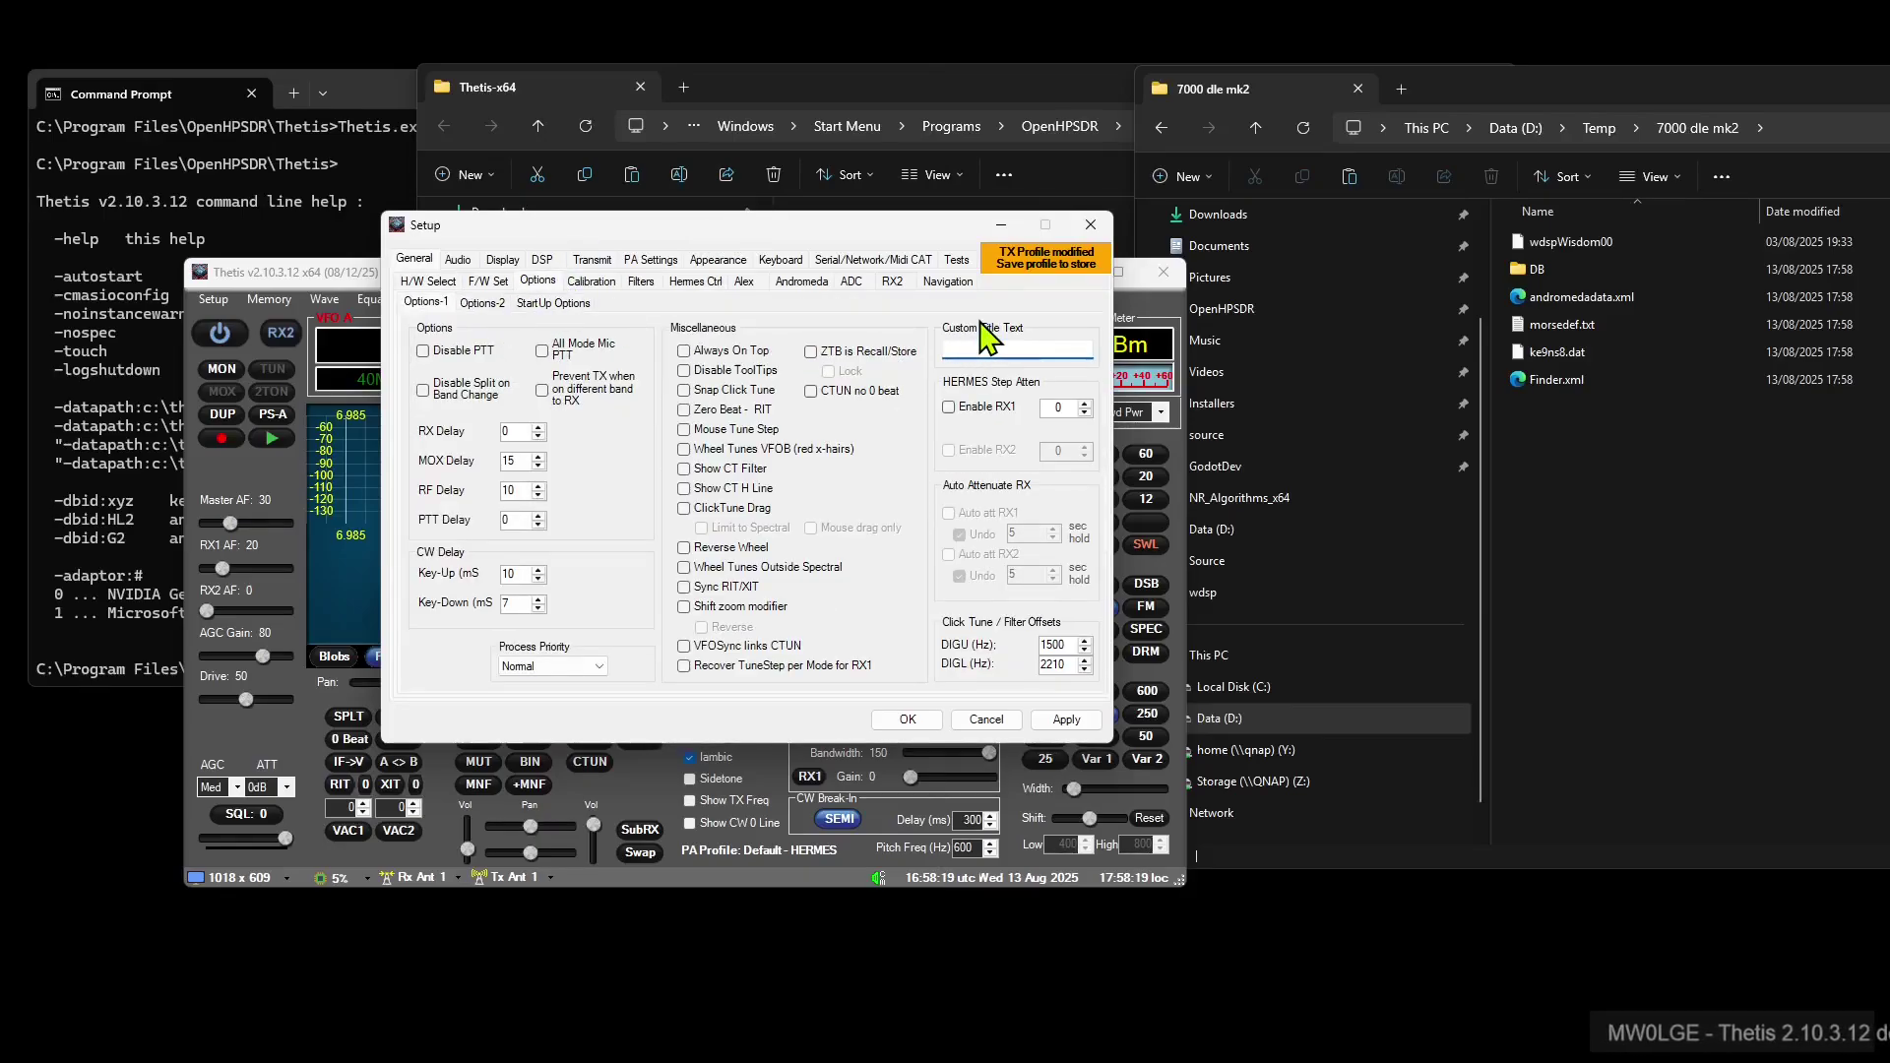
type("7000")
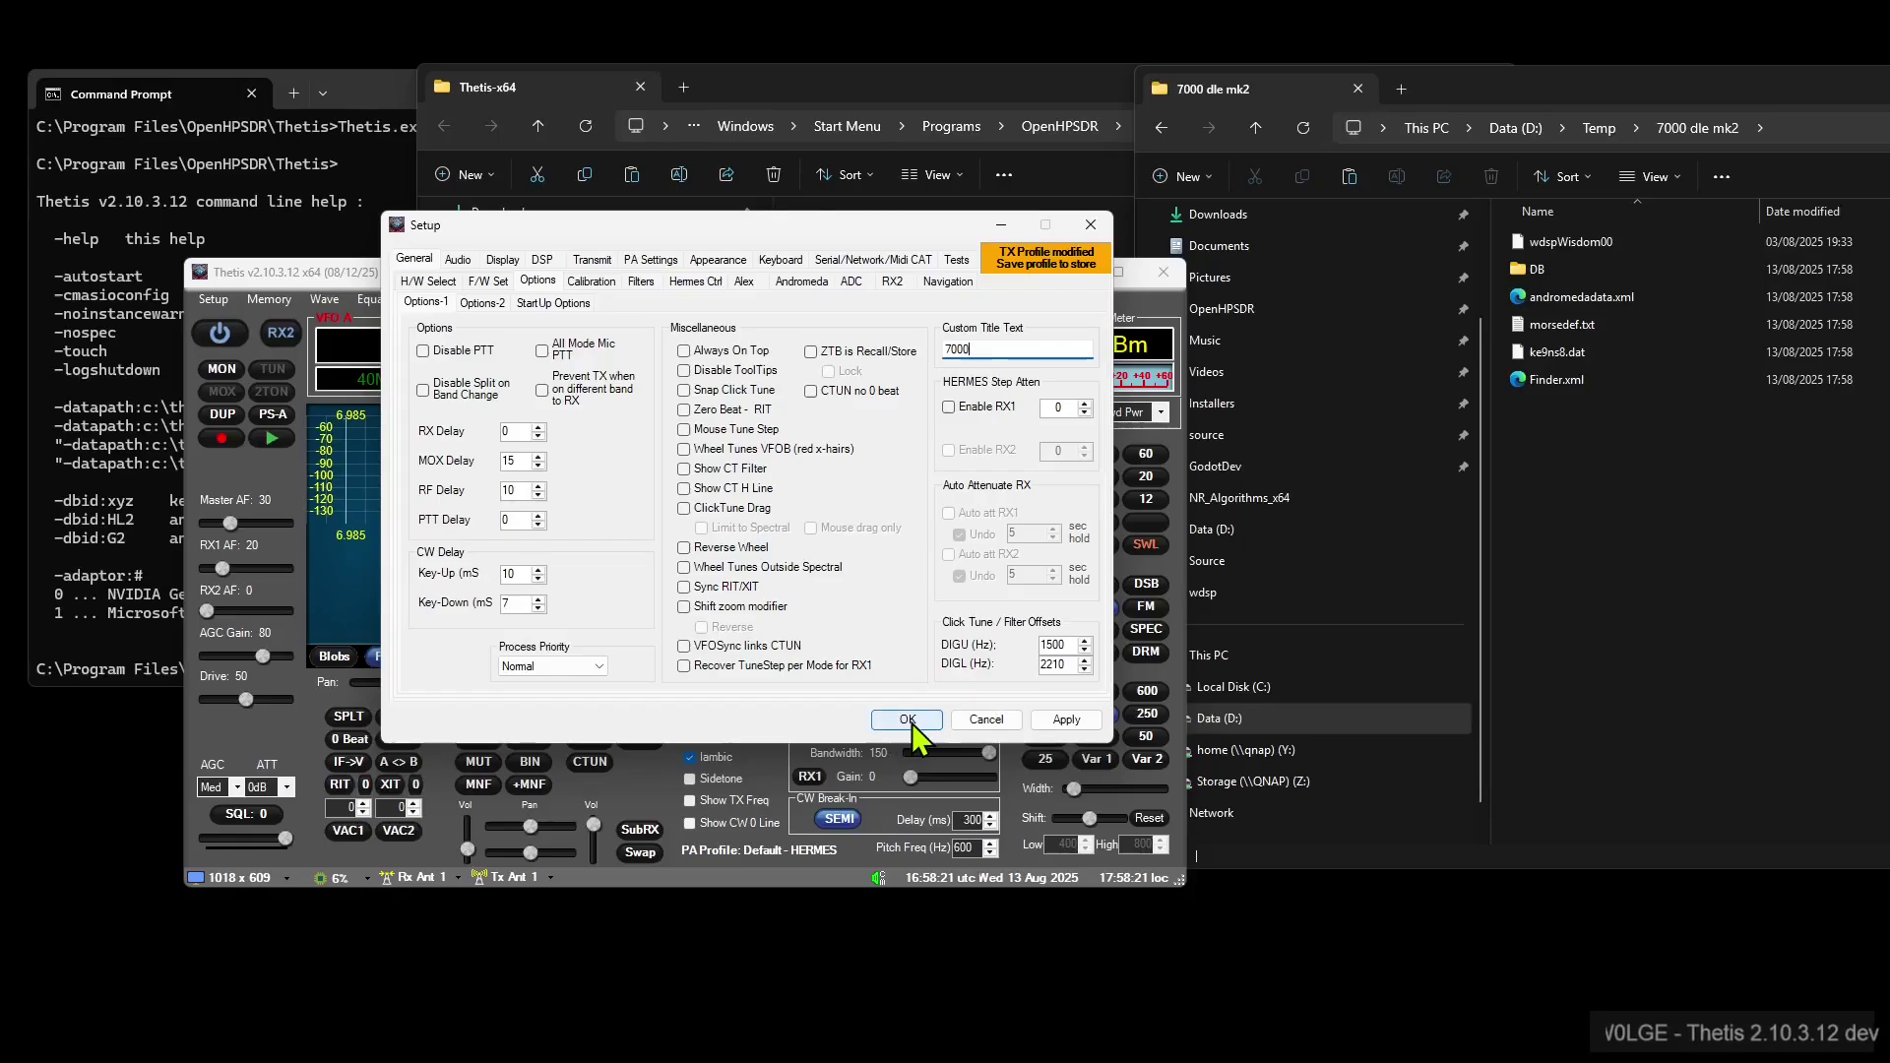
left_click(906, 720)
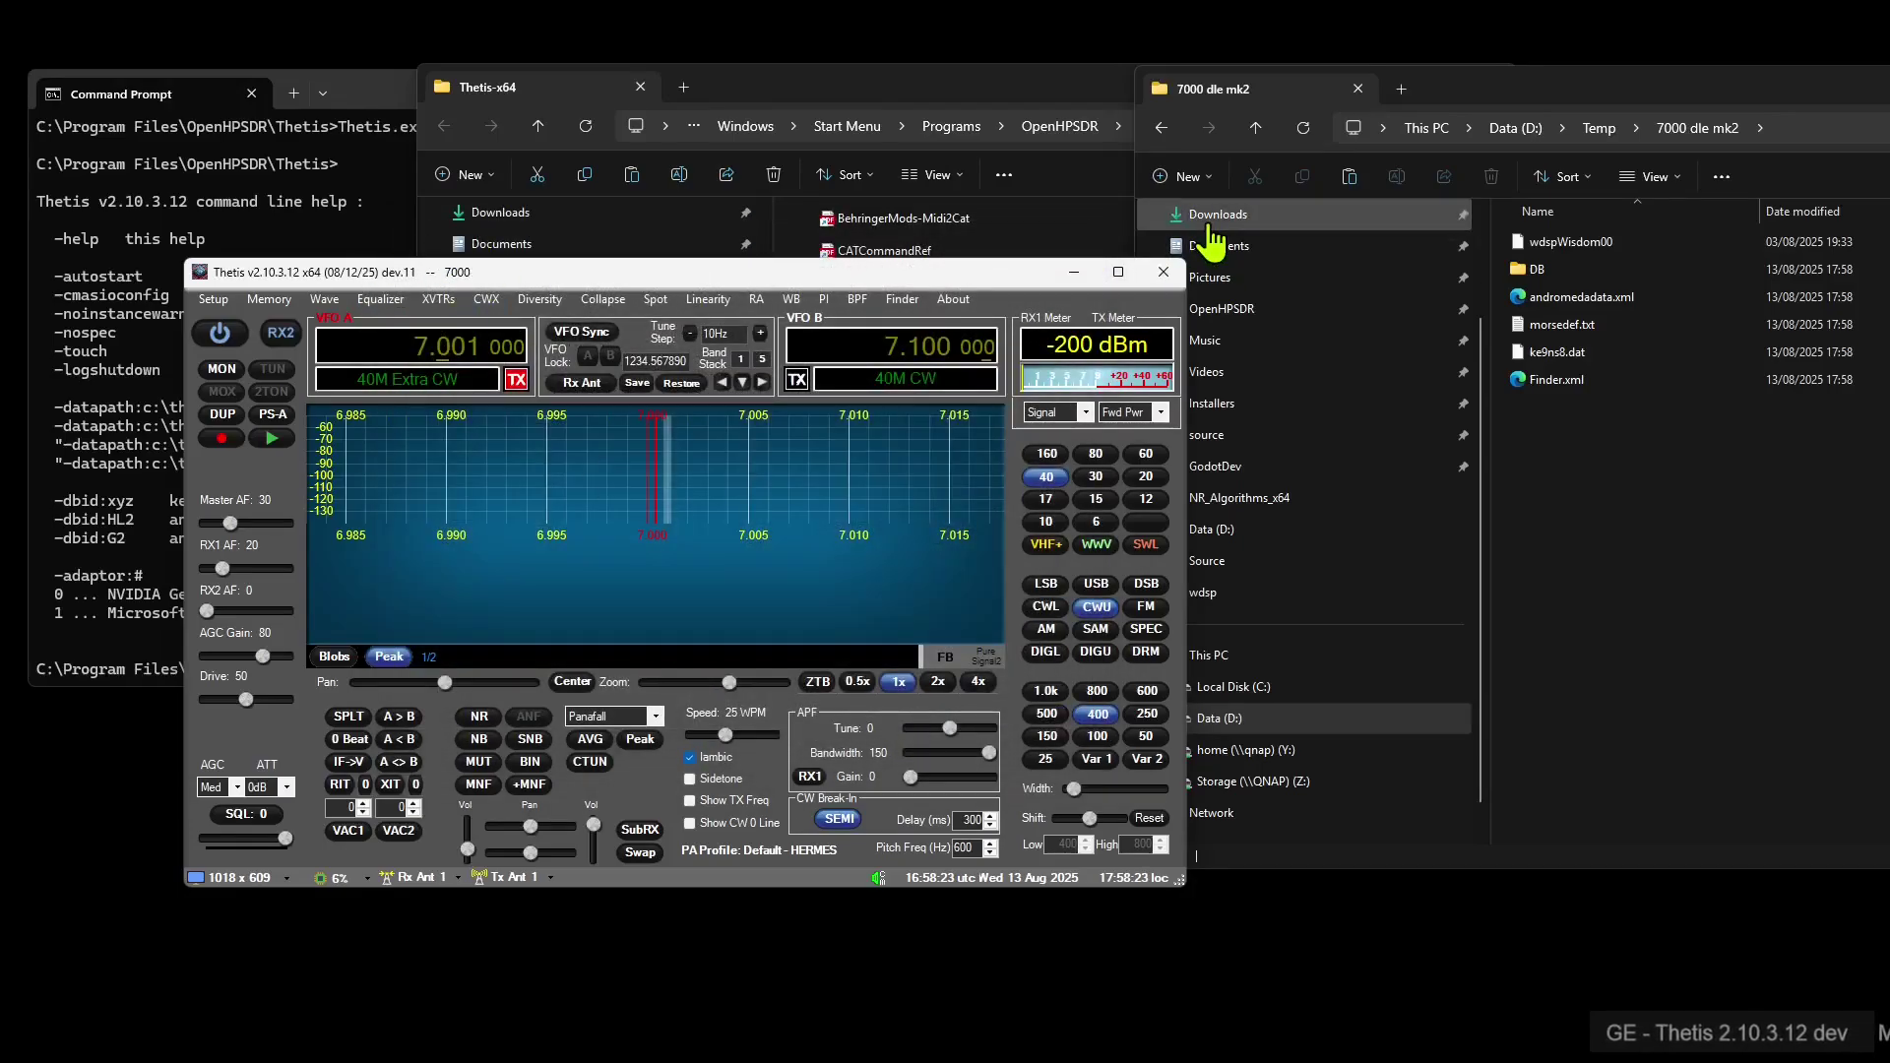
left_click(1161, 276)
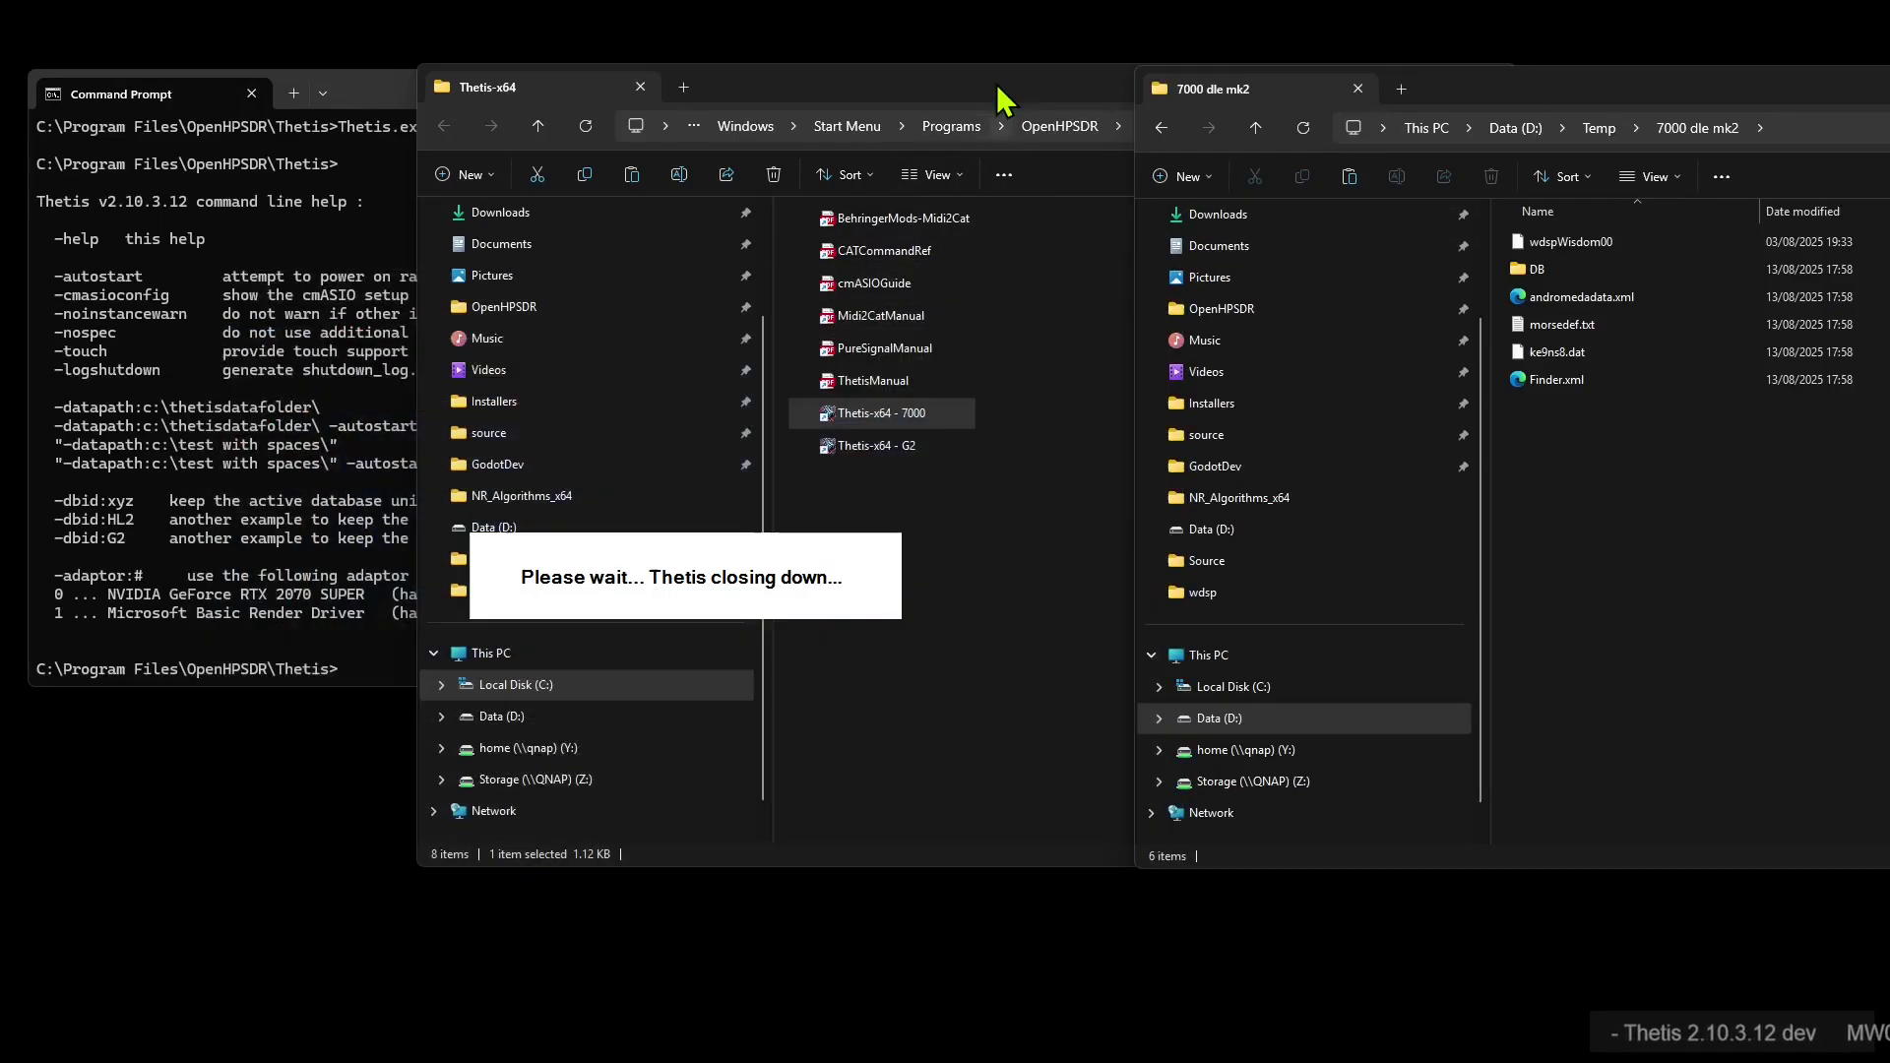
Launch Thetis from the "Thetis-x64 - G2" shortcut, closing the "7000 dle mk2" folder window and moving the shortcuts window aside
double_click(902, 445)
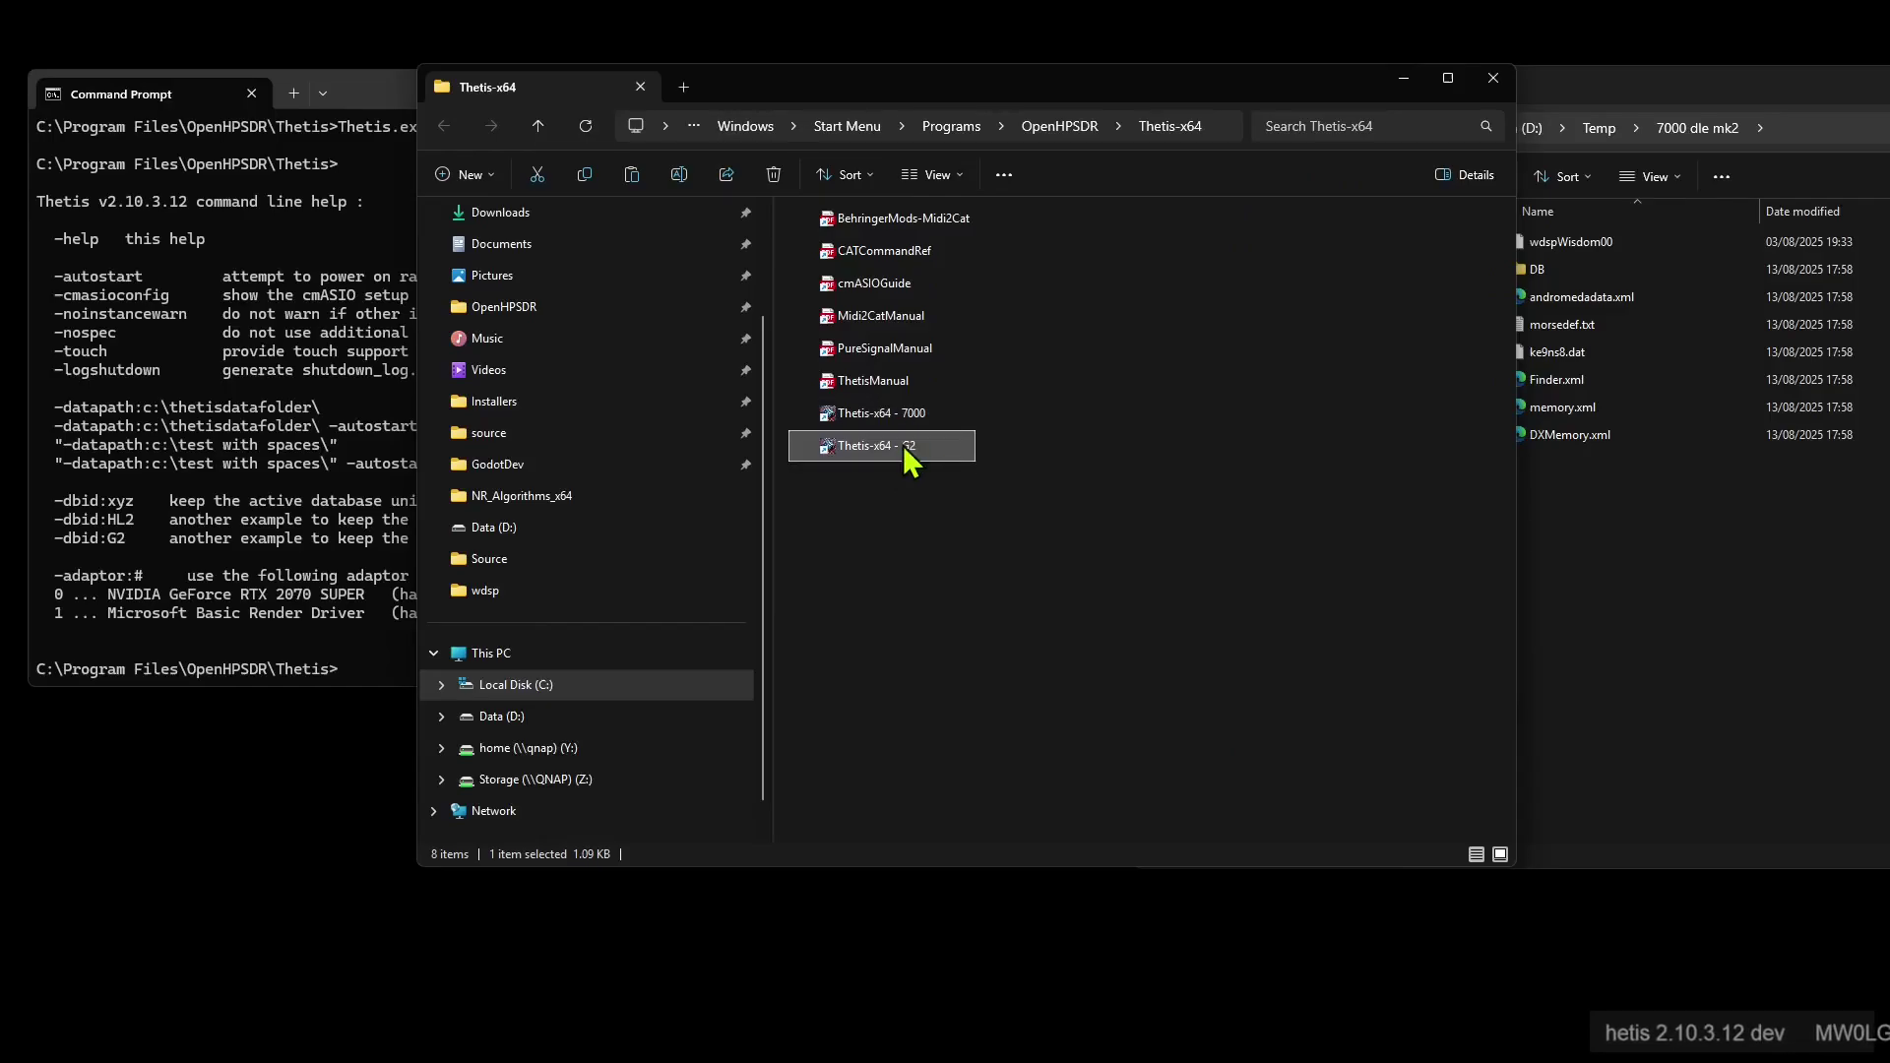
left_click(1734, 111)
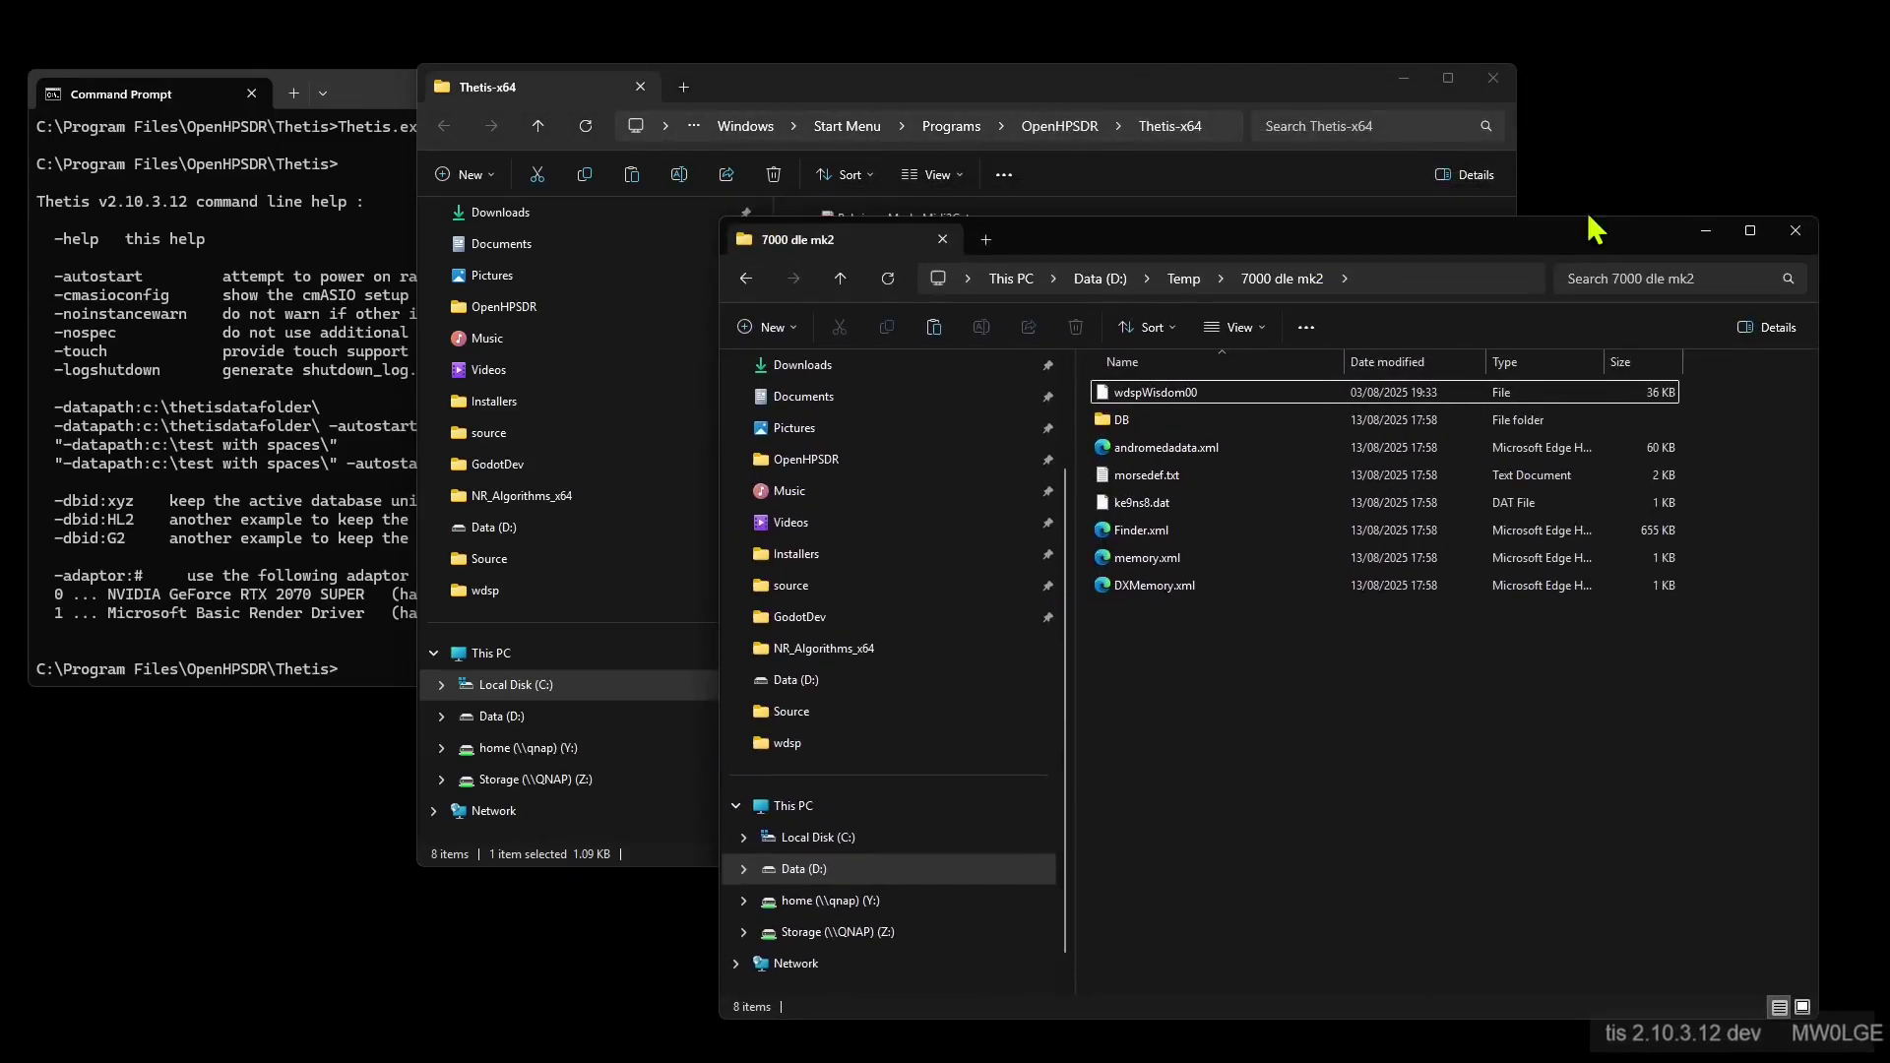
left_click(1789, 235)
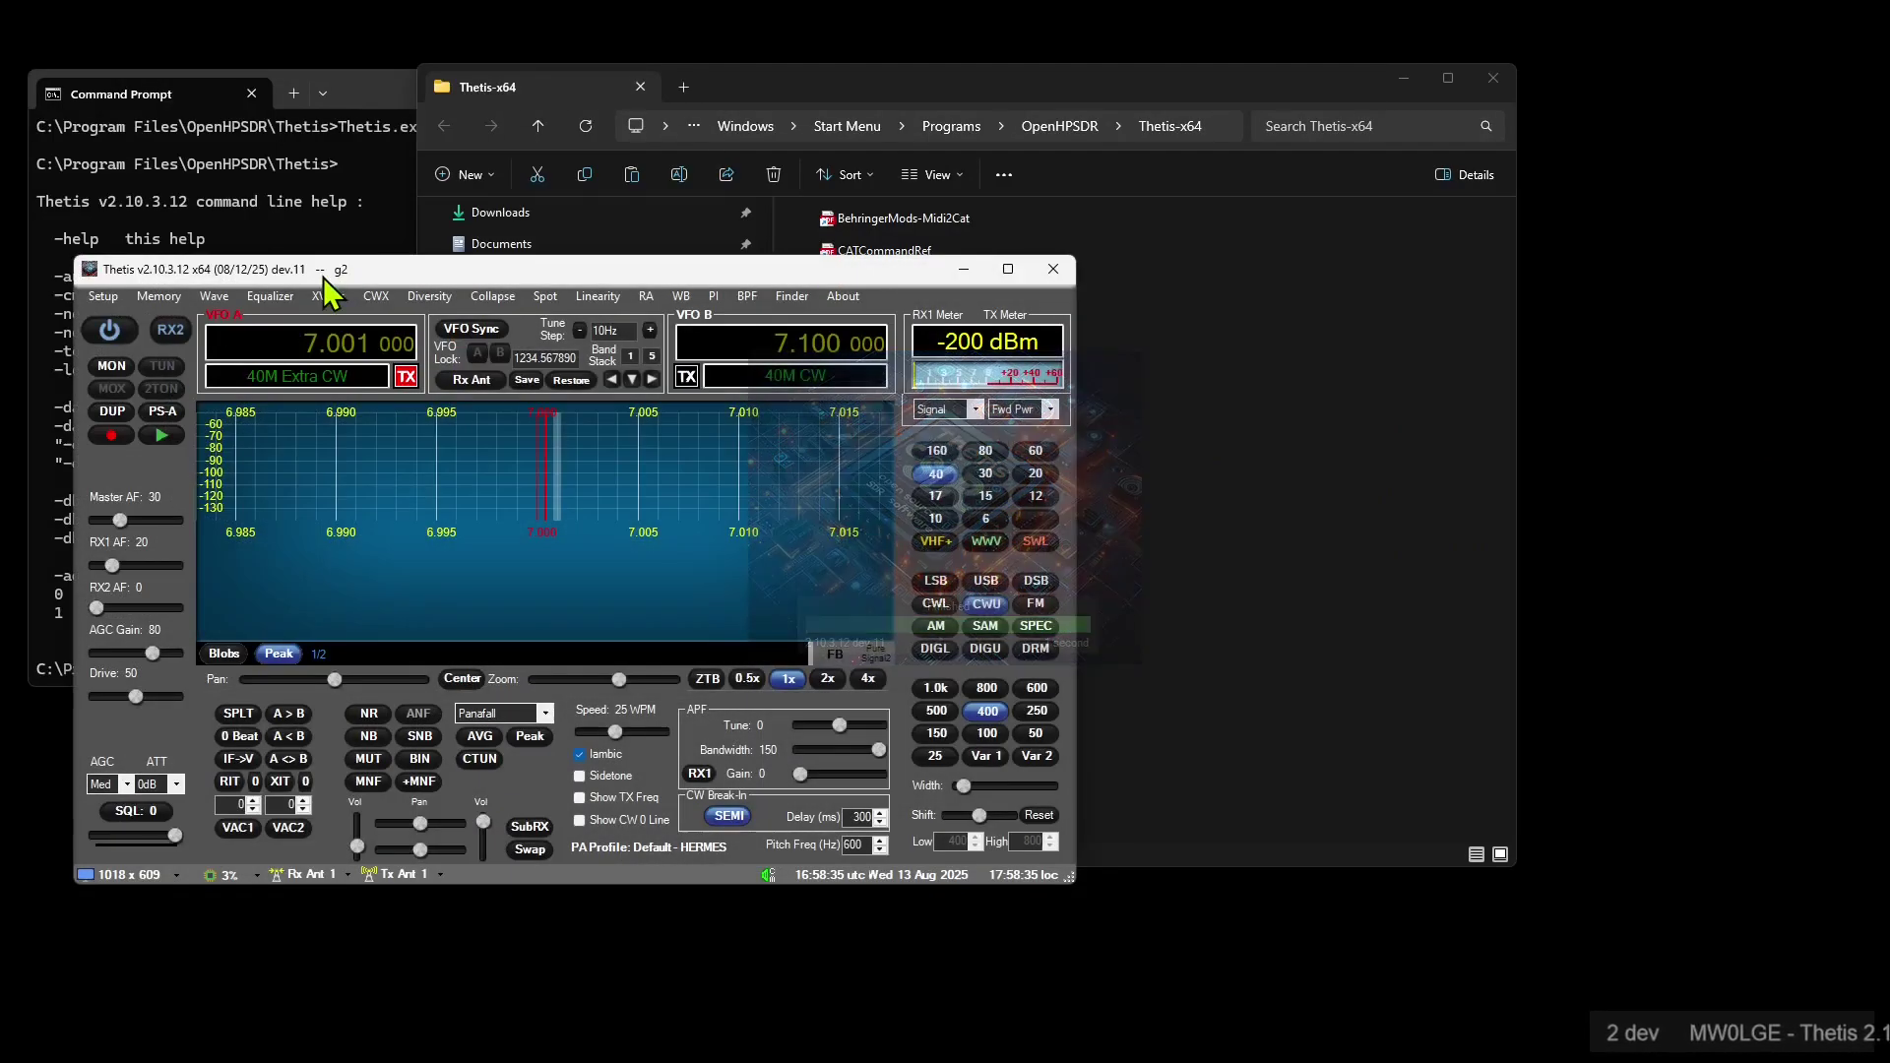
left_click_drag(920, 87, 1308, 65)
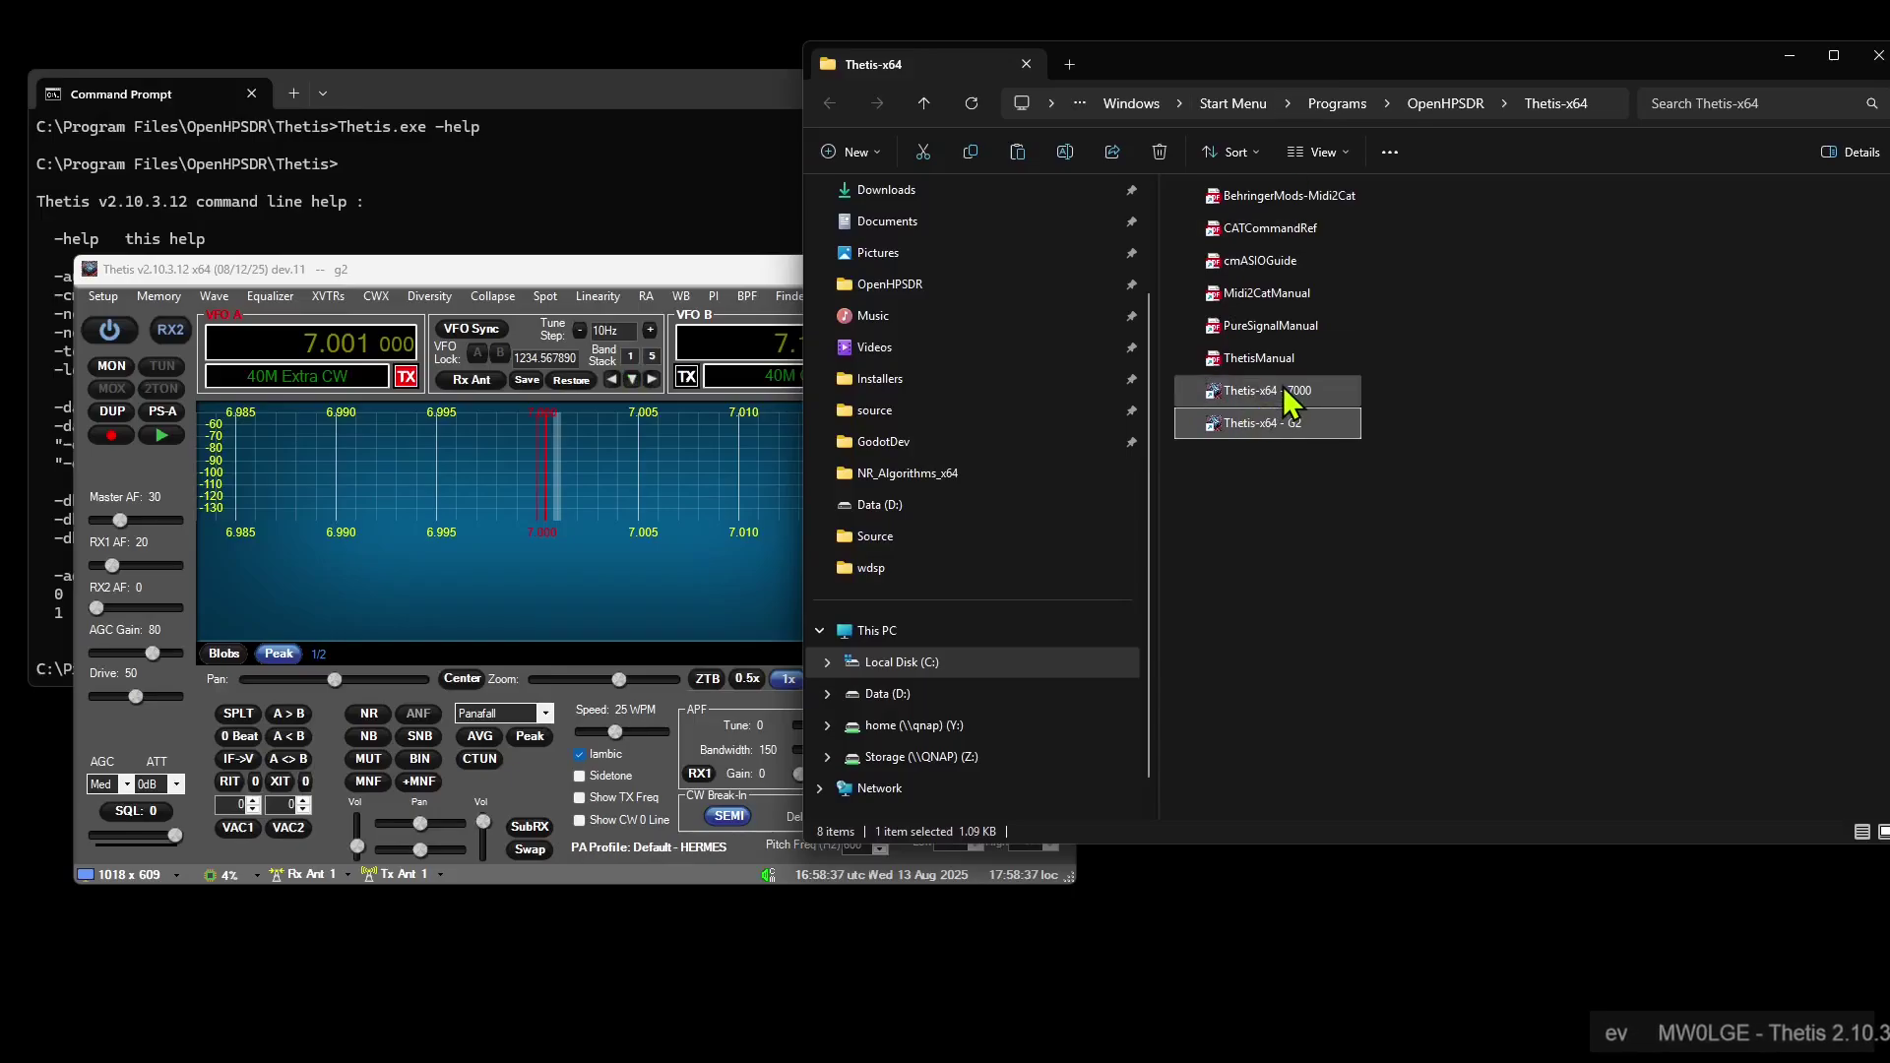
Launch the "Thetis-x64 - 7000" shortcut alongside the running G2 instance, accepting multiple instances, and close both Thetis windows
left_click(1285, 390)
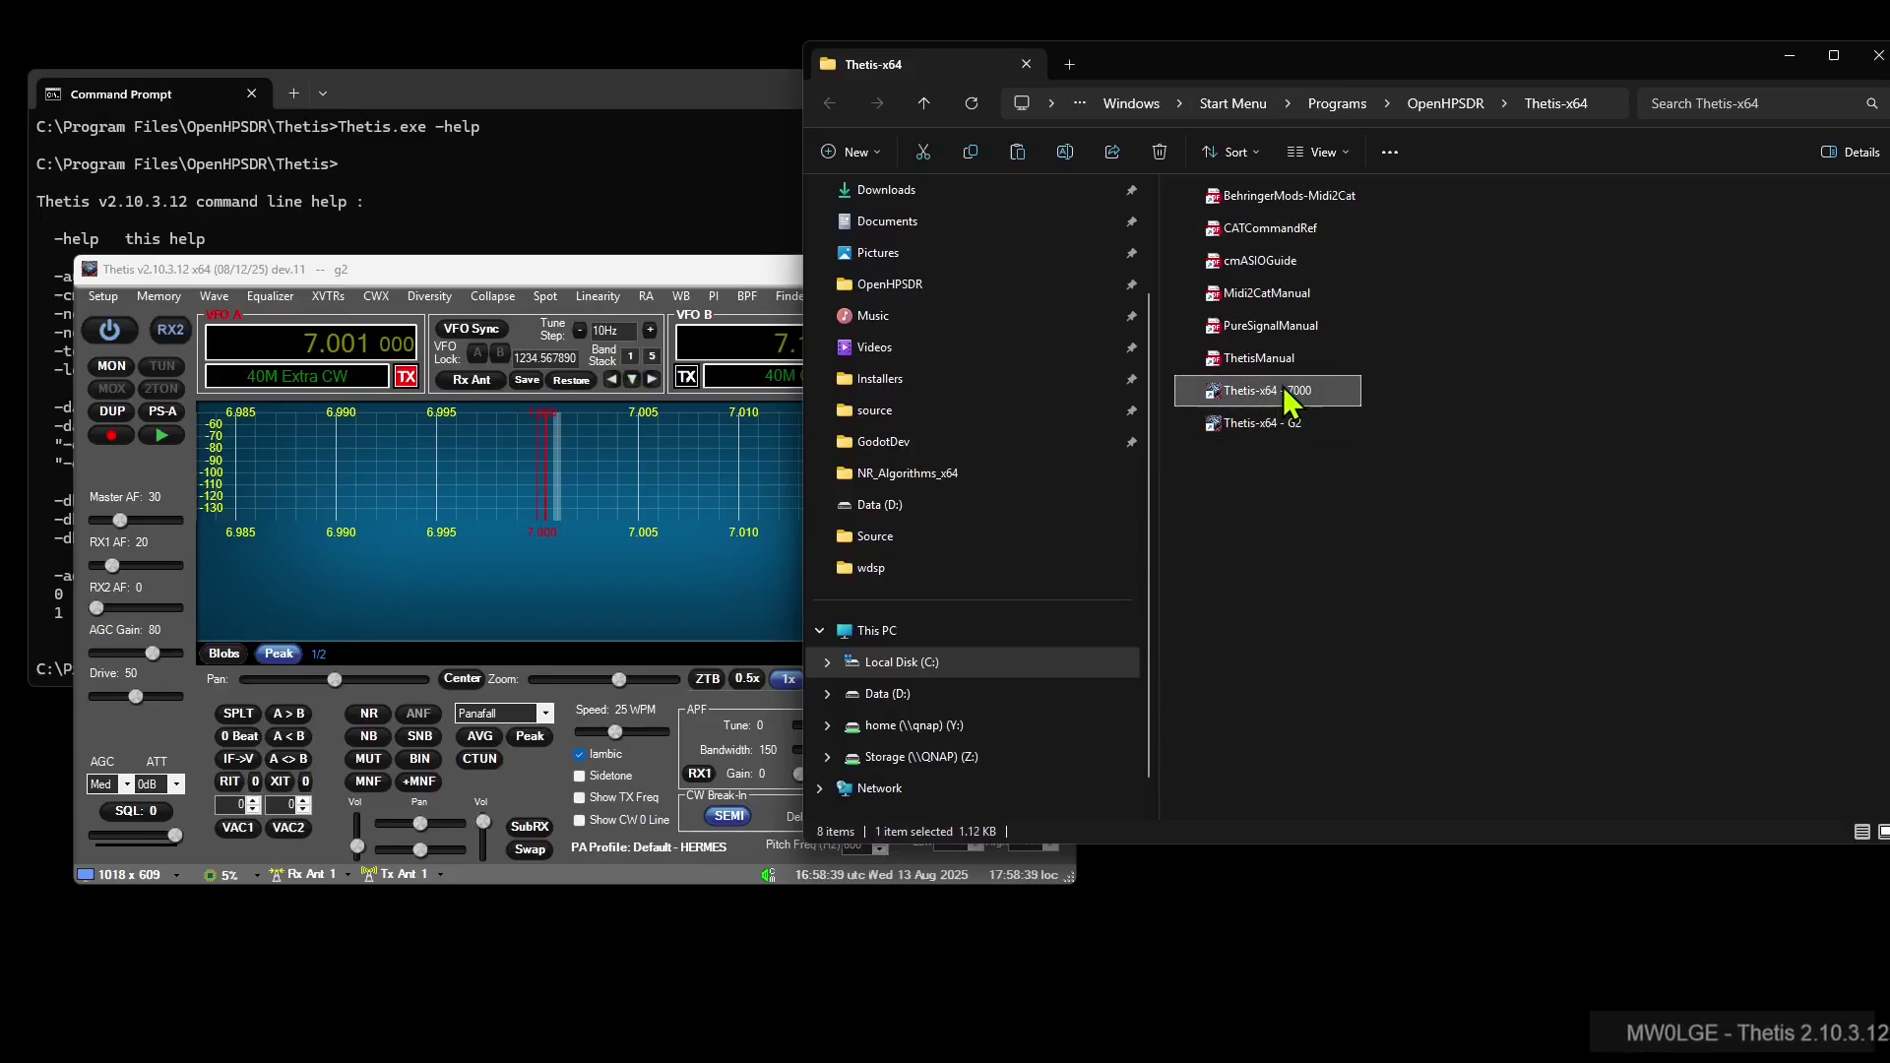
double_click(1285, 389)
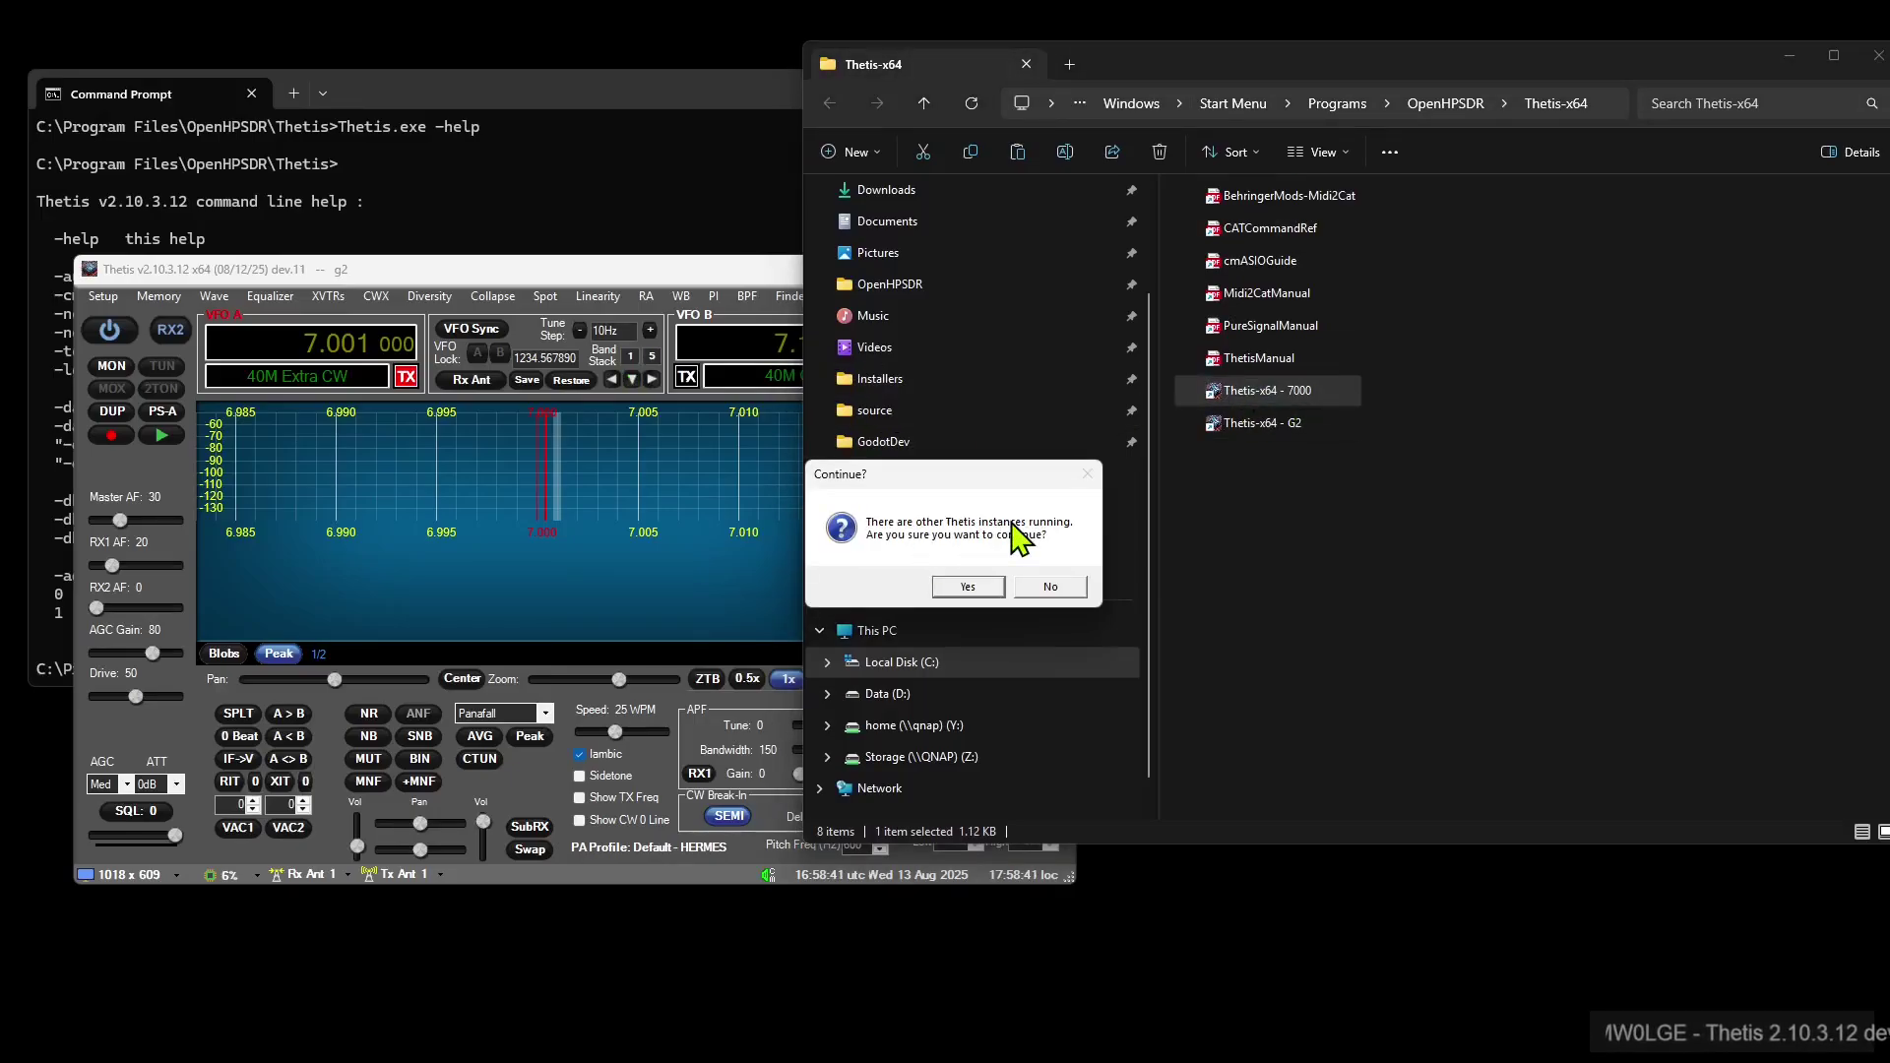
left_click(990, 588)
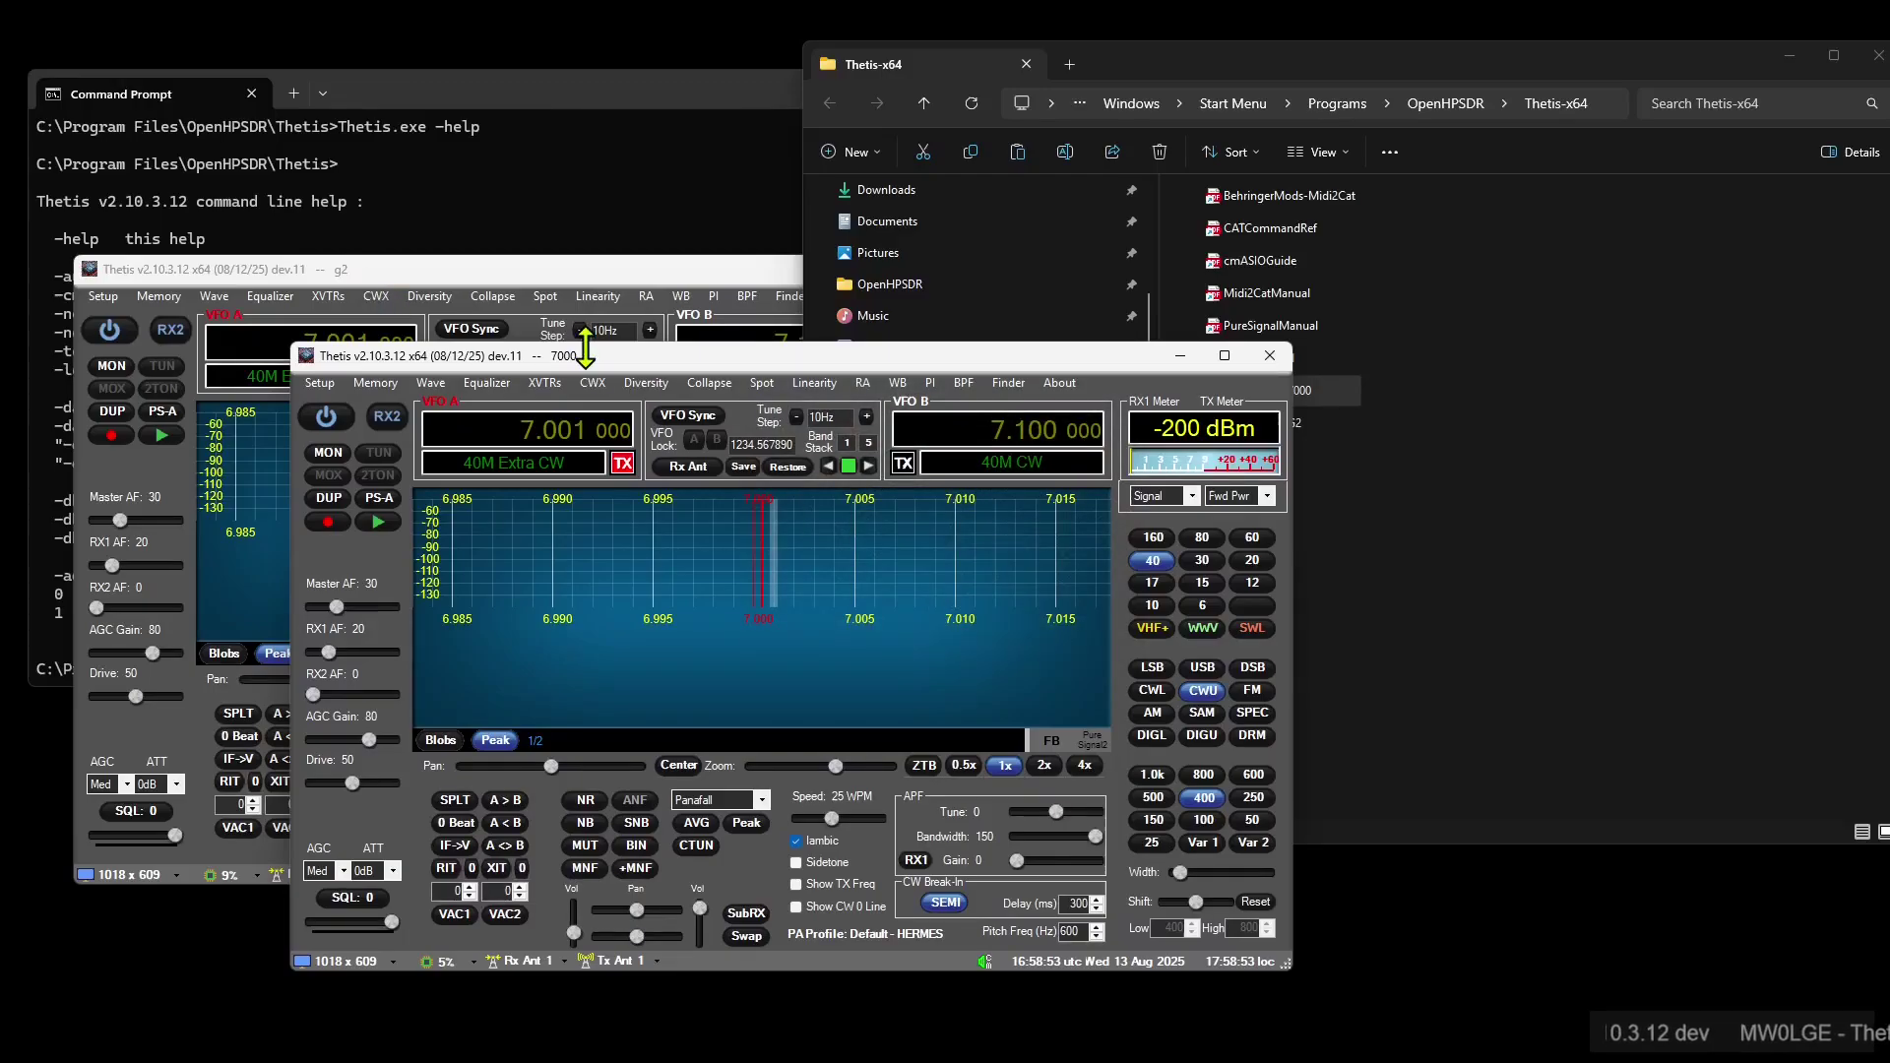
left_click(1270, 357)
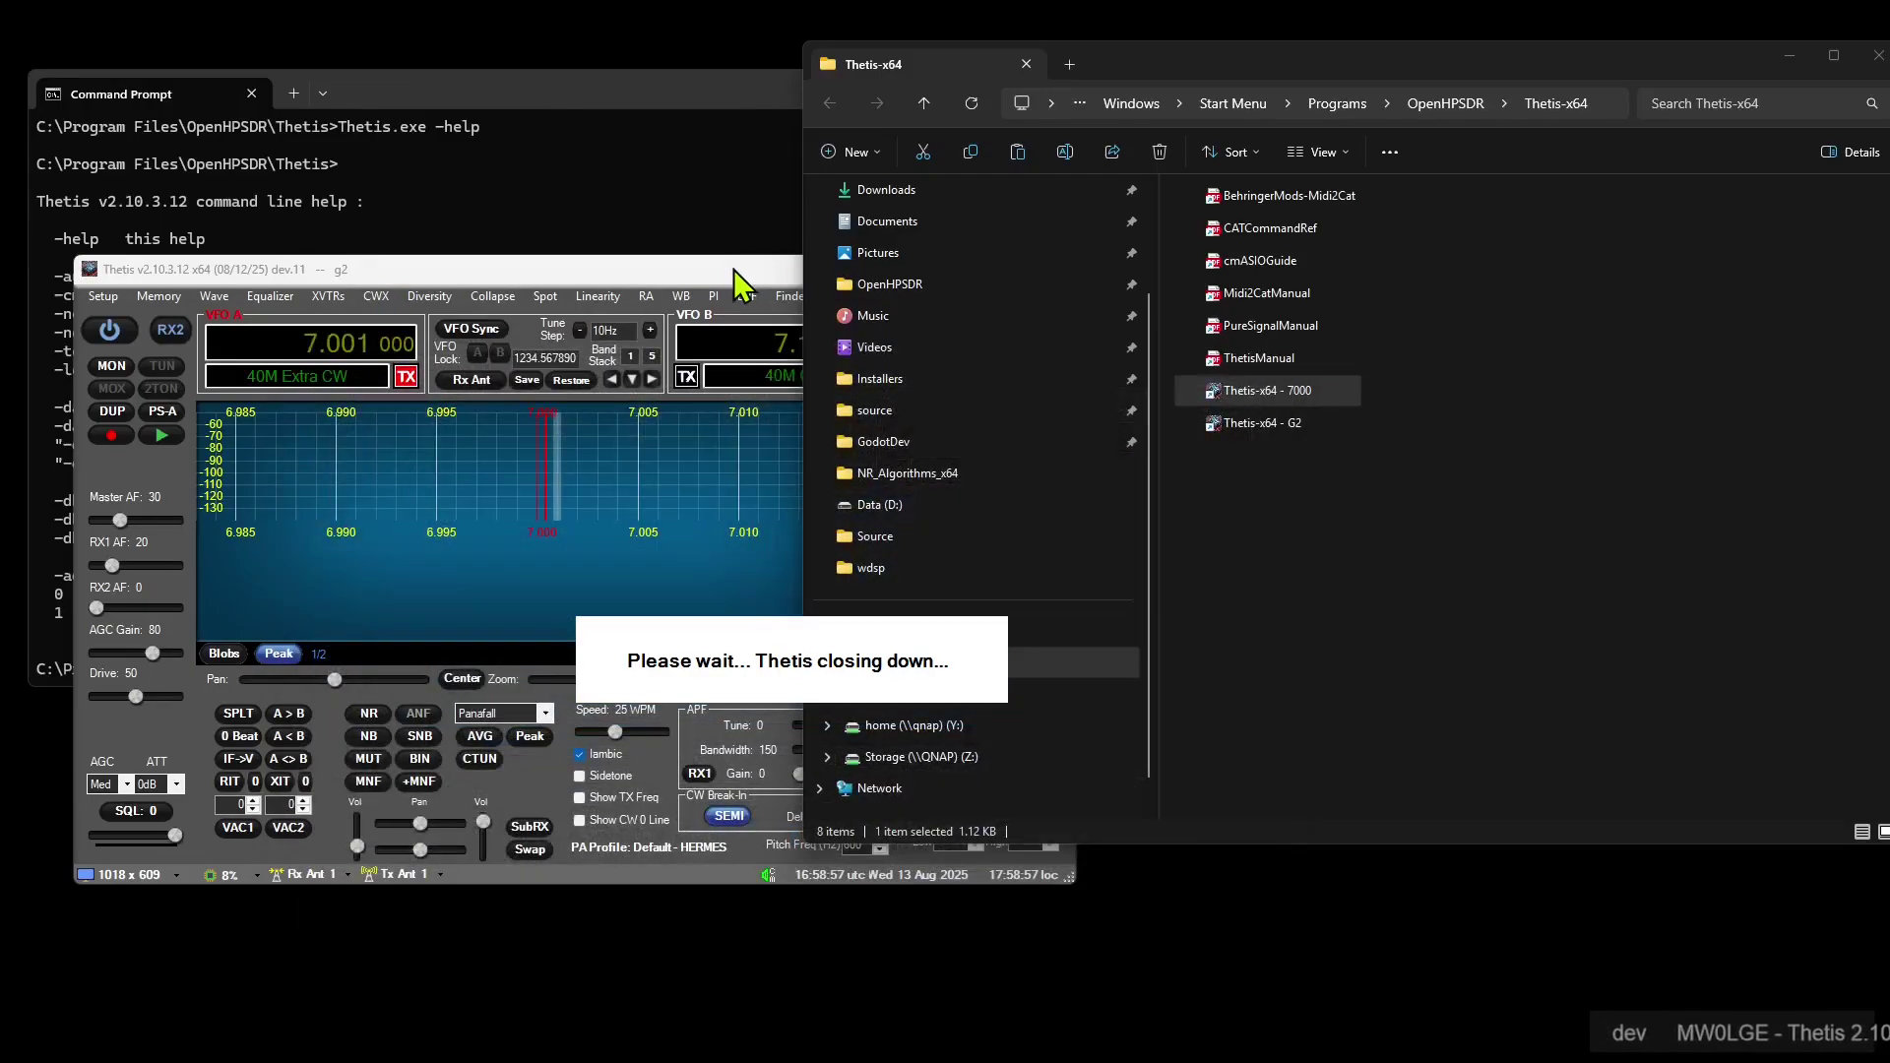
left_click(735, 269)
left_click(1060, 269)
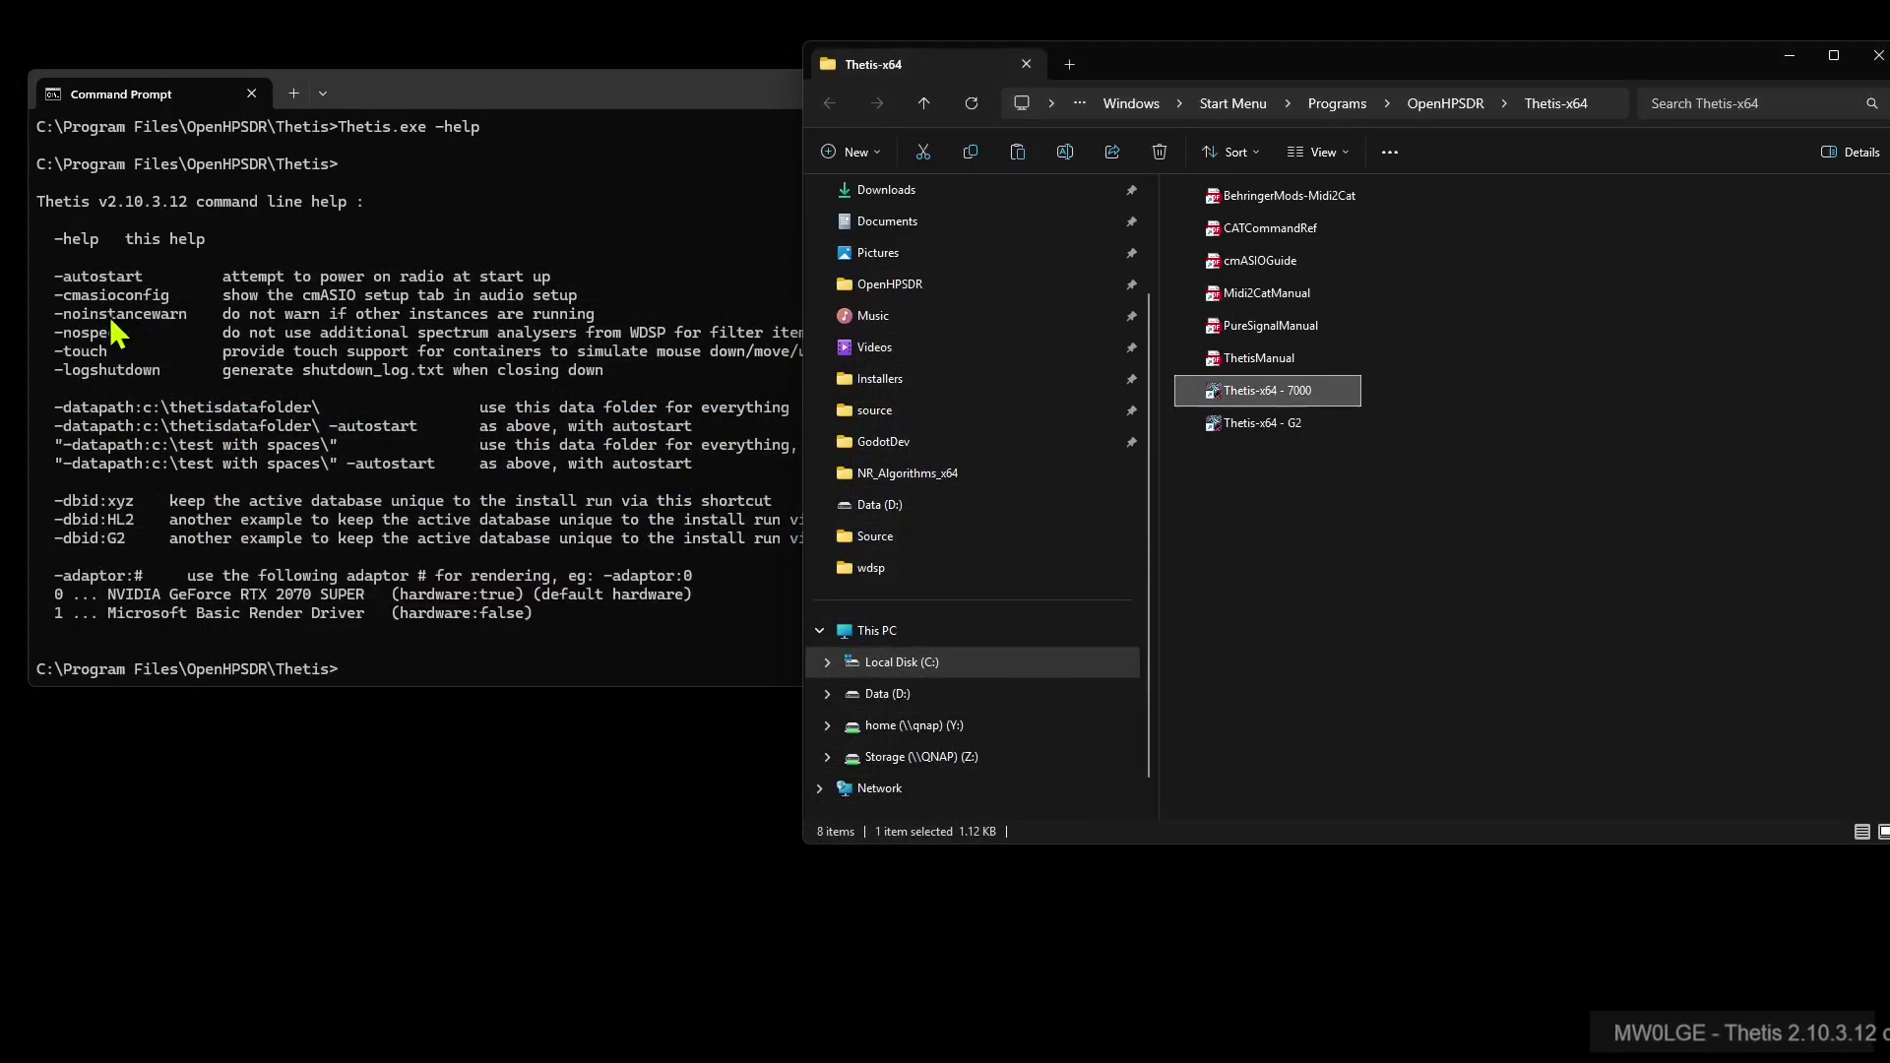
Highlight the -noinstancewarn option in the command line help and open the properties of the "Thetis-x64 - G2" shortcut
left_click_drag(56, 321, 153, 321)
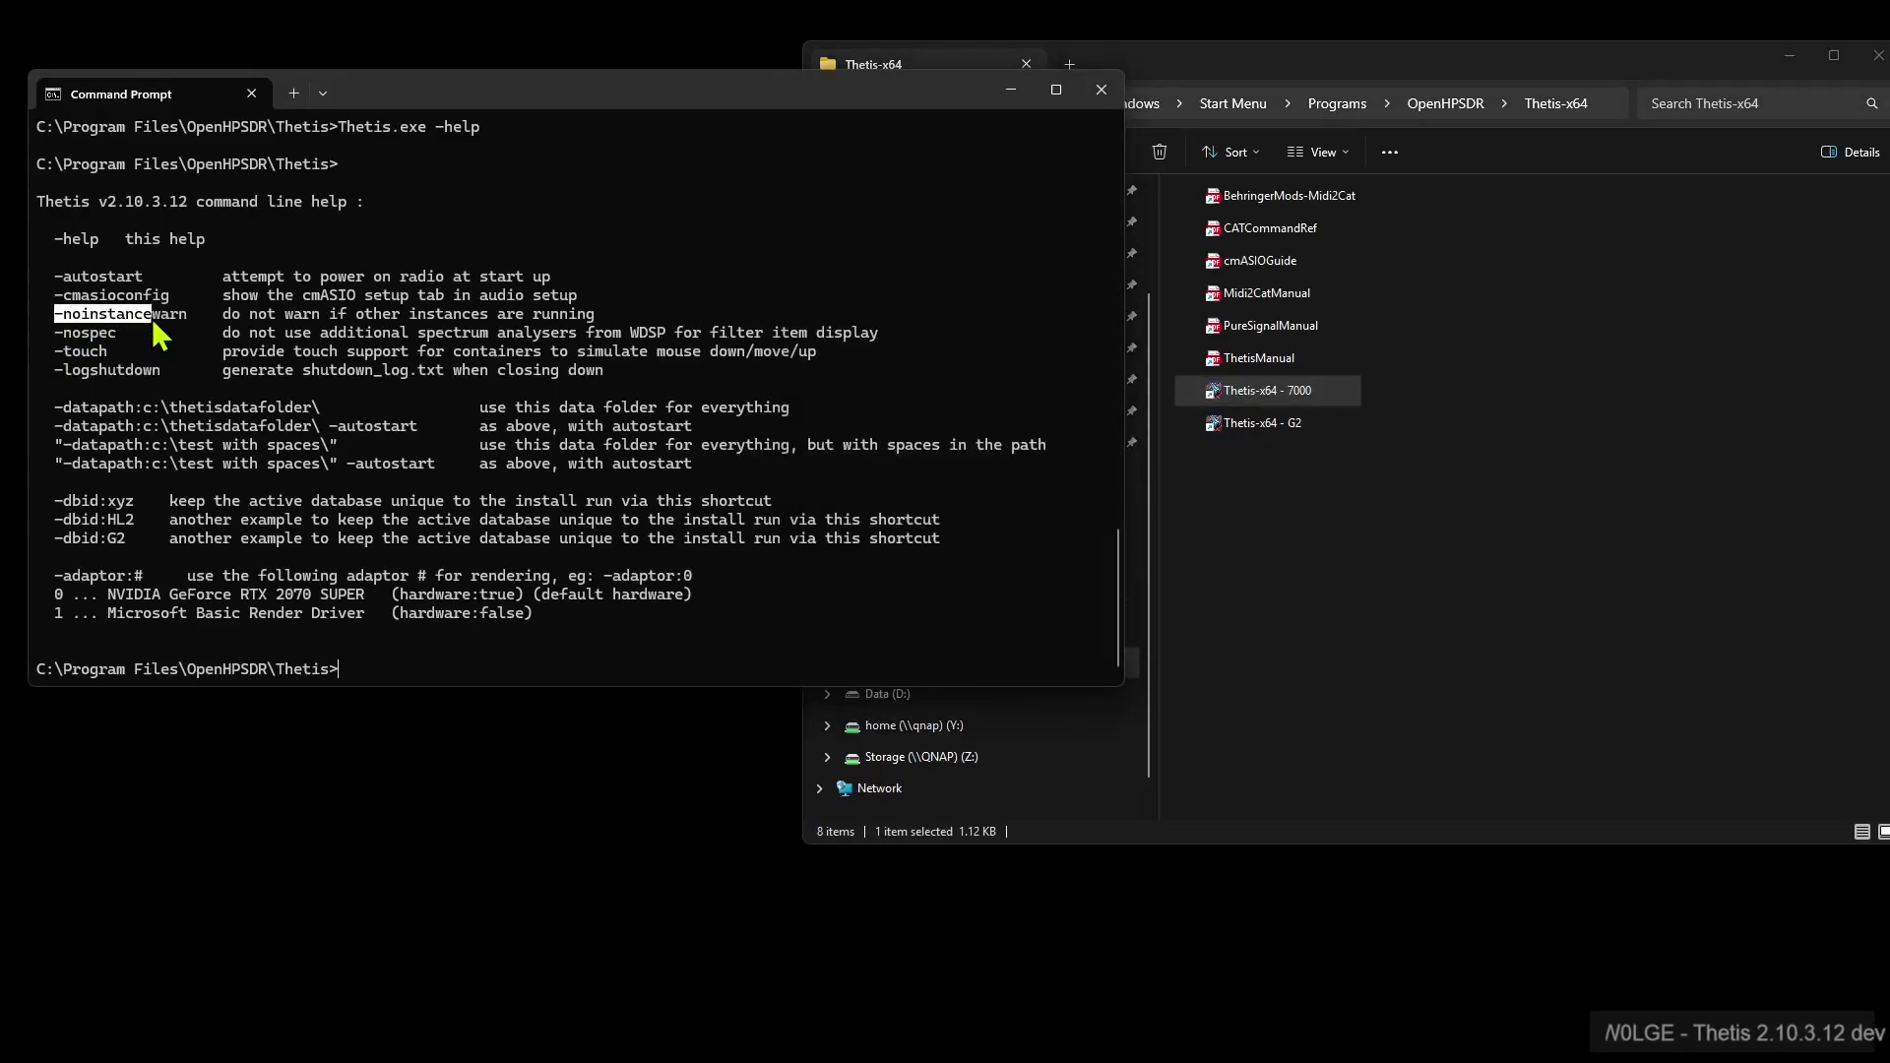
key("ctrl+c")
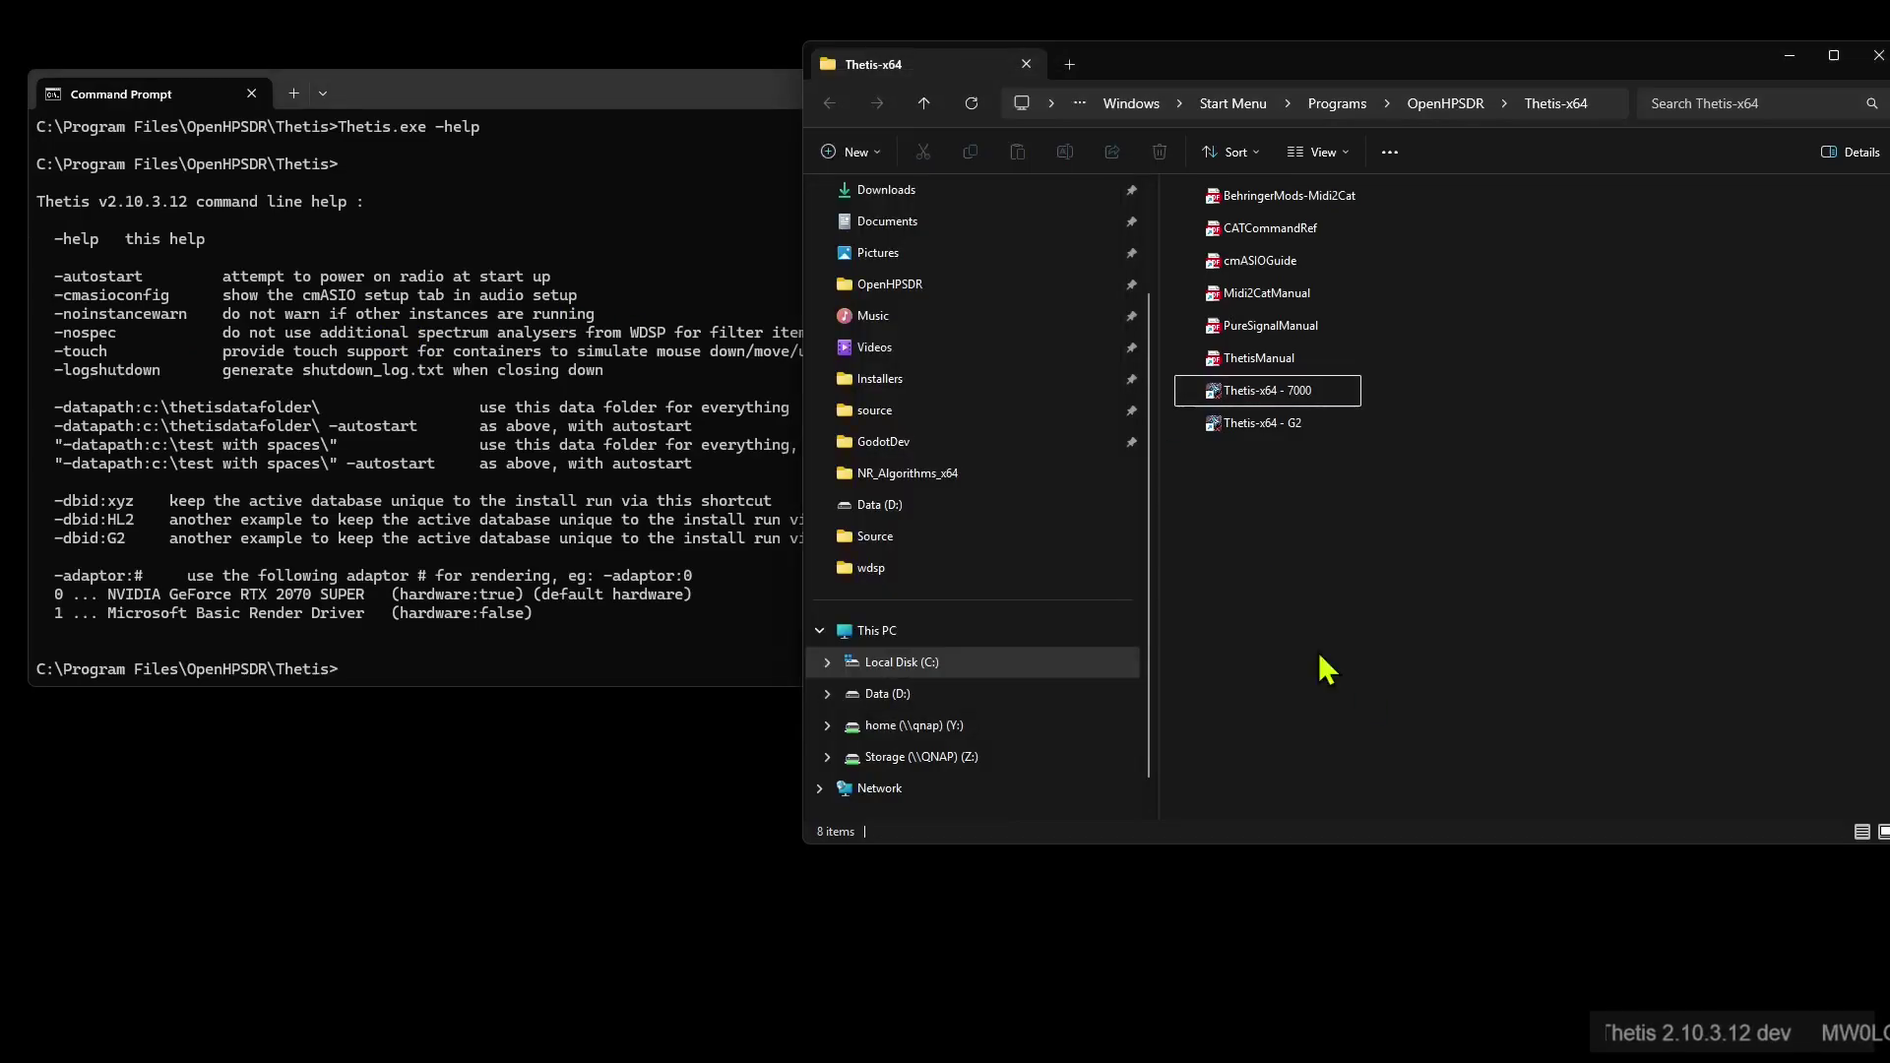
left_click(1280, 390)
right_click(1283, 391)
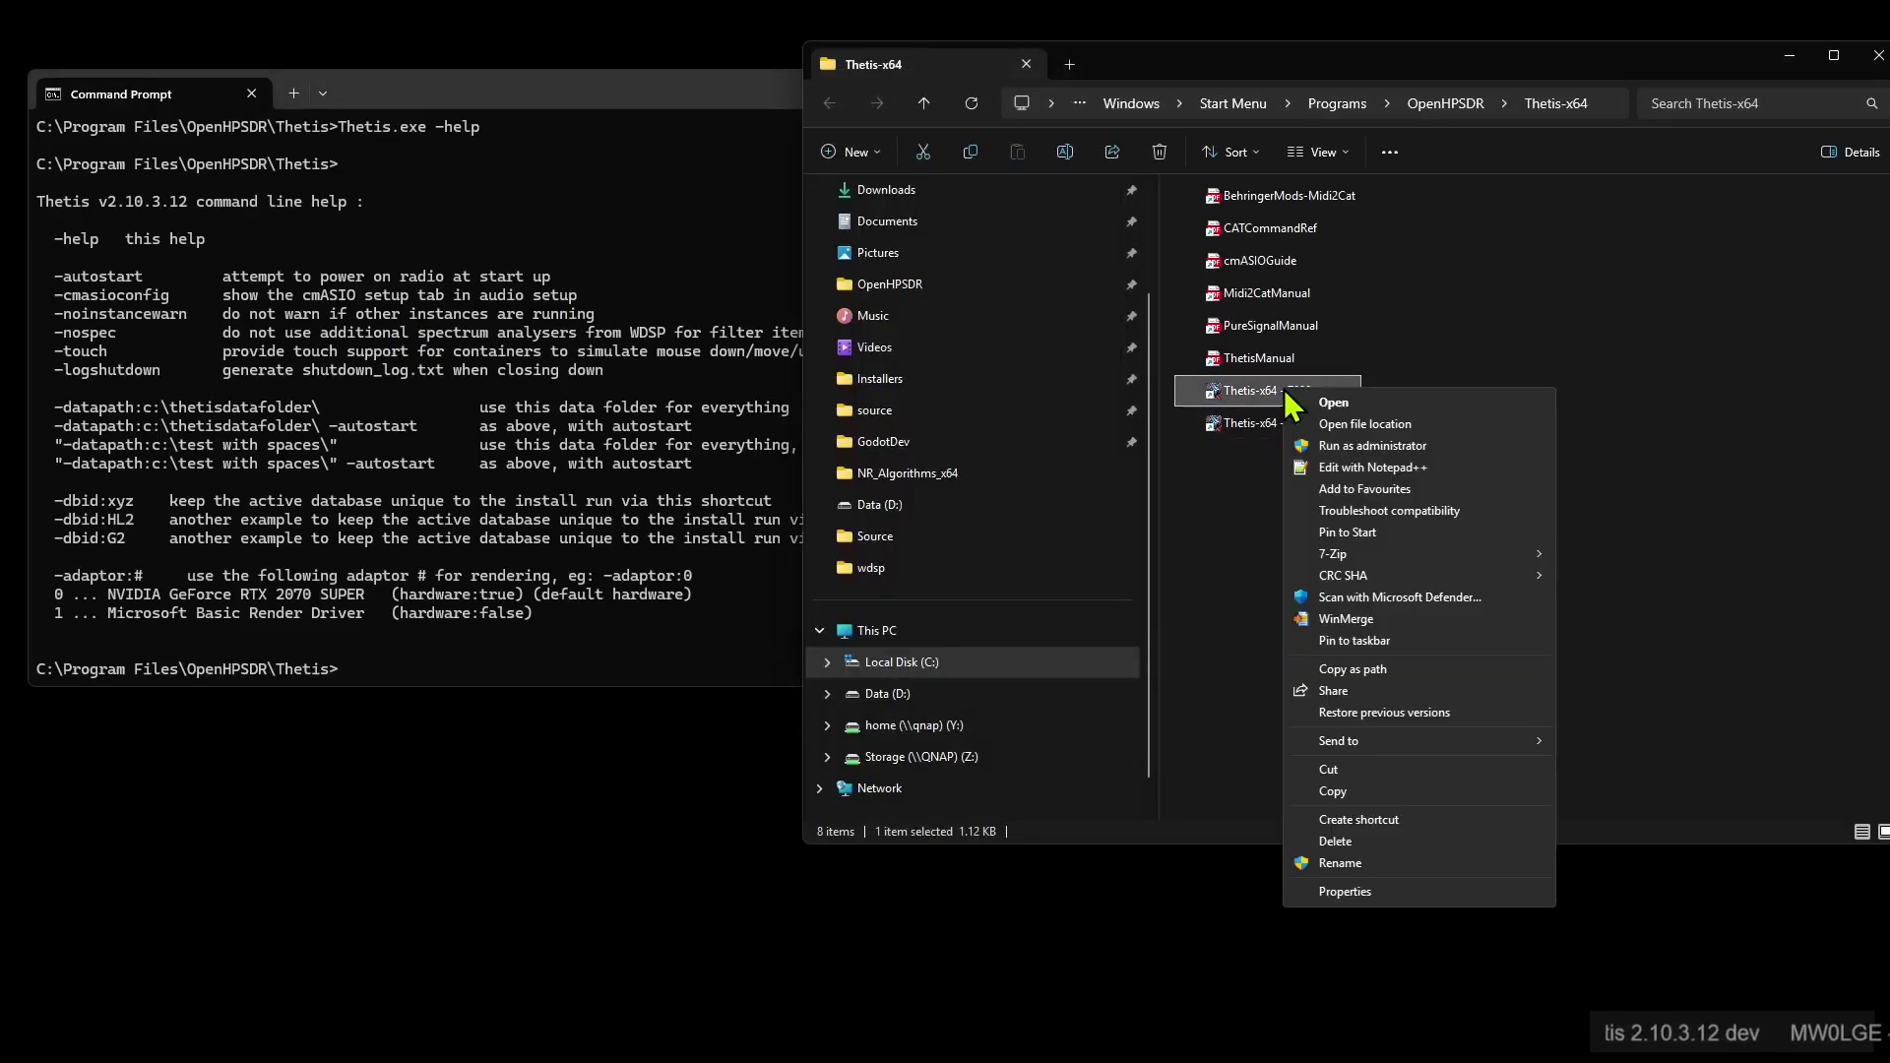
left_click(1257, 425)
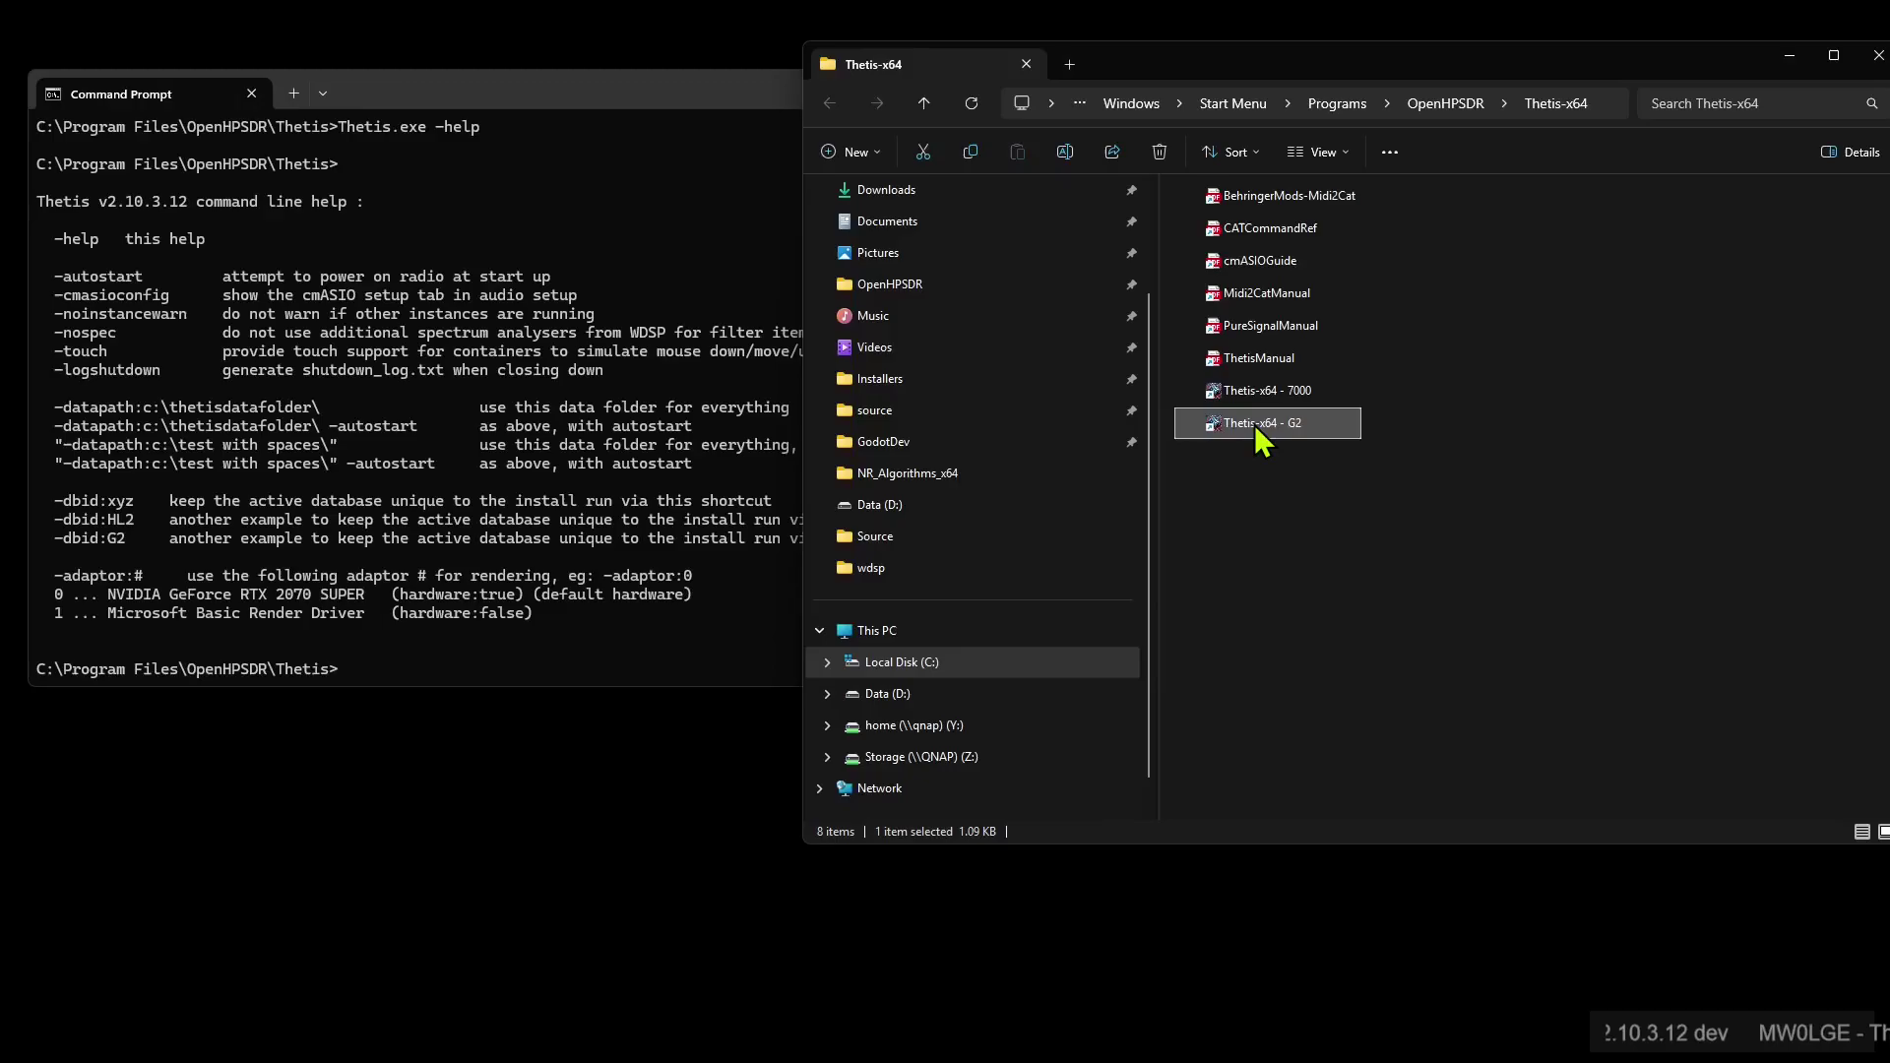
right_click(1259, 433)
left_click(1377, 785)
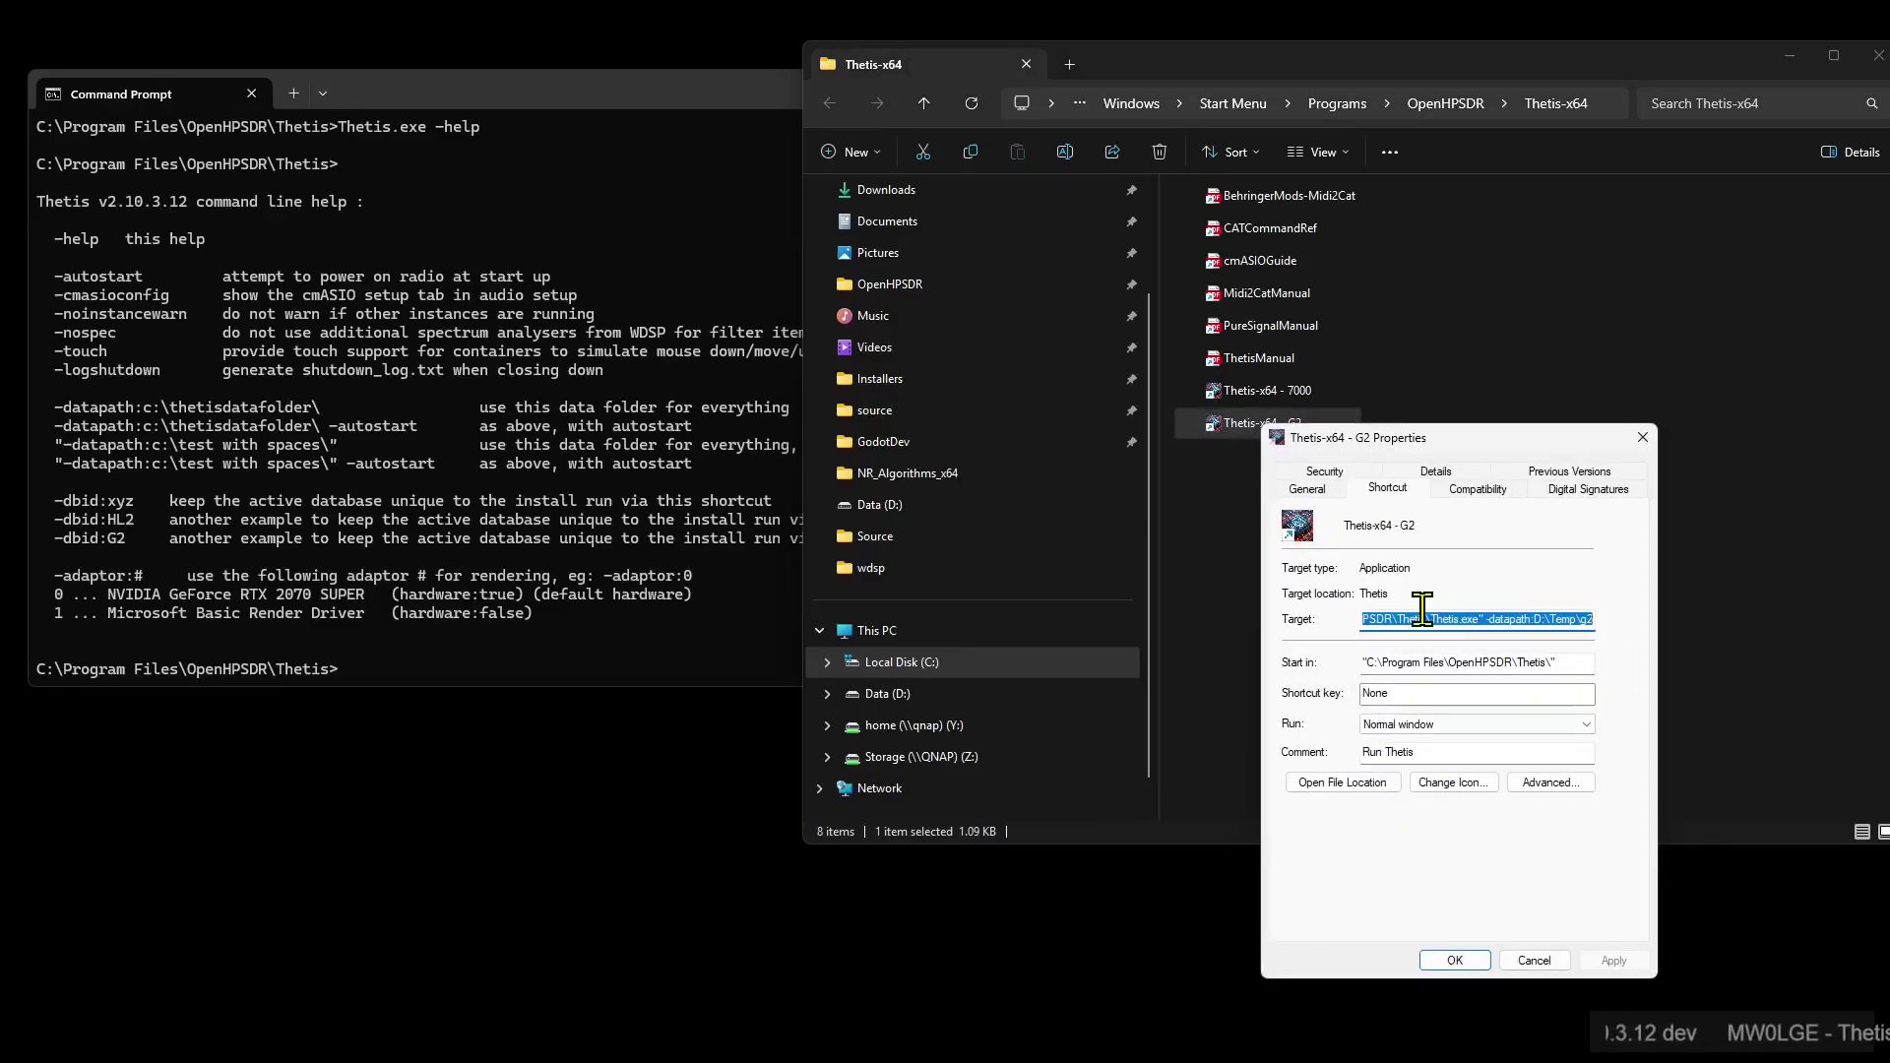
Append -noinstancewarn after the data path in the G2 shortcut's target and save it with administrator permission
left_click(1526, 618)
key("End")
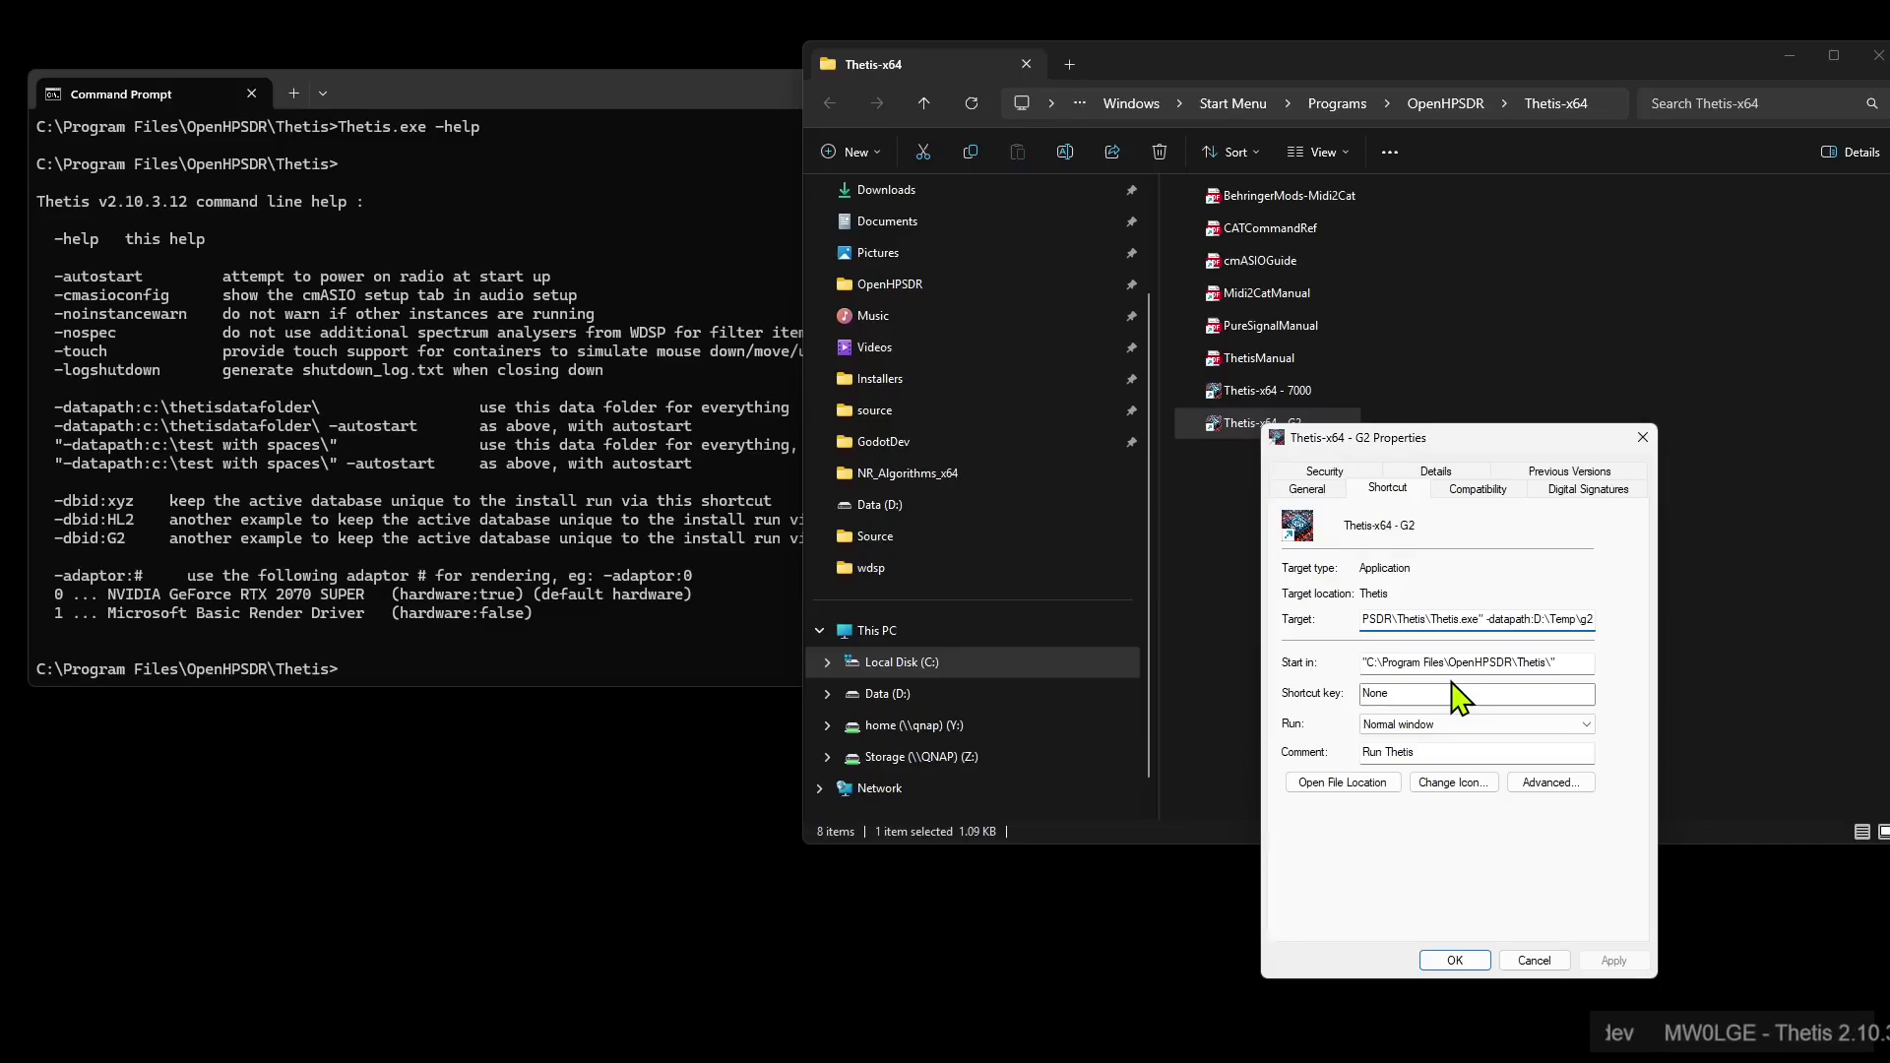
type("\\")
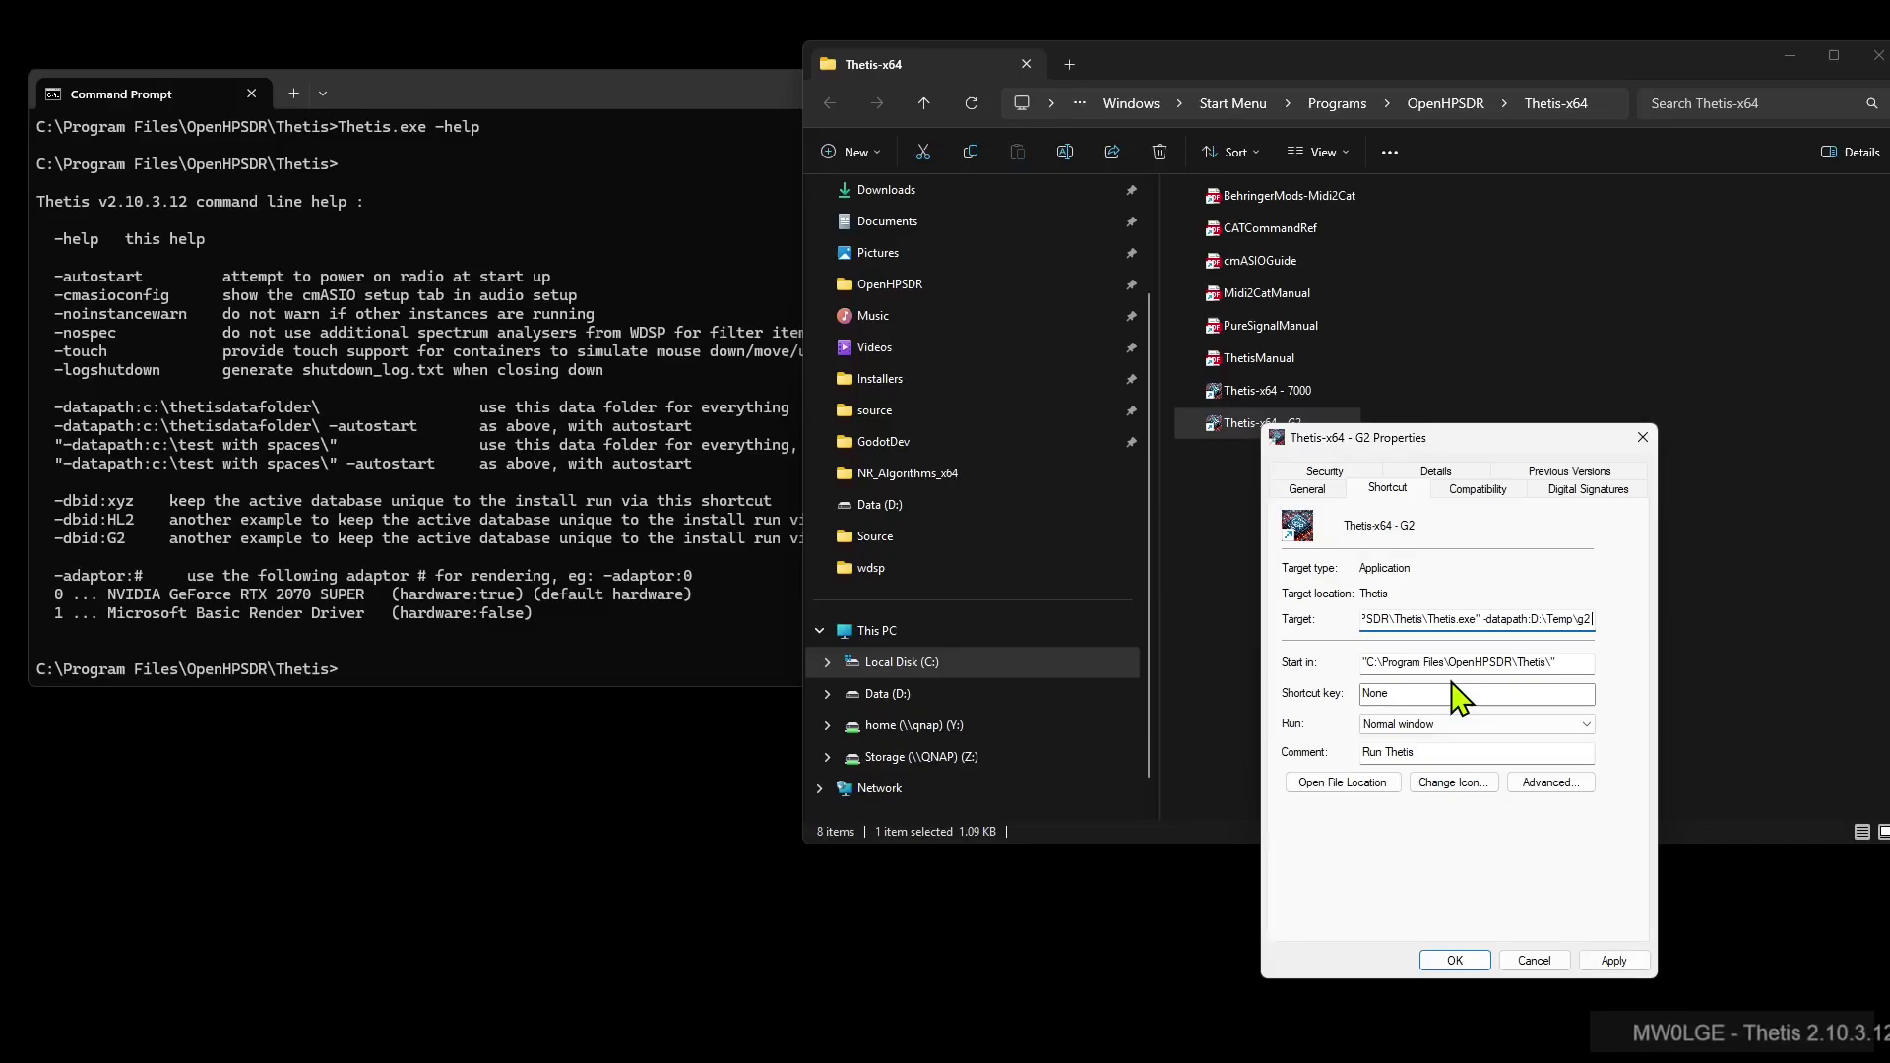
type("-noinstancewarn")
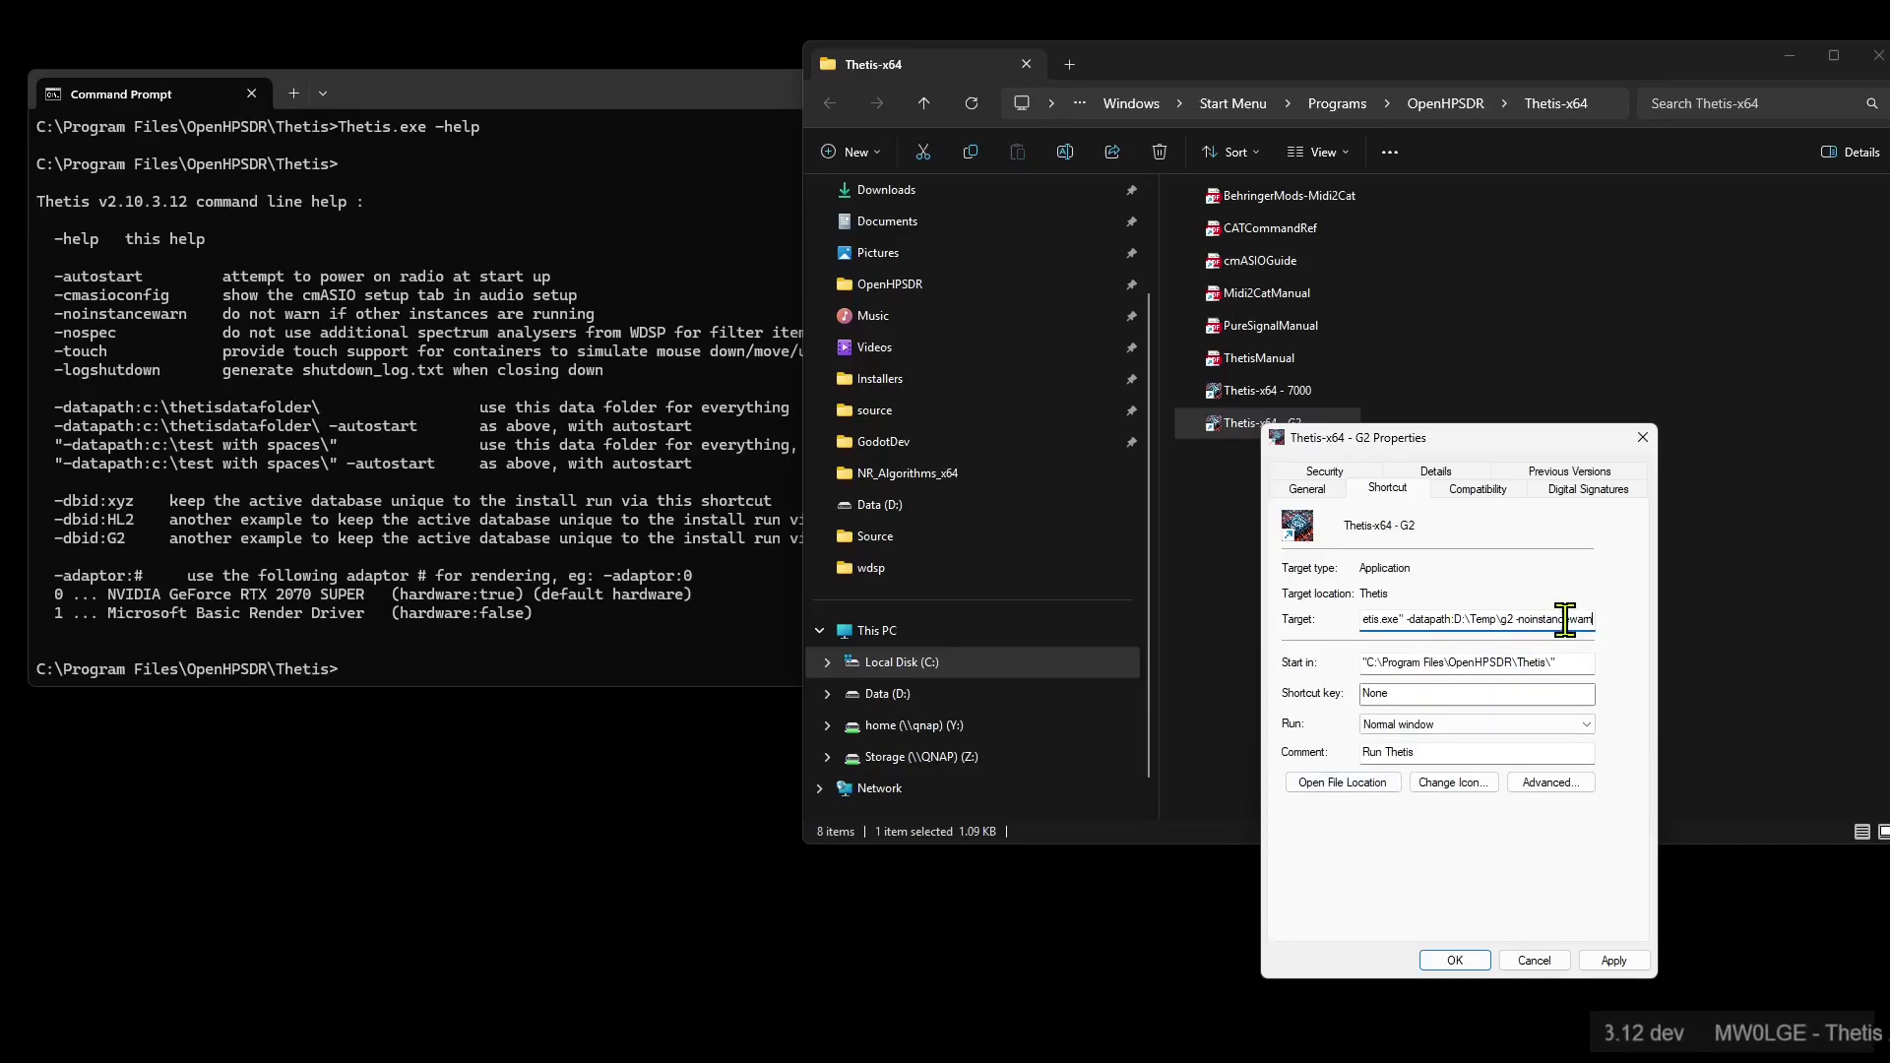
left_click(1461, 963)
left_click(1487, 749)
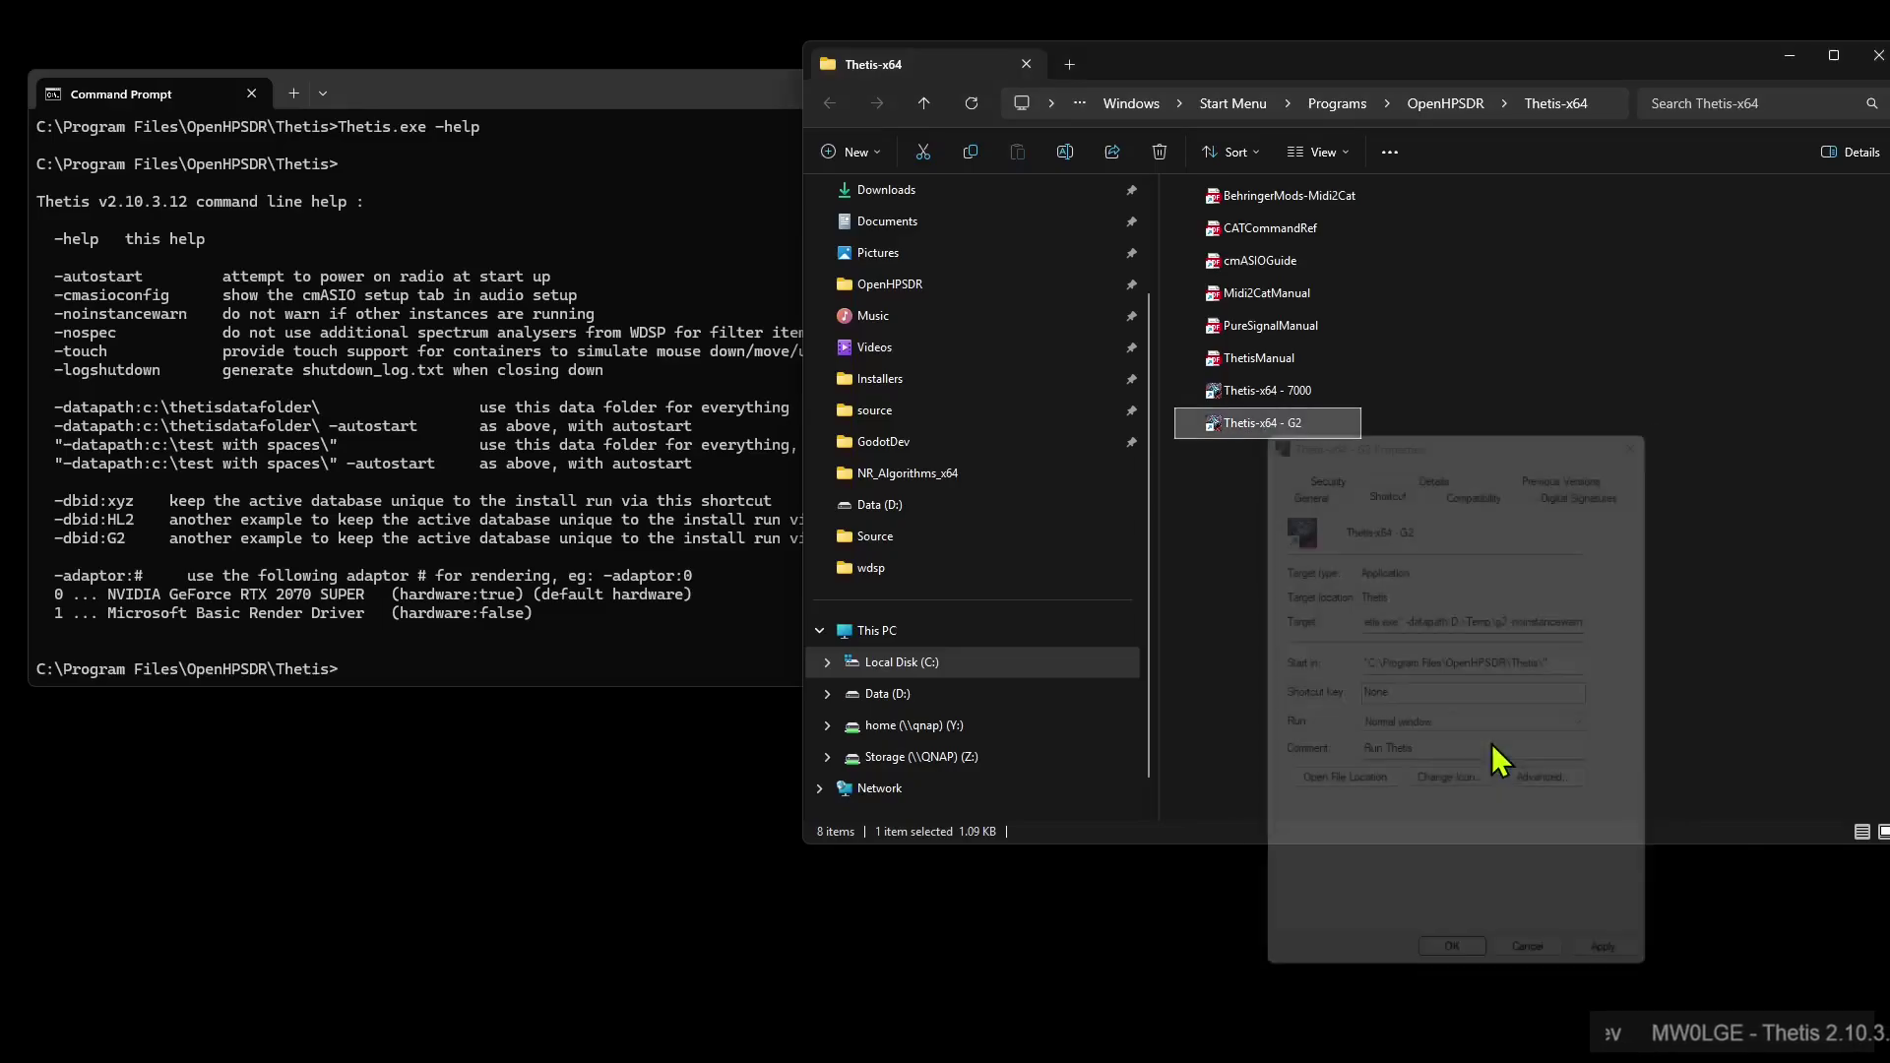
Open the properties of the "Thetis-x64 - 7000" shortcut and compare its quoted -datapath target with the command line help examples
right_click(1266, 390)
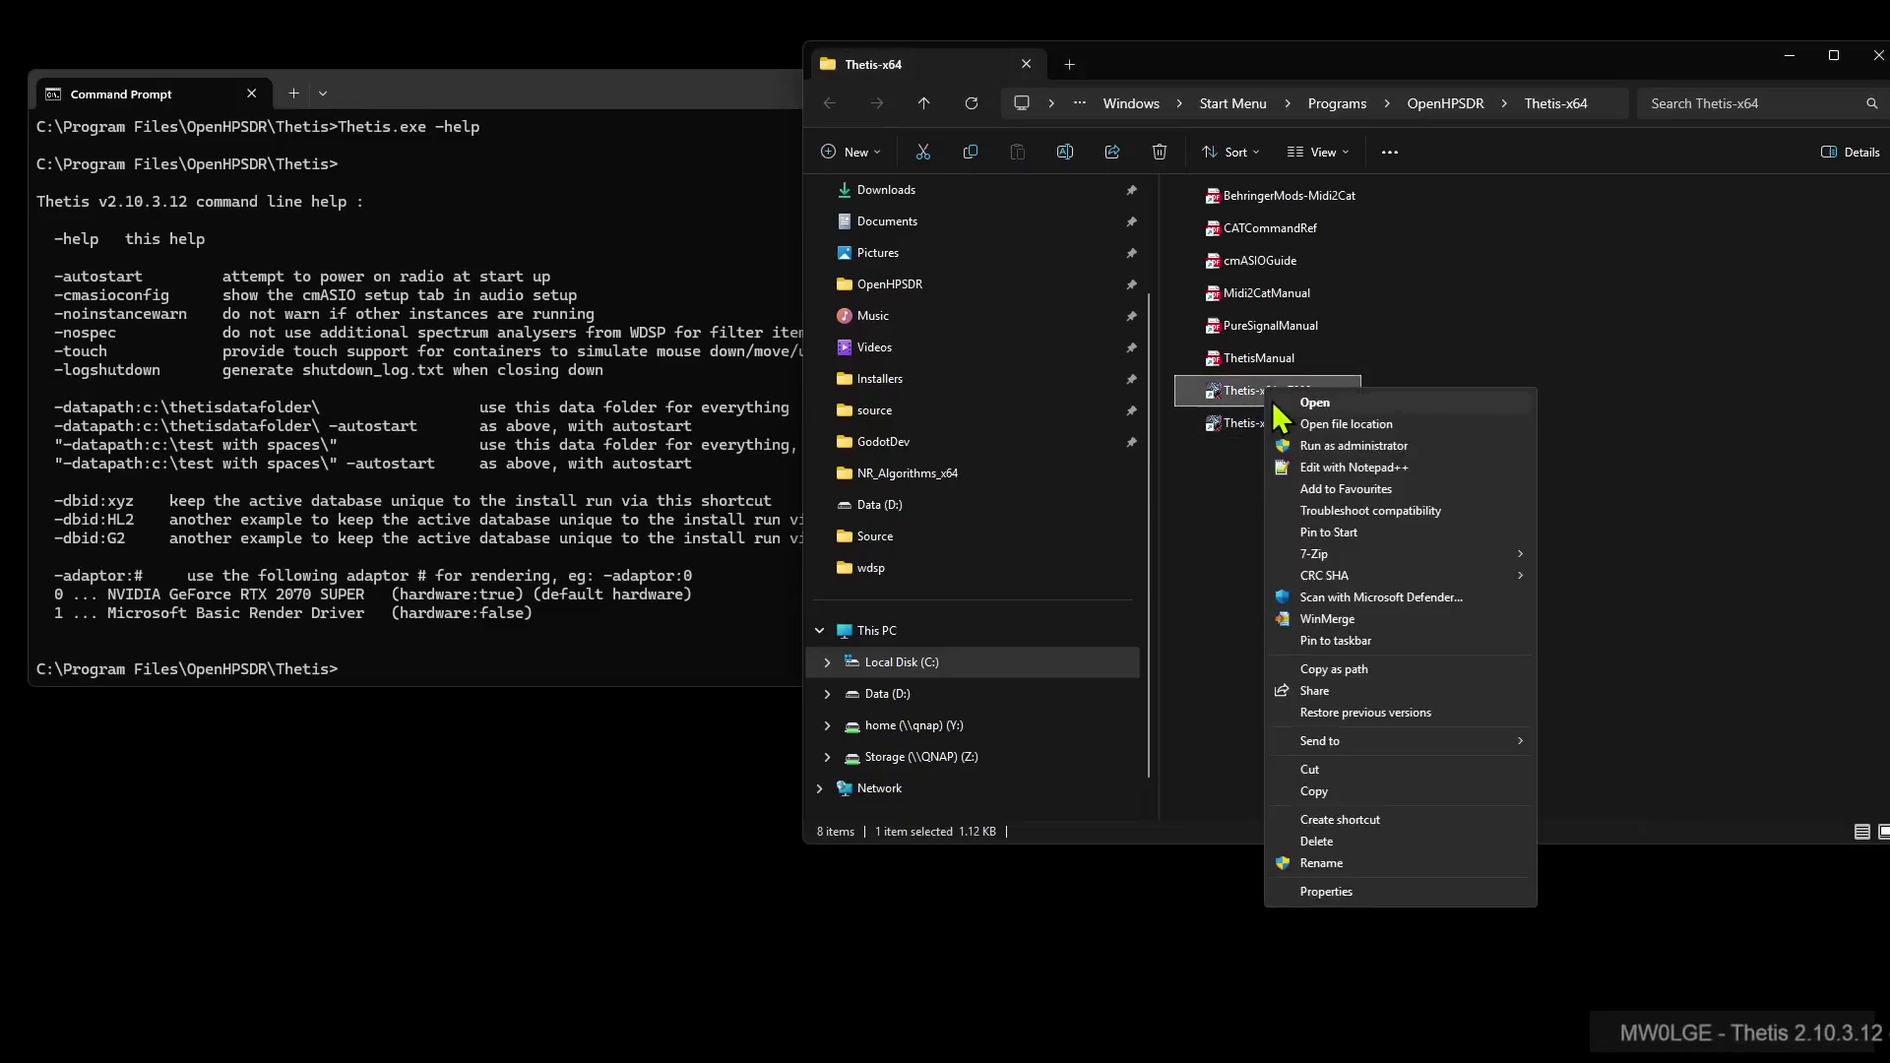
left_click(1340, 892)
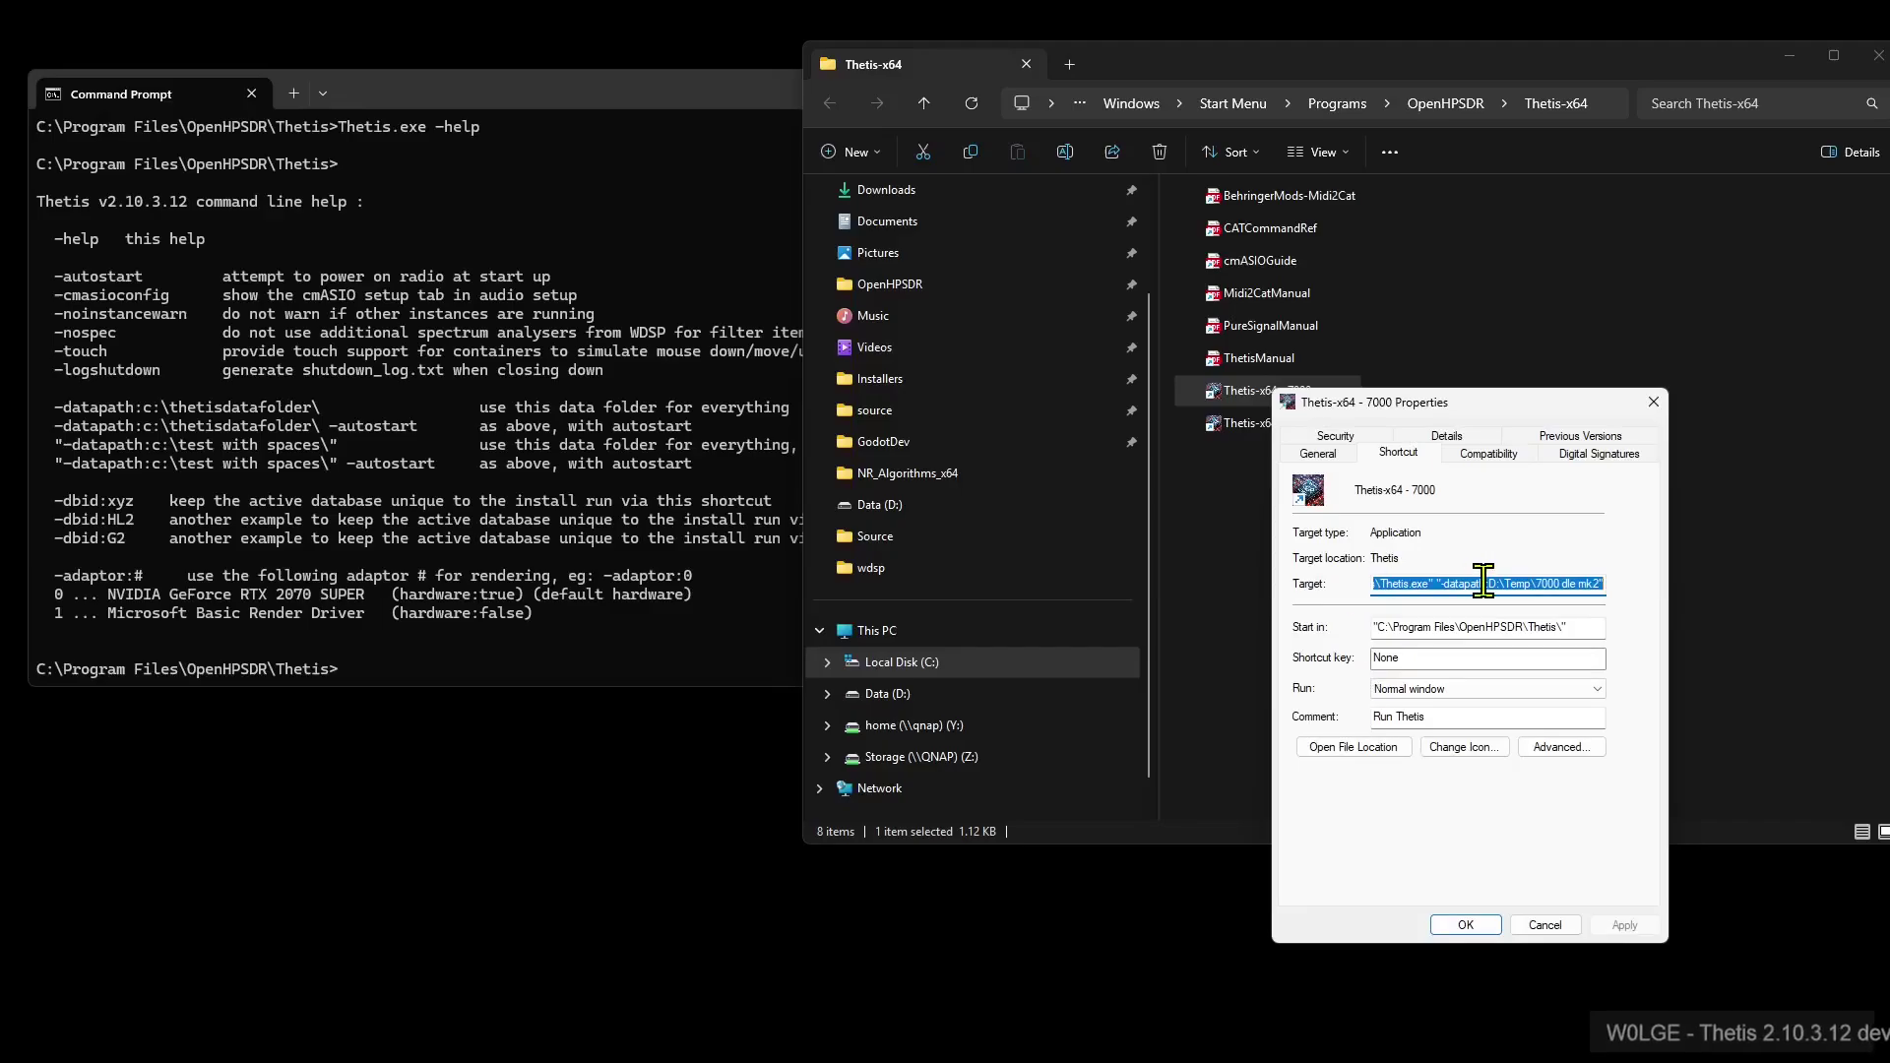
left_click(1441, 583)
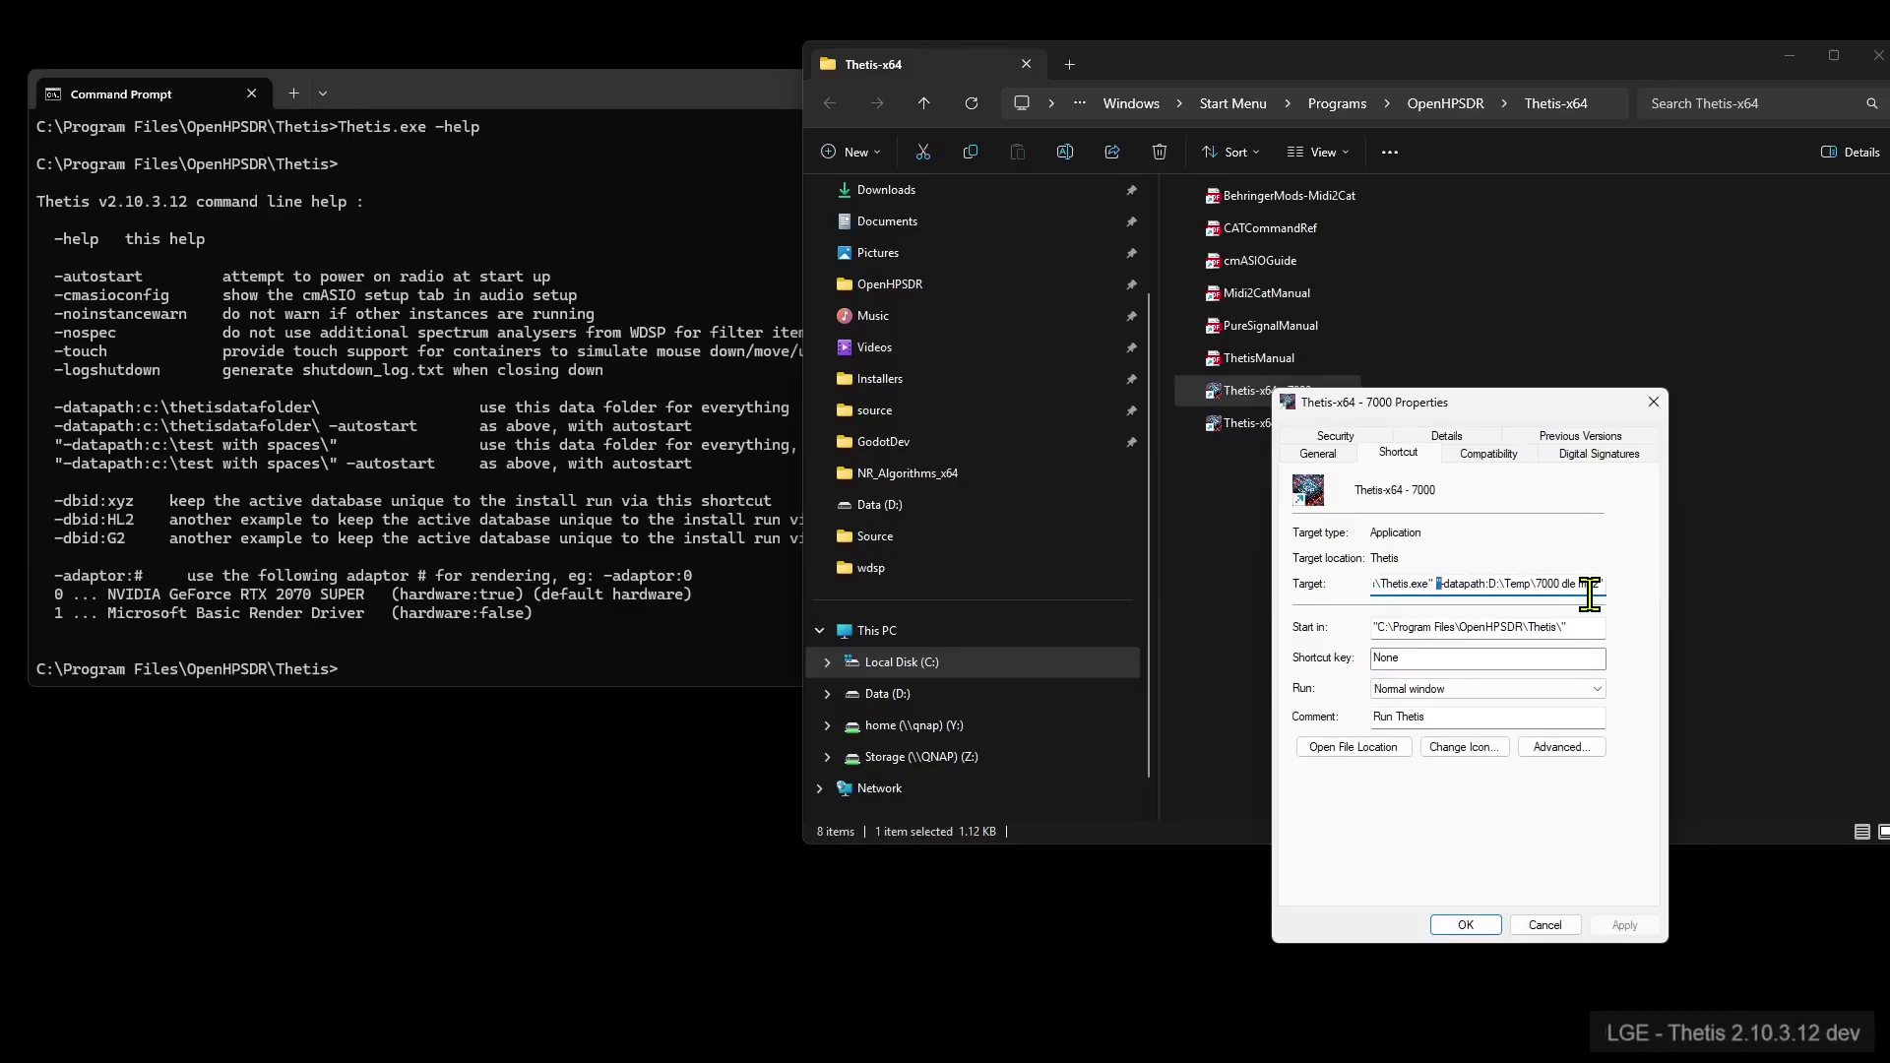
left_click(1590, 588)
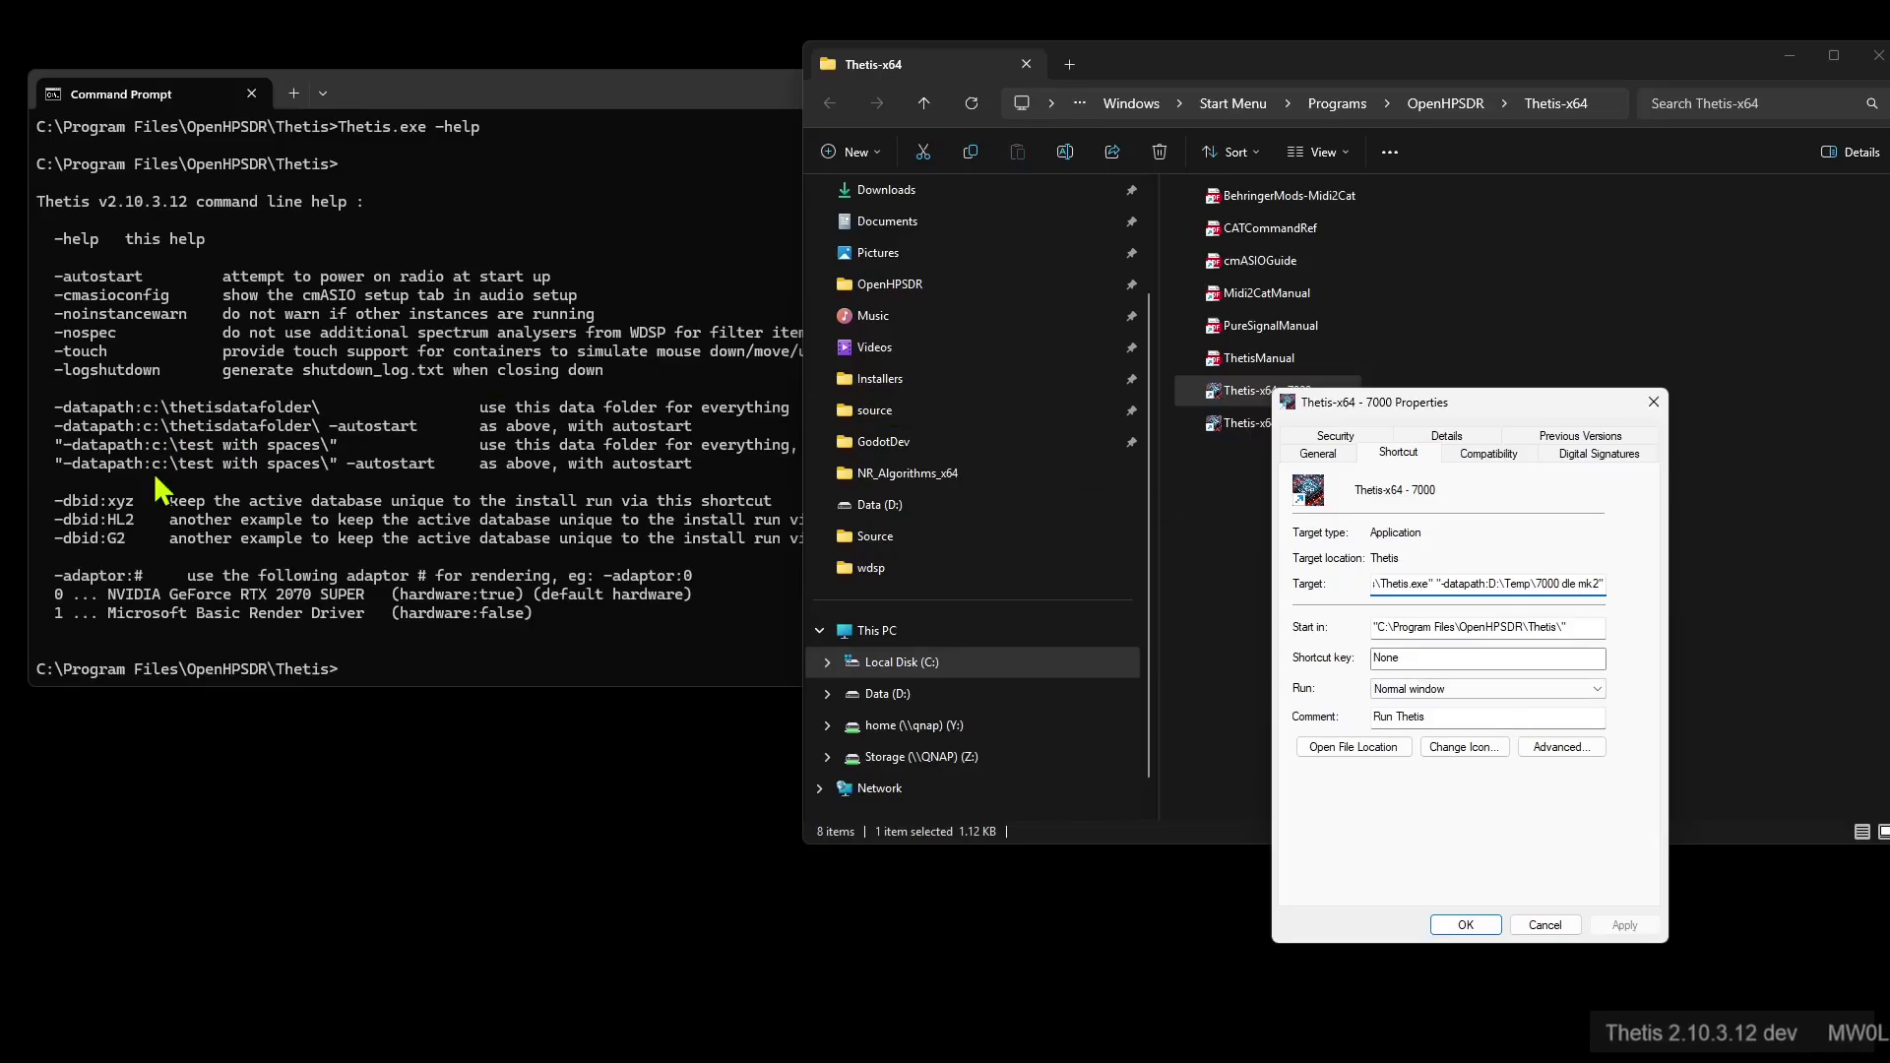
left_click(561, 525)
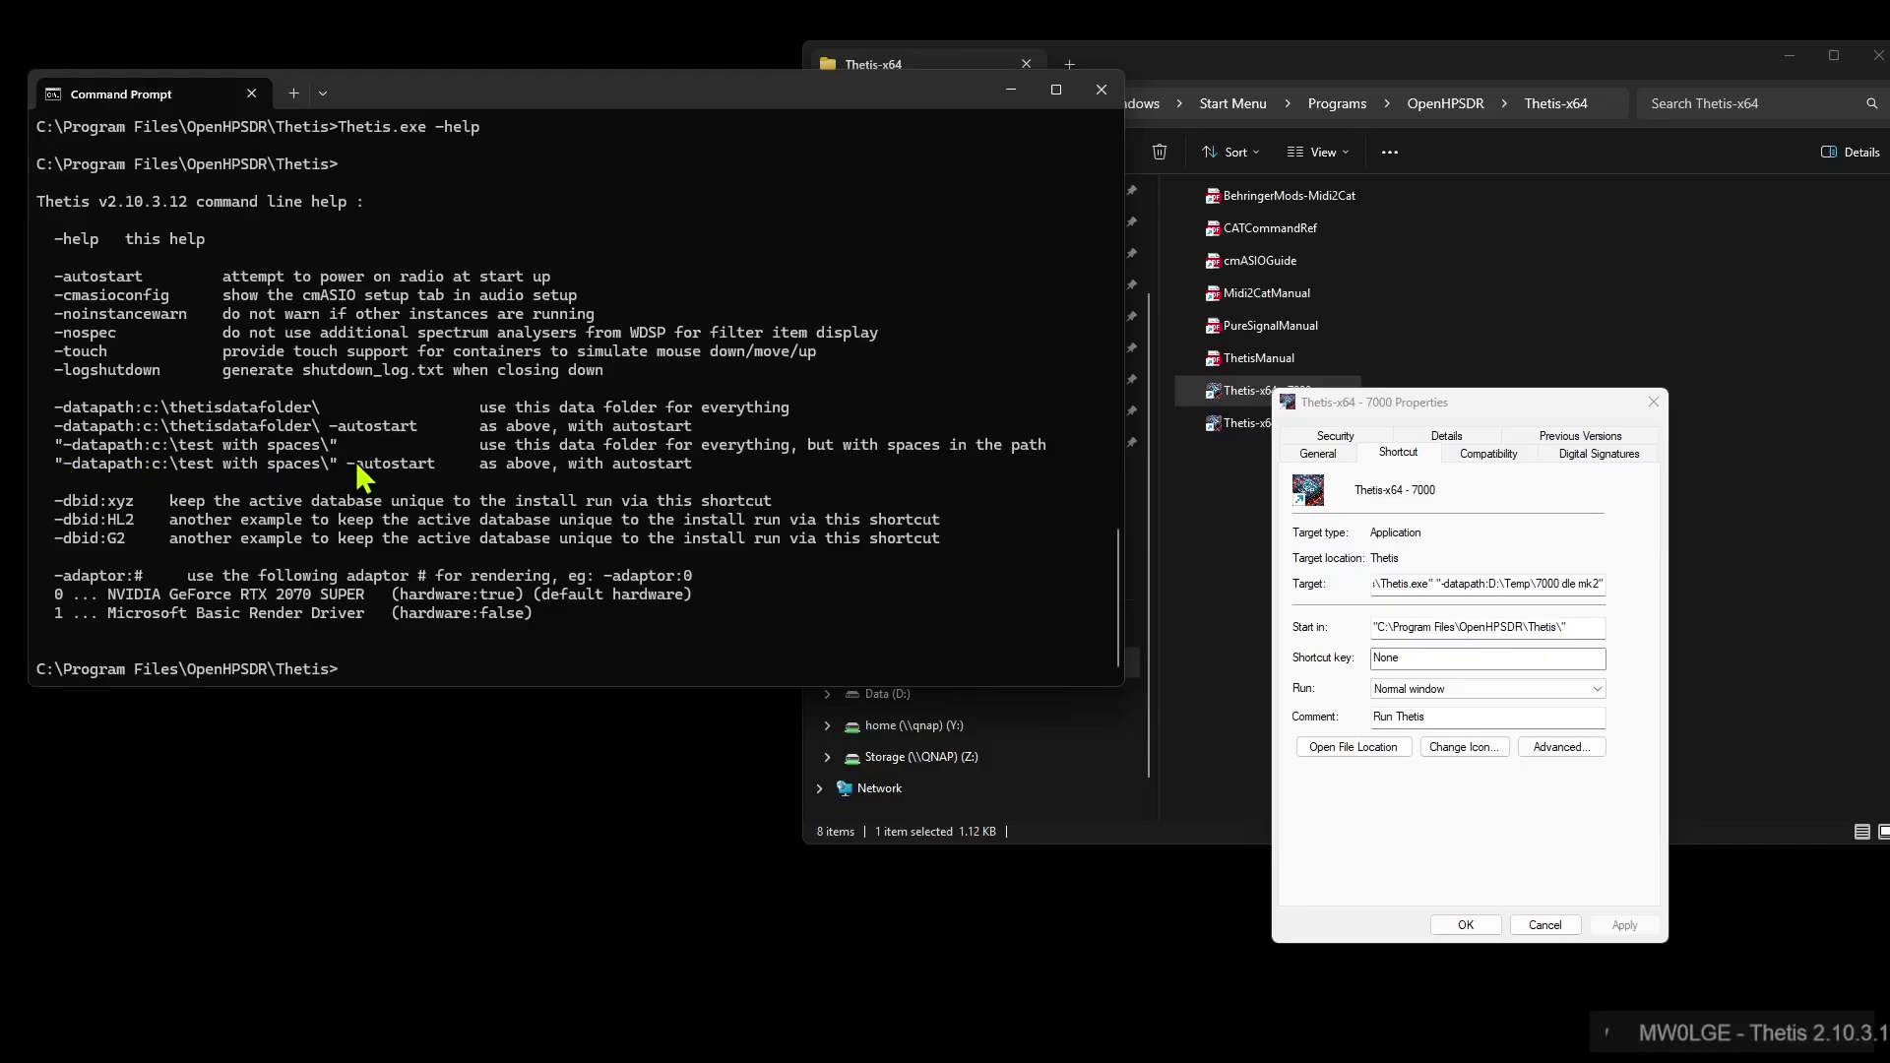
left_click(1542, 569)
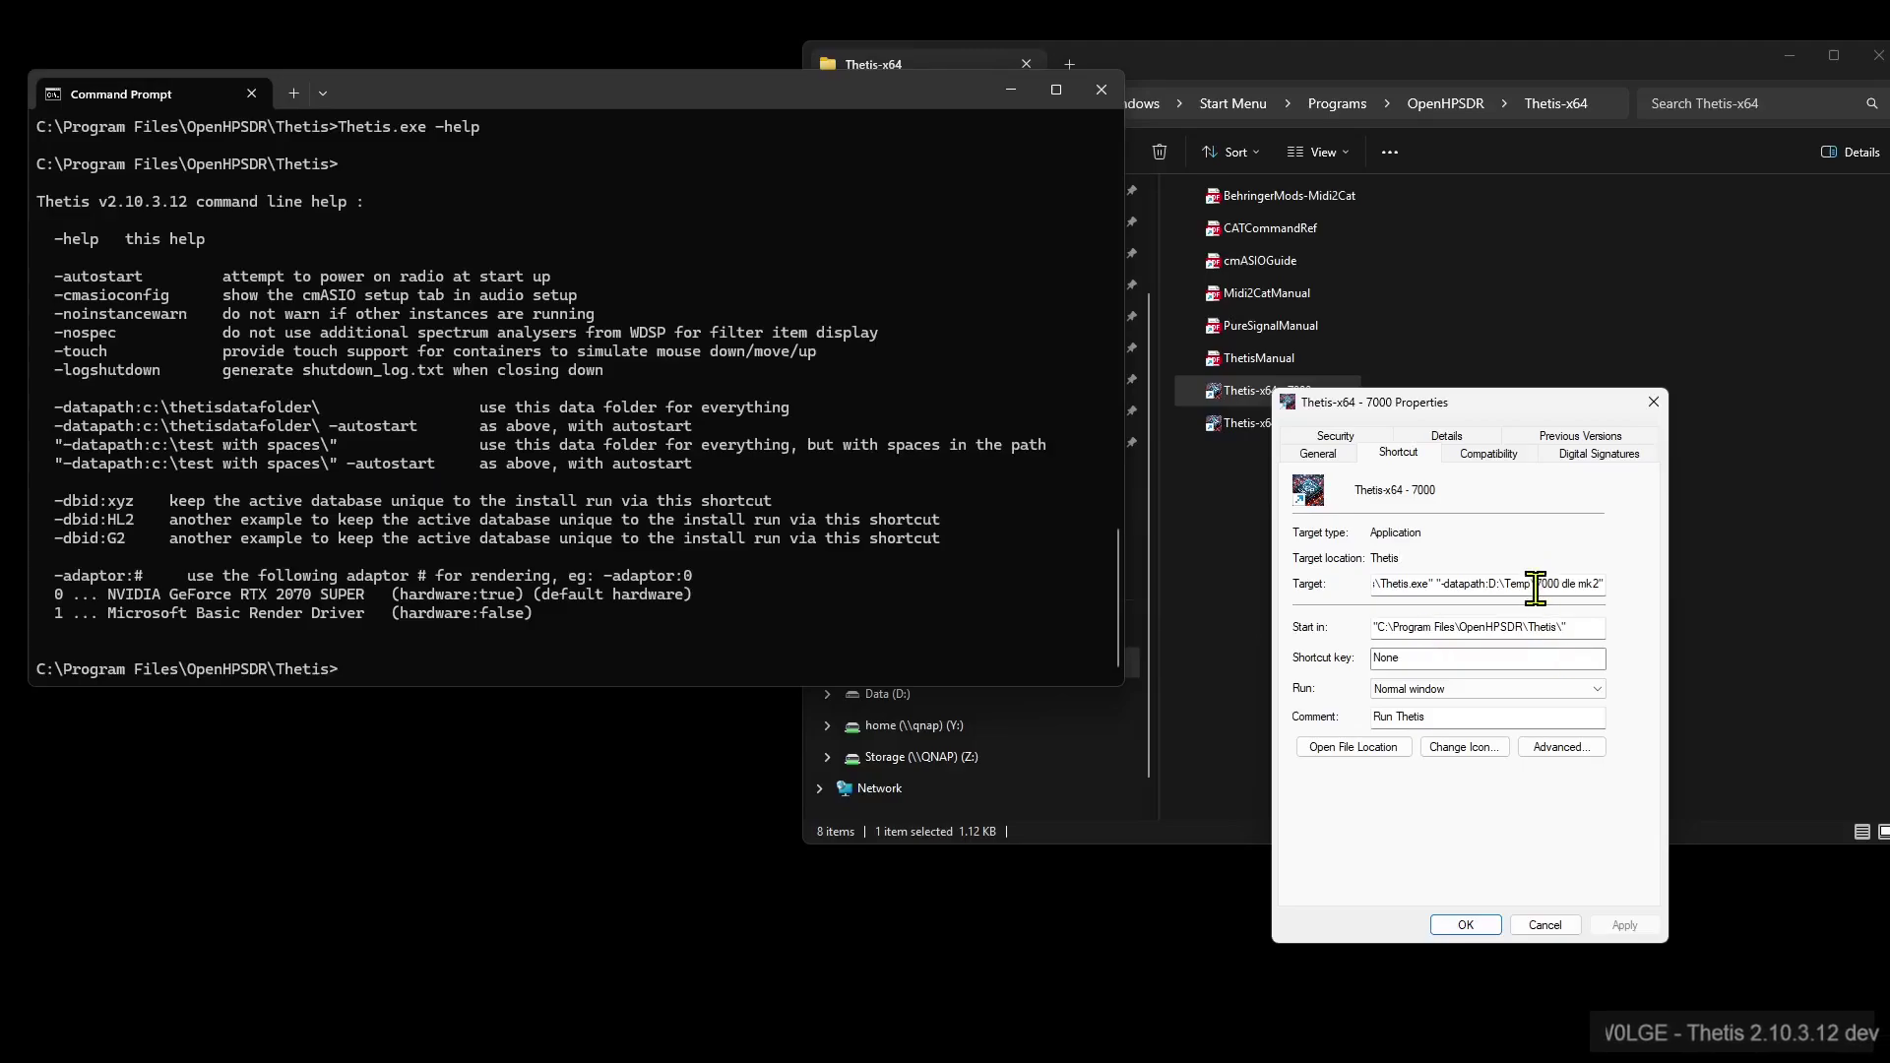
Append -noinstancewarn after the quoted data path in the 7000 shortcut's target and save it with administrator permission
left_click(1536, 584)
key("End")
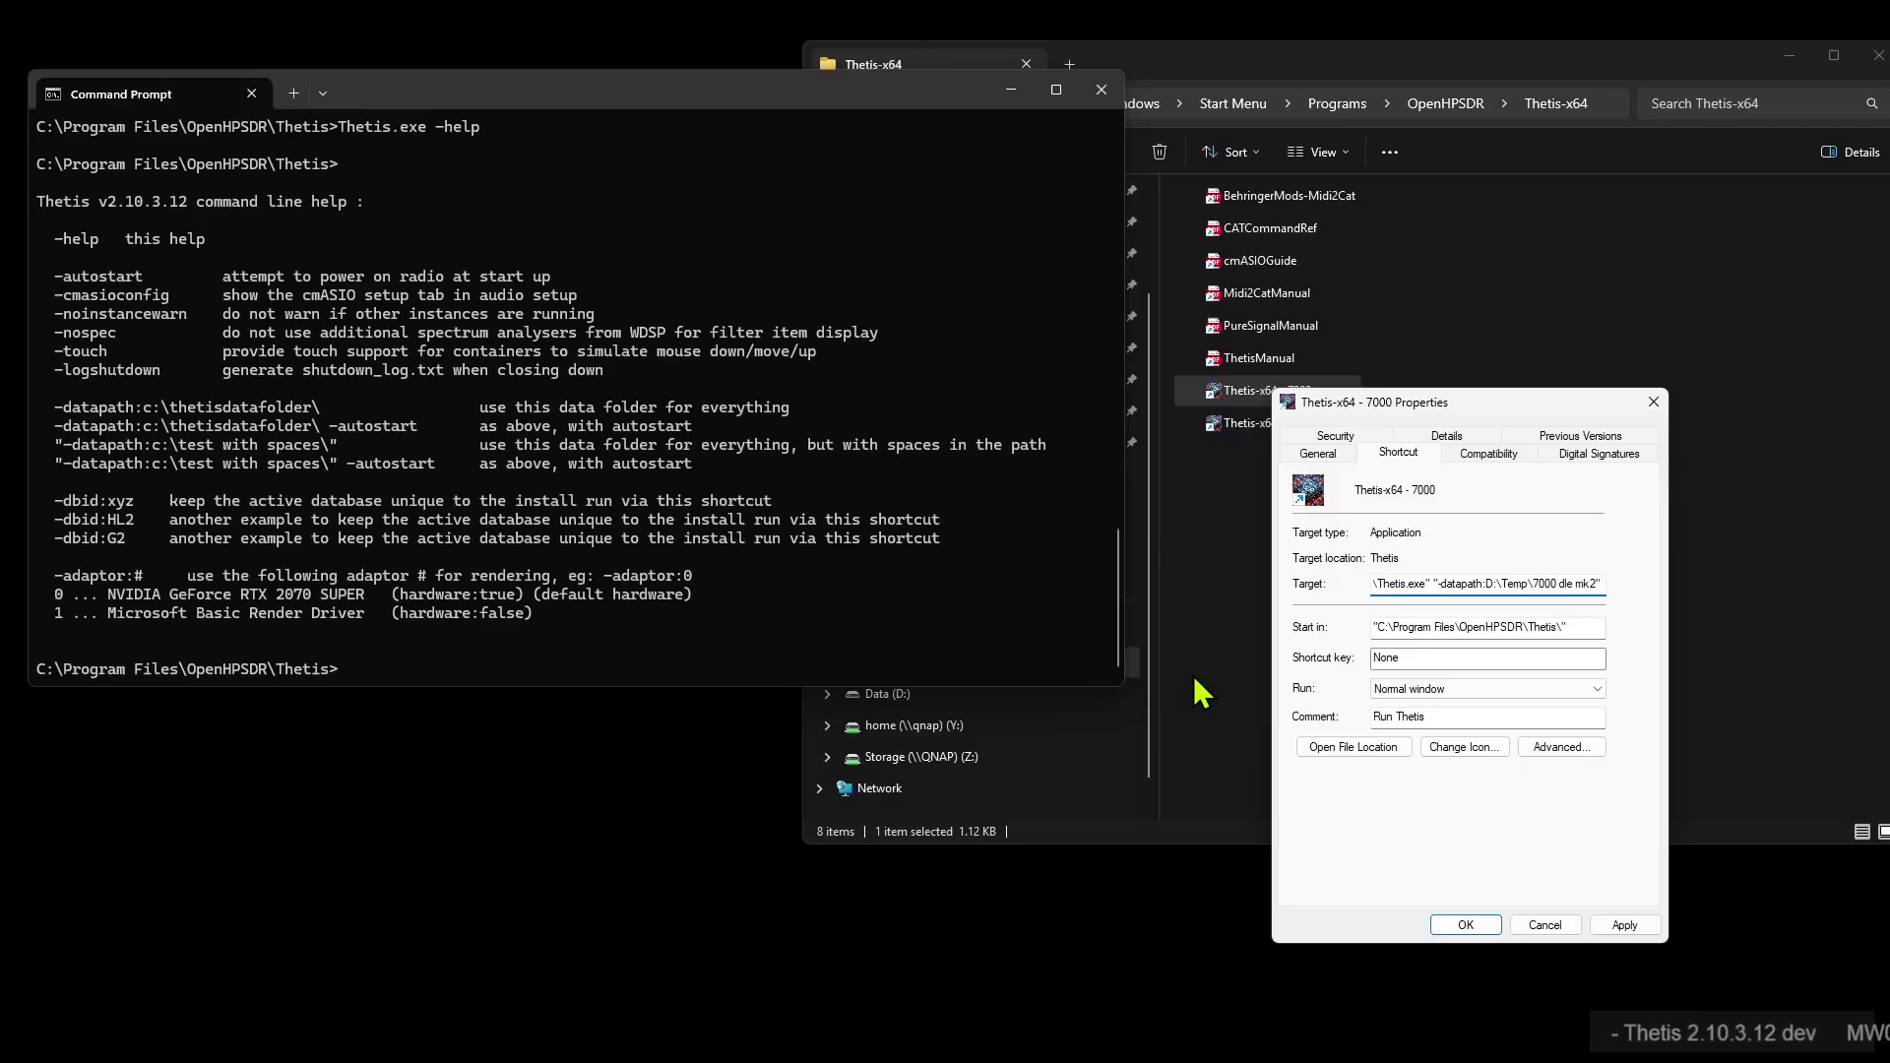
type("-noinstancewarn")
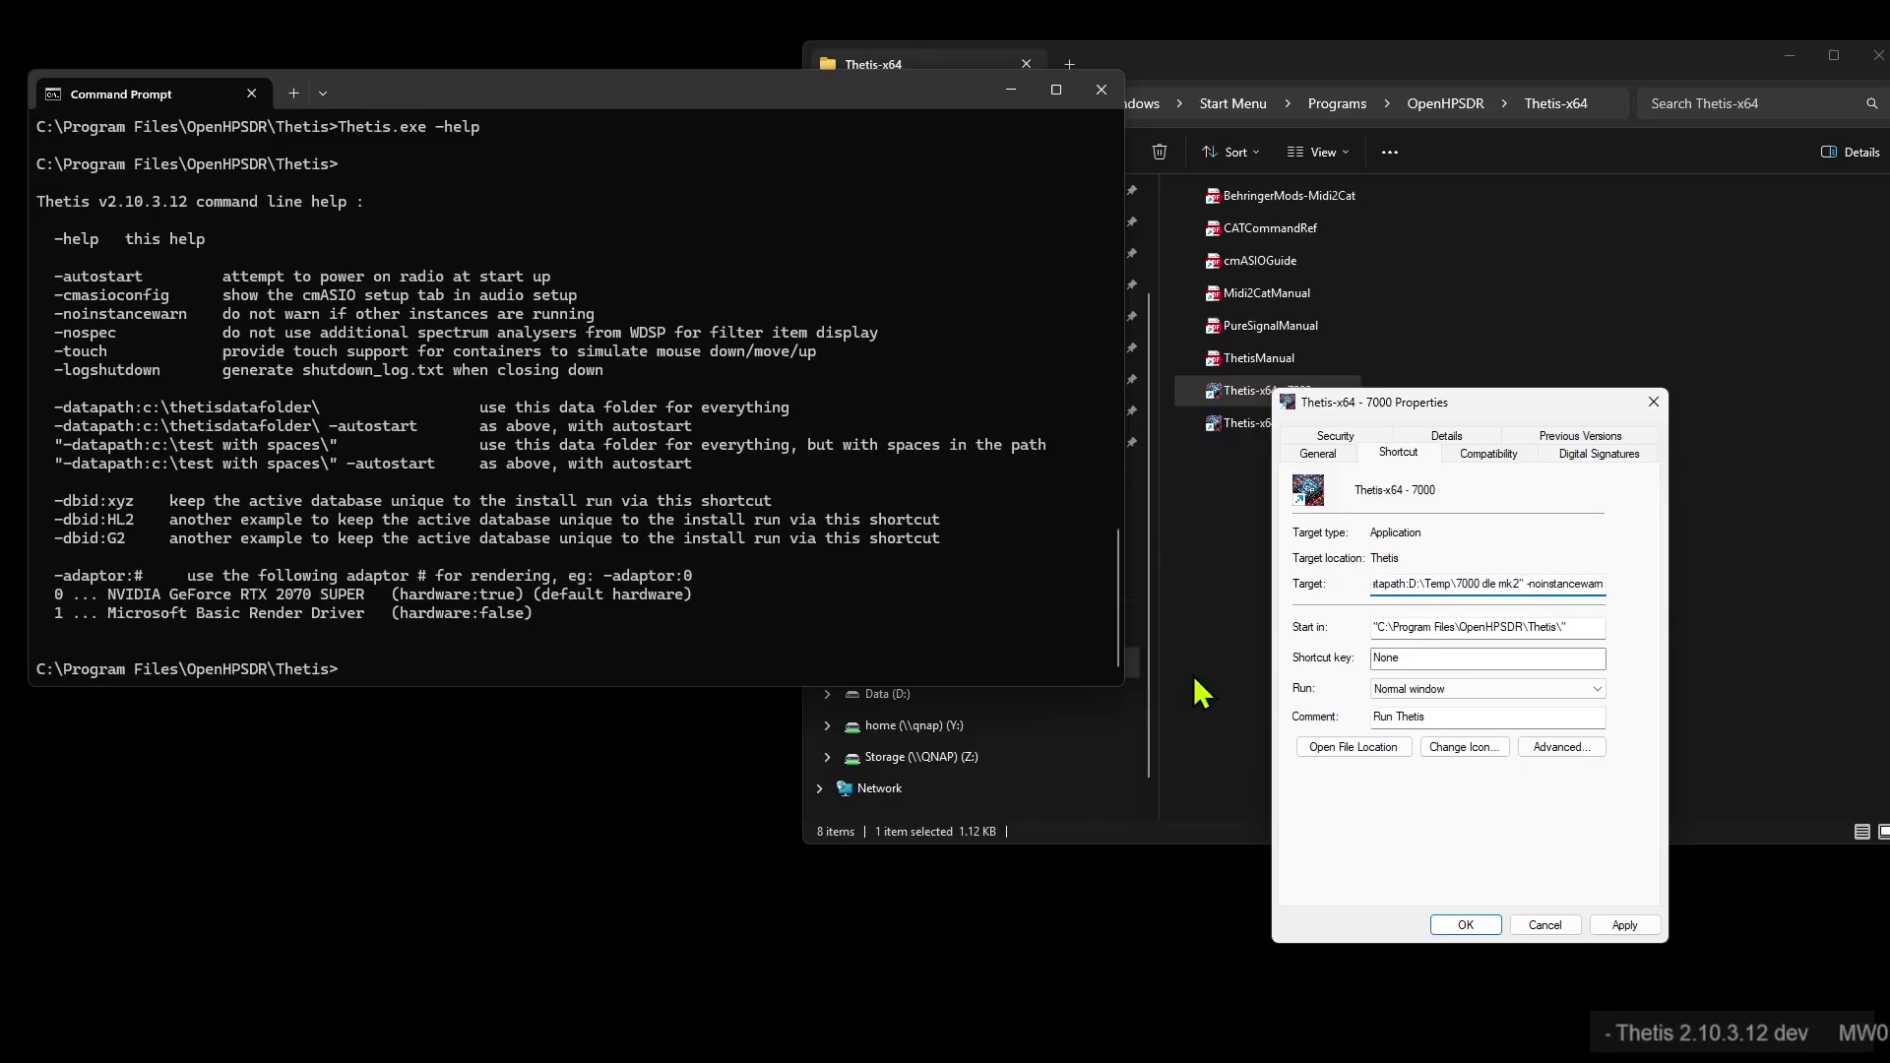
left_click(1465, 926)
left_click(1497, 713)
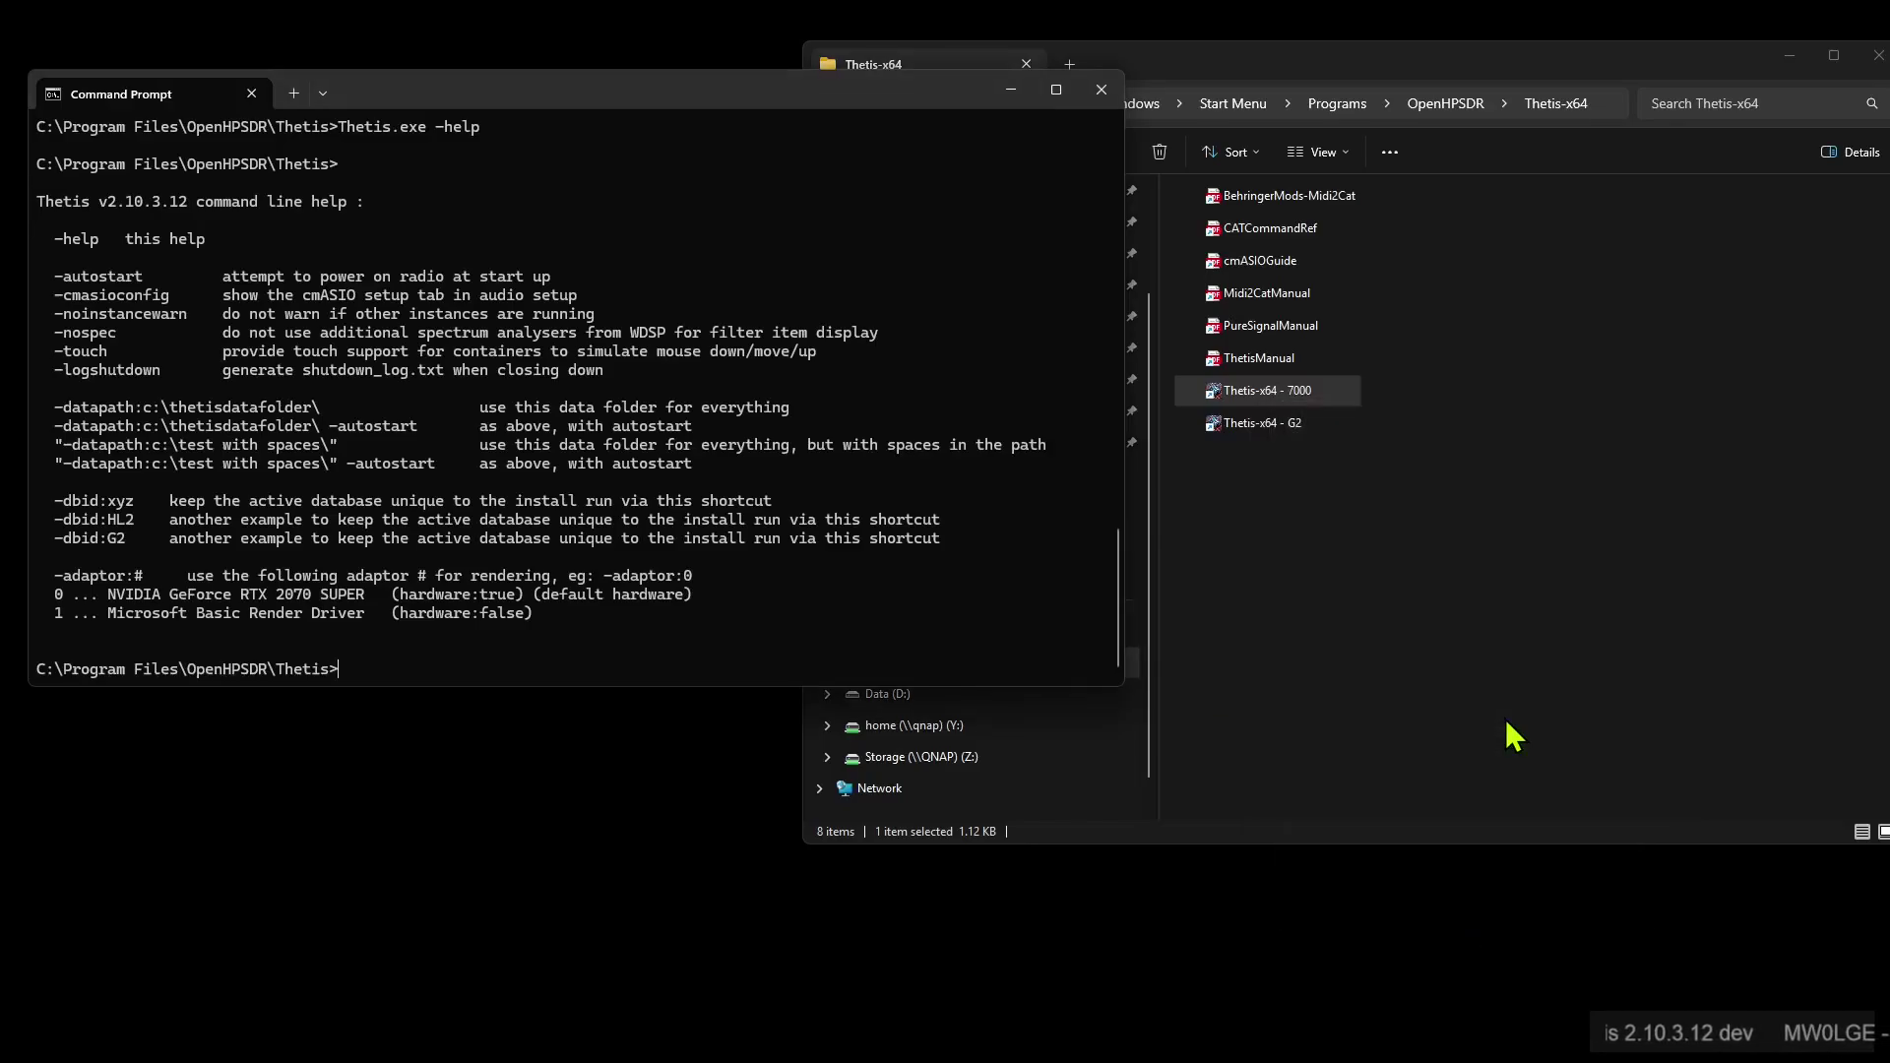
Close the command line help window and launch Thetis from both the "Thetis-x64 - G2" and "Thetis-x64 - 7000" shortcuts
left_click(1101, 90)
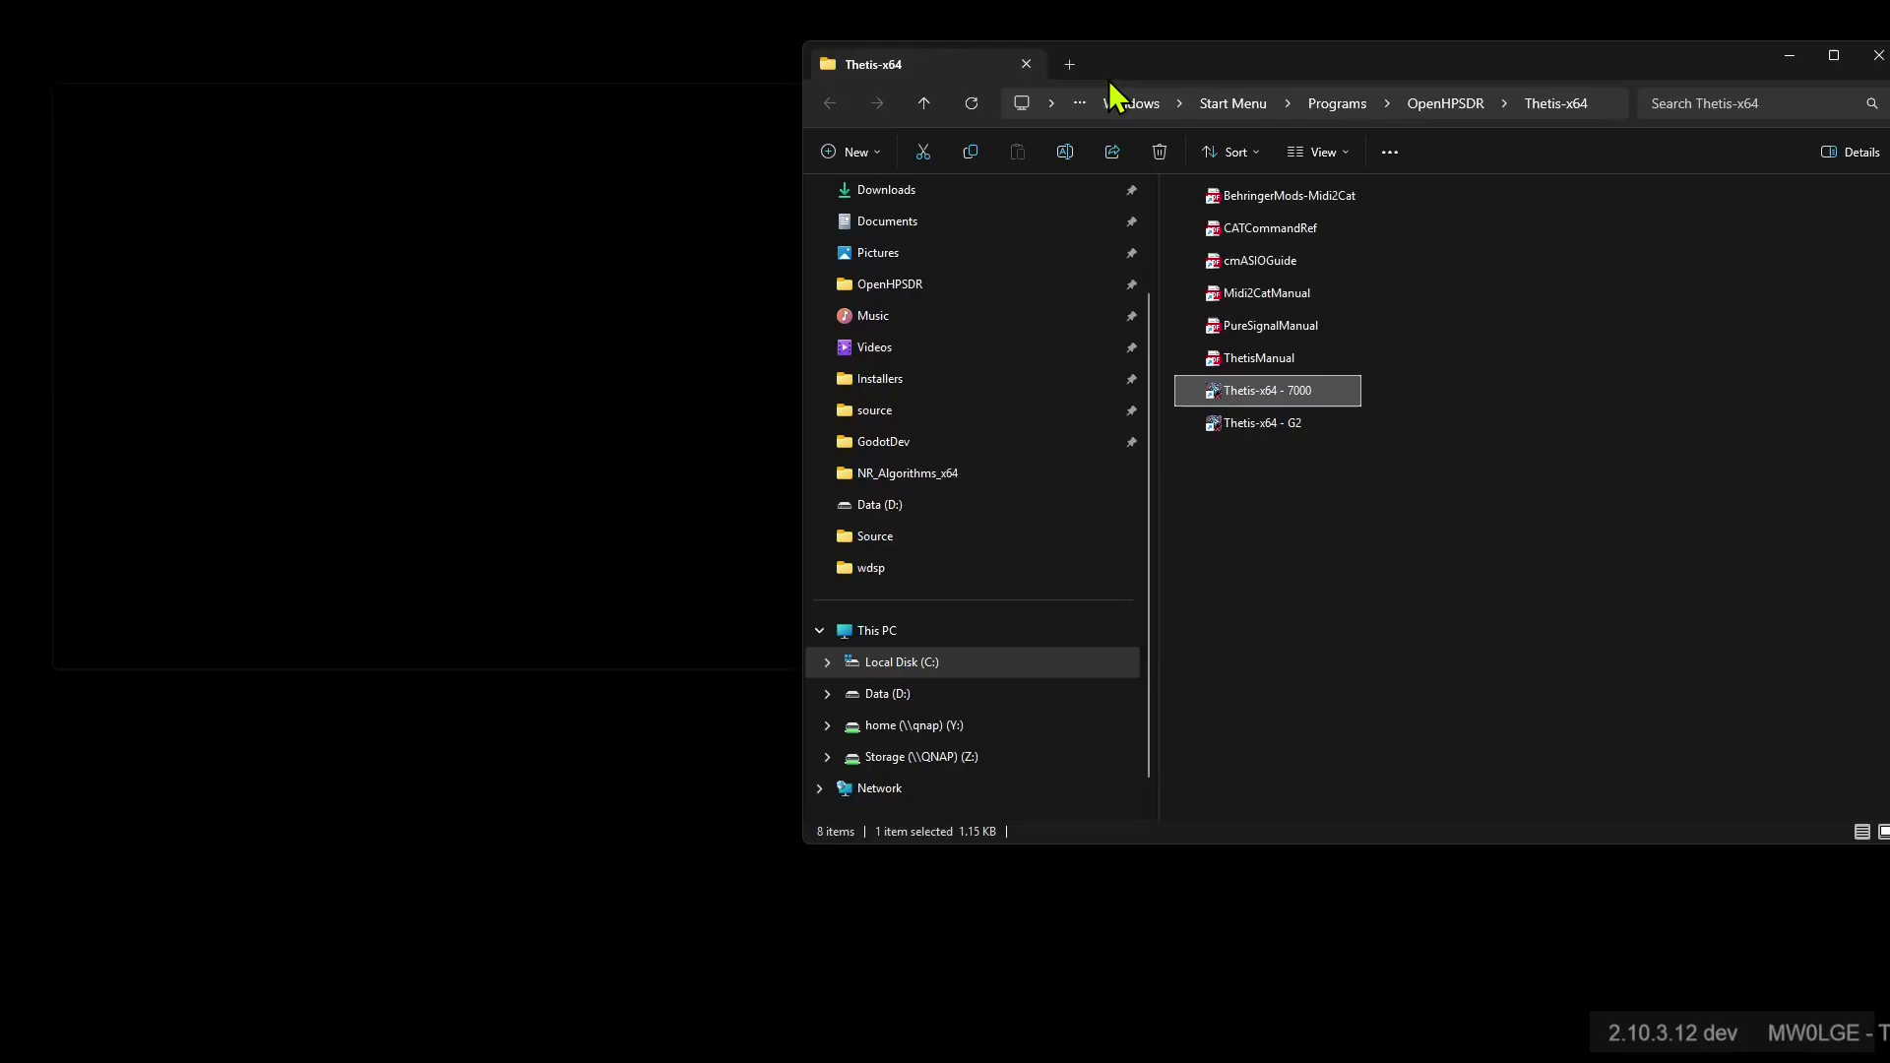
double_click(1285, 423)
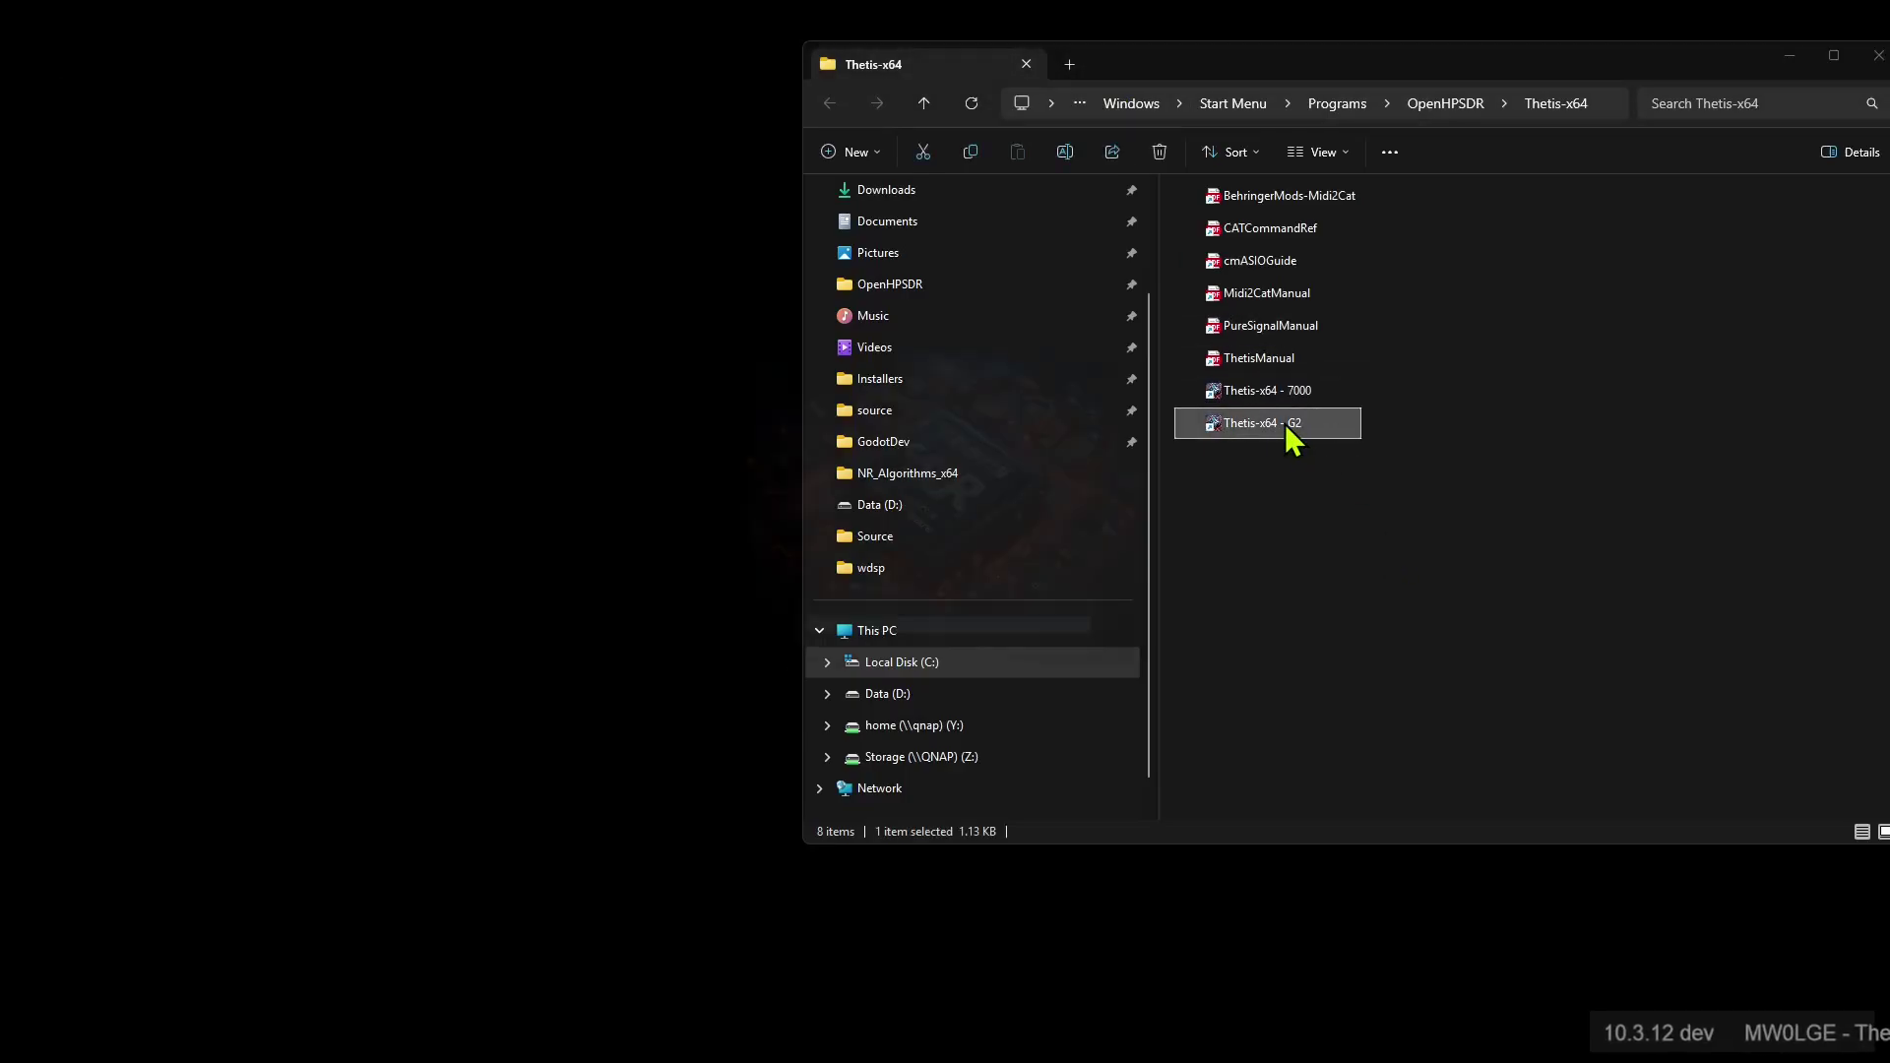
left_click(1485, 605)
left_click_drag(1380, 70, 1681, 81)
left_click(1603, 403)
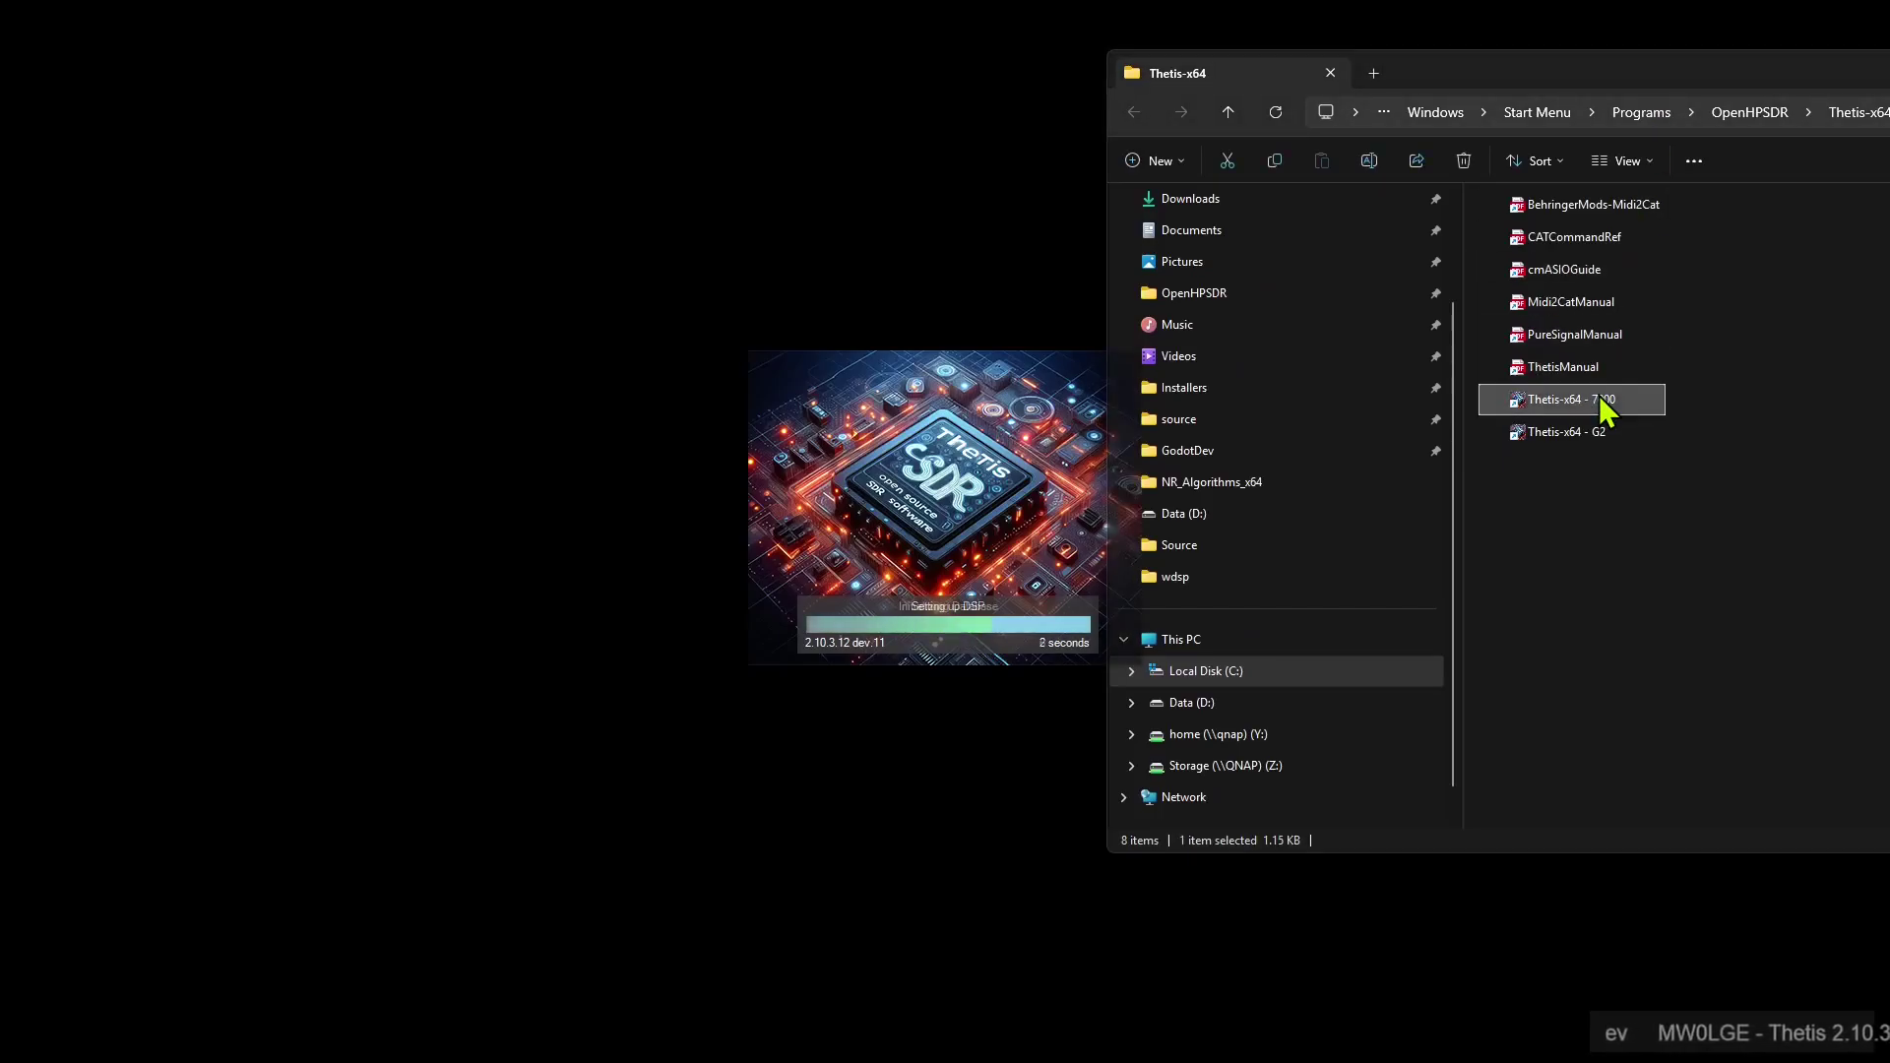
left_click(1603, 540)
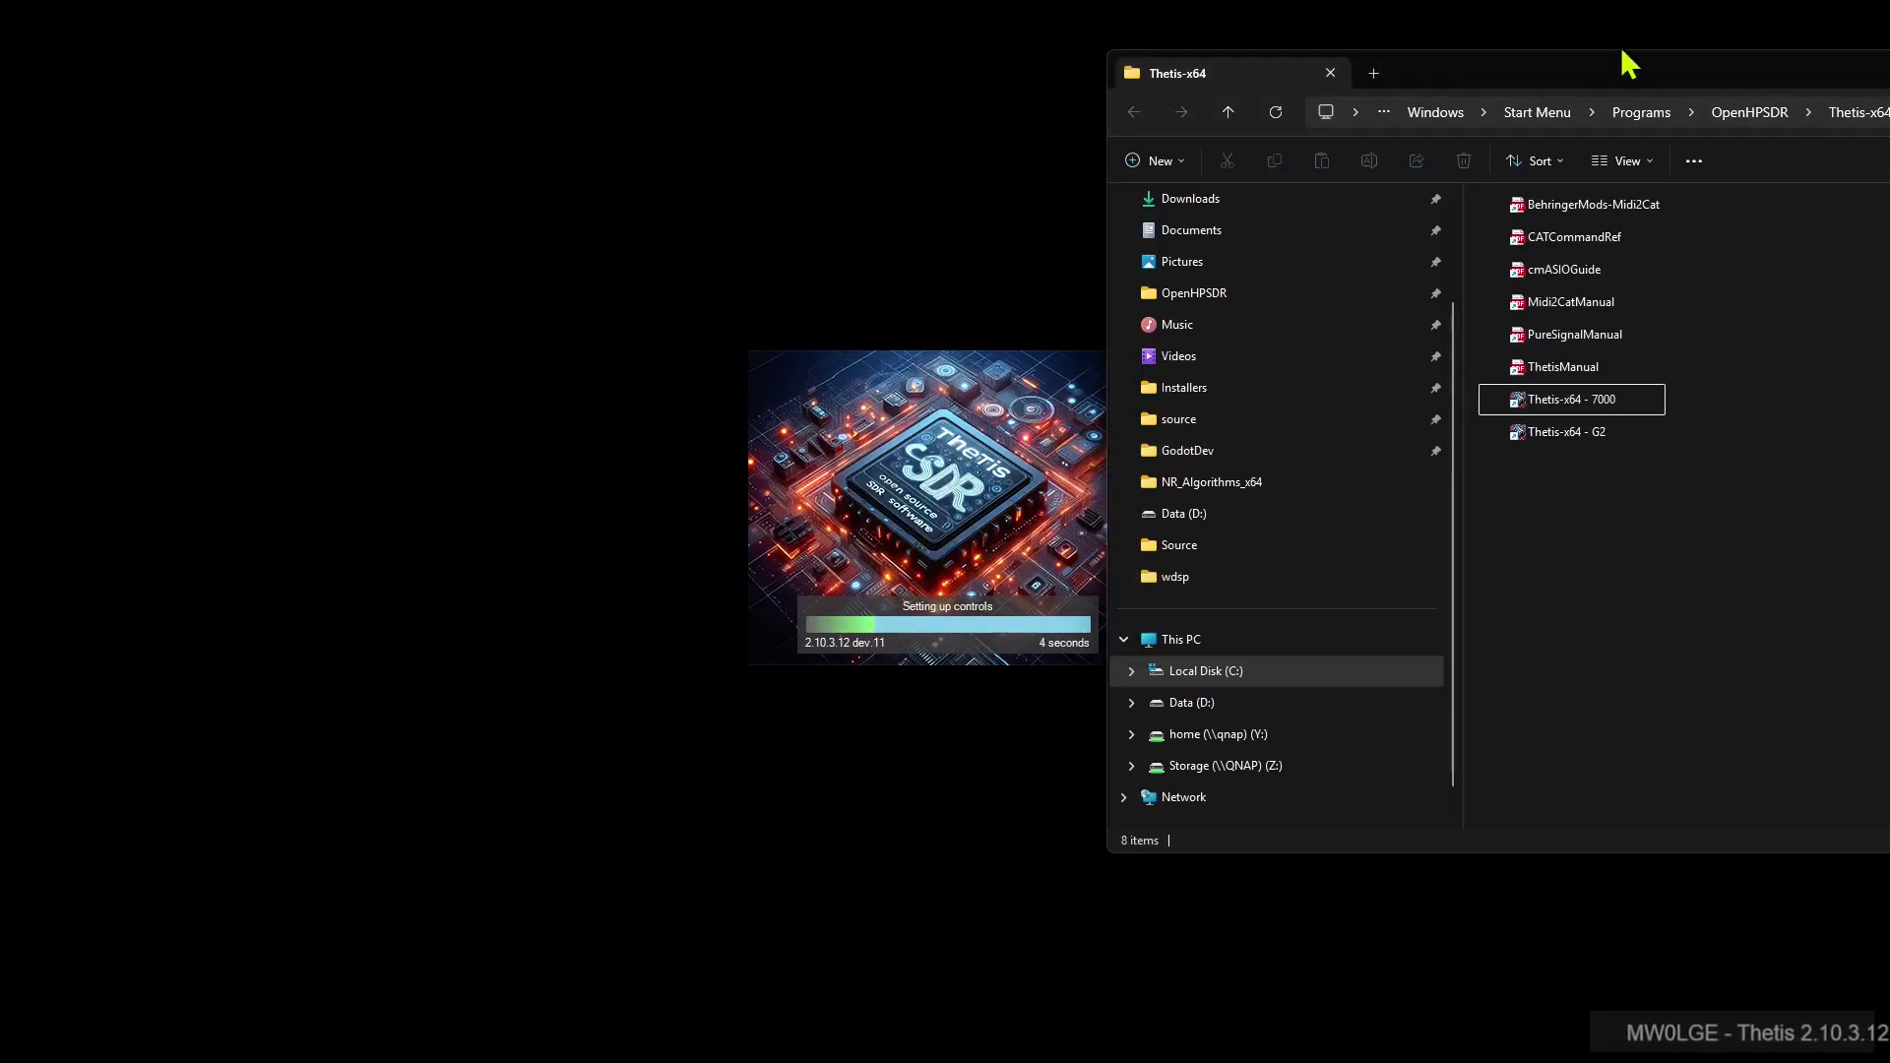
Arrange the two Thetis windows diagonally so the g2 and 7000 title bars are both in view
left_click_drag(694, 268, 561, 96)
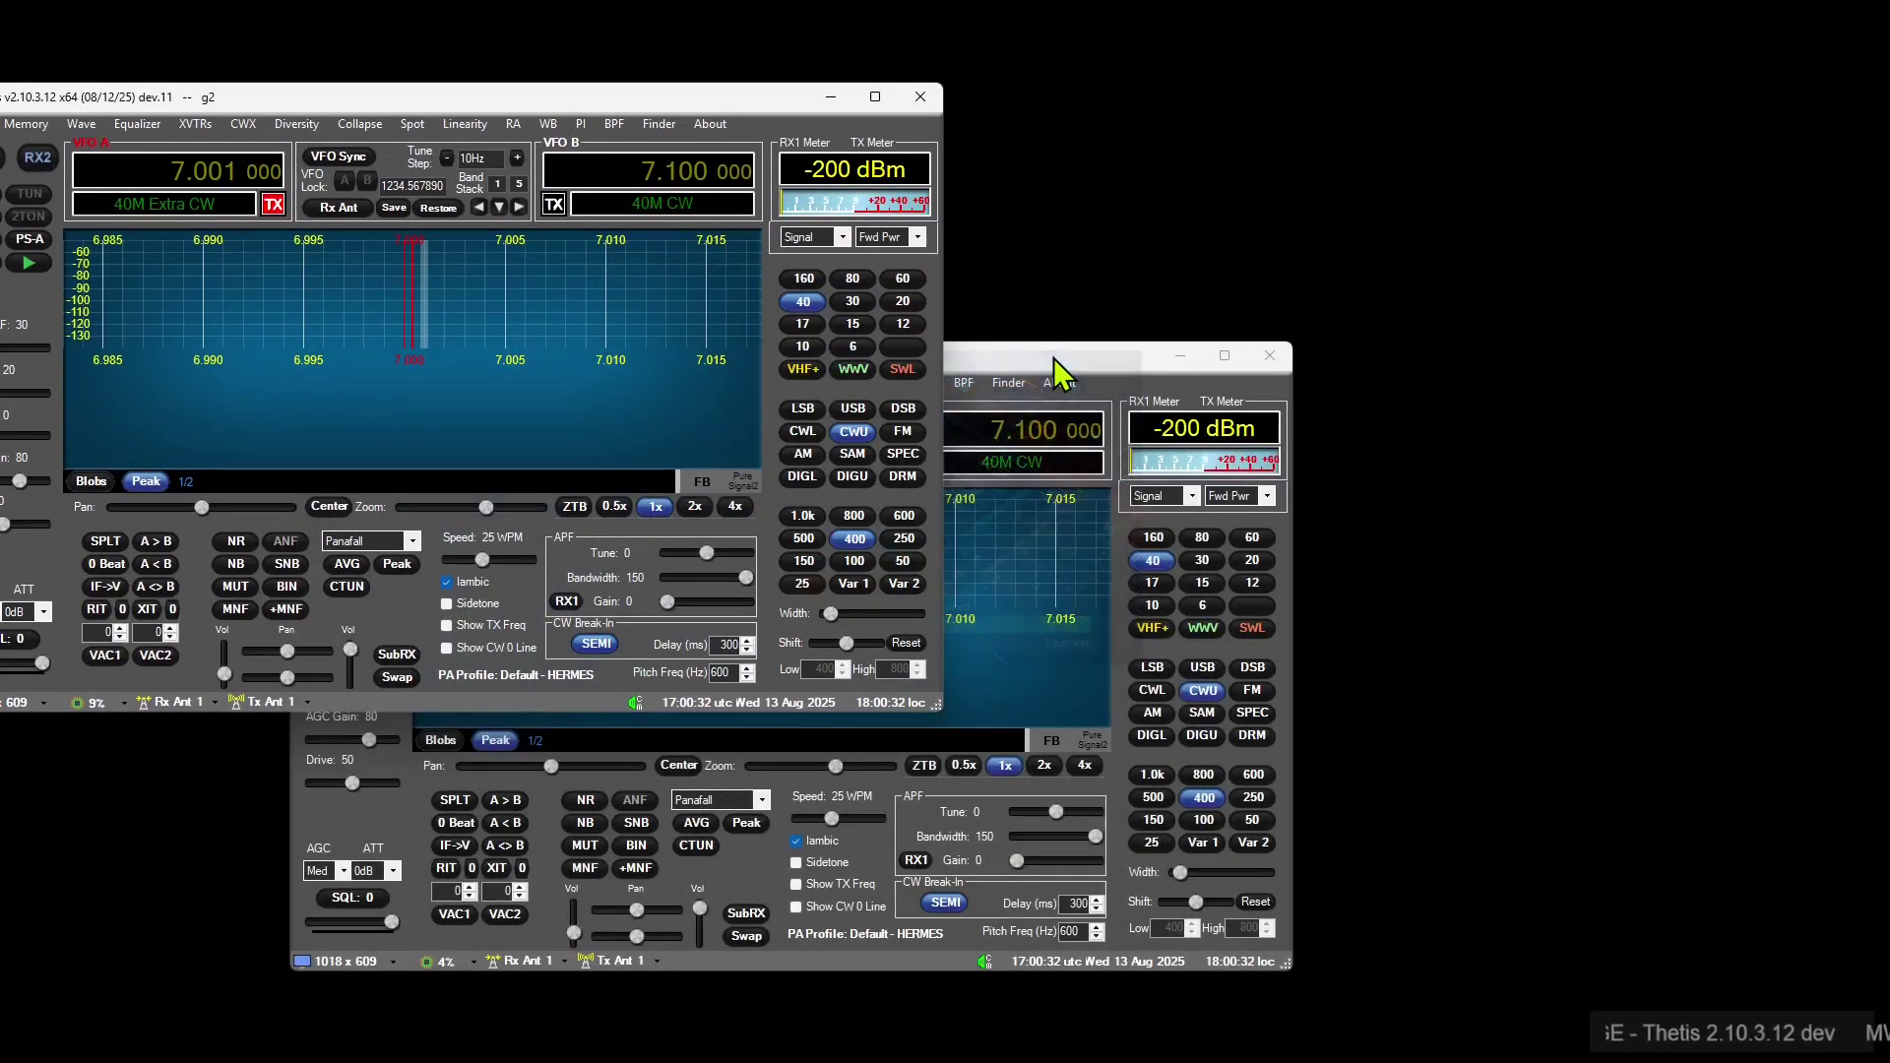
left_click_drag(1046, 365, 1575, 431)
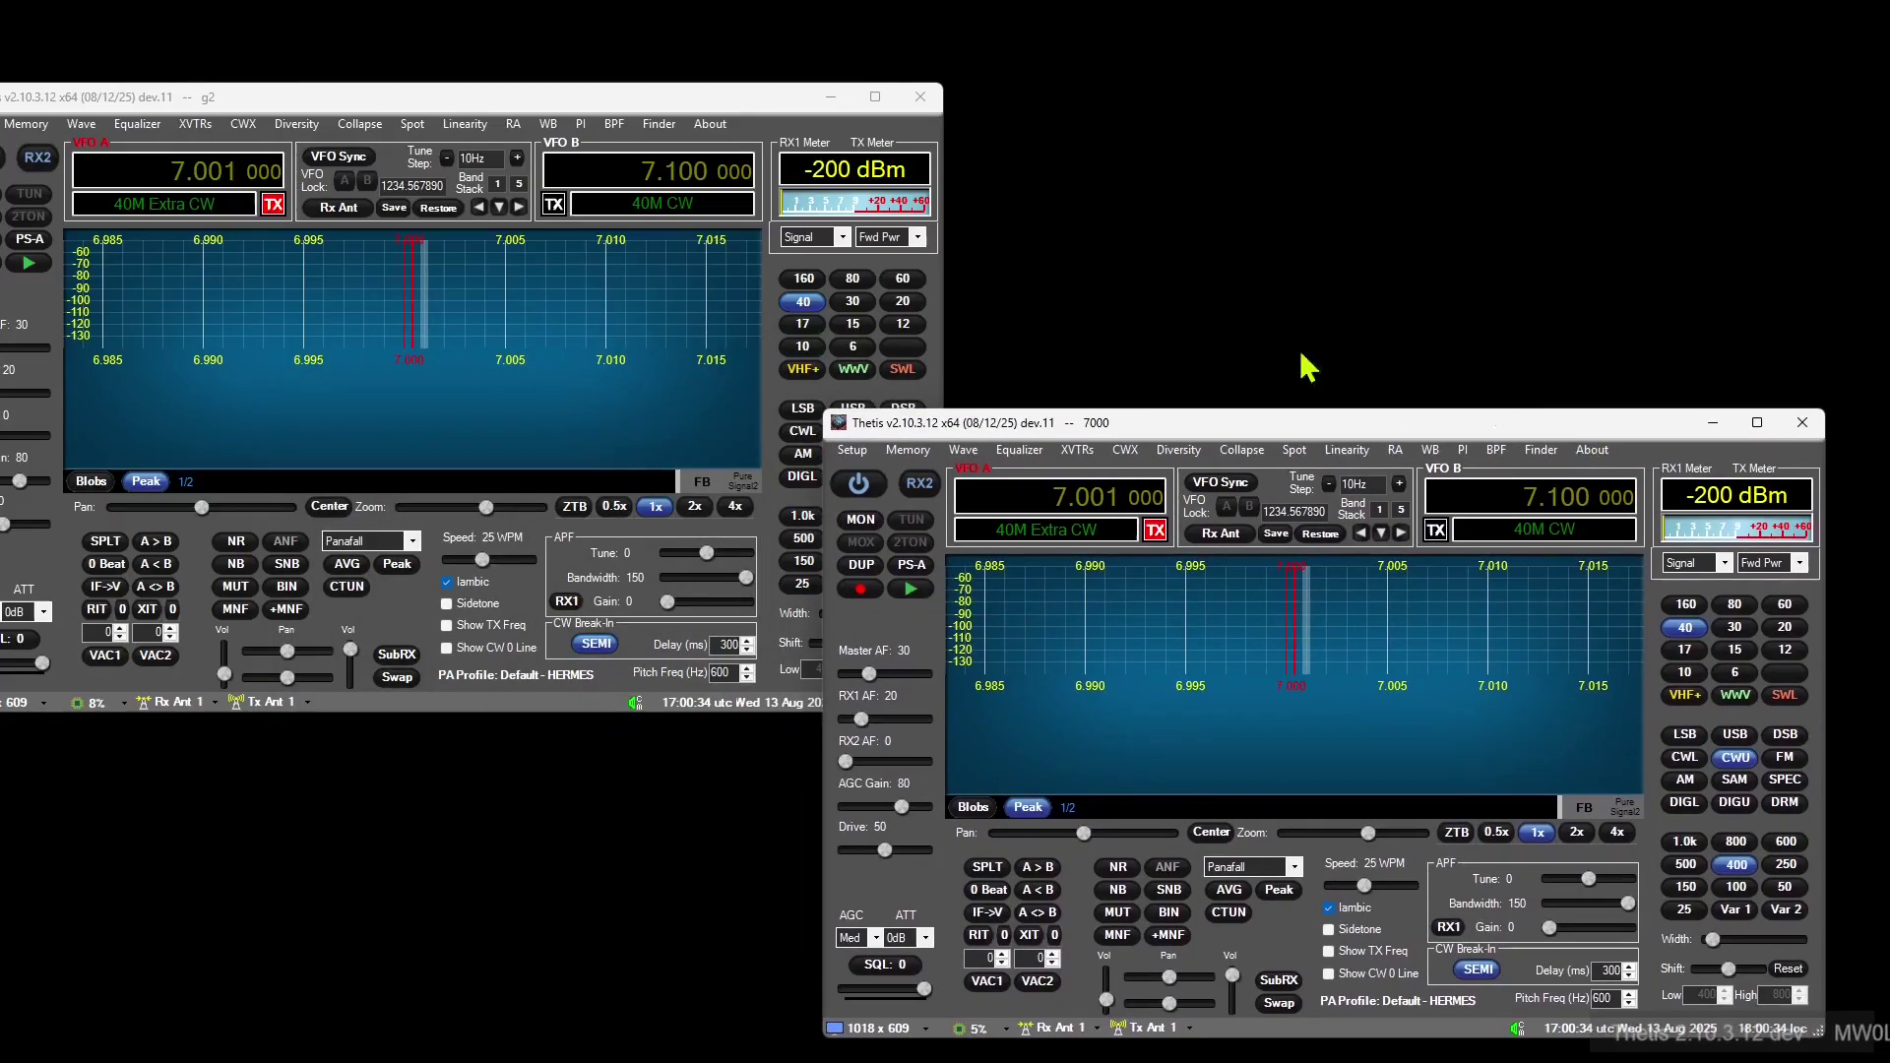
left_click_drag(626, 106, 772, 52)
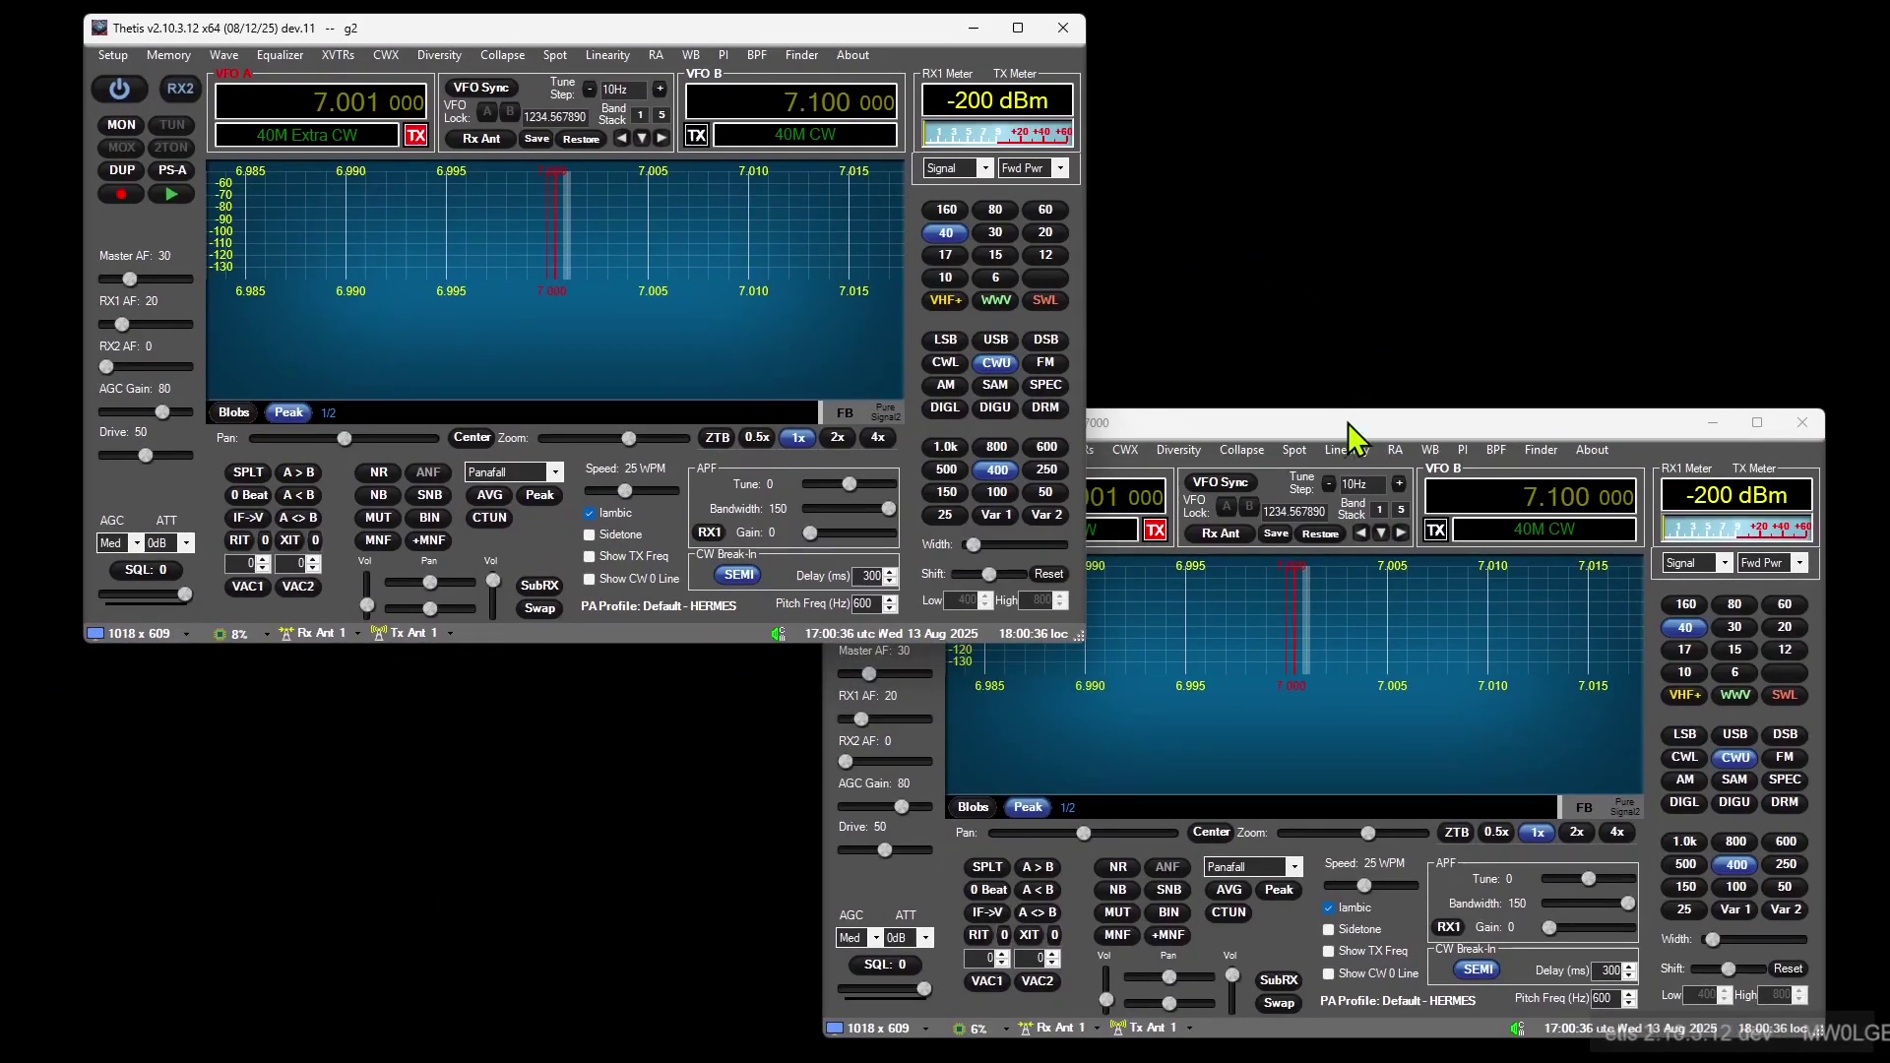
mouse_move(1351, 424)
left_mouse_down()
mouse_move(1447, 358)
mouse_move(1349, 411)
left_mouse_up()
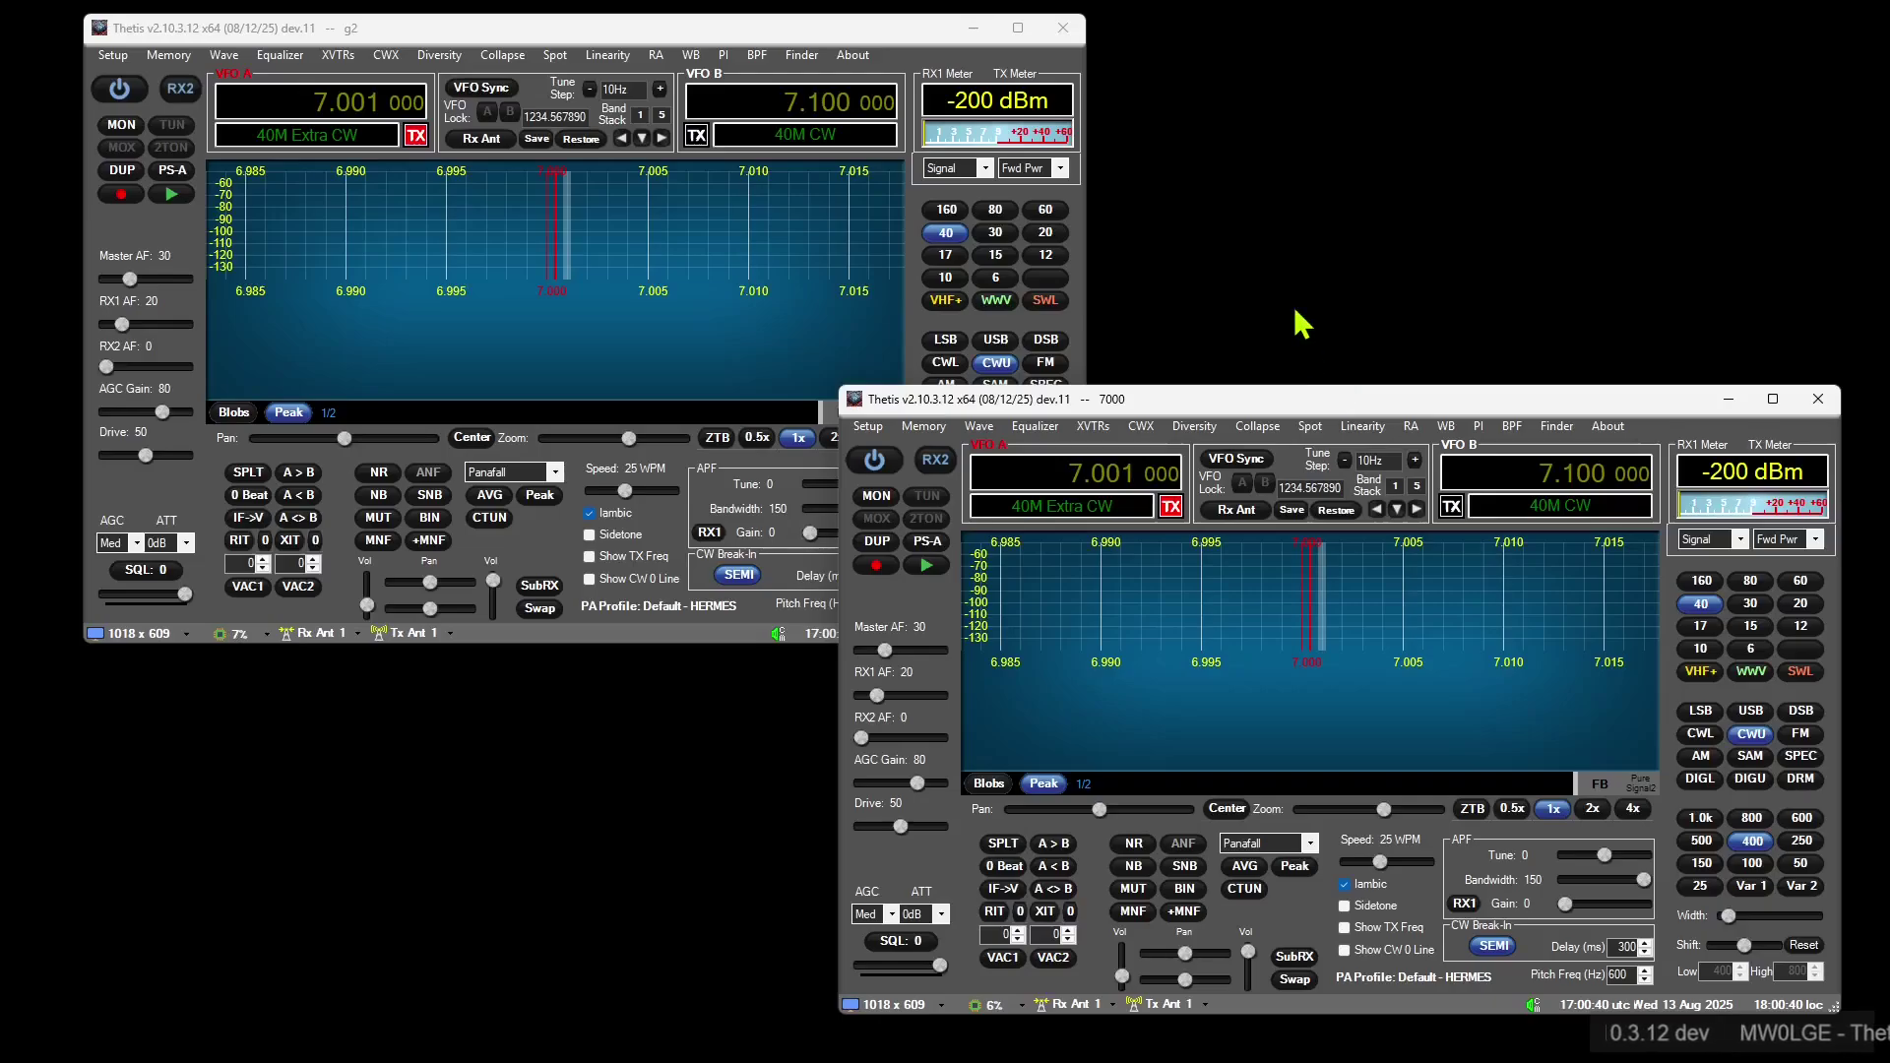
Open a new Command Prompt window and close it without running a command
key("super")
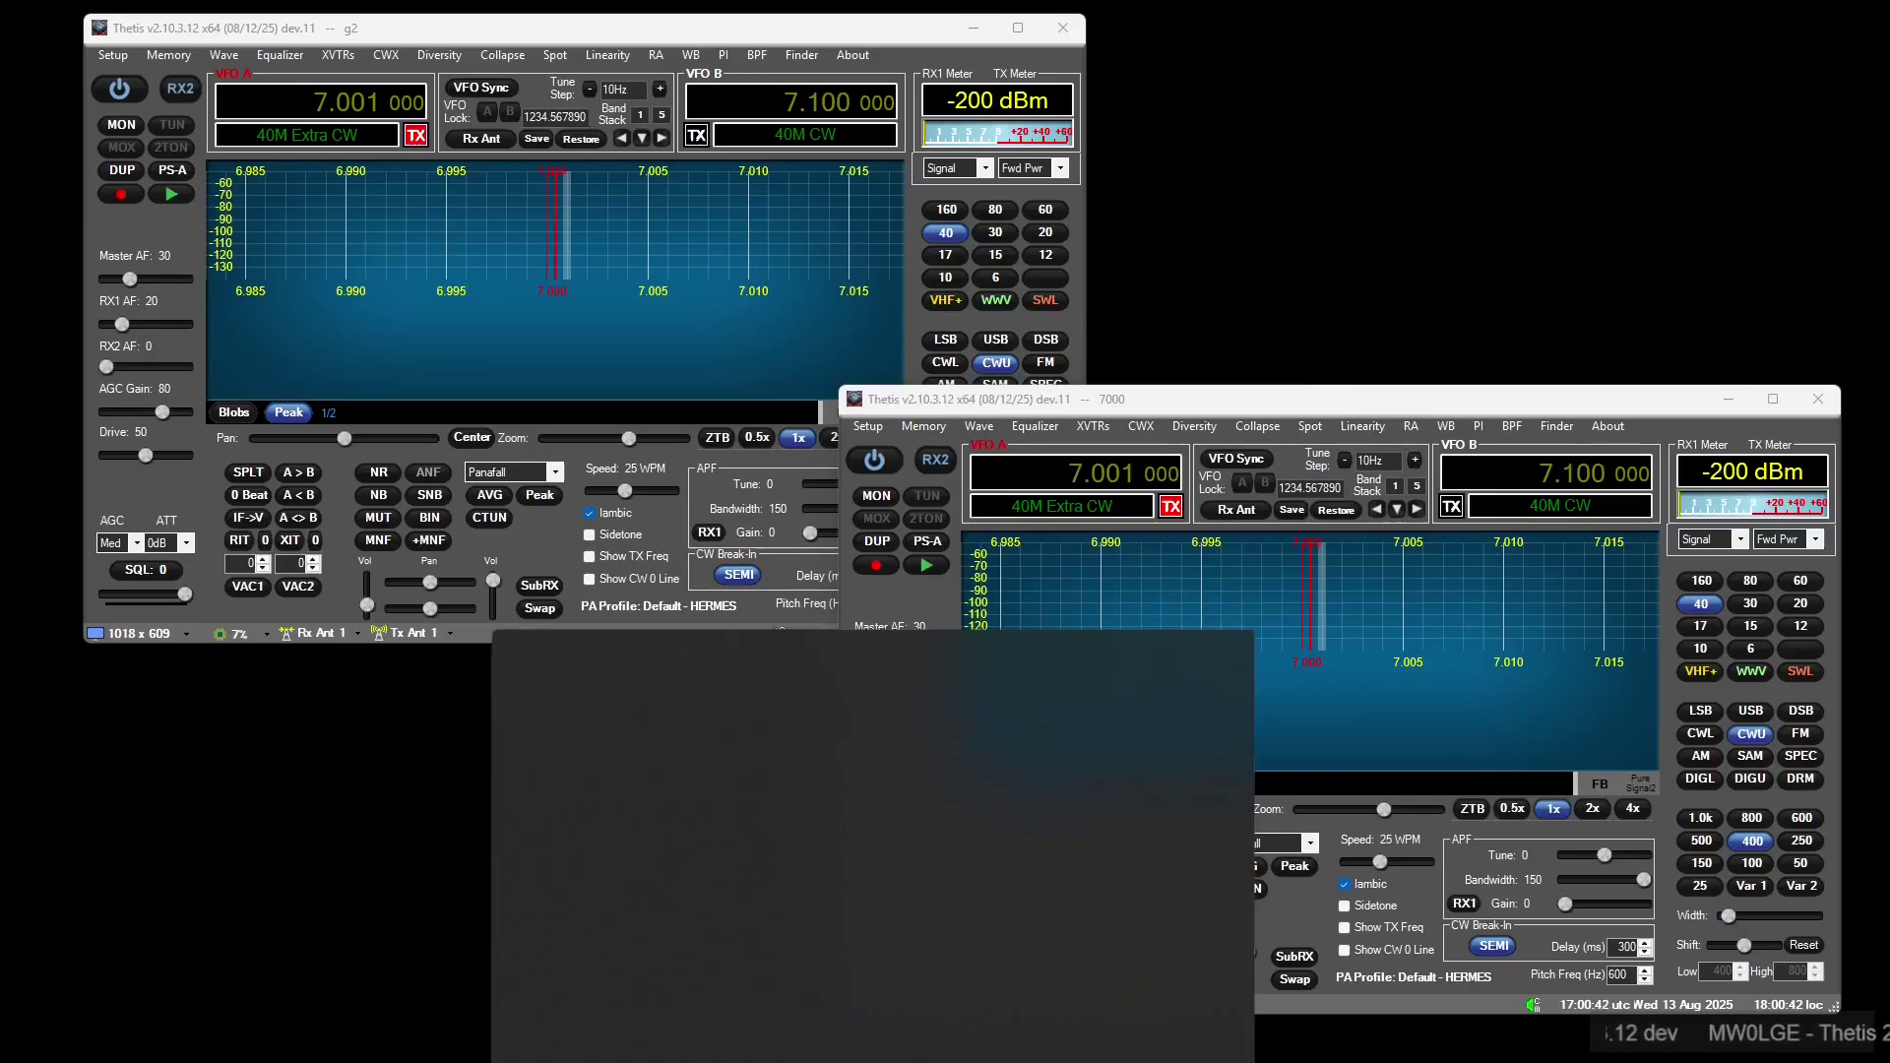
type("cmd")
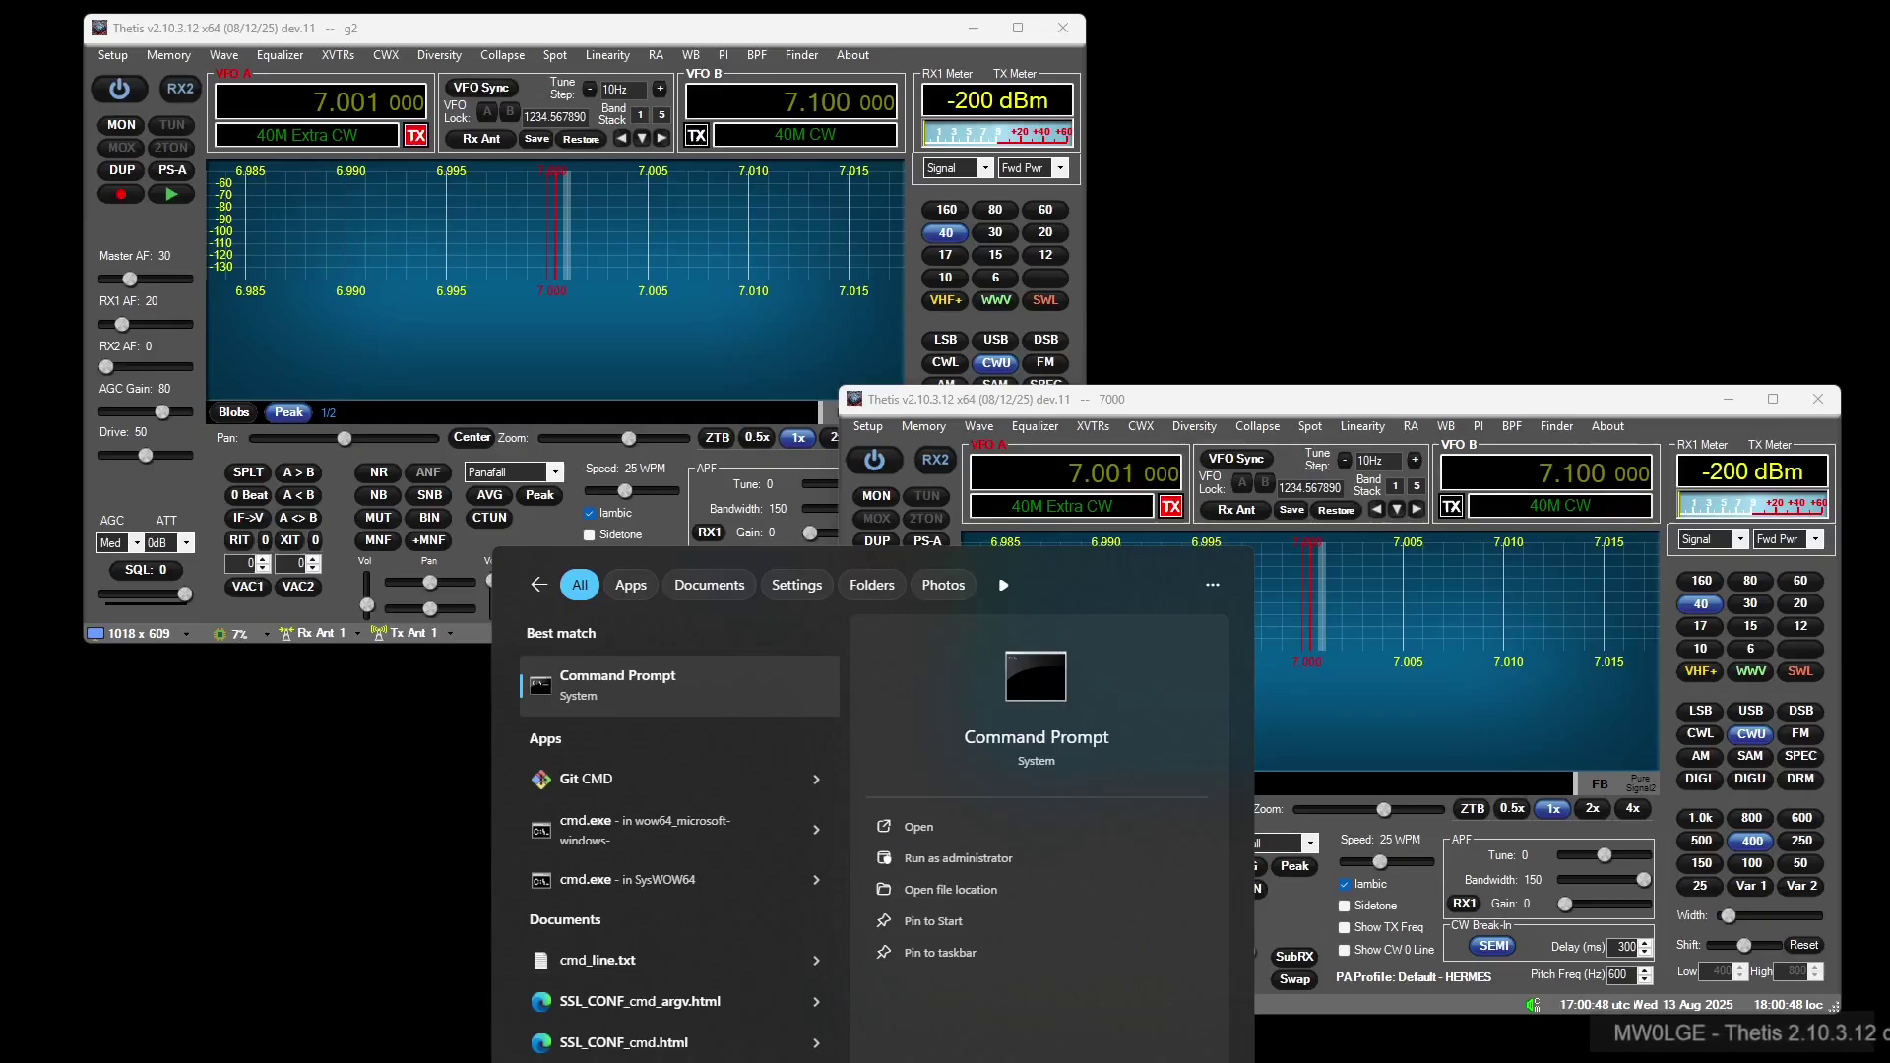
key("Return")
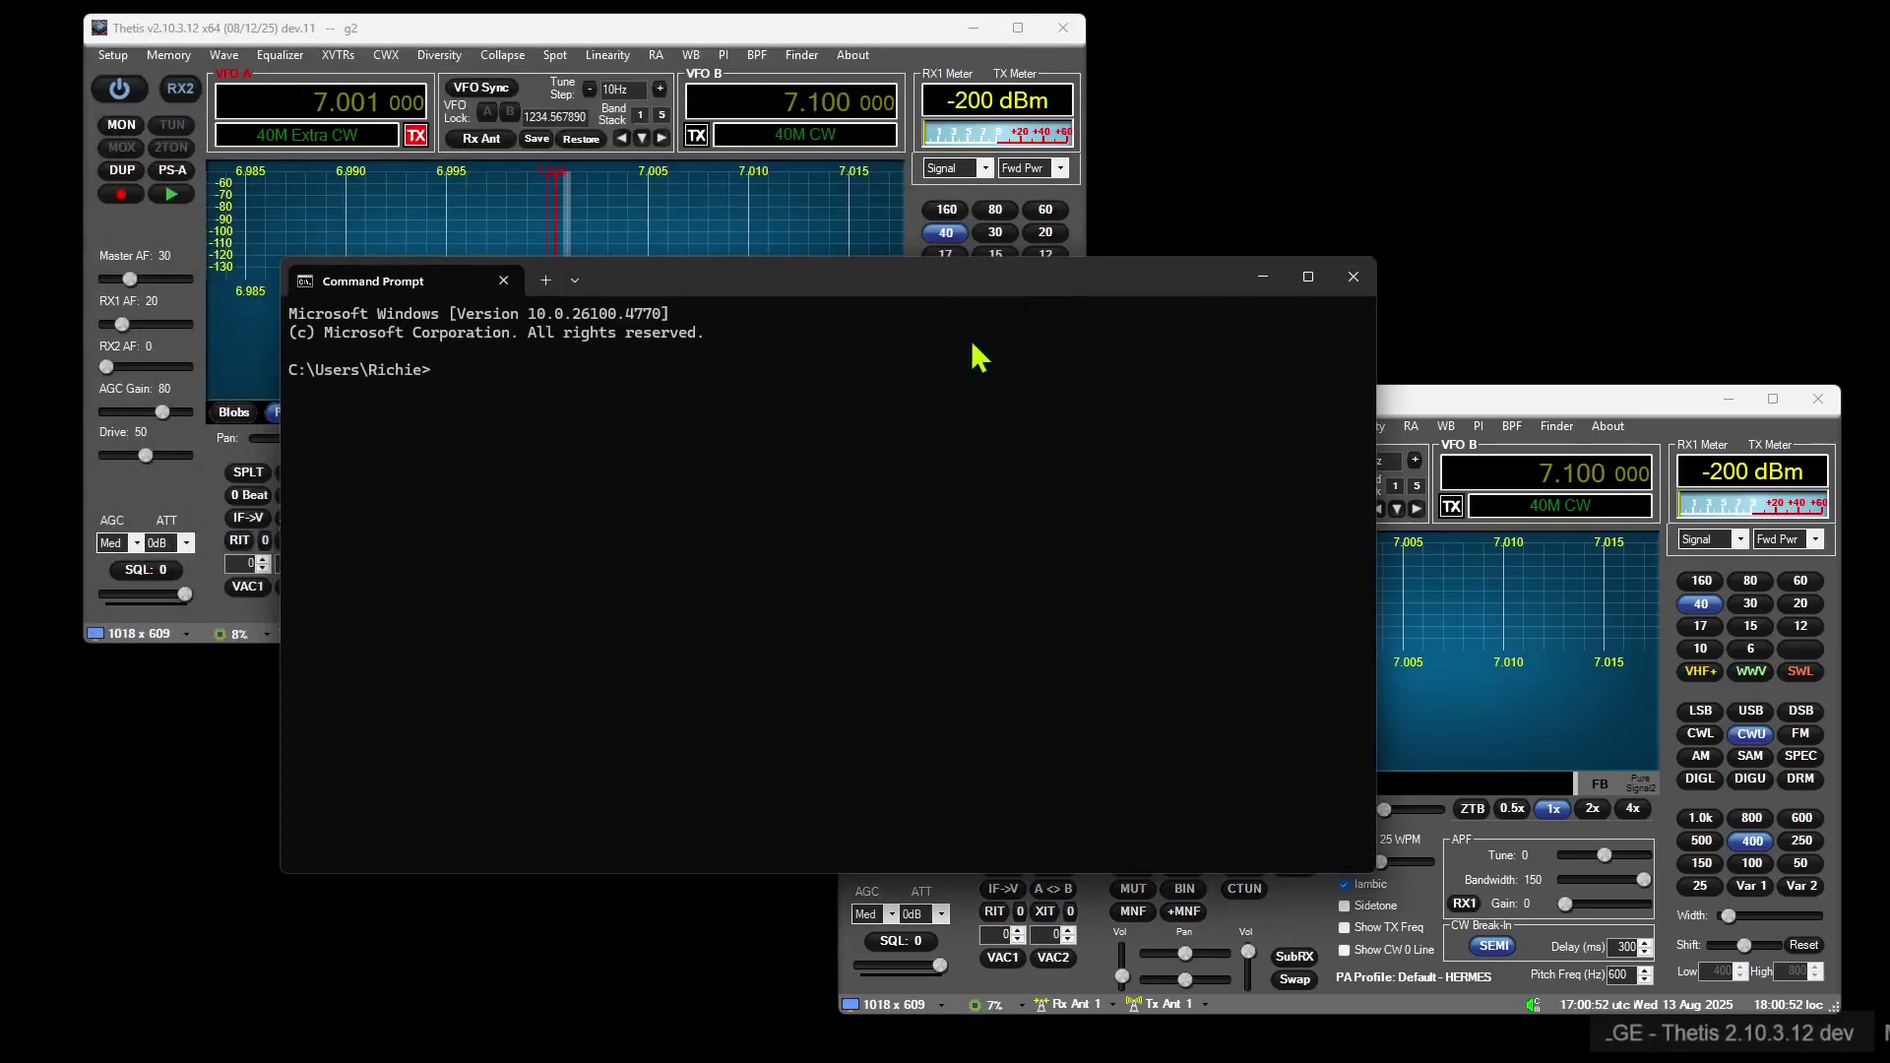
left_click(1347, 285)
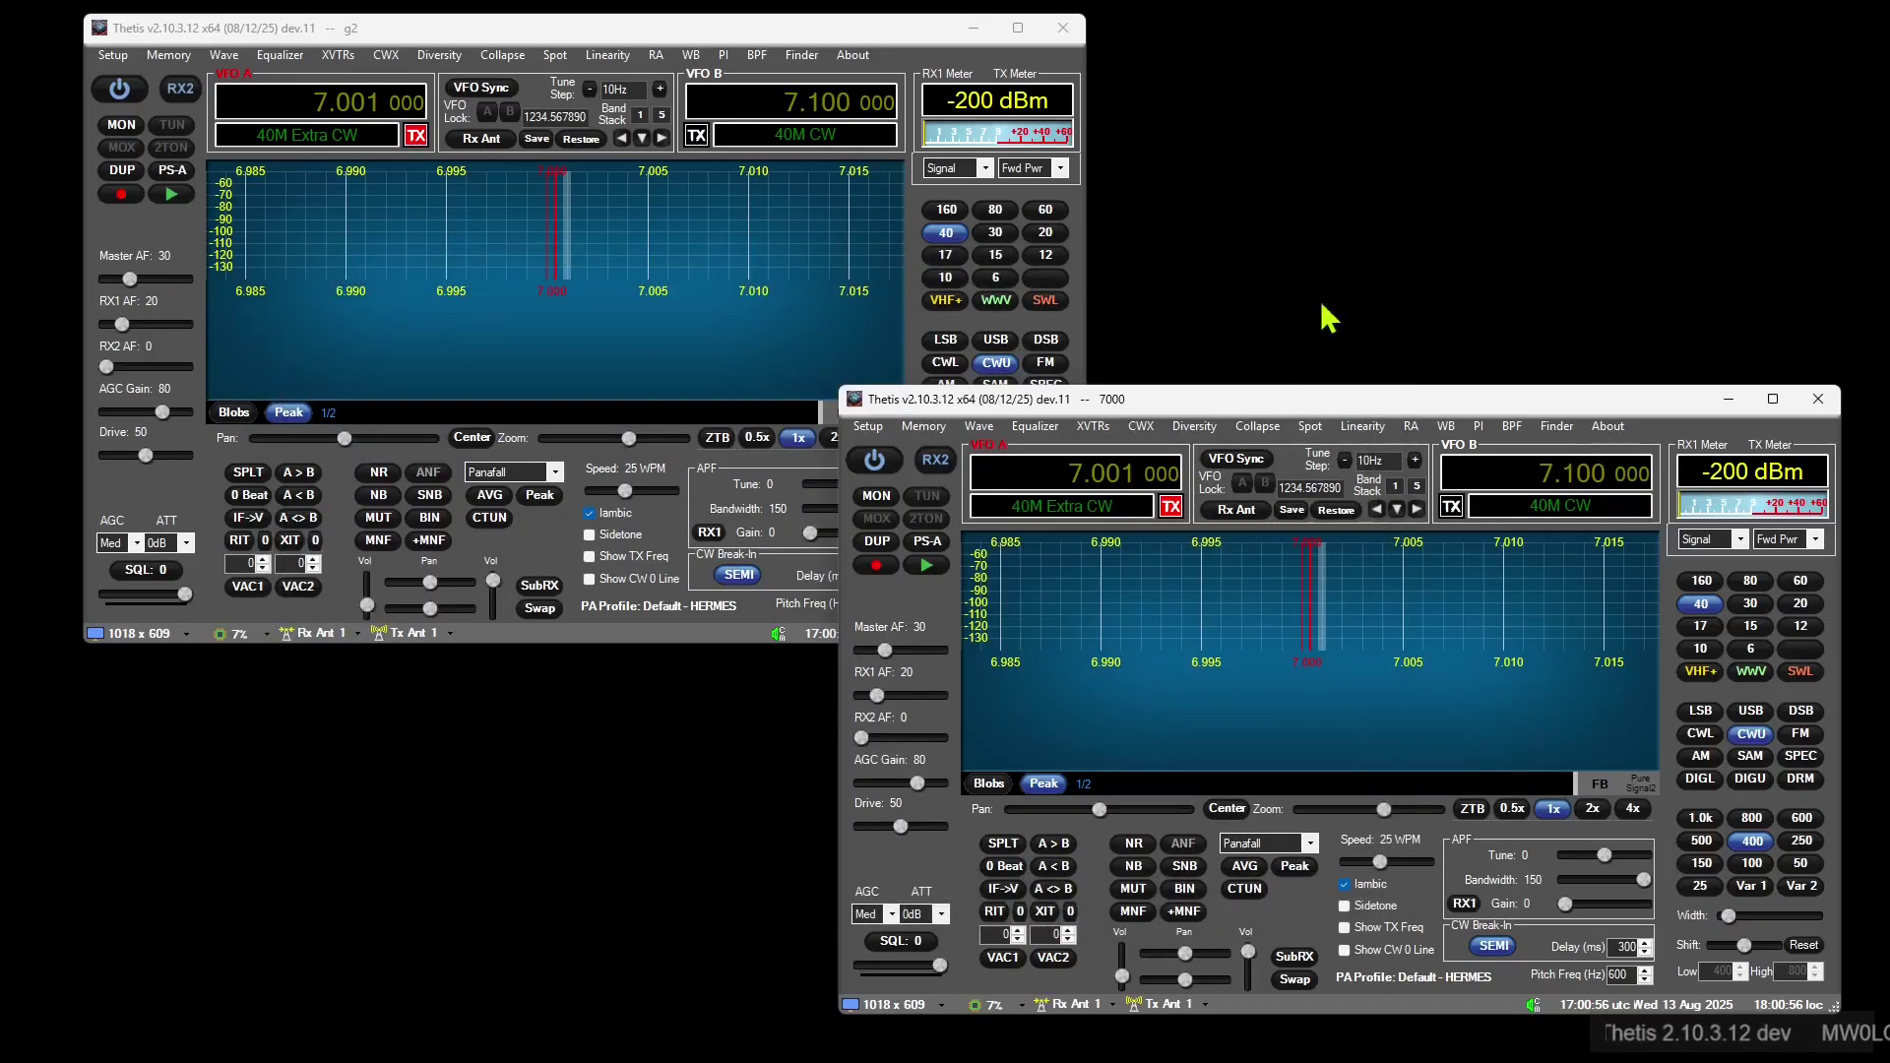